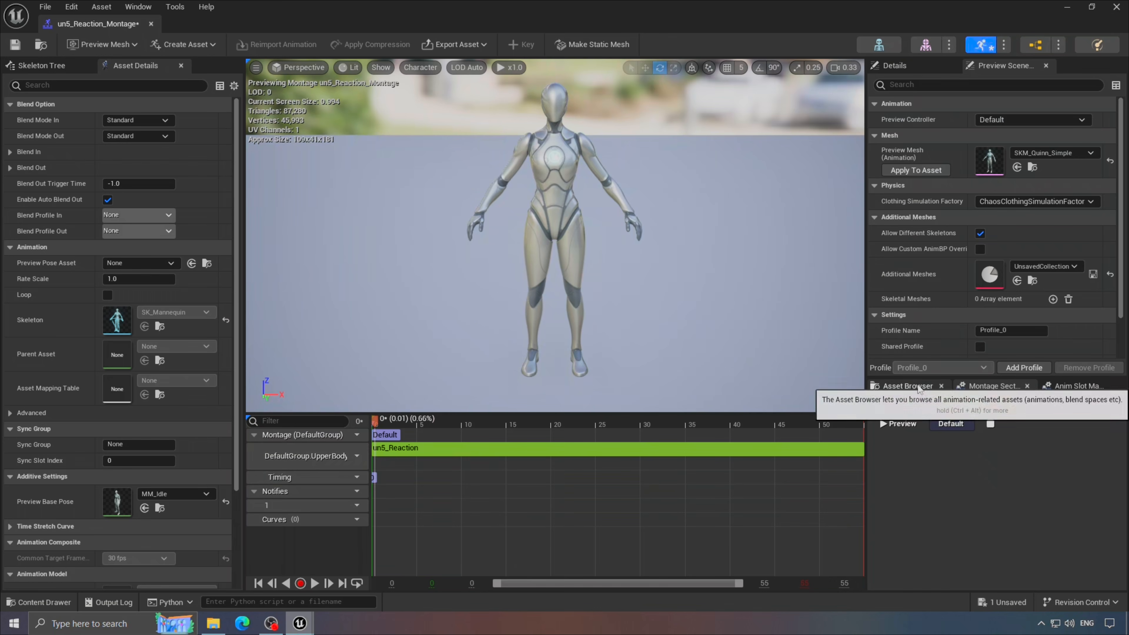
- Check the montage's animation slots, then move the playing character around the level with D, S and A
left_click(1075, 386)
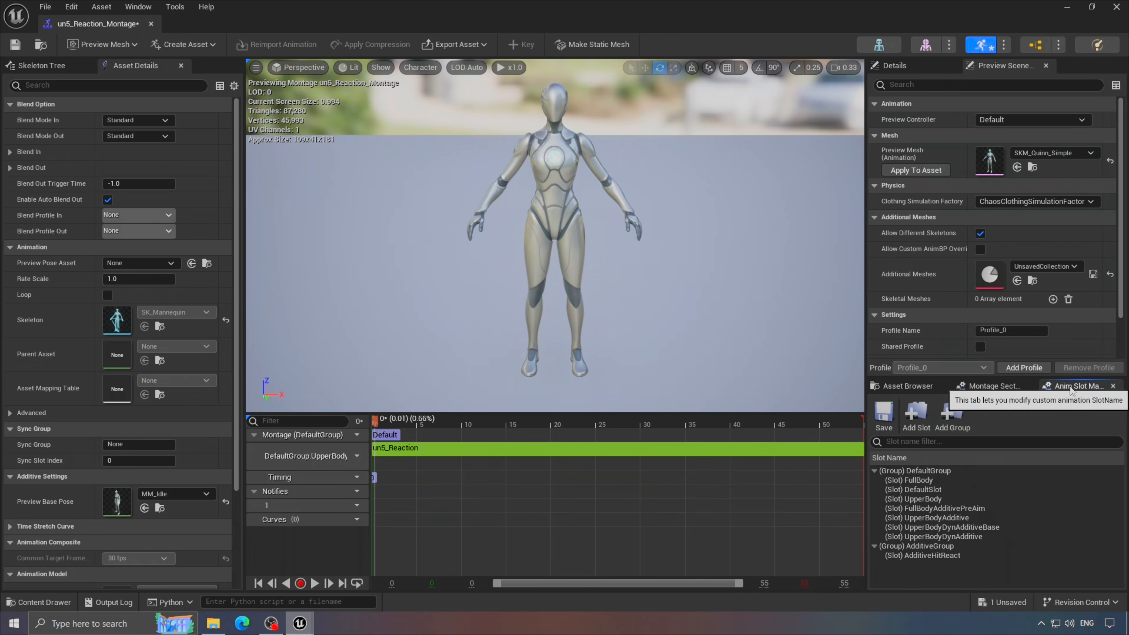
left_click(135, 7)
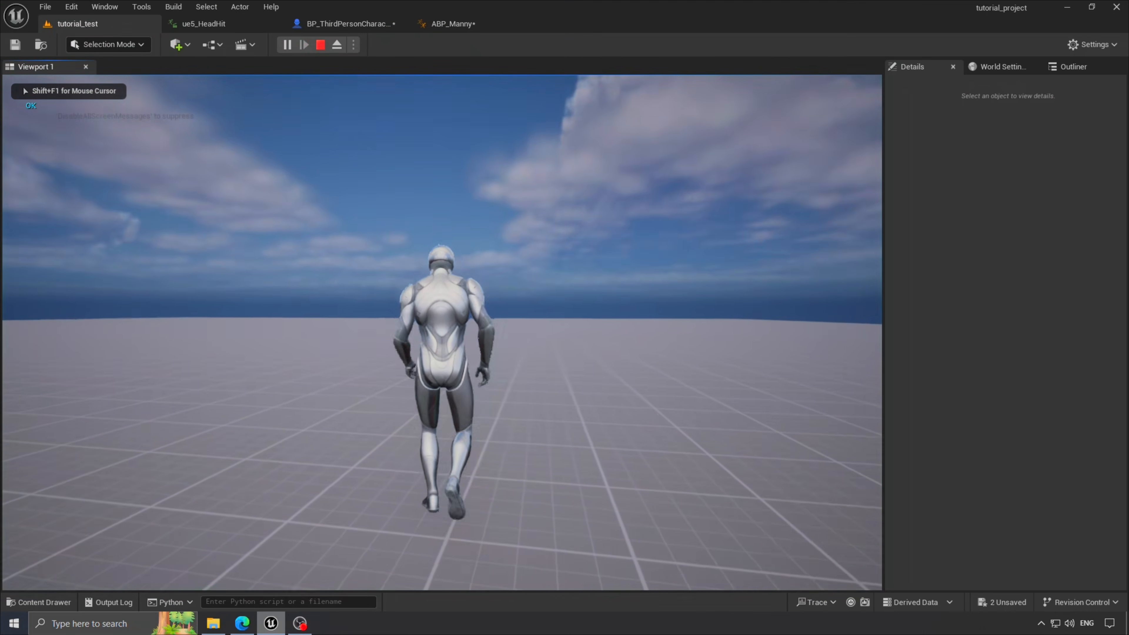
key("d")
key("s")
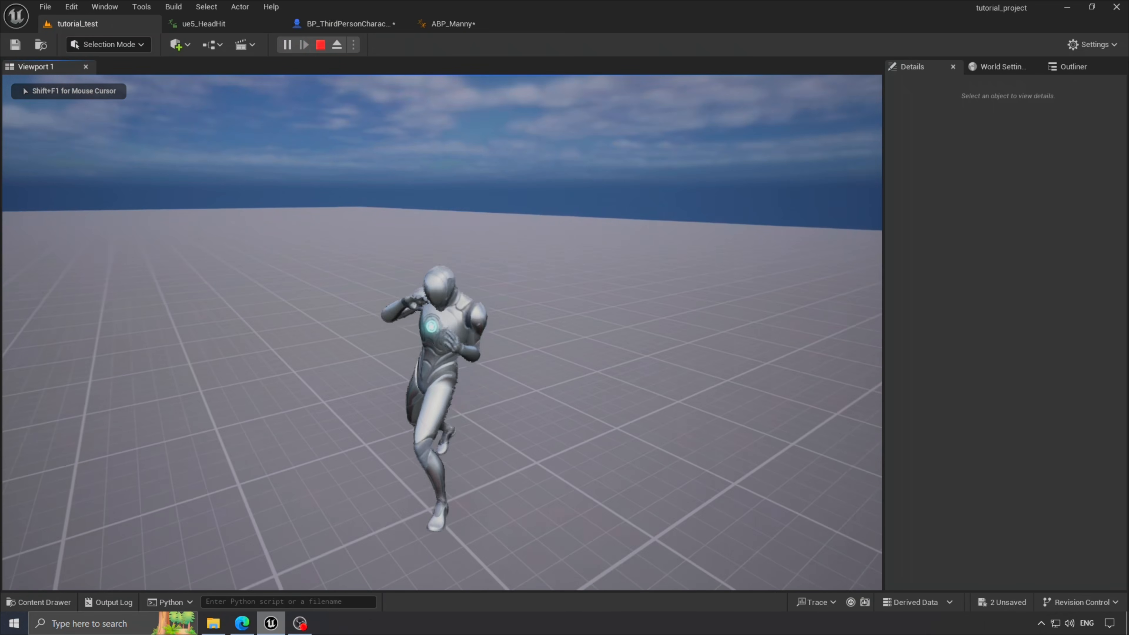
key("a")
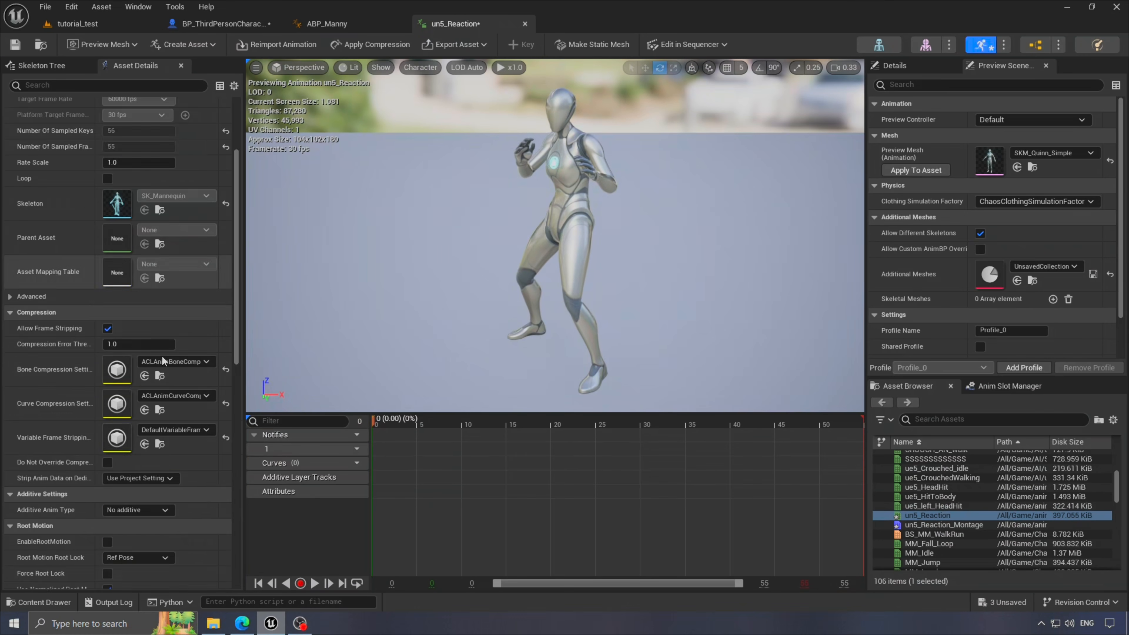
- Make un5_Reaction a Mesh Space additive with MM_Idle as the base pose
scroll(134, 311, "down", 3)
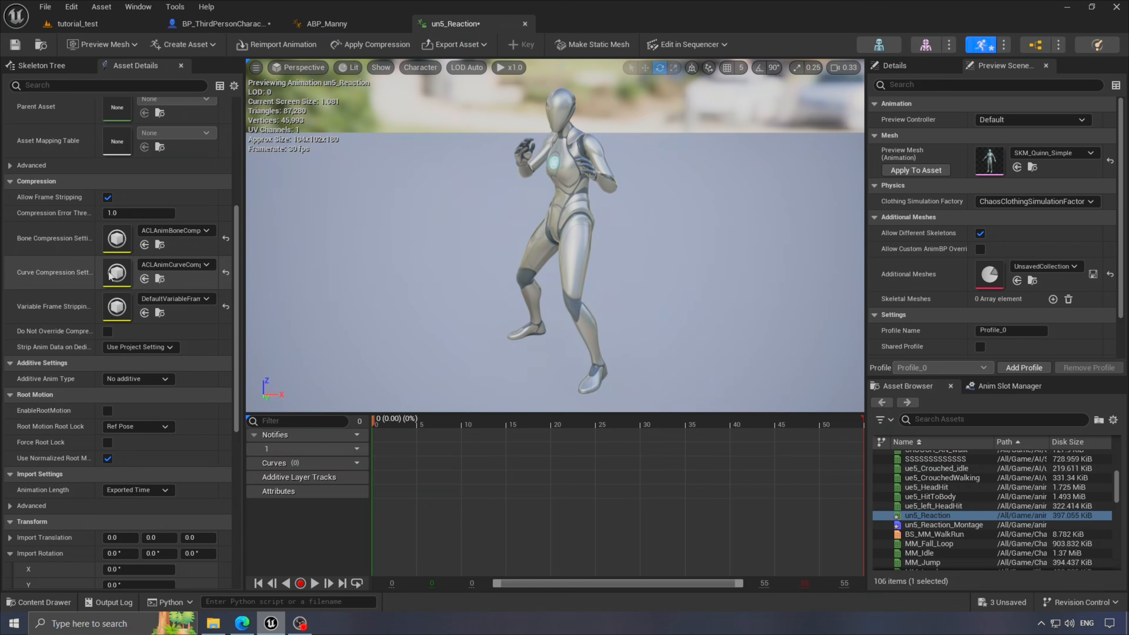
left_click(138, 378)
left_click(133, 413)
left_click(175, 412)
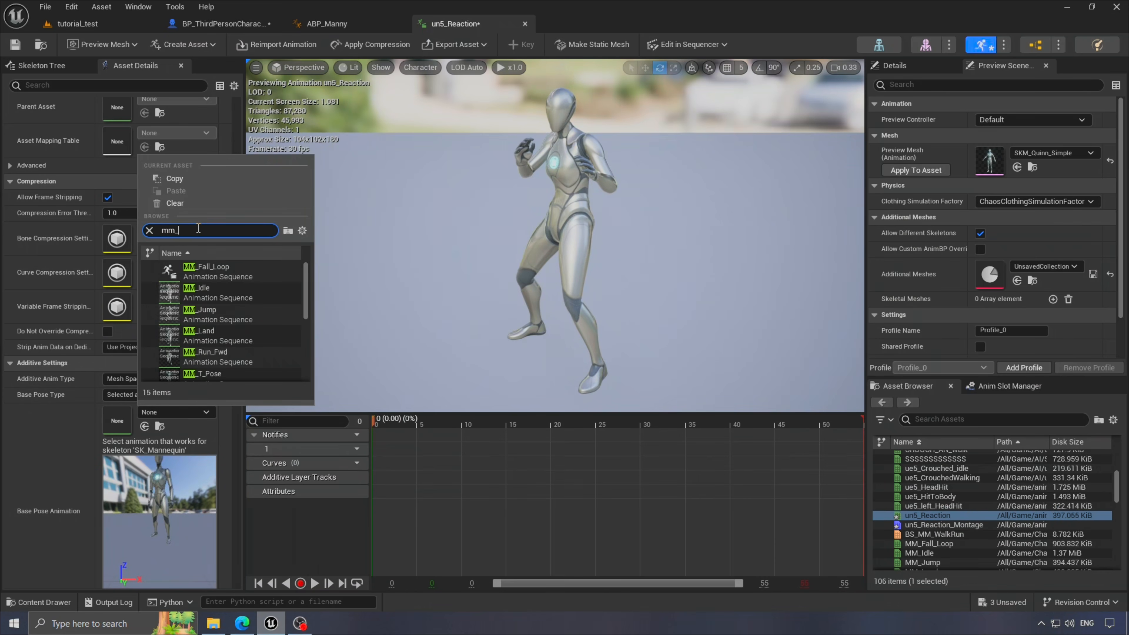
left_click(196, 269)
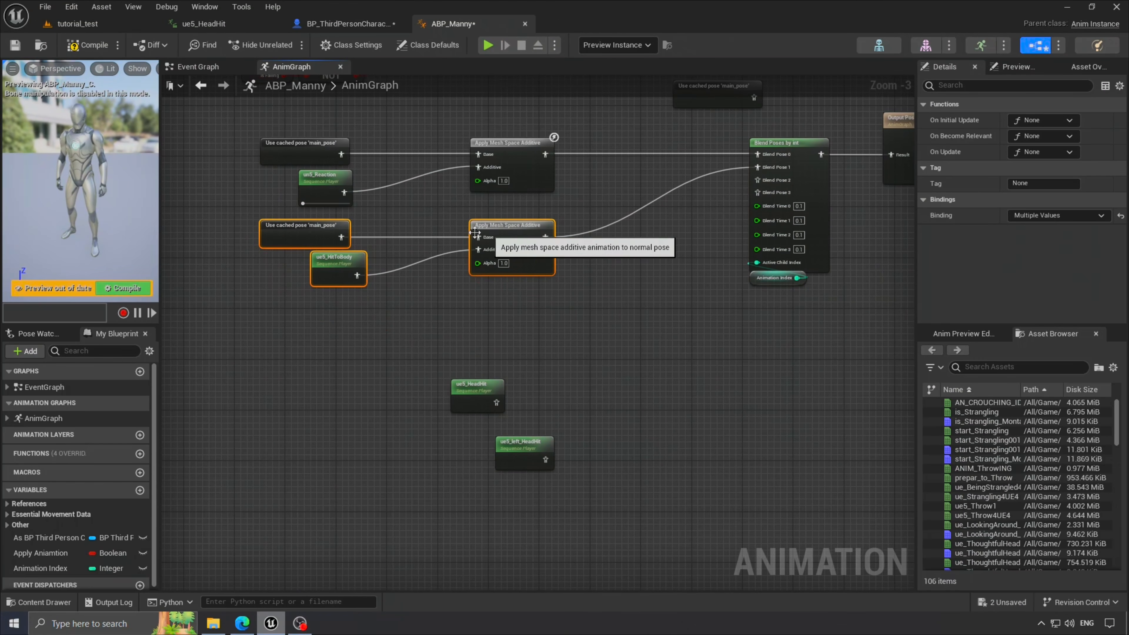
- Duplicate the additive nodes and connect ue5_HeadHit and ue5_left_HeadHit to the copies
left_click_drag(491, 248, 494, 249)
key("ctrl+c")
key("ctrl+v")
key("ctrl+v")
left_click_drag(496, 402, 508, 332)
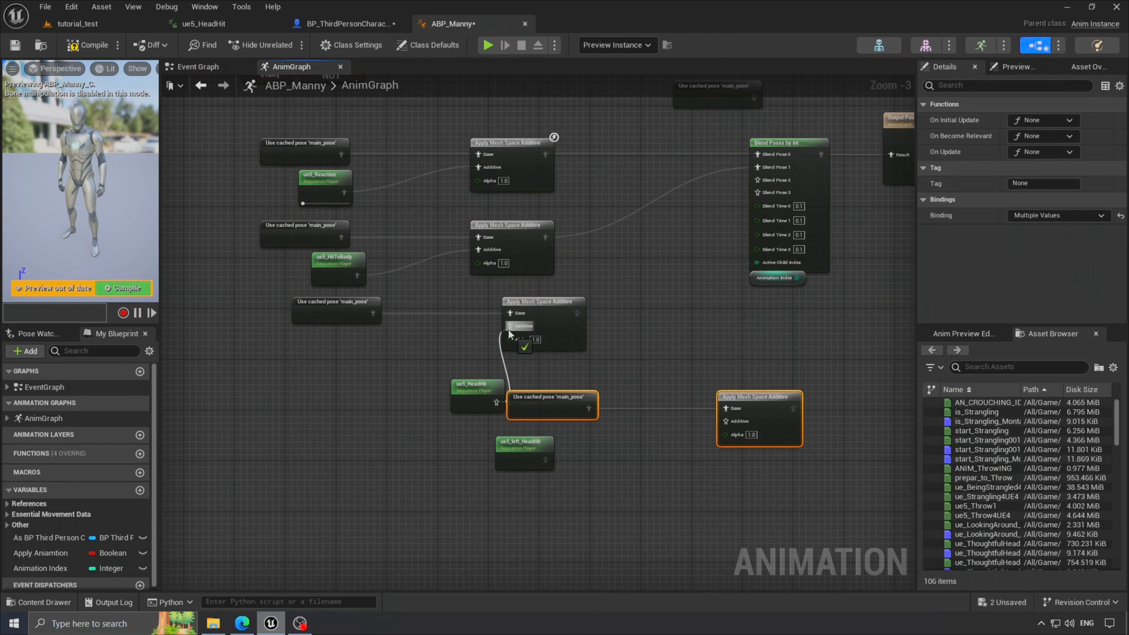
left_click_drag(729, 424, 730, 423)
left_click_drag(478, 386, 421, 336)
- Feed the third and fourth additives into Blend Pose 2 and 3, then compile
left_click_drag(524, 443, 529, 431)
left_click_drag(527, 472, 516, 404)
left_click_drag(577, 313, 758, 180)
left_click_drag(757, 193, 637, 445)
left_click(614, 349)
left_click(88, 45)
- Move the Animation Index node lower, then open the Blend Poses by int options and the slot manager
right_click_drag(684, 382, 600, 410)
scroll(674, 183, "up", 1)
right_click_drag(674, 183, 665, 205)
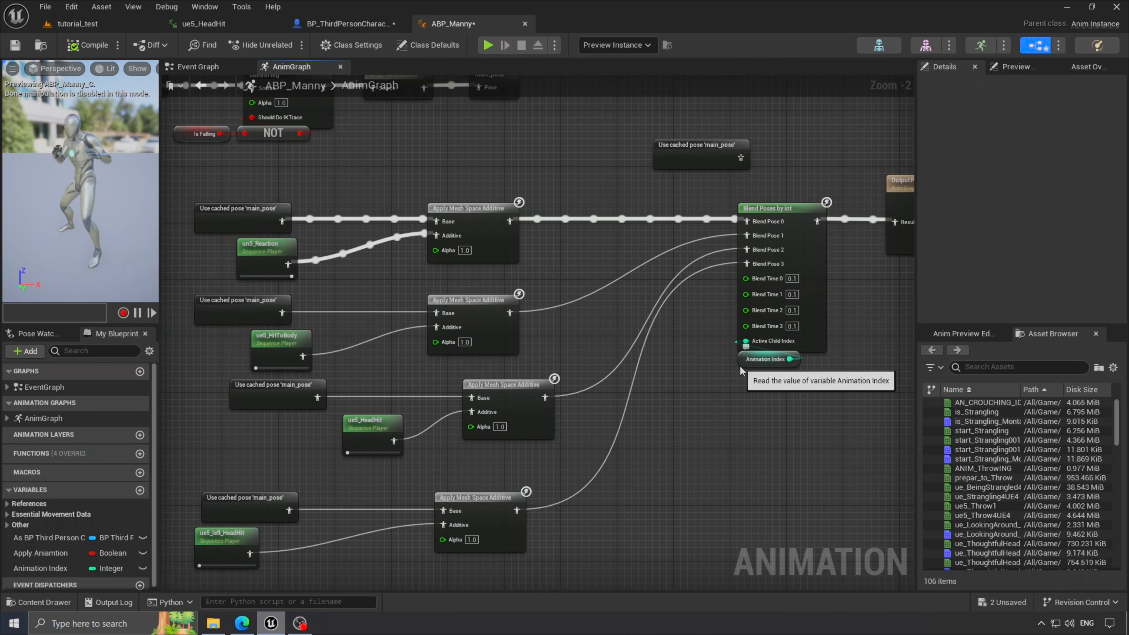
left_click_drag(742, 369, 742, 405)
right_click(783, 211)
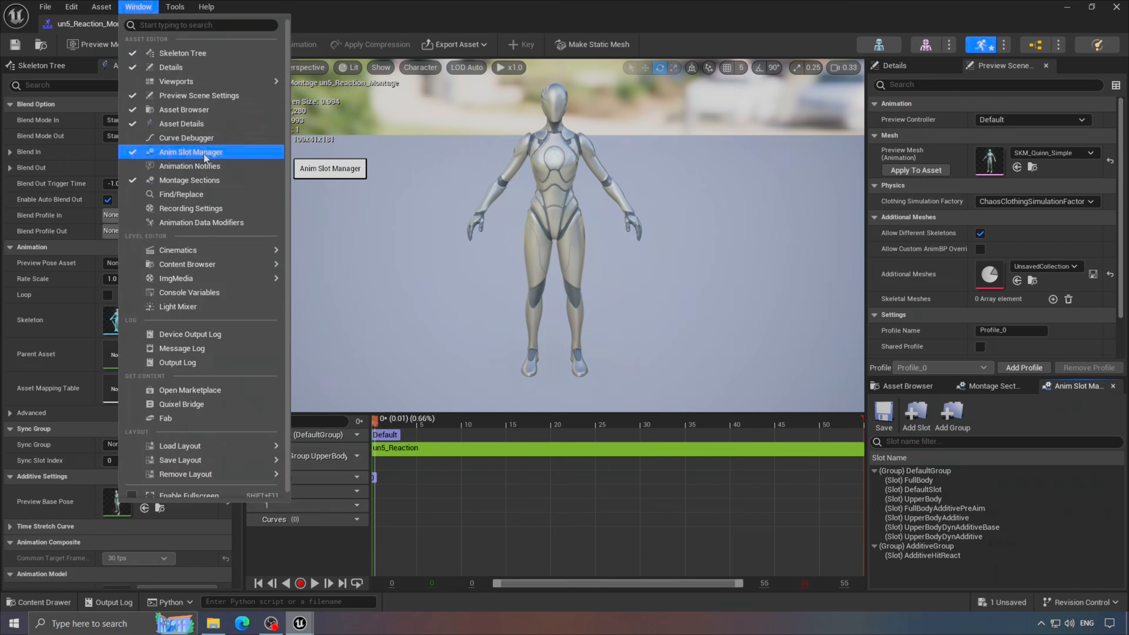
left_click(205, 153)
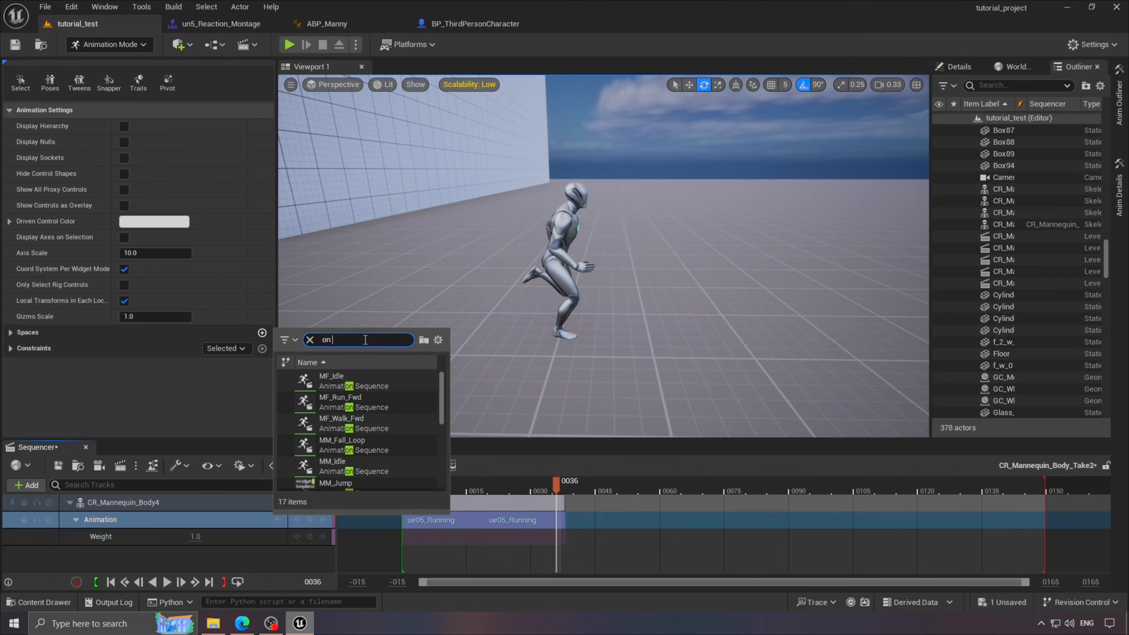
- Append ue05_Onhisface after ue05_Running, match it to the previous clip's pelvis, and play it back
left_click(344, 380)
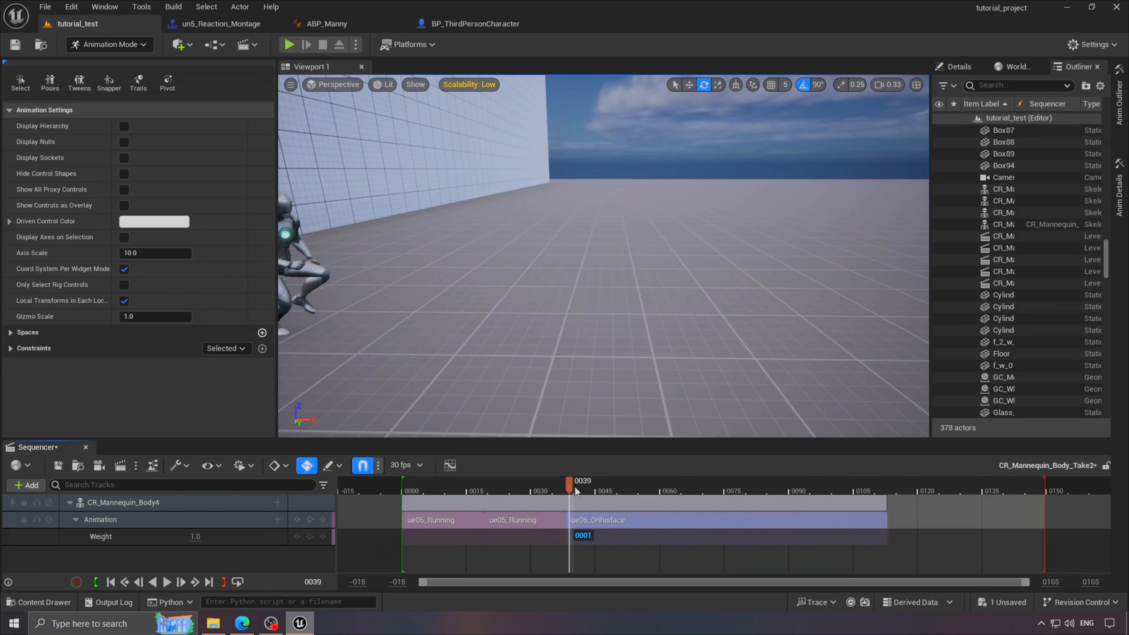
mouse_move(574, 486)
left_mouse_down()
mouse_move(748, 485)
mouse_move(565, 485)
left_mouse_up()
right_click(594, 519)
mouse_move(711, 396)
left_click(804, 175)
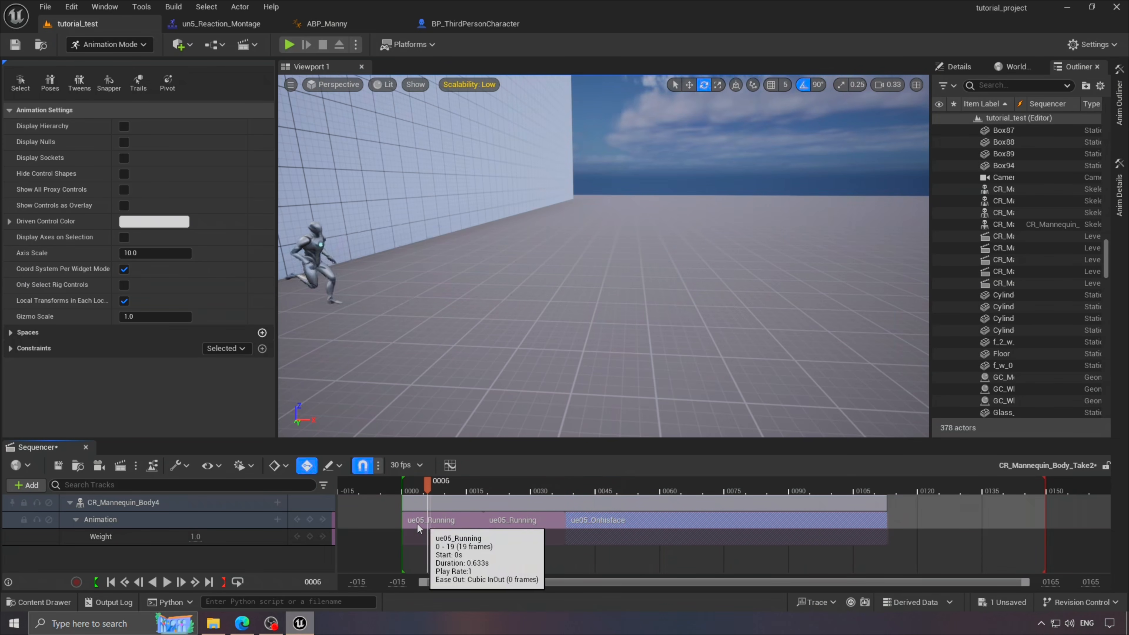
left_click(167, 582)
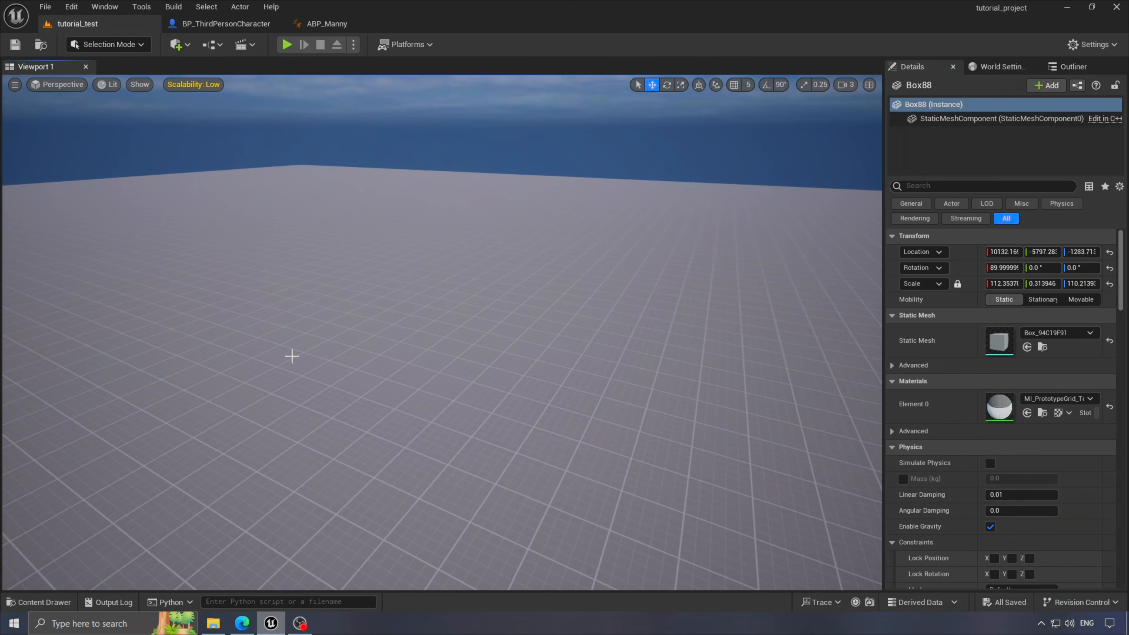
right_click_drag(458, 361, 440, 379)
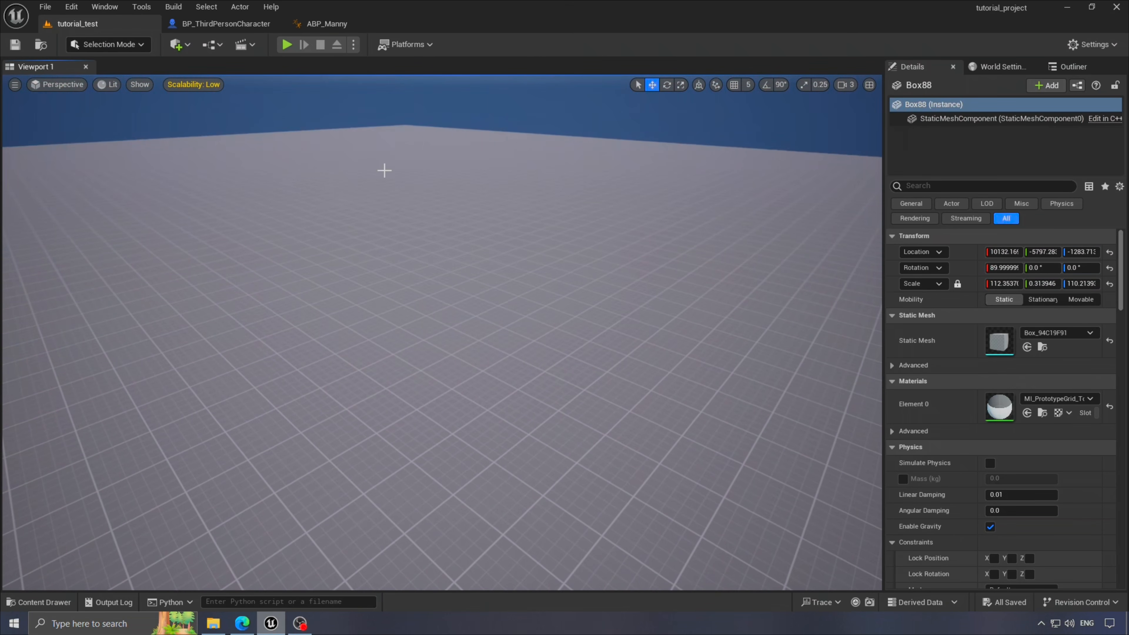
- Review the comment groups in ABP_Manny's Event Graph
left_click(315, 25)
scroll(530, 339, "up", 5)
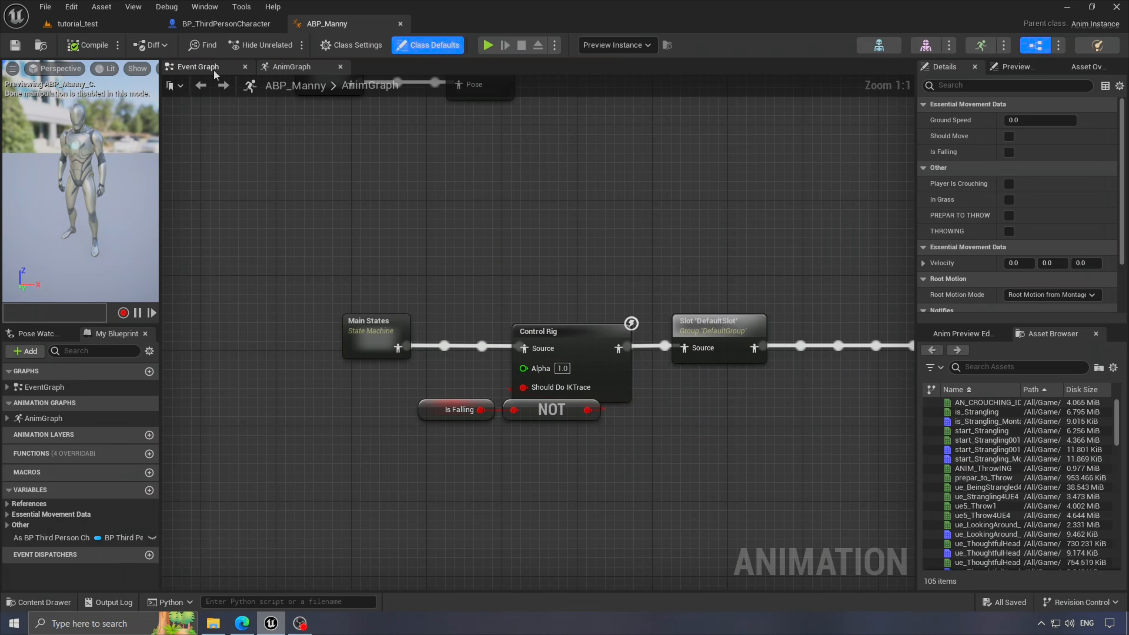
left_click(214, 71)
scroll(689, 463, "up", 3)
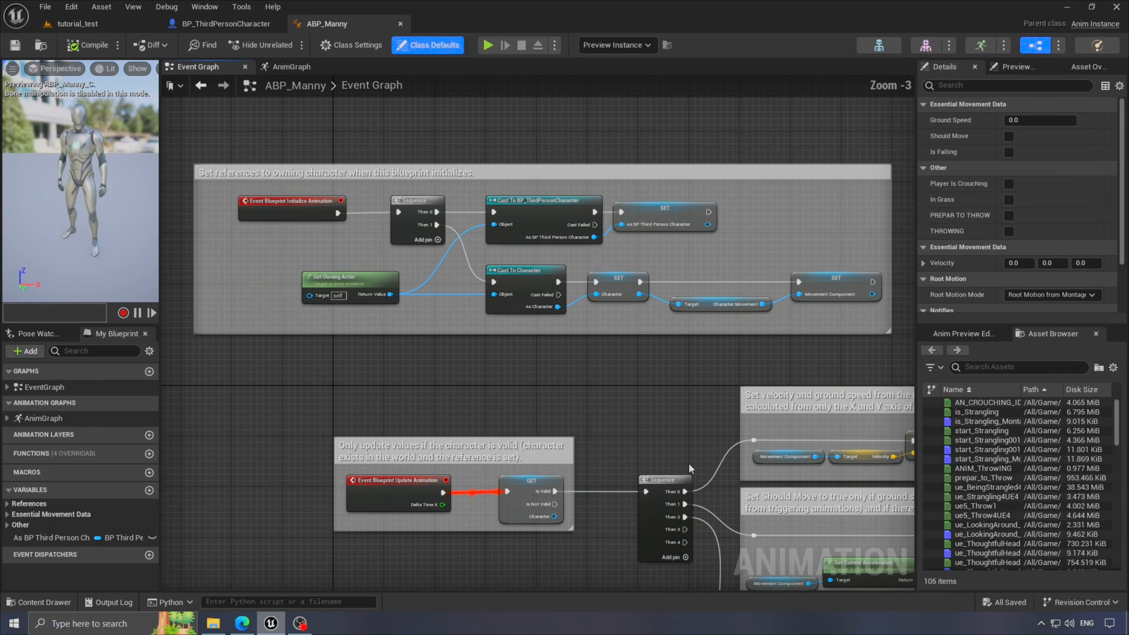
right_click_drag(689, 463, 307, 256)
scroll(307, 256, "down", 2)
scroll(445, 339, "up", 3)
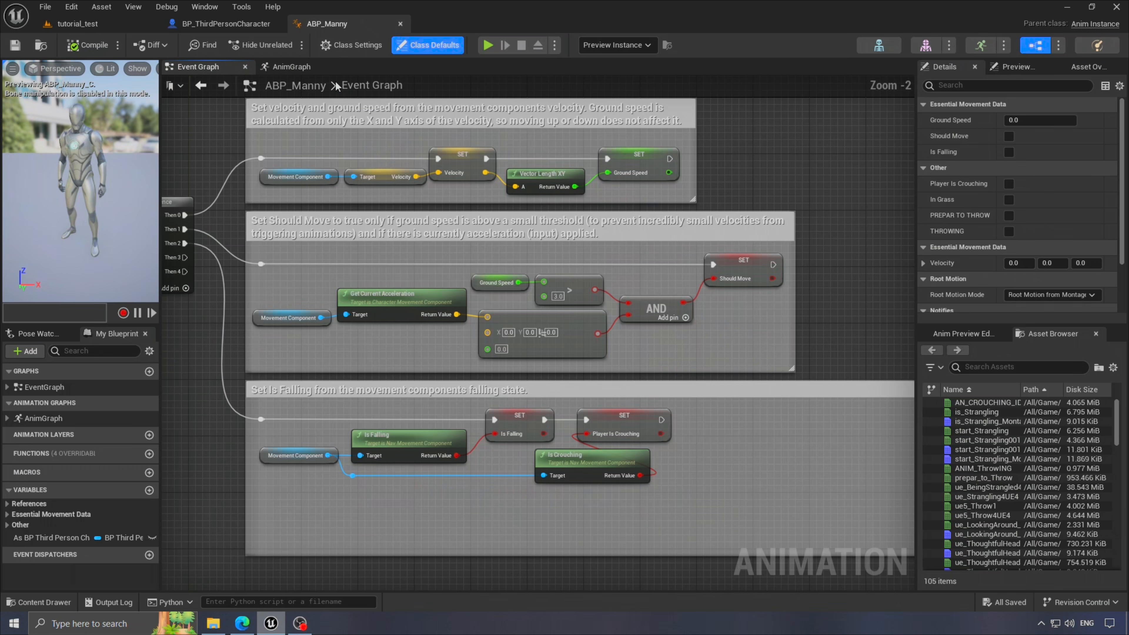
- Inspect the Main States and Locomotion state machines from the AnimGraph, then go to BP_ThirdPersonCharacter
left_click(296, 69)
right_click_drag(569, 270, 559, 355)
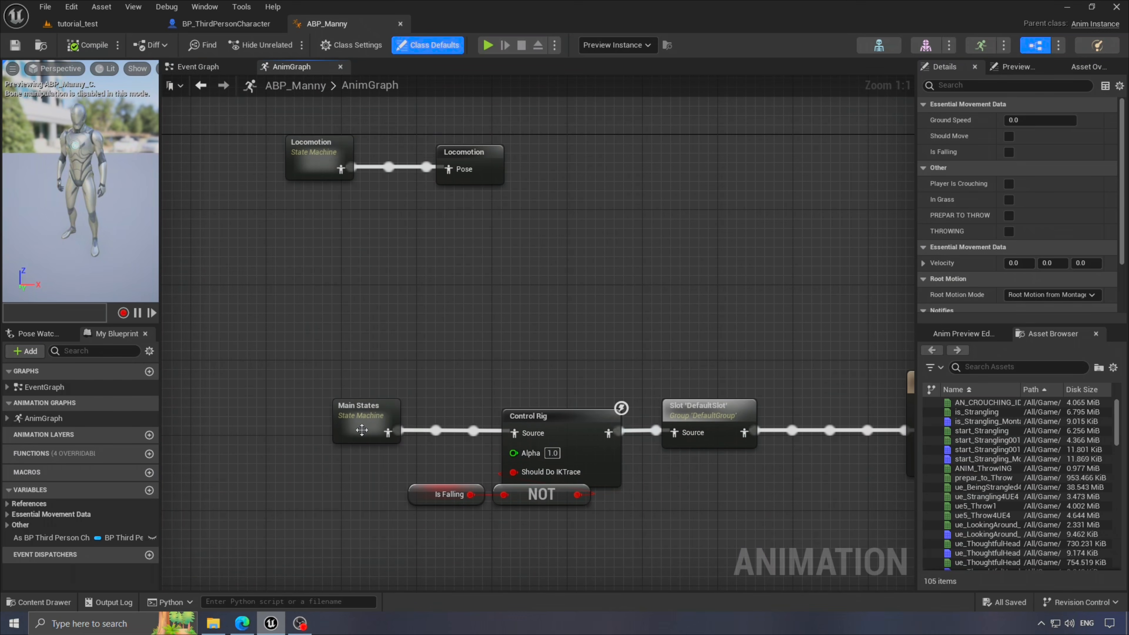
double_click(361, 428)
left_click(203, 87)
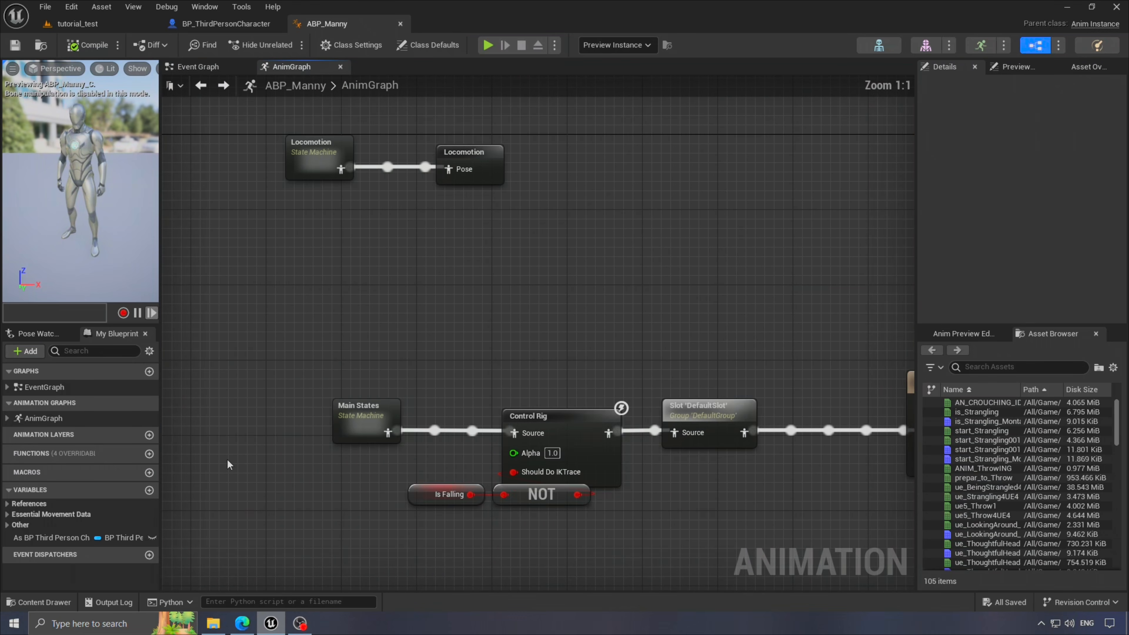
double_click(314, 162)
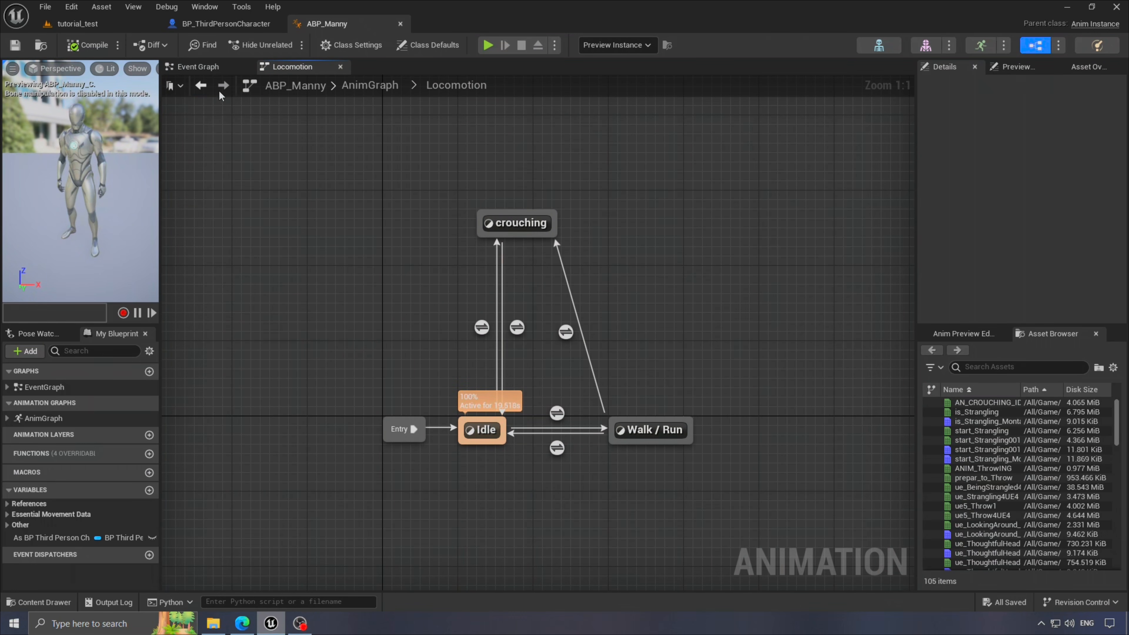
left_click(200, 85)
scroll(564, 336, "down", 1)
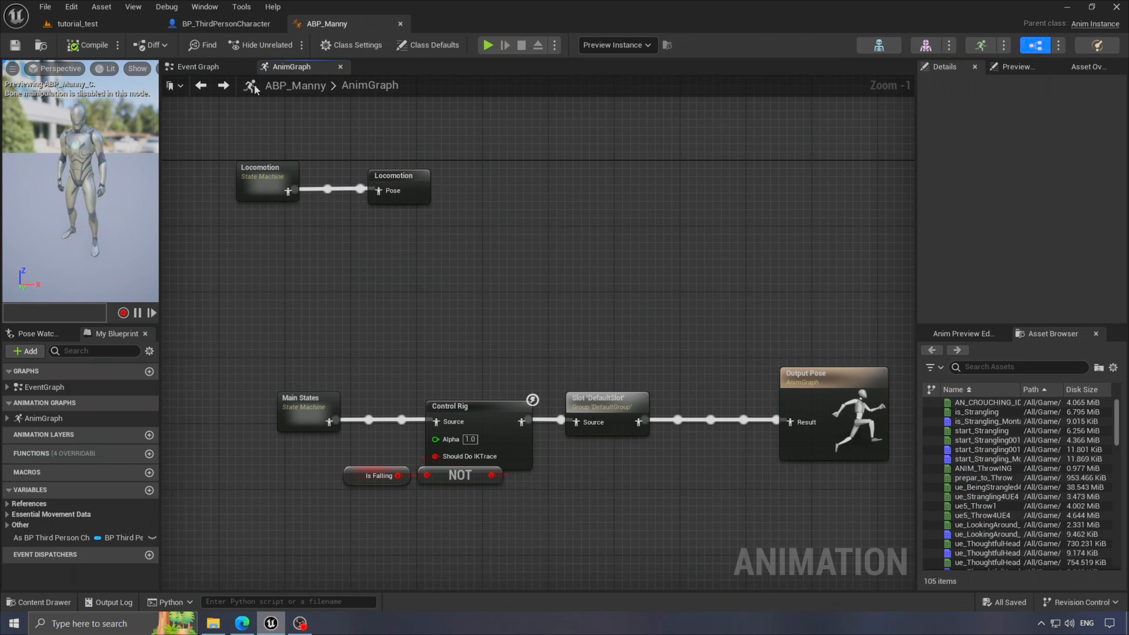
left_click(233, 26)
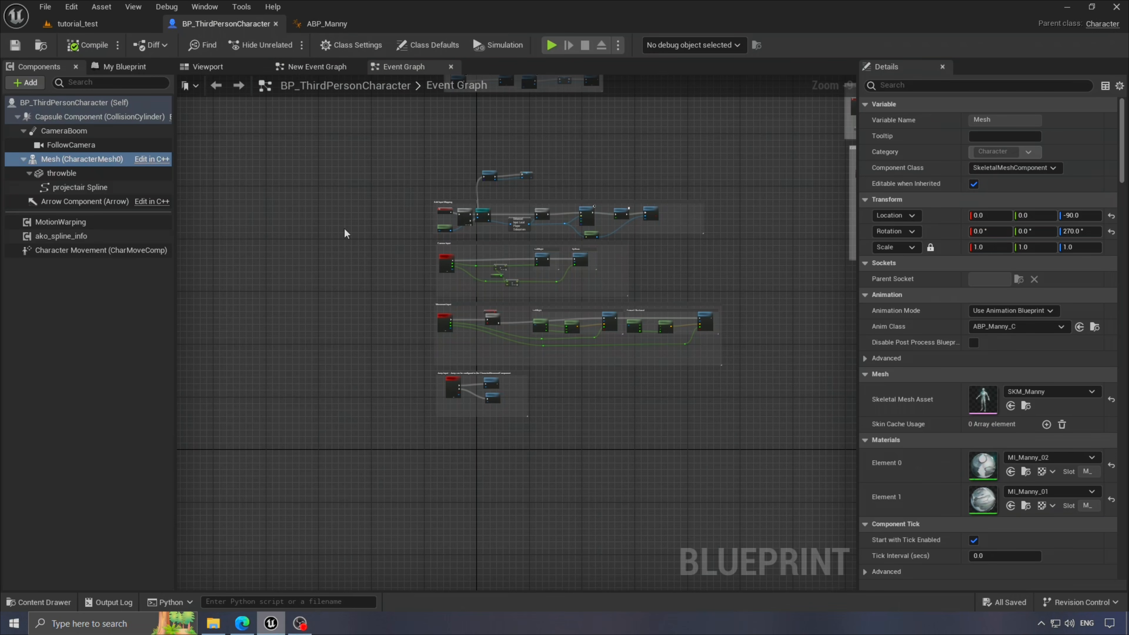
- Preview the un5_Reaction animation from the animation folder and reset it to the first frame
left_click(77, 23)
left_click(39, 602)
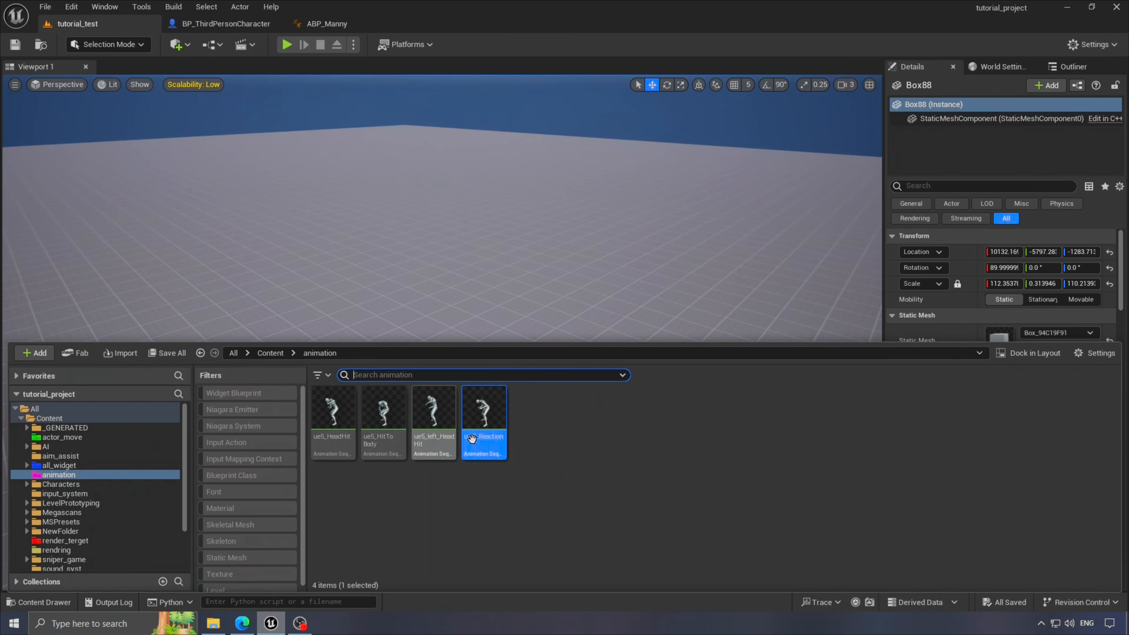
double_click(485, 448)
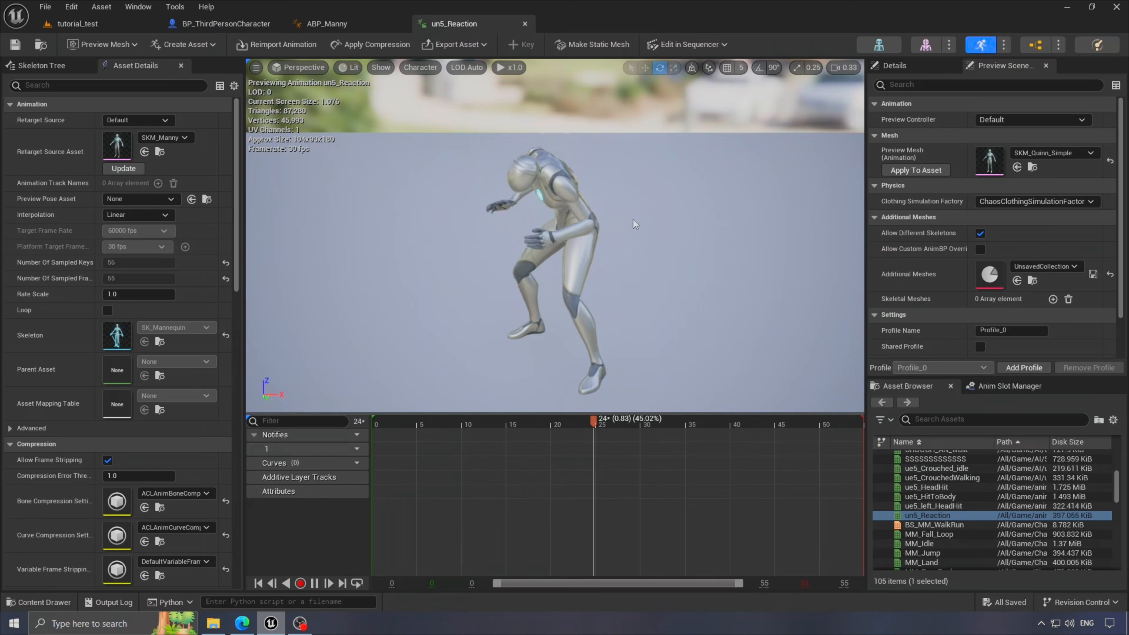
left_click(315, 584)
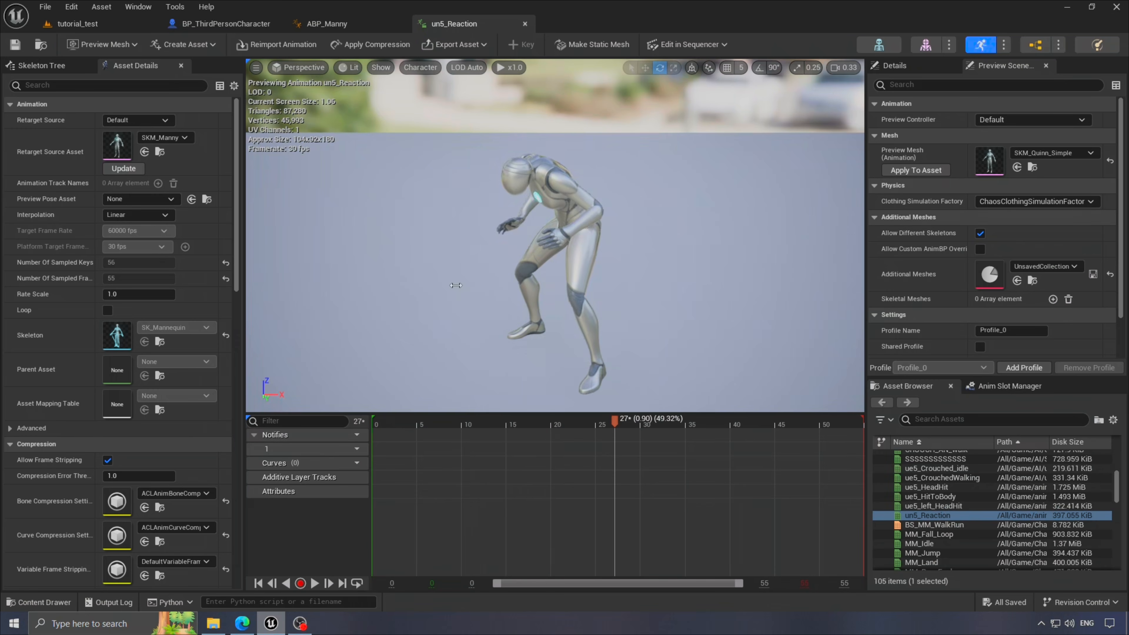
left_click_drag(608, 420, 385, 429)
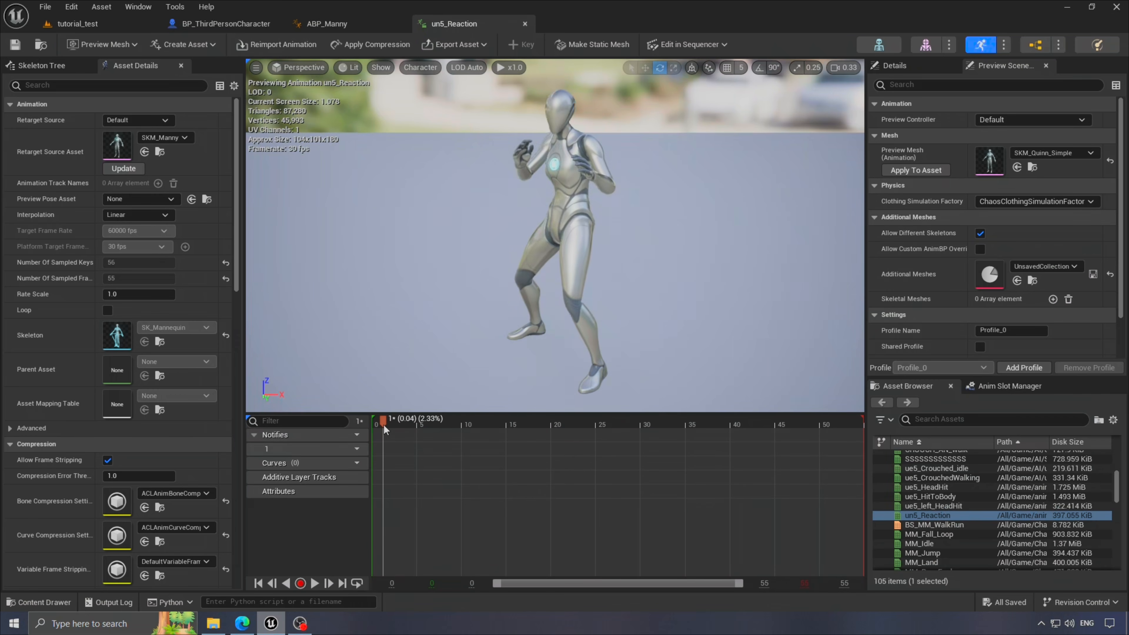
- Create un5_Reaction_Montage from the un5_Reaction asset in the Content Drawer
left_click(96, 26)
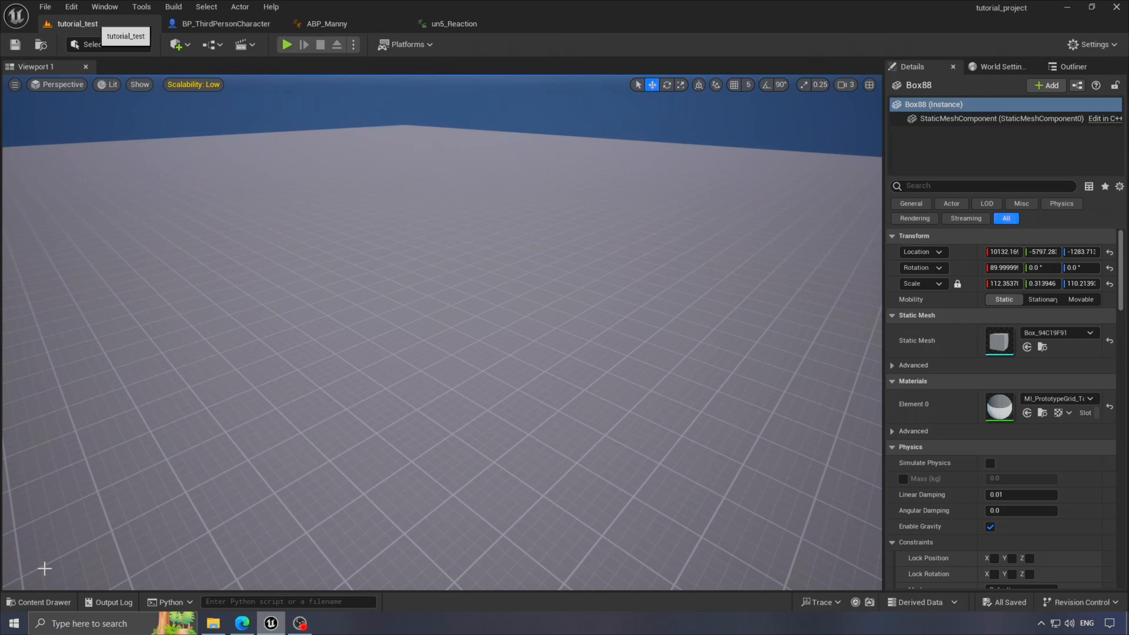
left_click(38, 602)
right_click(484, 445)
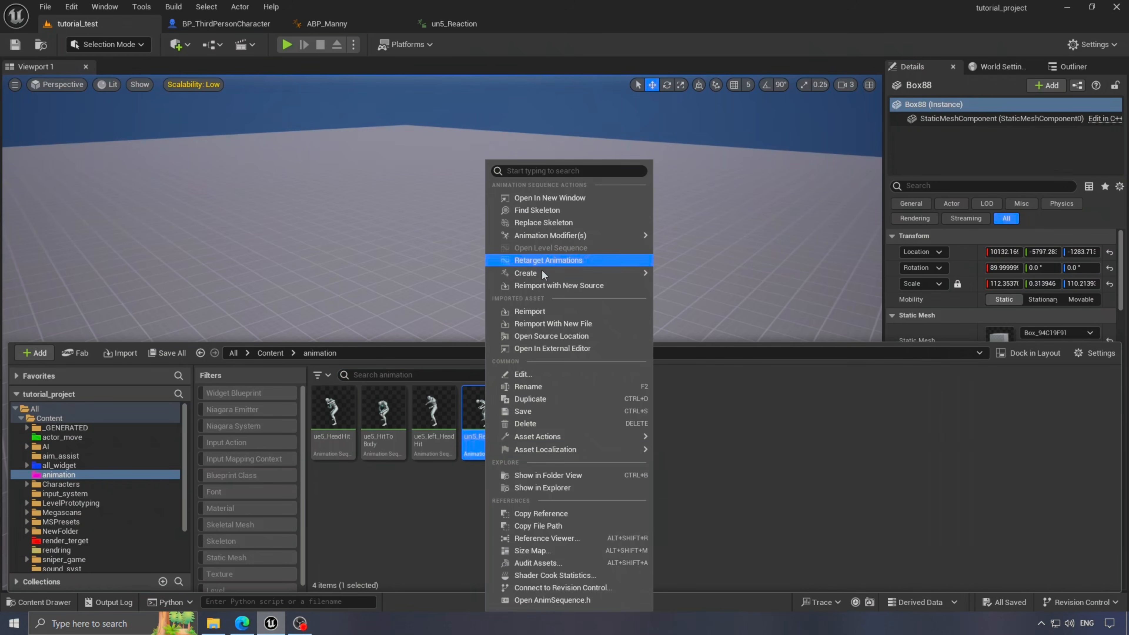
mouse_move(543, 276)
left_click(711, 278)
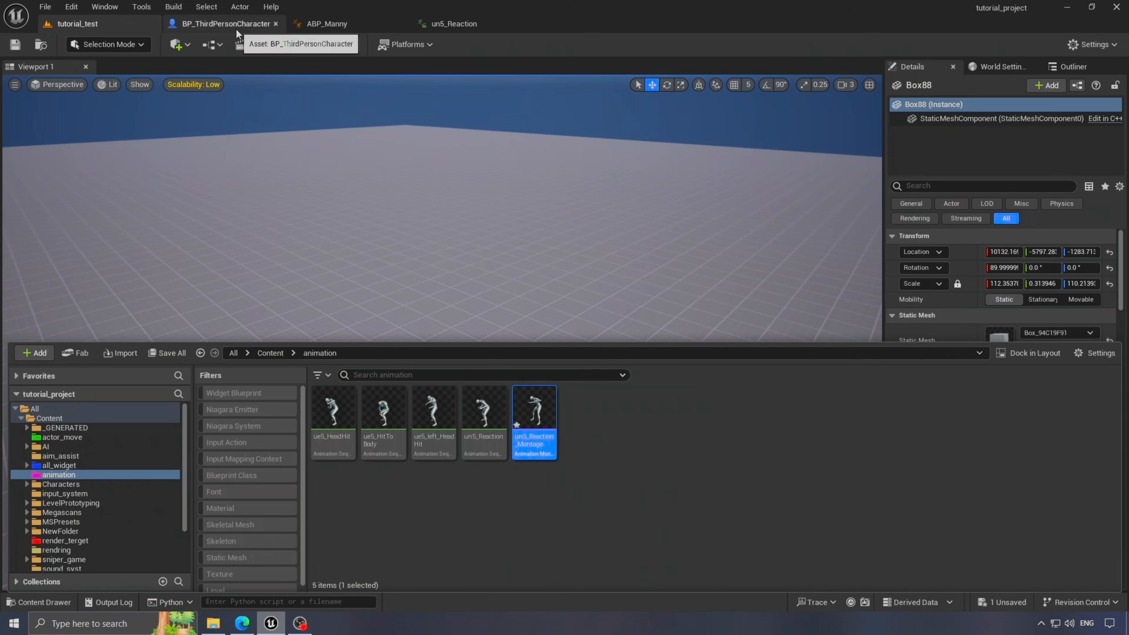
left_click(237, 27)
- Add a keyboard event node to the Event Graph and set its key to T
scroll(487, 466, "up", 3)
right_click(508, 380)
type("t")
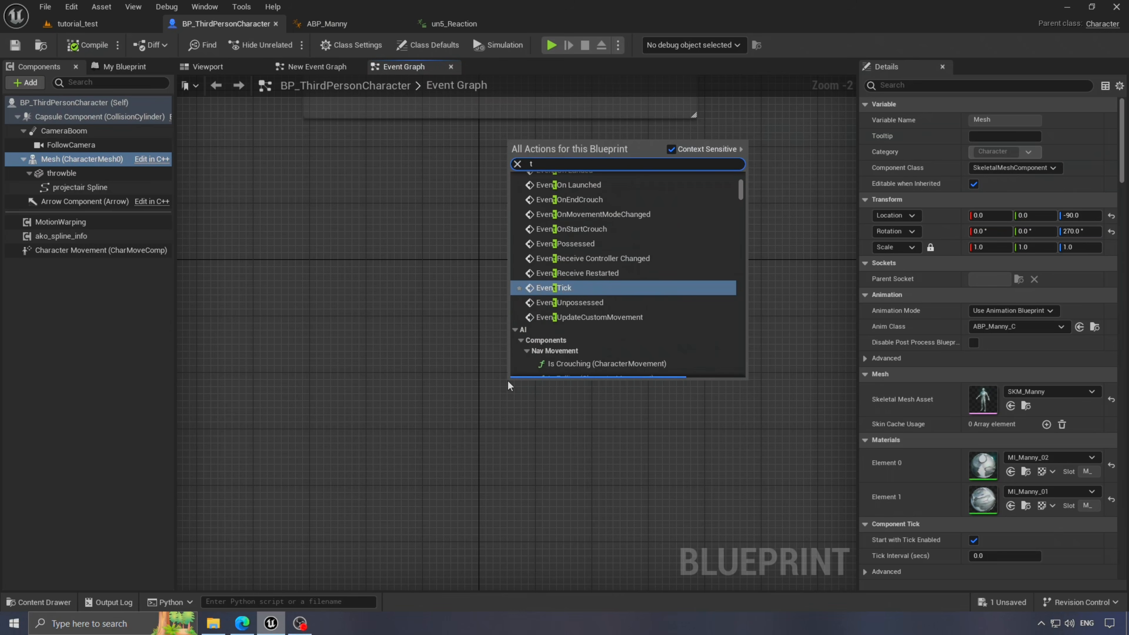
type(" key")
scroll(585, 334, "down", 8)
left_click(585, 332)
left_click(986, 125)
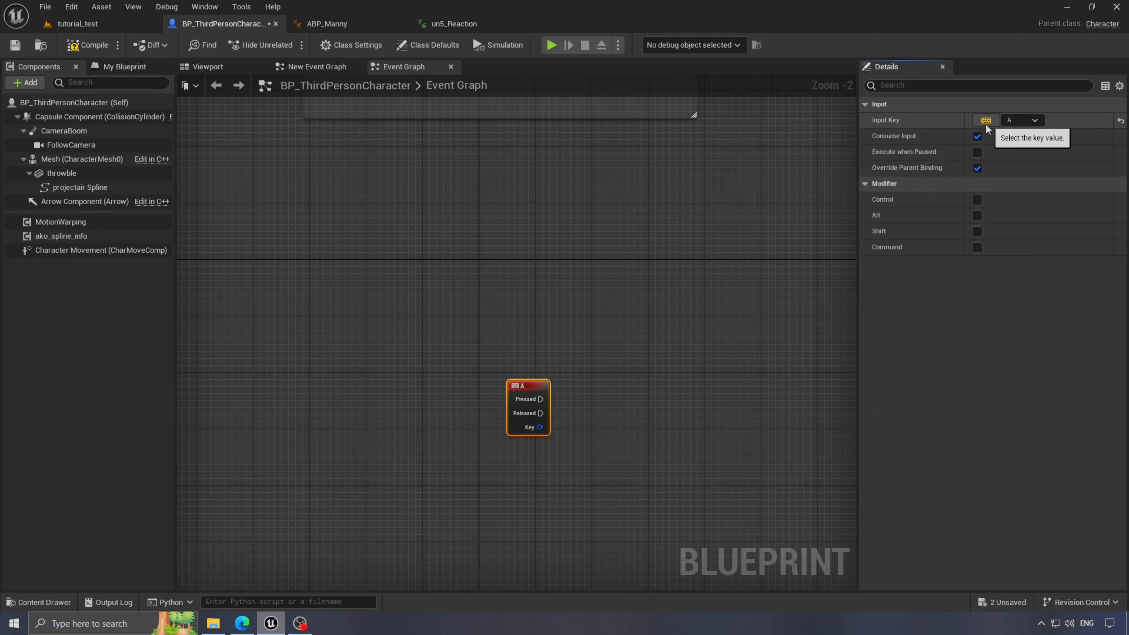
key("t")
- Wire the T event's Pressed output to a new Play Anim Montage node and straighten the nodes
right_click_drag(579, 370, 488, 291)
left_click_drag(457, 334, 510, 267)
scroll(409, 284, "up", 2)
type("p")
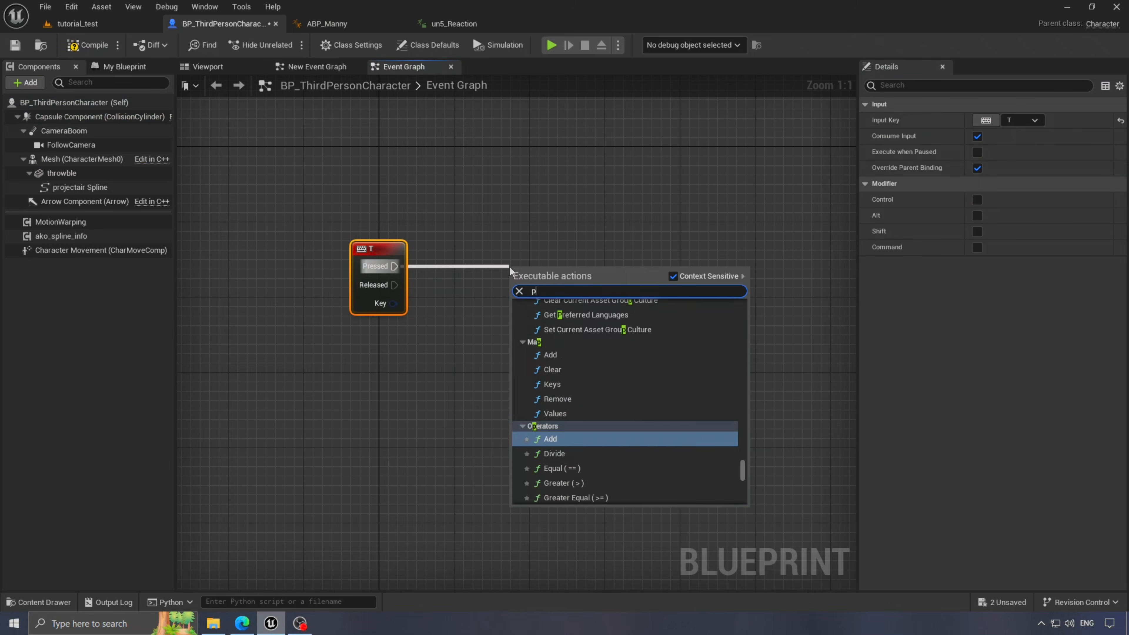
type("lay anim m")
left_click(585, 337)
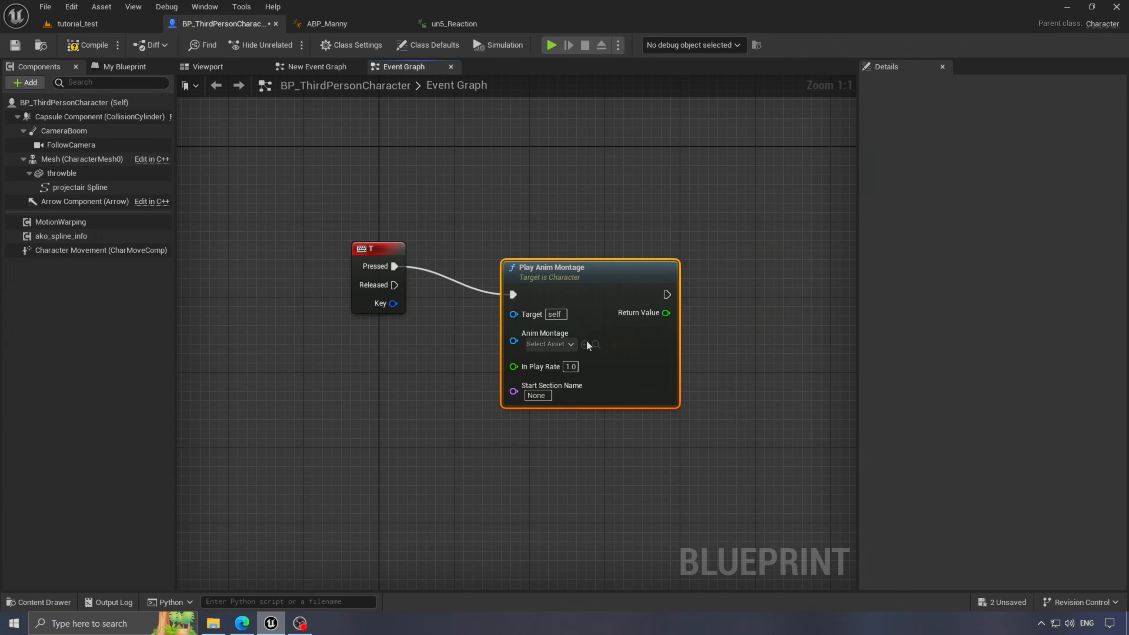
key("ctrl+a")
key("q")
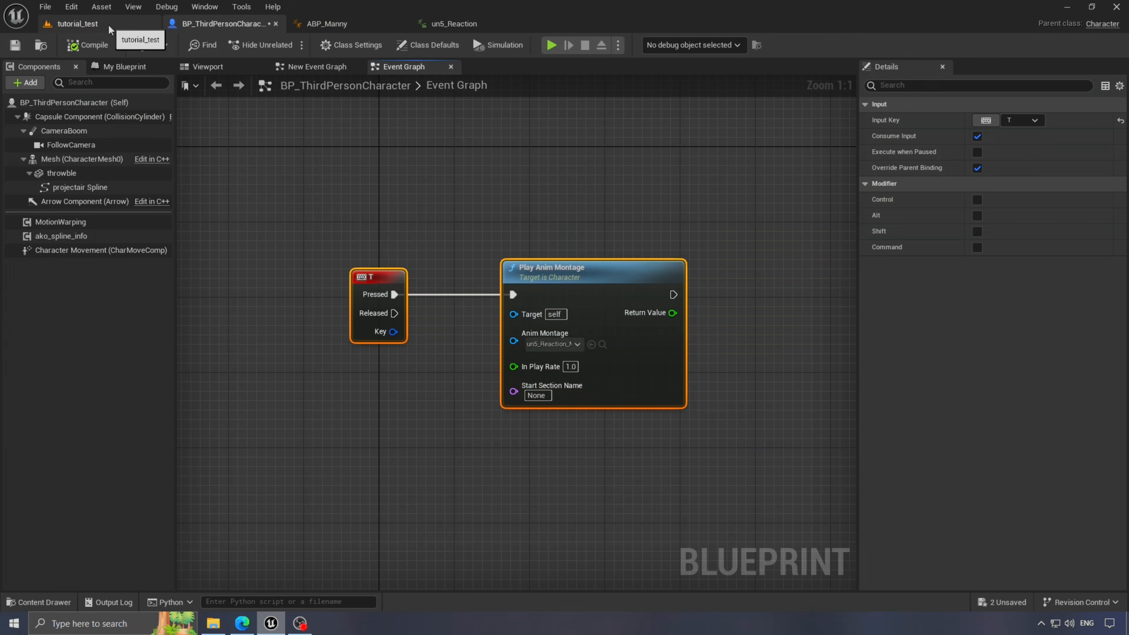
left_click(109, 30)
key("w")
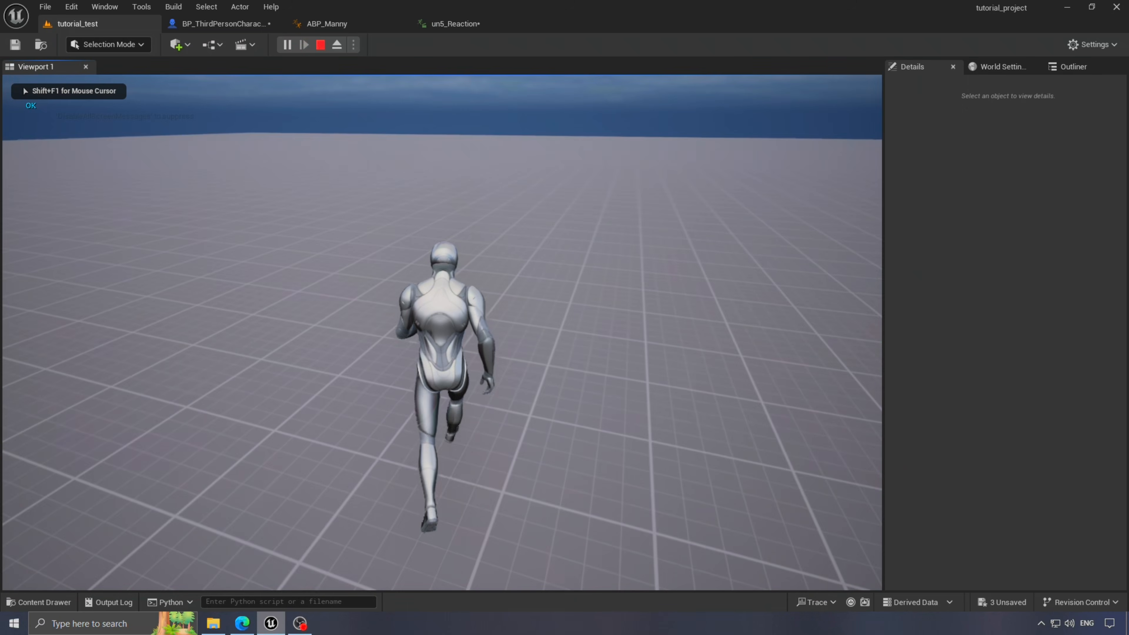
key("t")
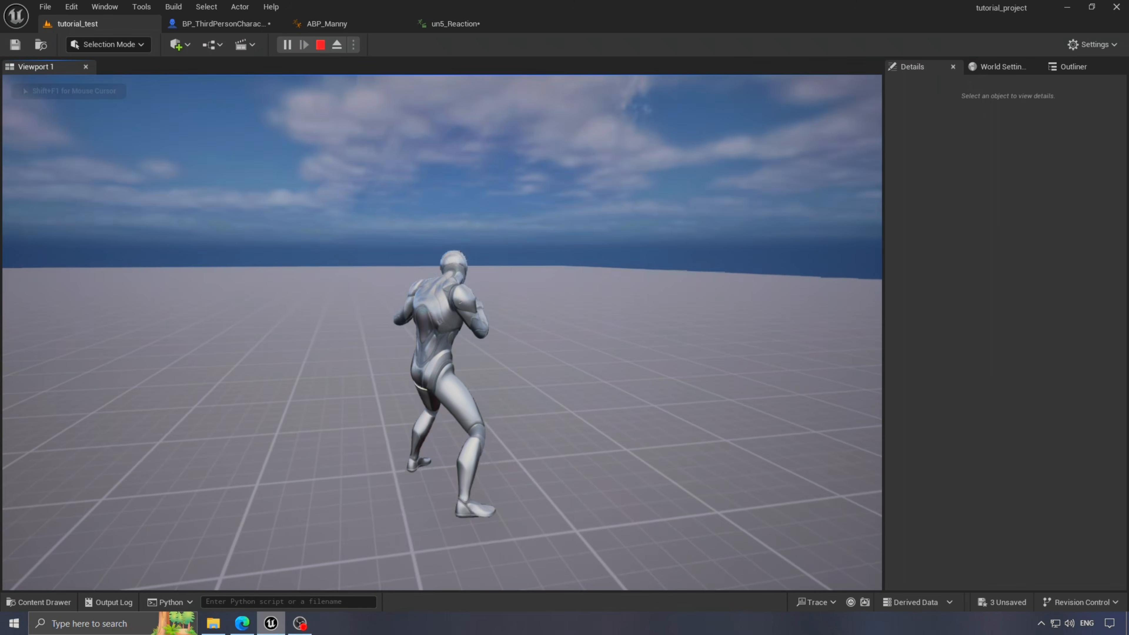
key("t")
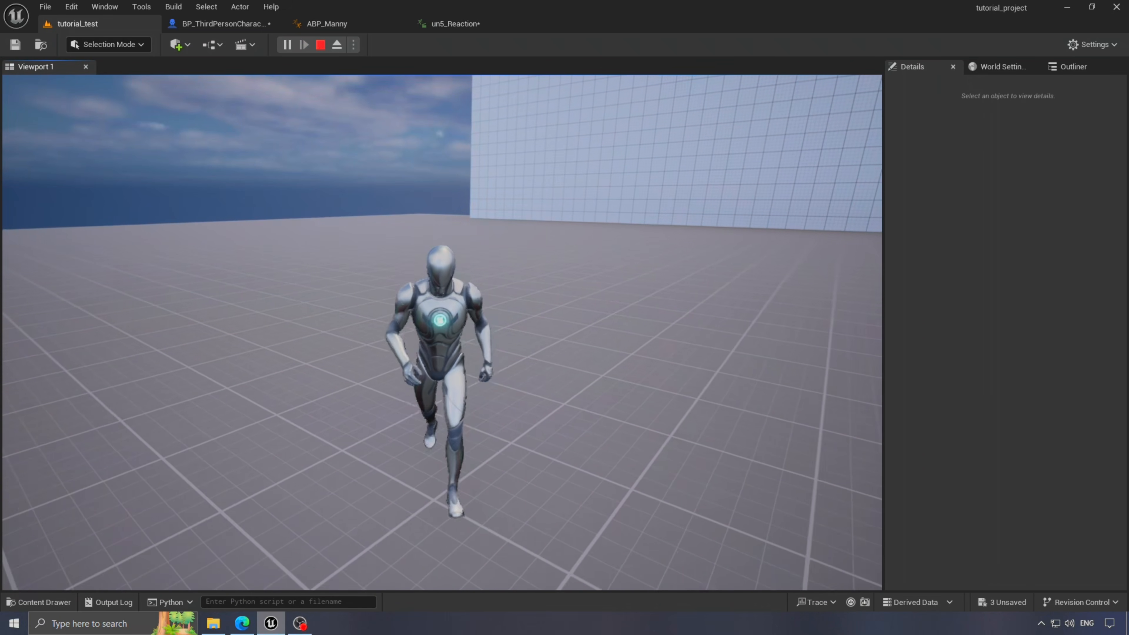
key("t")
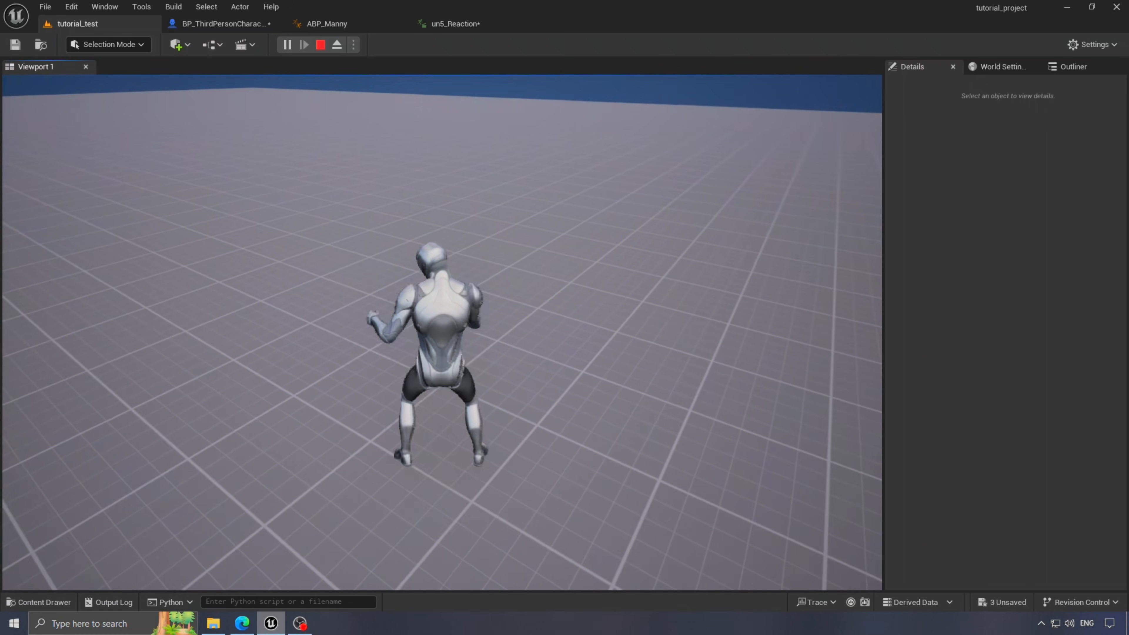
key("w")
key("t")
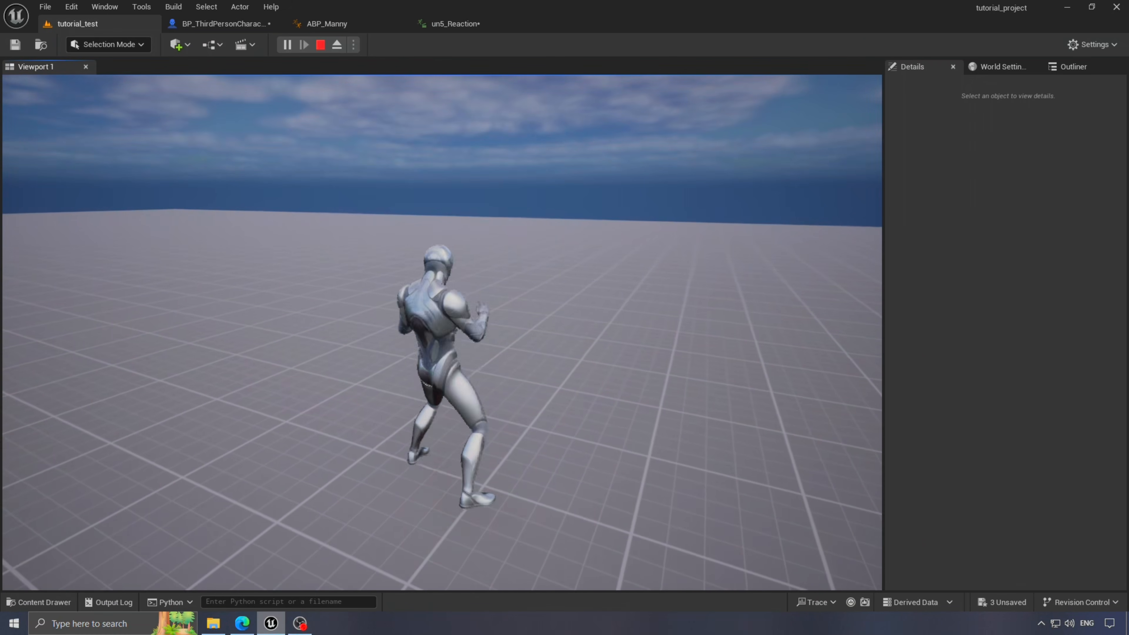
key("Escape")
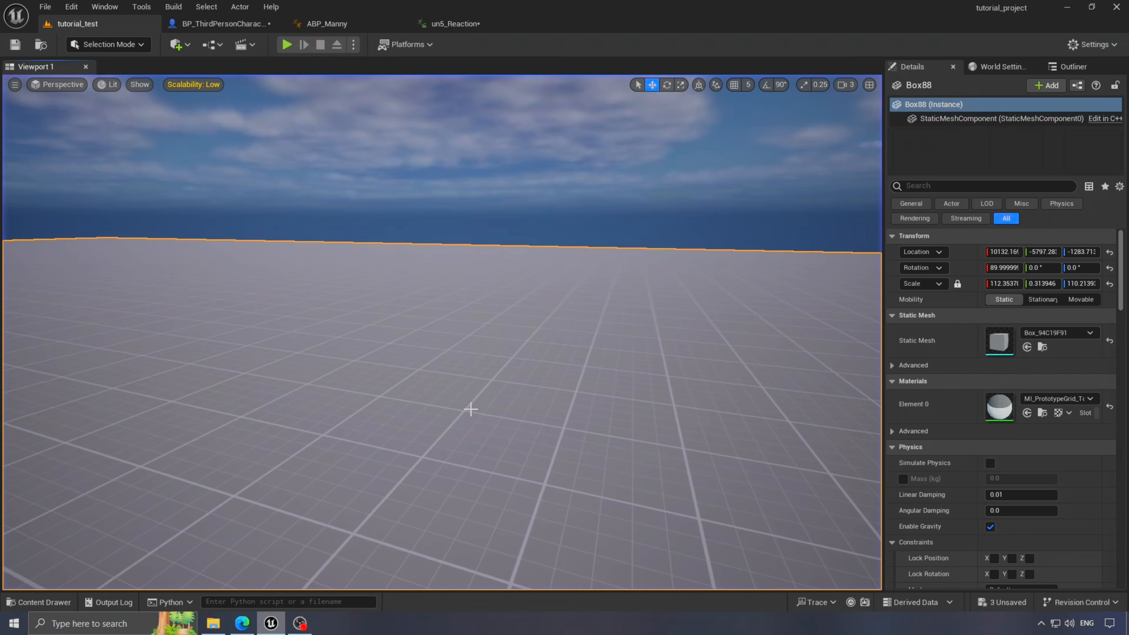
key("s")
mouse_move(434, 391)
right_mouse_down()
mouse_move(525, 436)
mouse_move(489, 434)
mouse_move(433, 391)
right_mouse_up()
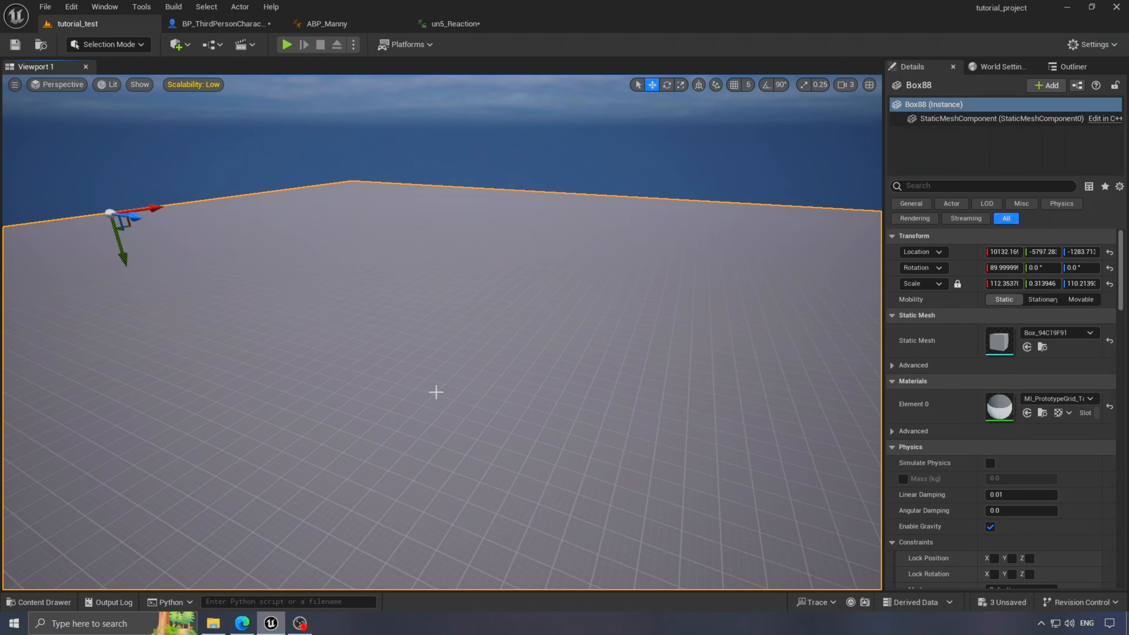
right_click_drag(332, 344, 427, 374)
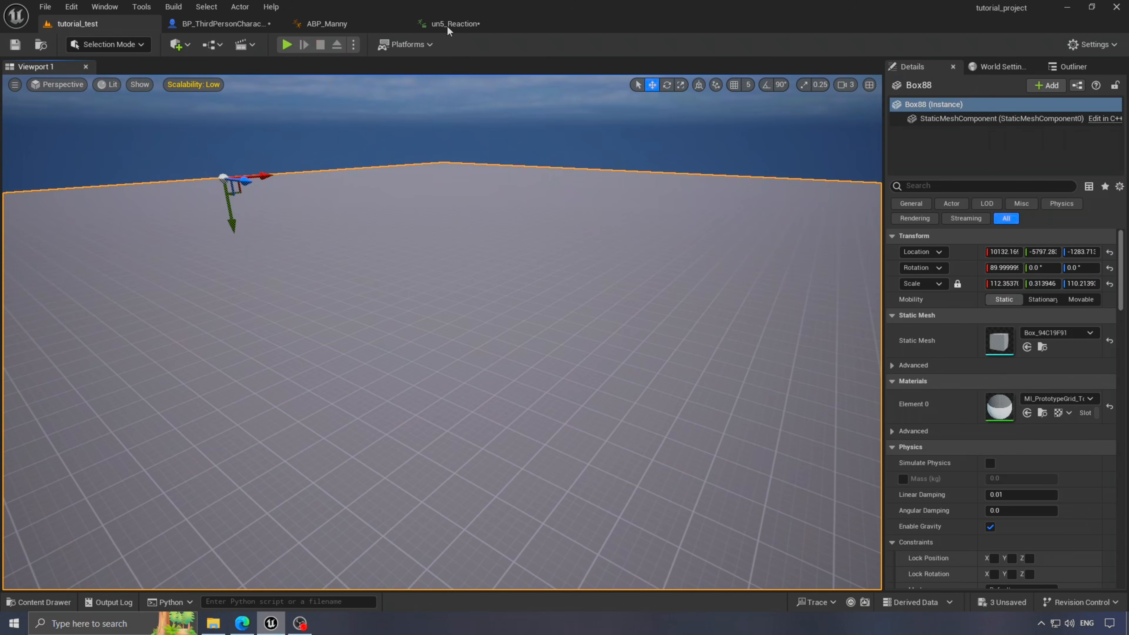
- Play and pause the un5_Reaction preview, scrubbing back near its start
left_click(446, 26)
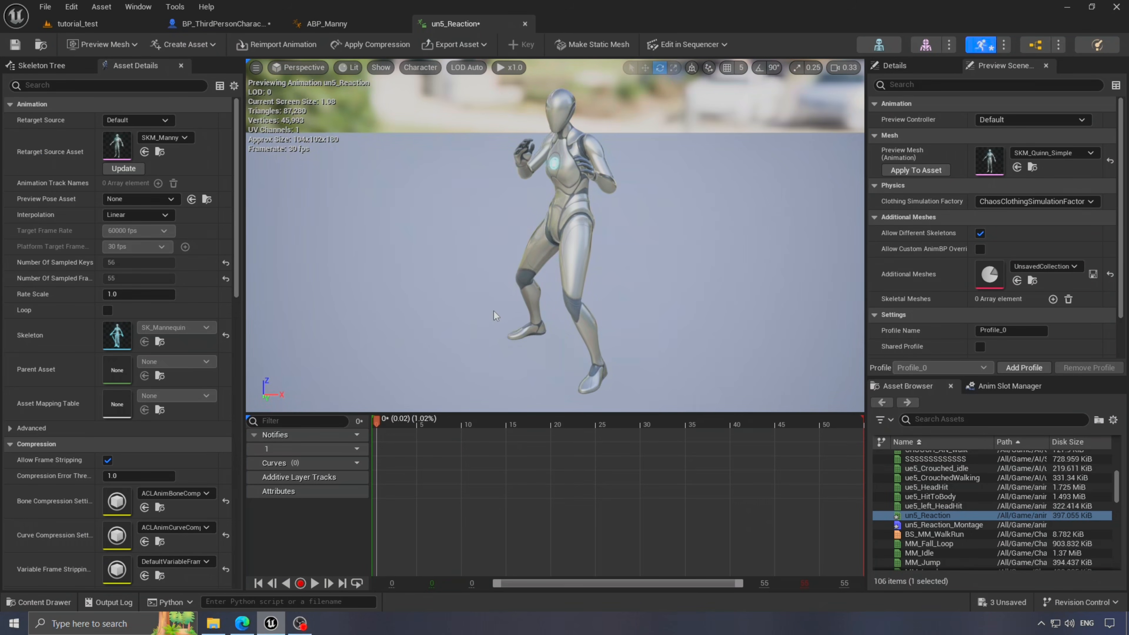
left_click(315, 584)
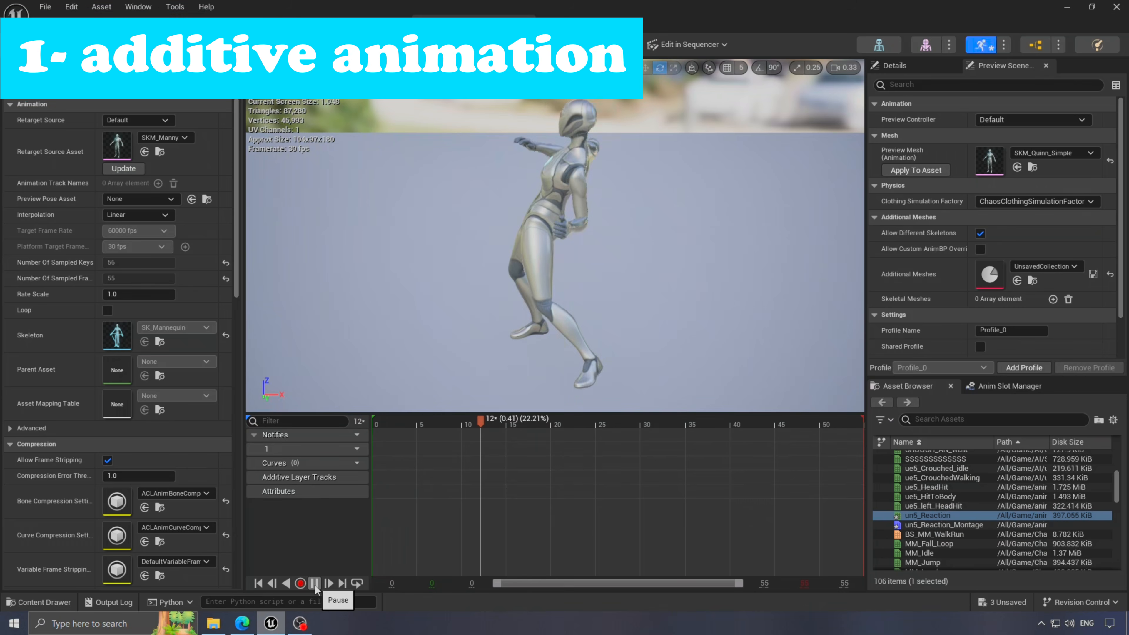
left_click(315, 584)
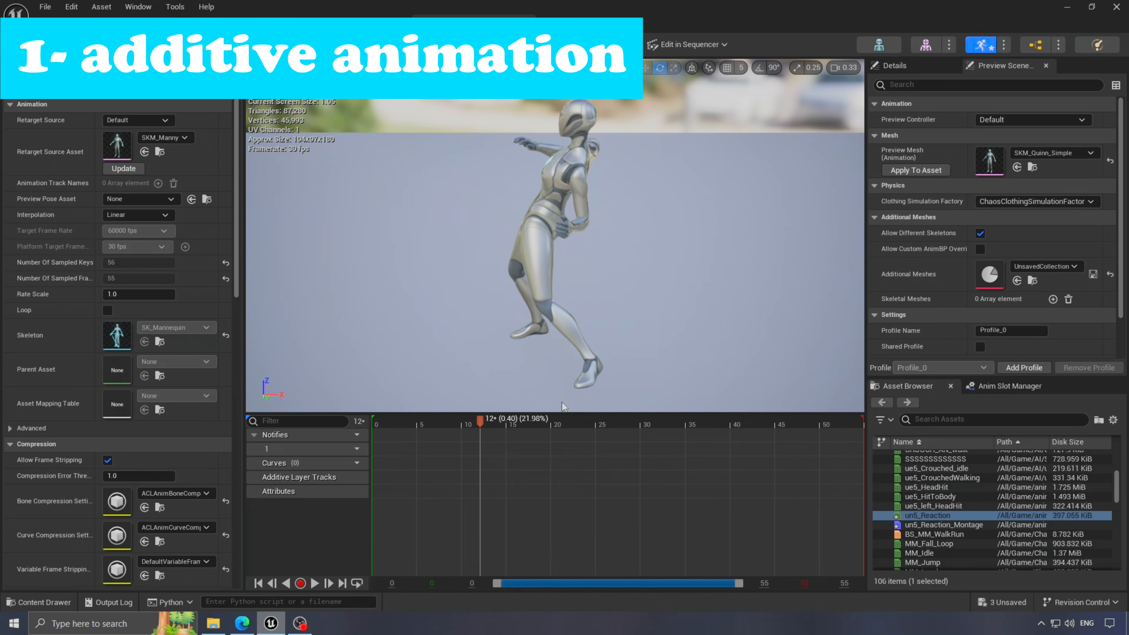
left_click_drag(478, 422, 383, 433)
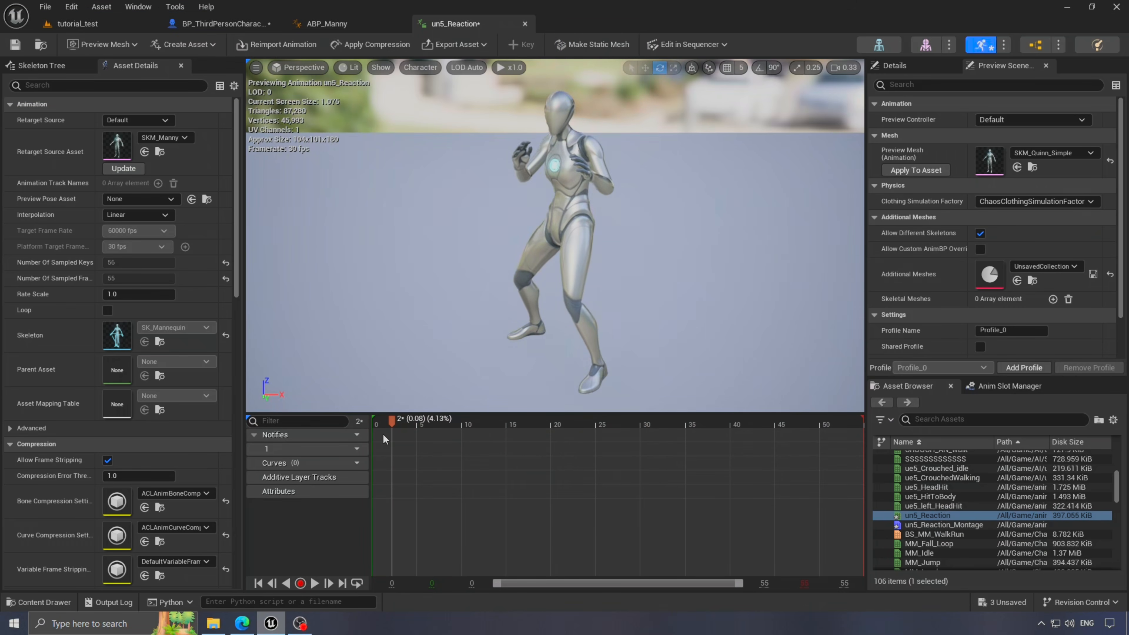
- Set un5_Reaction's Additive Anim Type to Mesh Space with MM_Idle as the base pose animation
scroll(162, 356, "down", 6)
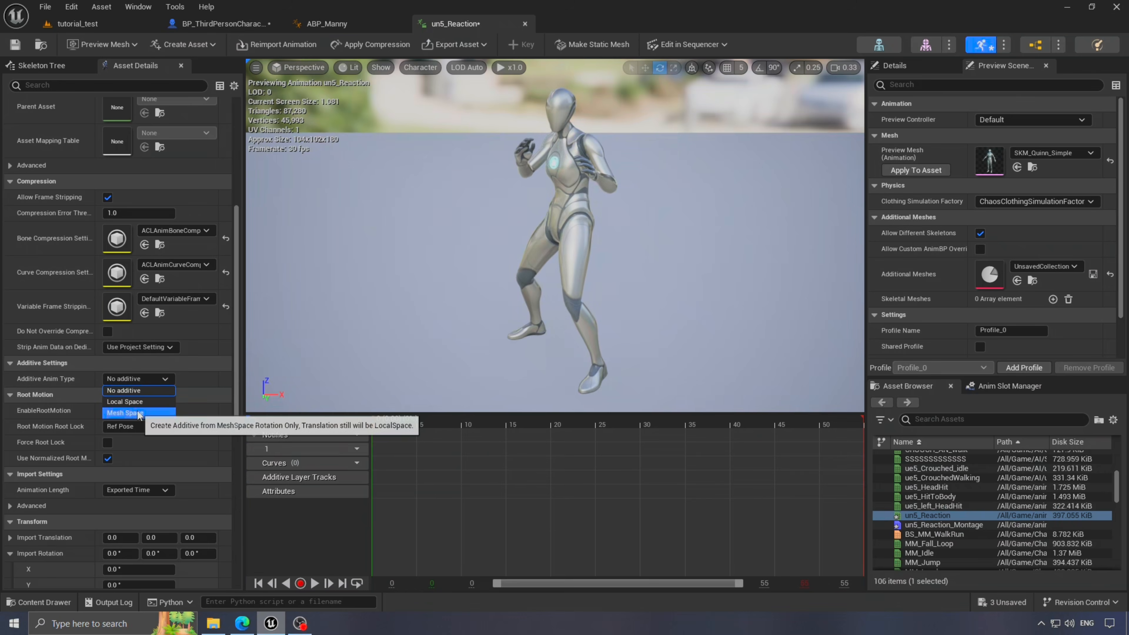
left_click(125, 412)
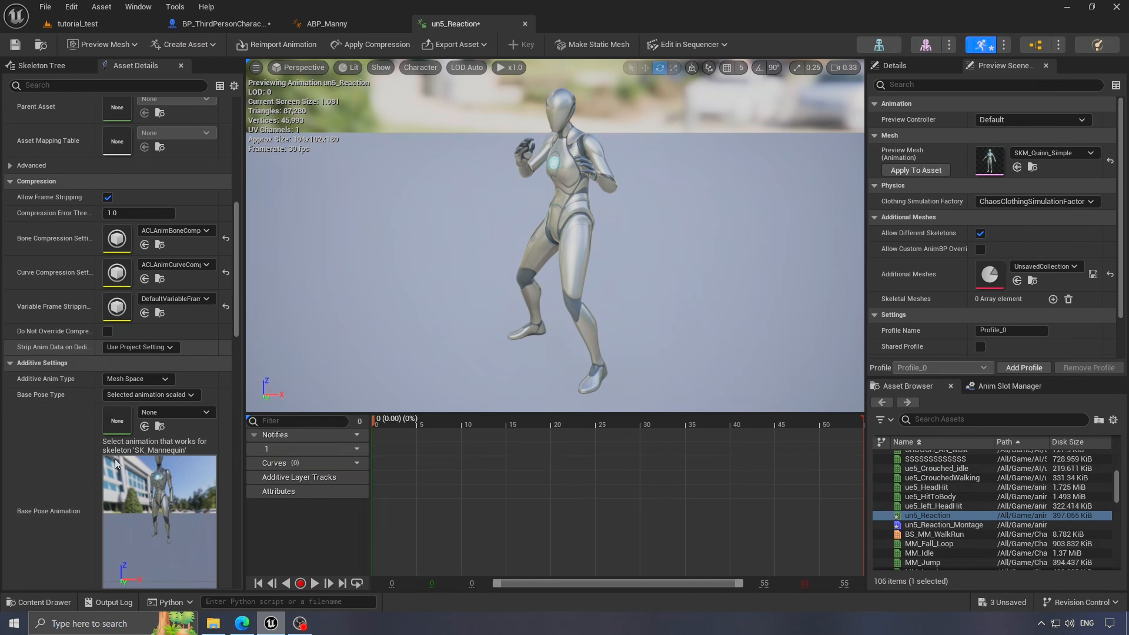
left_click(191, 413)
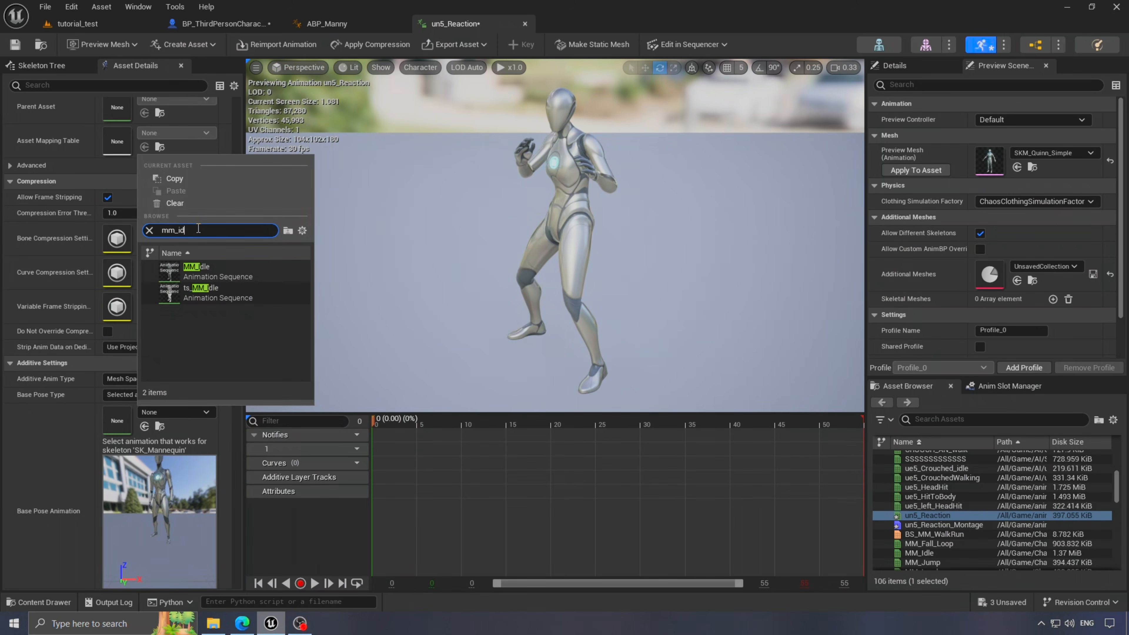
left_click(195, 269)
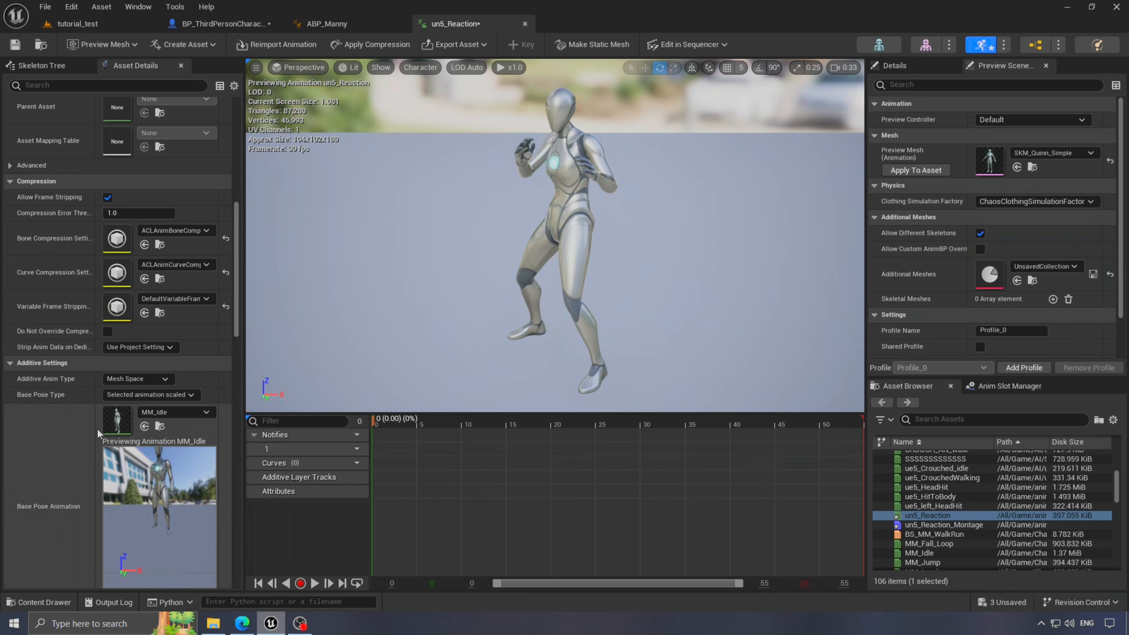
scroll(97, 428, "down", 2)
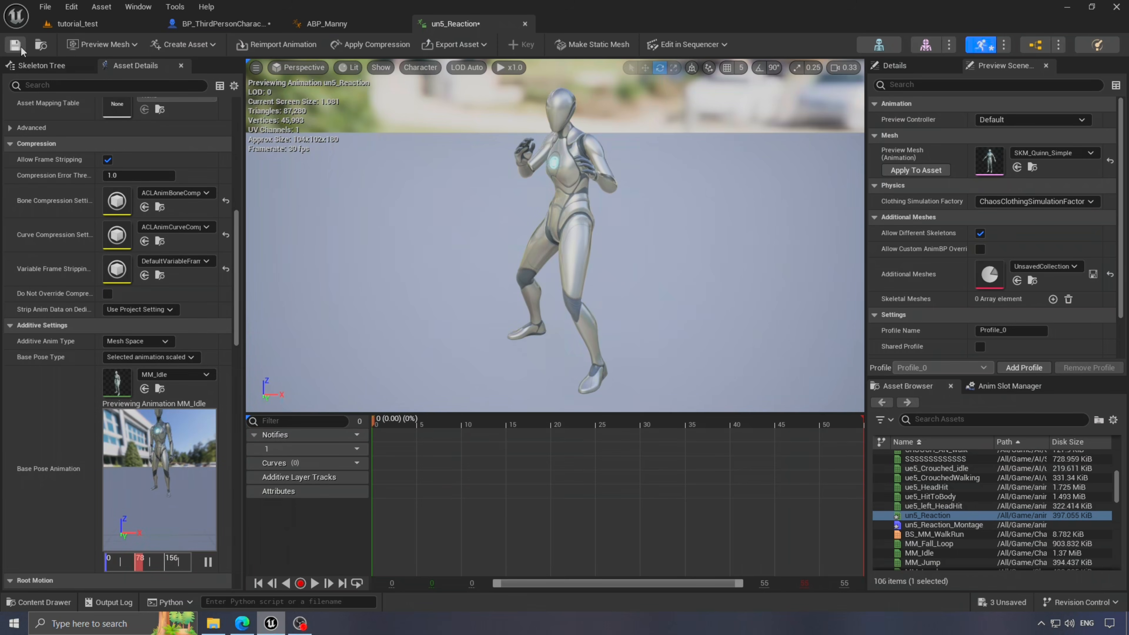
left_click_drag(483, 31, 209, 27)
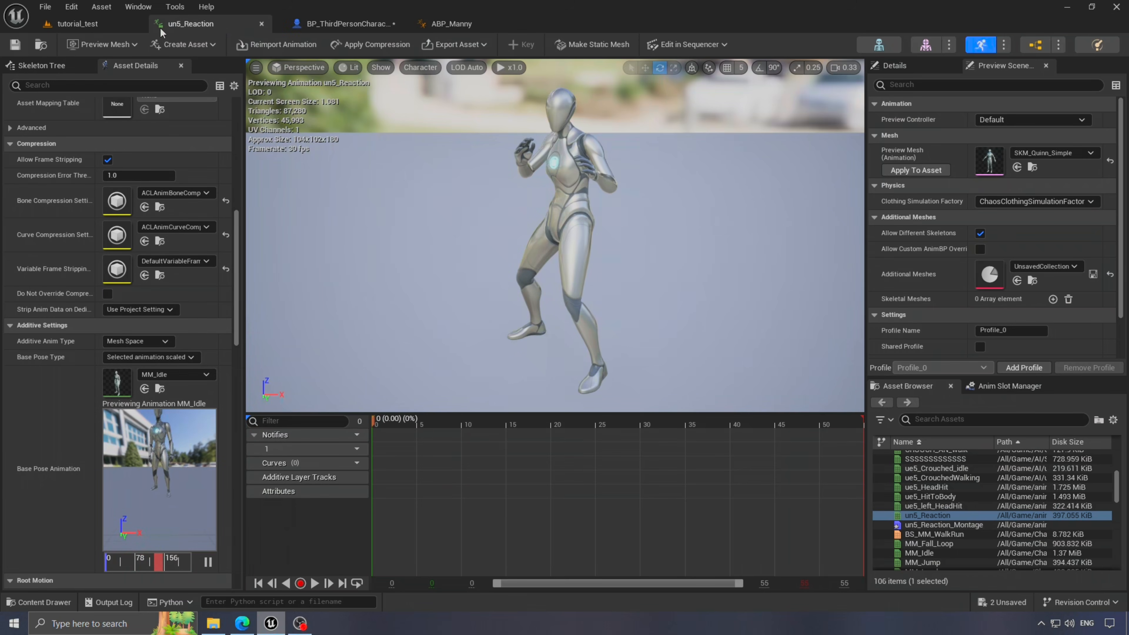
left_click(111, 24)
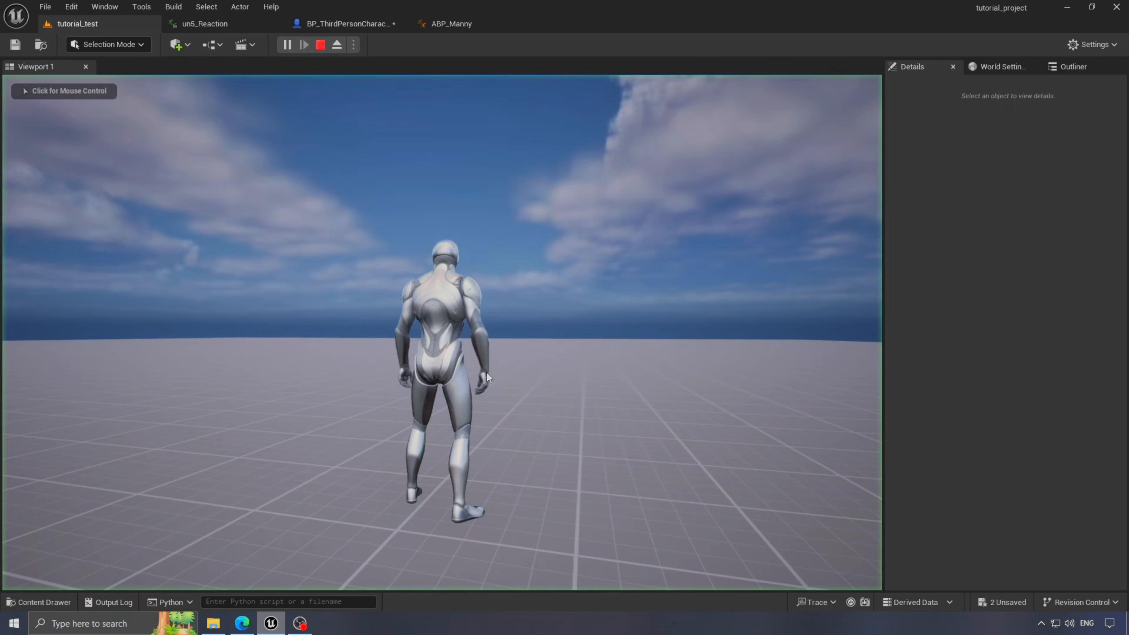
- Run the character around the level with W, S and D to trigger the hit reaction
left_click(327, 201)
key("w")
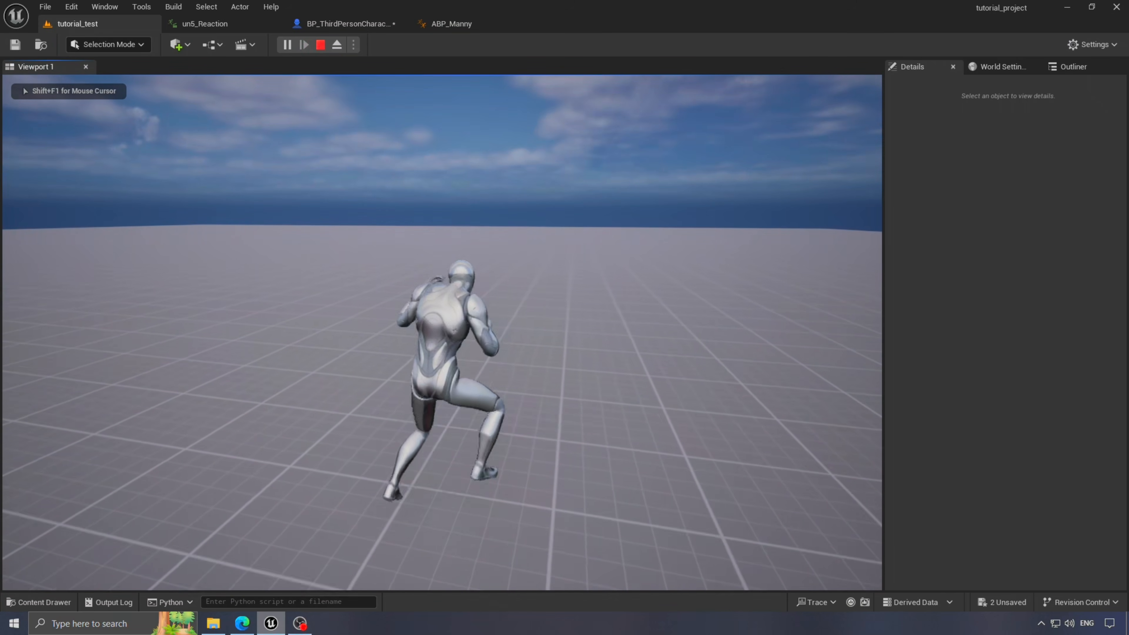
key("s")
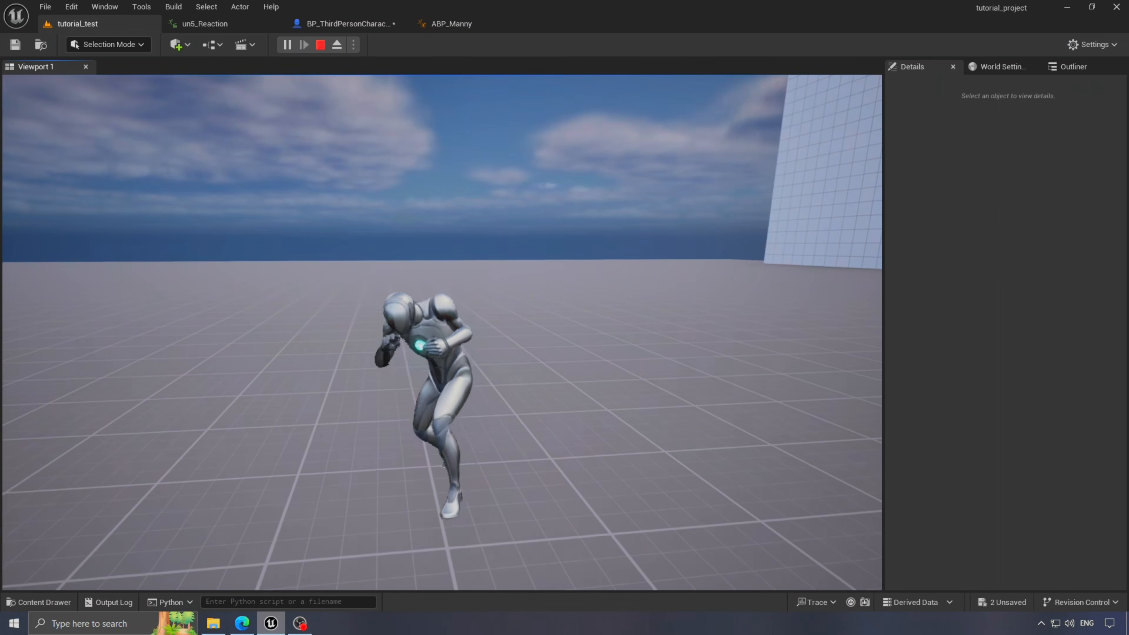
key("w")
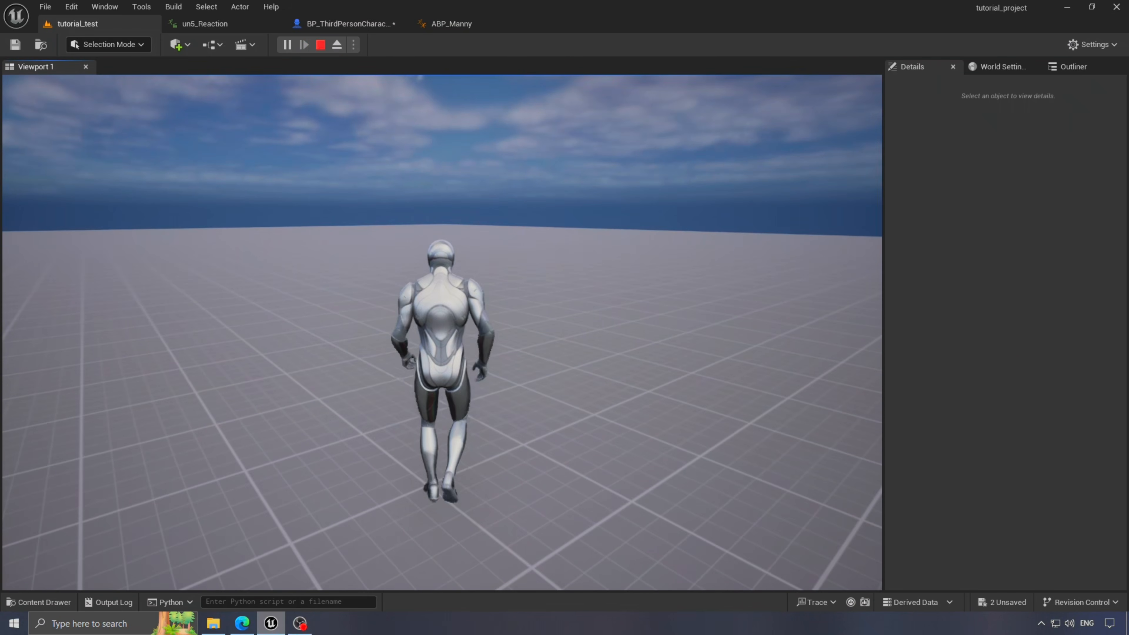
key("d")
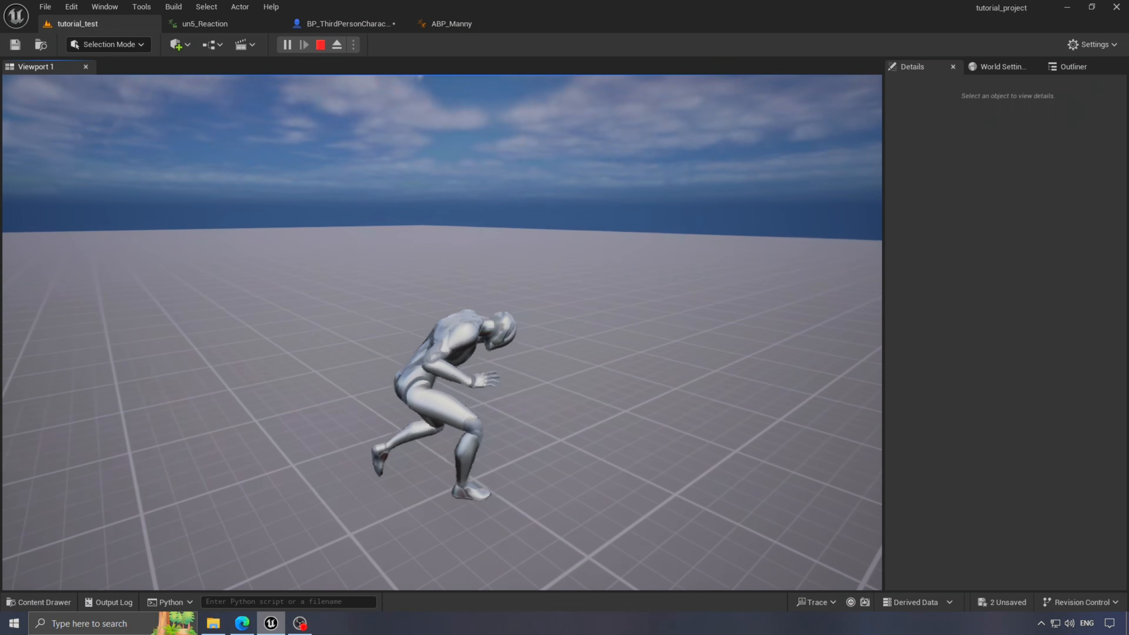
key("w")
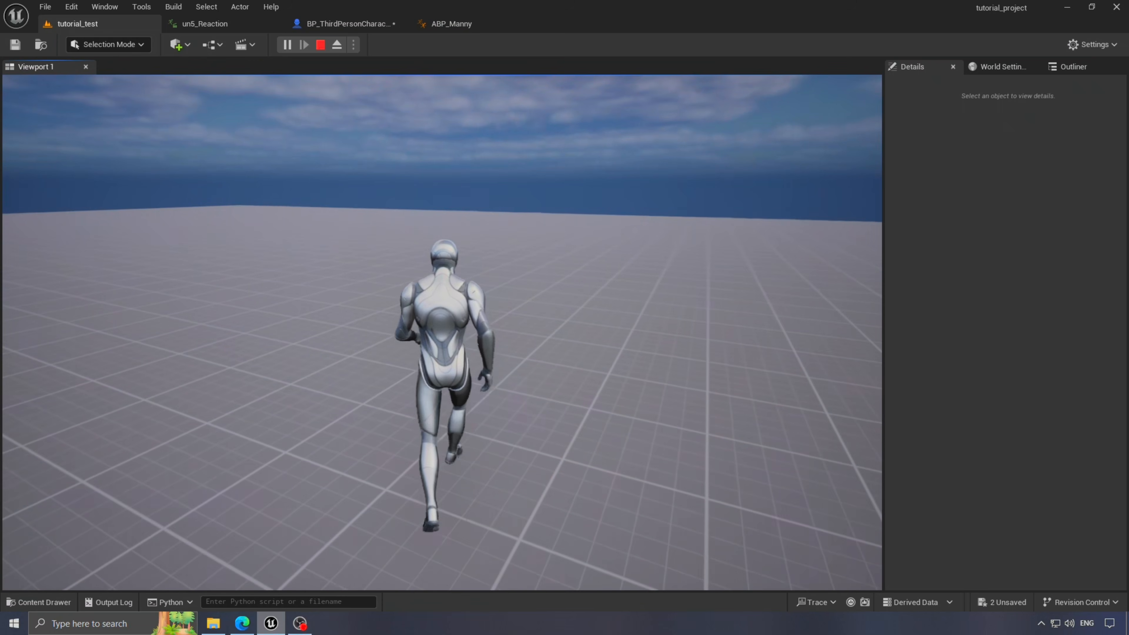
key("d")
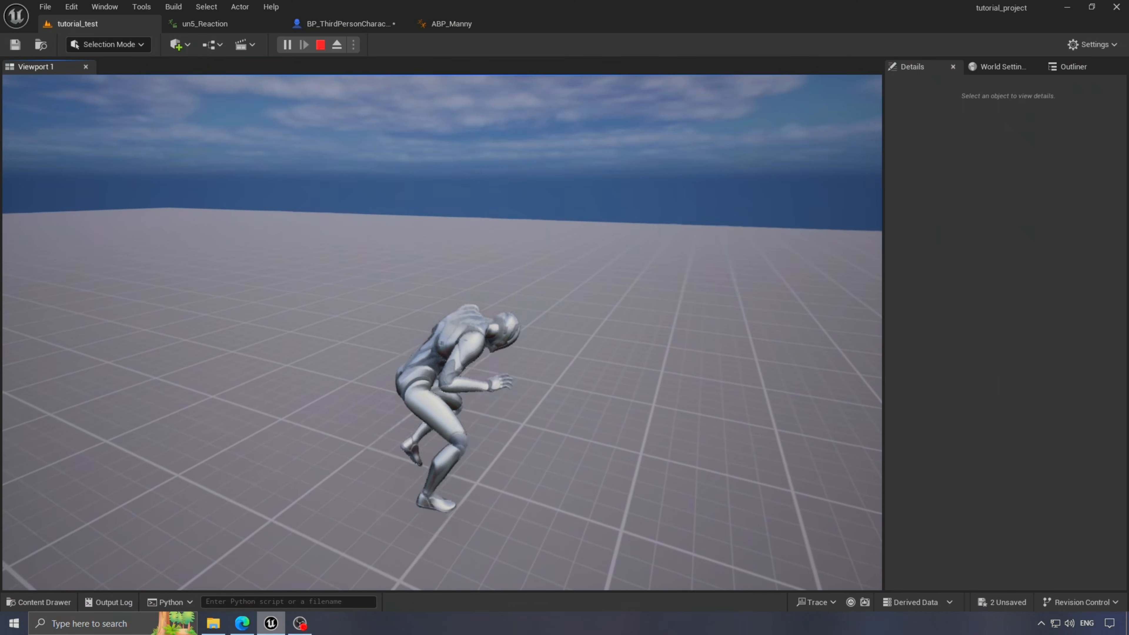
key("s")
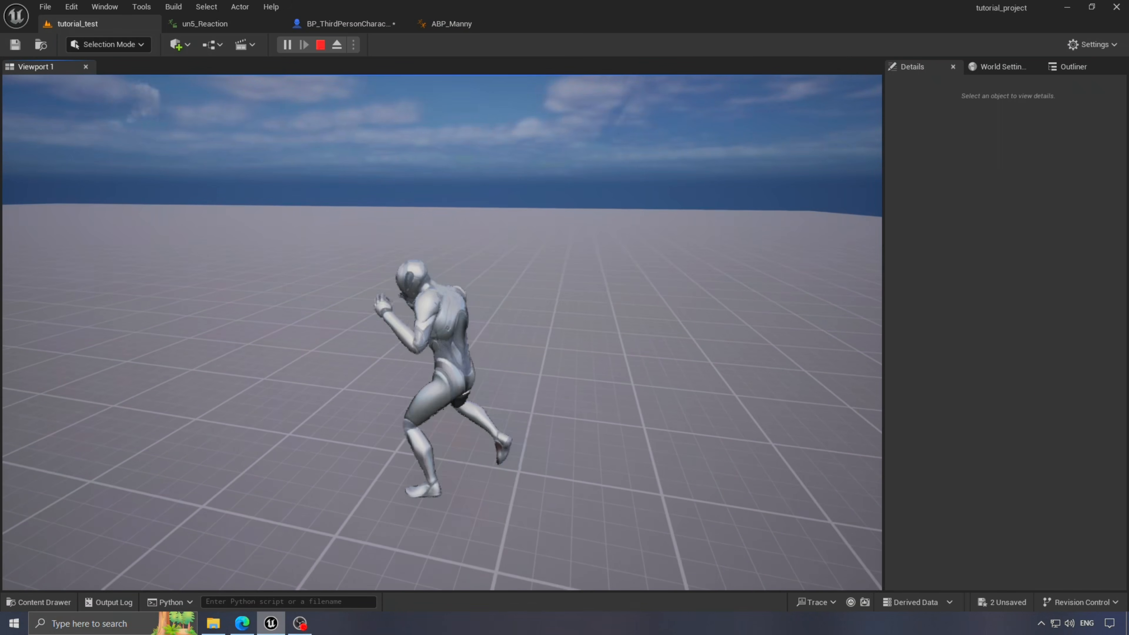
- Stop the play session with Esc and save the two unsaved assets
key("Escape")
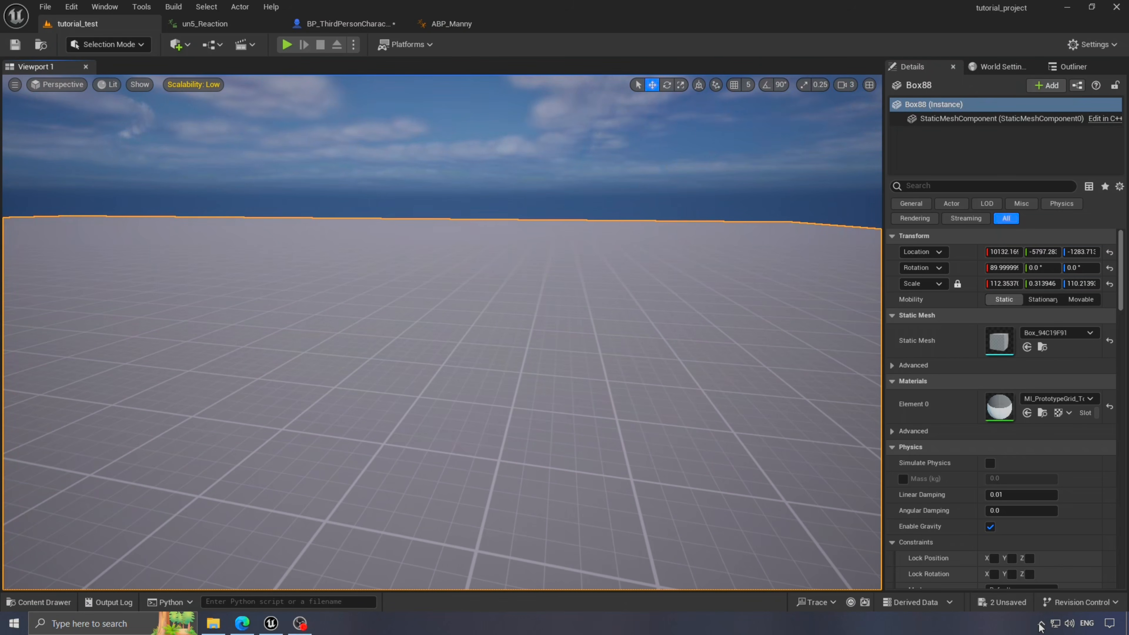
left_click(1002, 602)
left_click(666, 444)
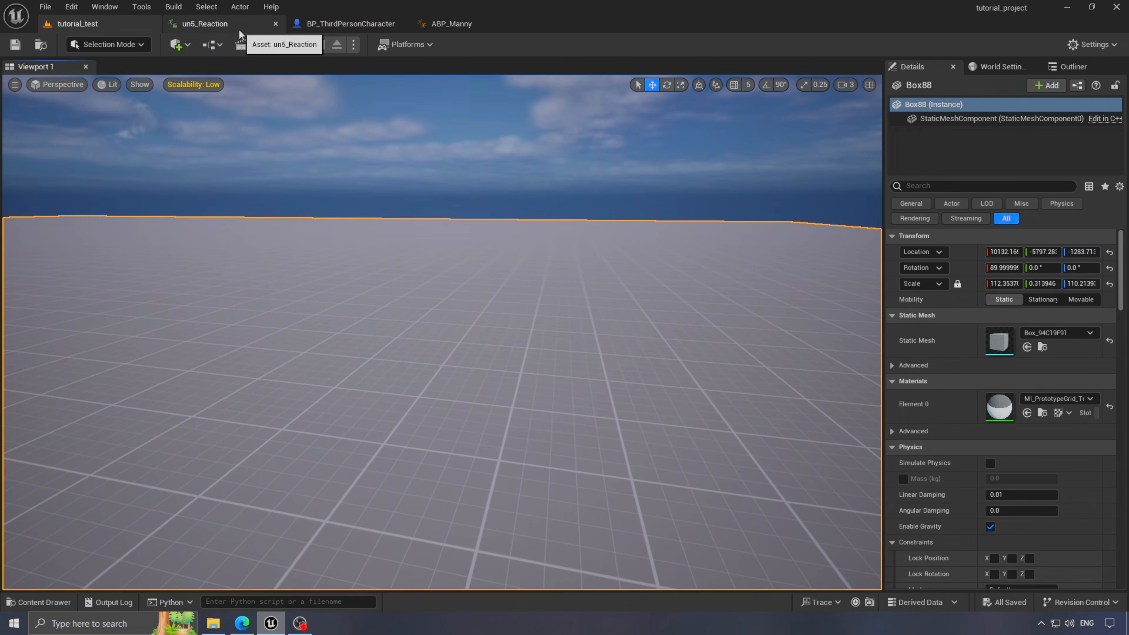
- Move Output Pose further right in ABP_Manny's AnimGraph to frame the output chain
left_click(239, 28)
left_click(78, 24)
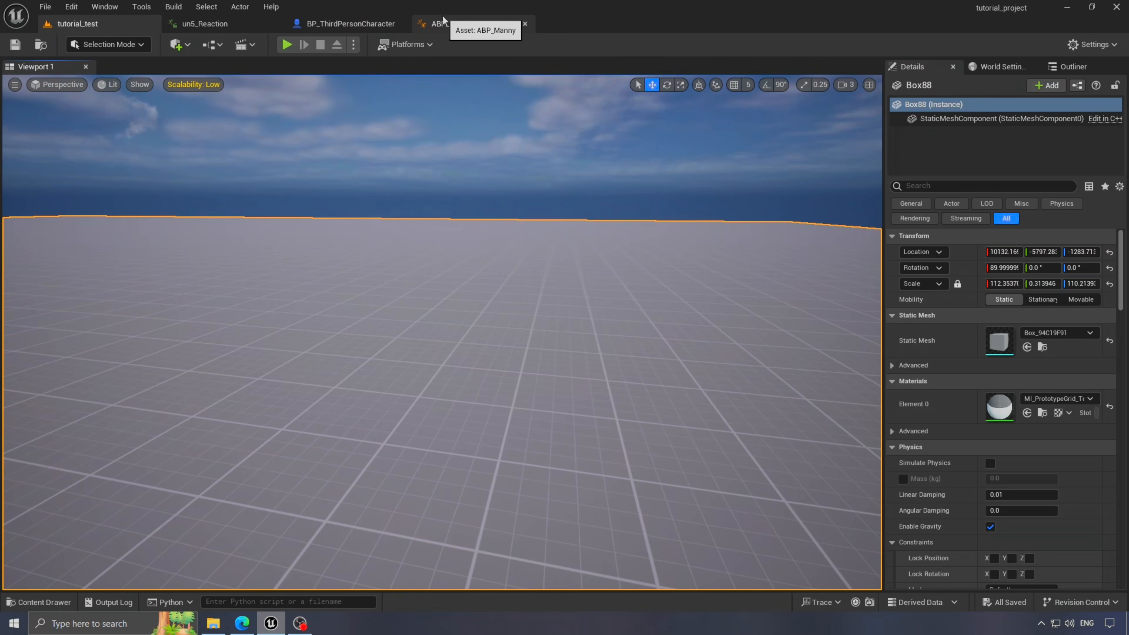
left_click(437, 24)
scroll(546, 328, "down", 2)
right_click_drag(545, 328, 587, 245)
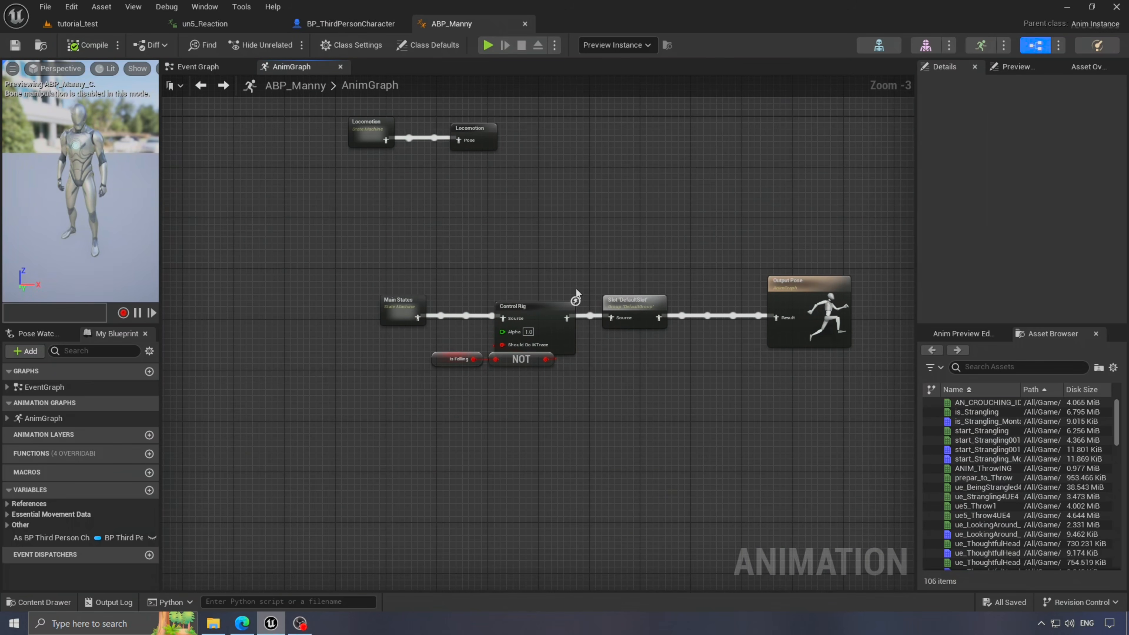
scroll(616, 304, "up", 3)
right_click_drag(674, 396, 495, 342)
left_click_drag(707, 227, 773, 227)
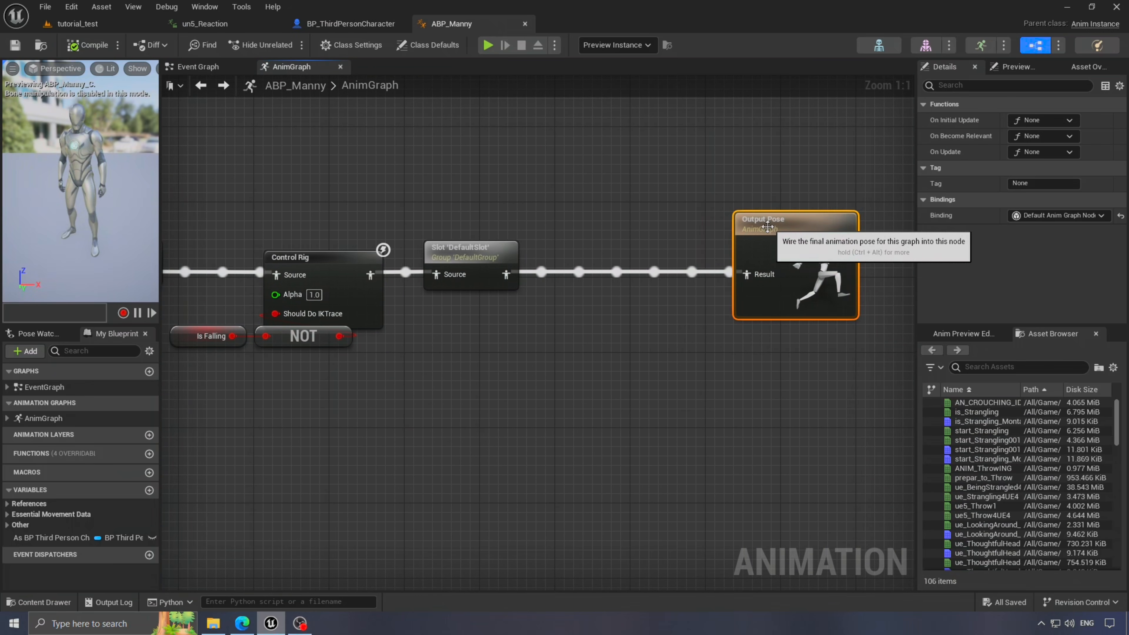
left_click(658, 329)
right_click_drag(640, 338, 693, 286)
- Add un5_Reaction through an Apply Mesh Space Additive node between the Slot and Output Pose
left_click(39, 602)
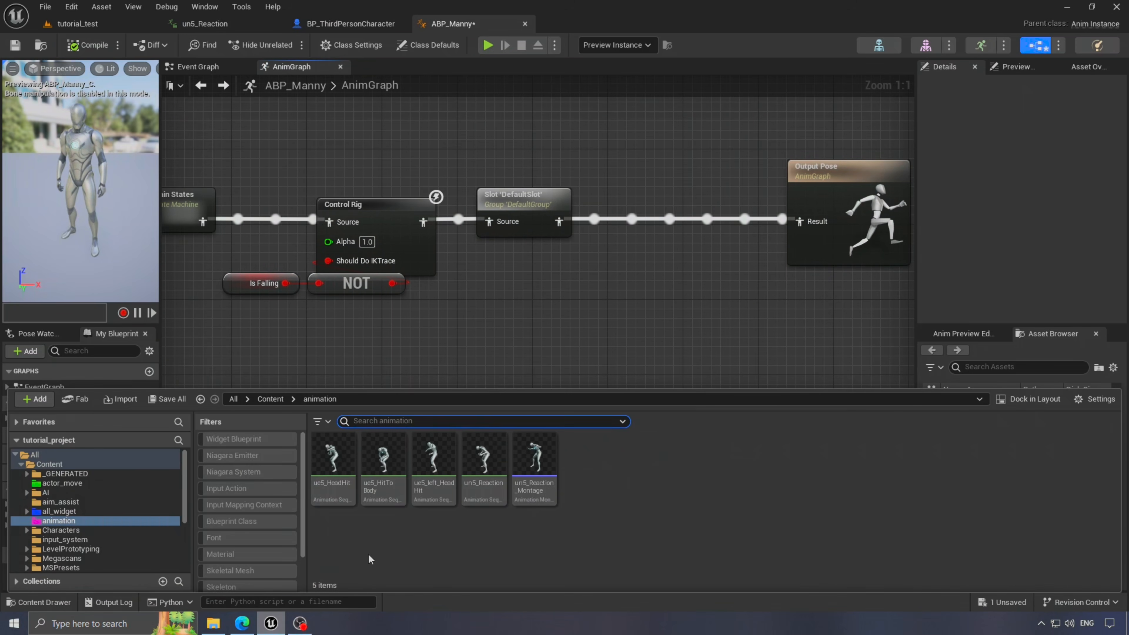
left_click_drag(489, 361, 594, 438)
type("apply")
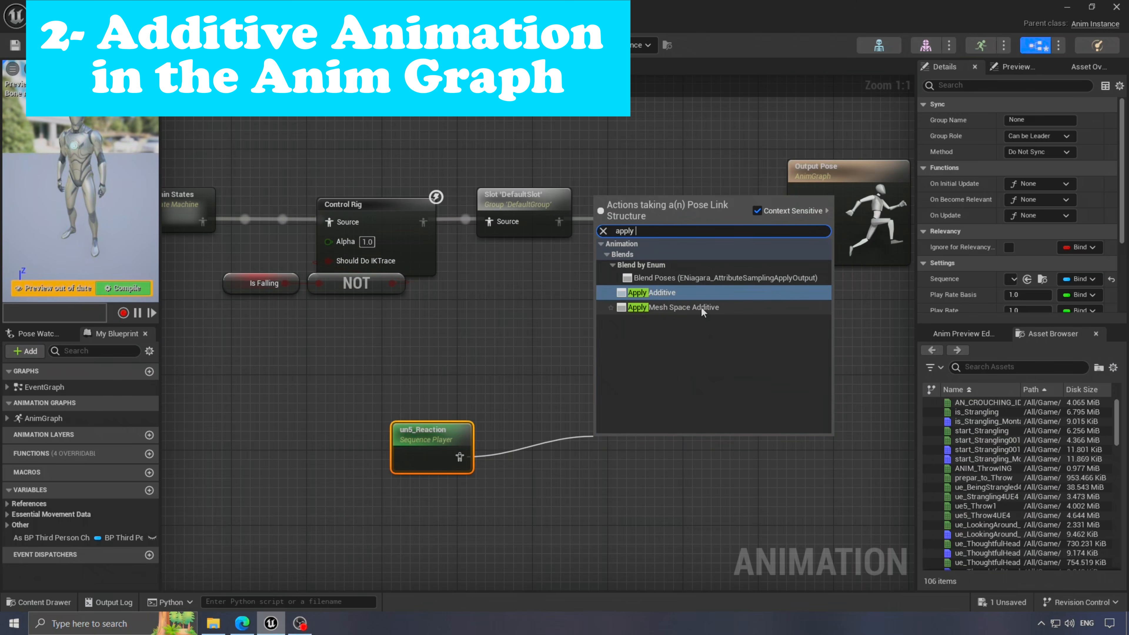
left_click(713, 309)
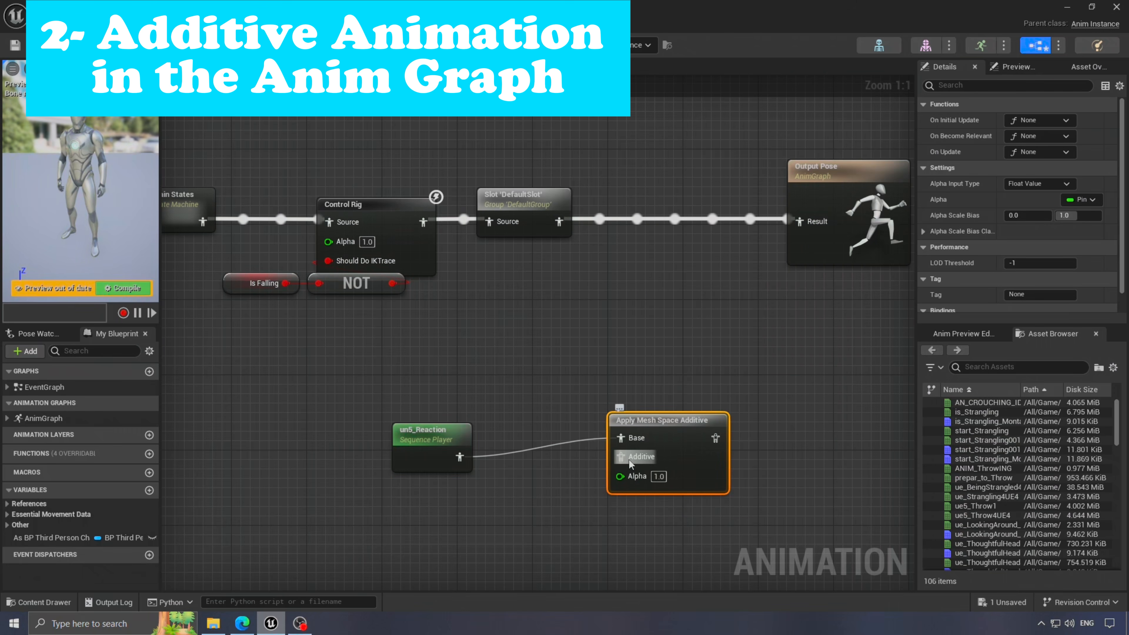
left_click_drag(438, 434, 448, 489)
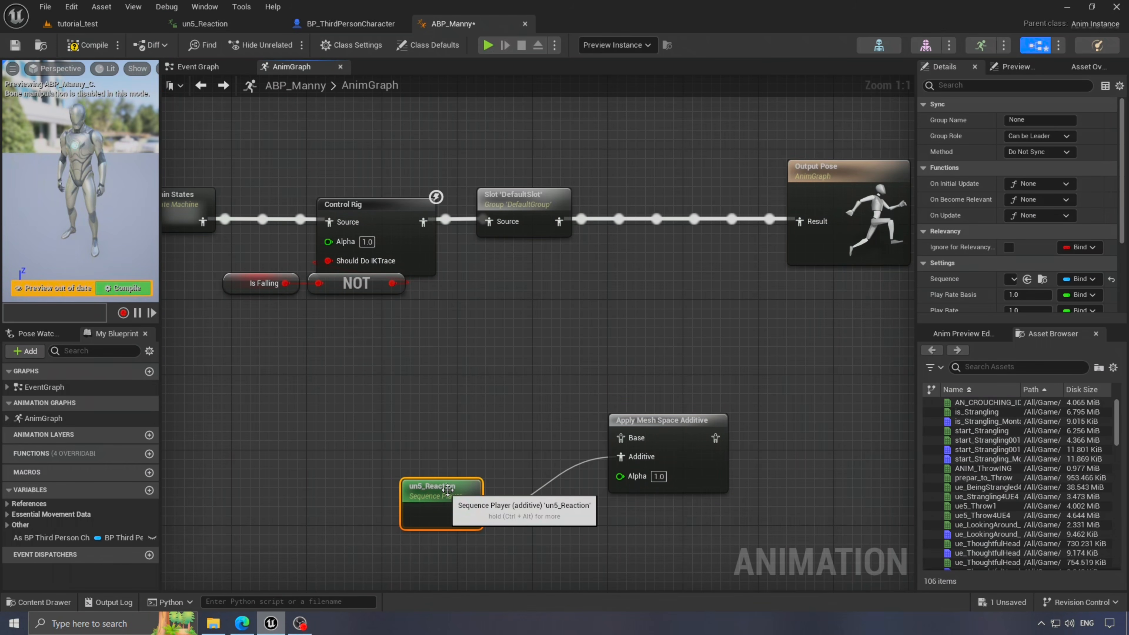
left_click(613, 366)
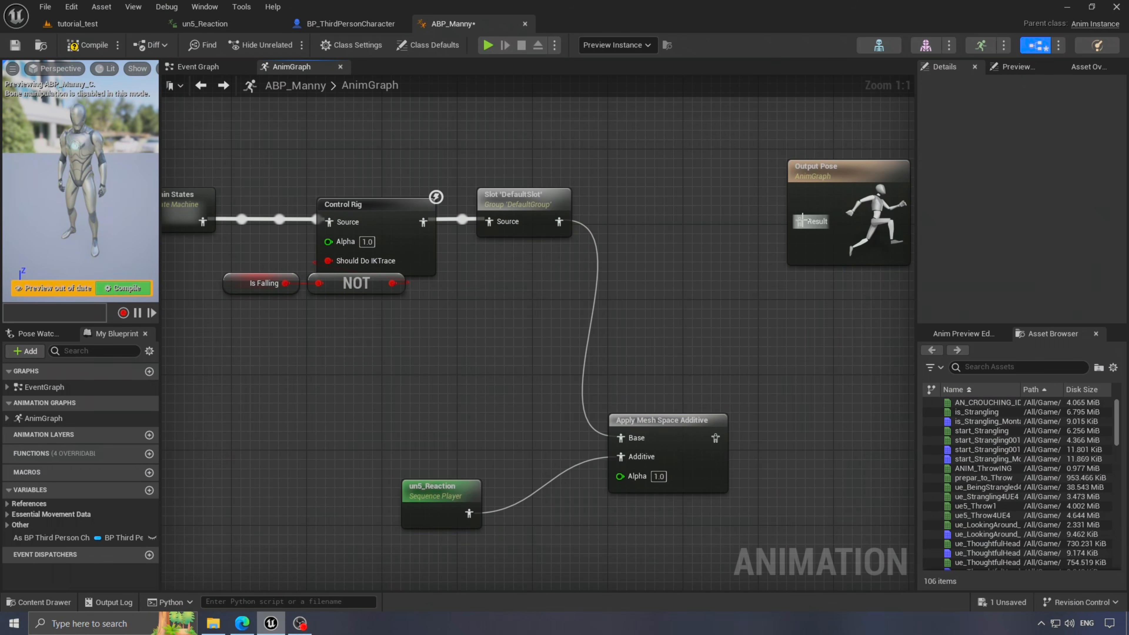
left_click_drag(682, 427, 684, 207)
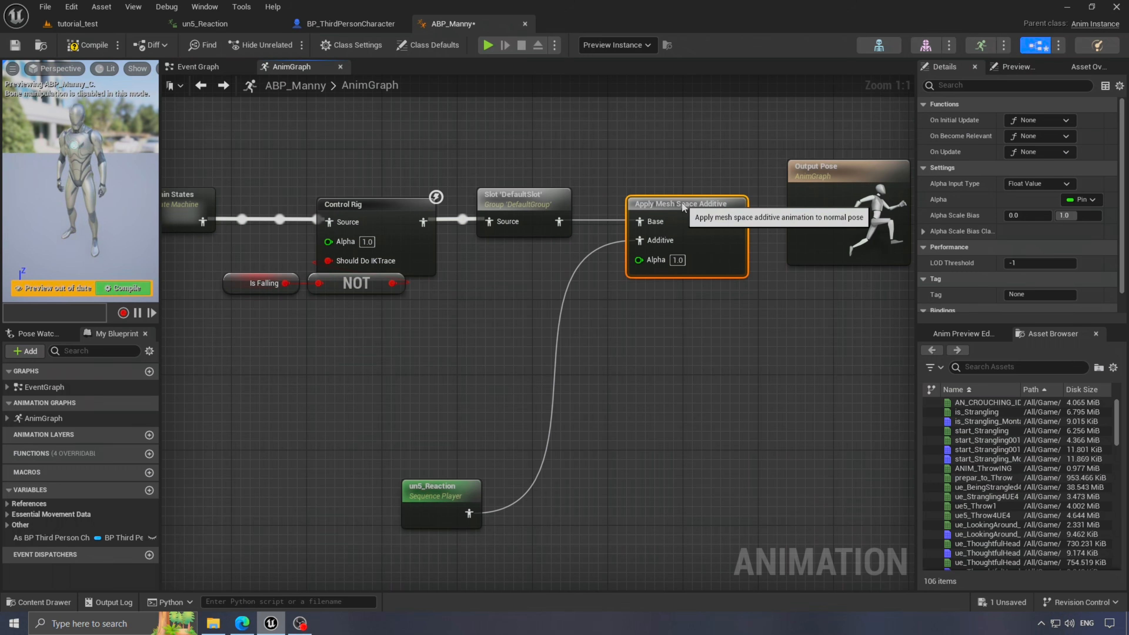
- Compile the blueprint and turn on Loop Animation for the un5_Reaction node
left_click(97, 49)
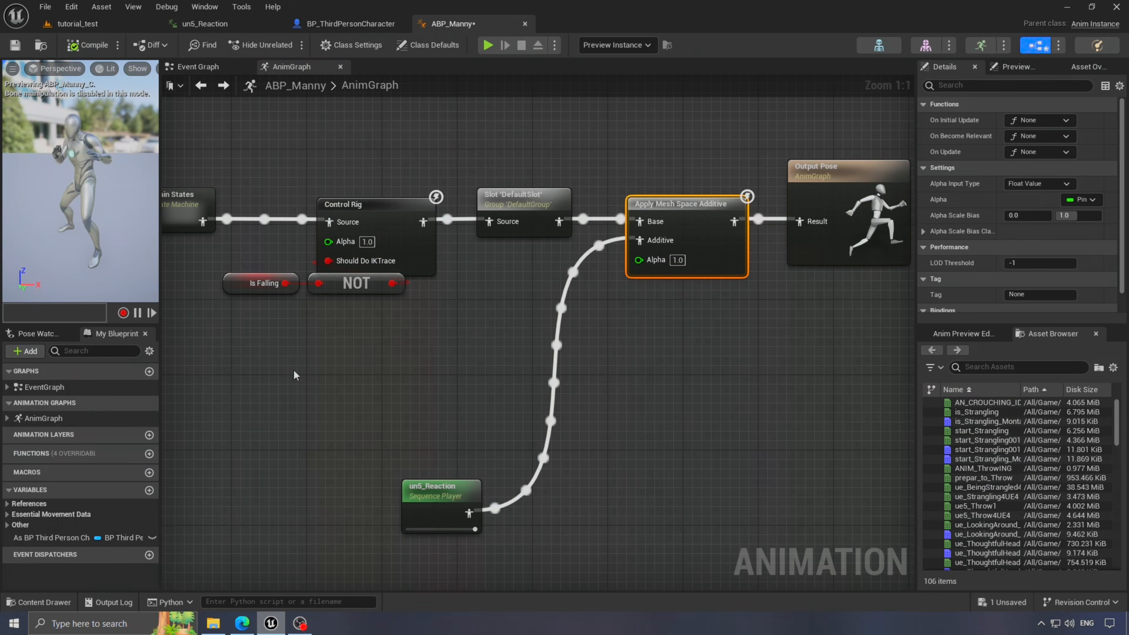
left_click(438, 499)
scroll(1074, 288, "down", 1)
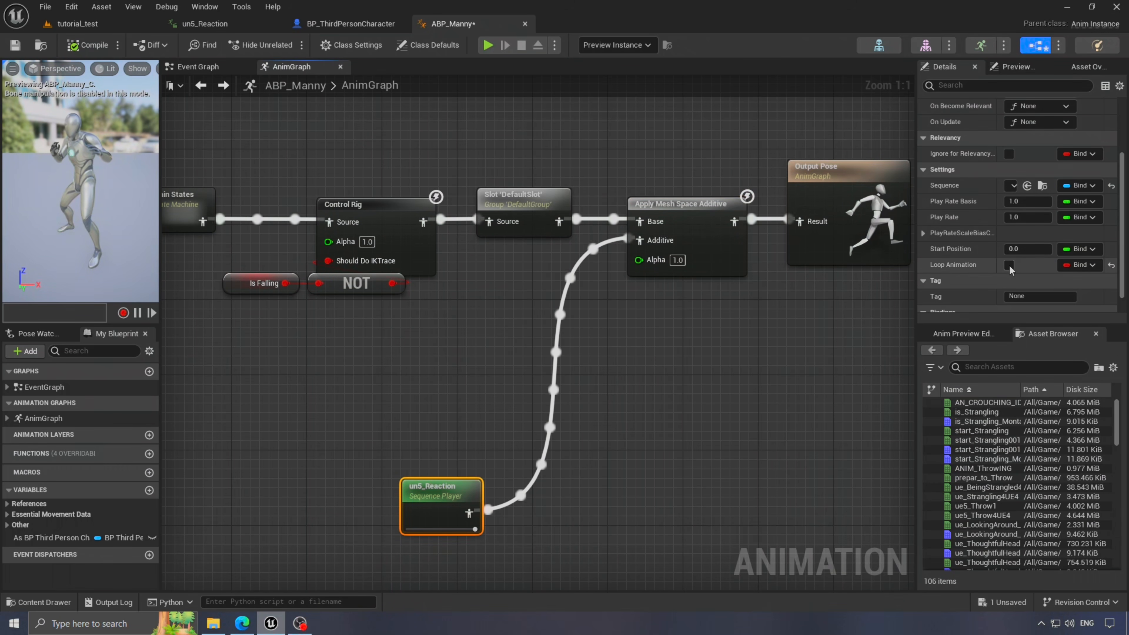
left_click(87, 49)
left_click(106, 24)
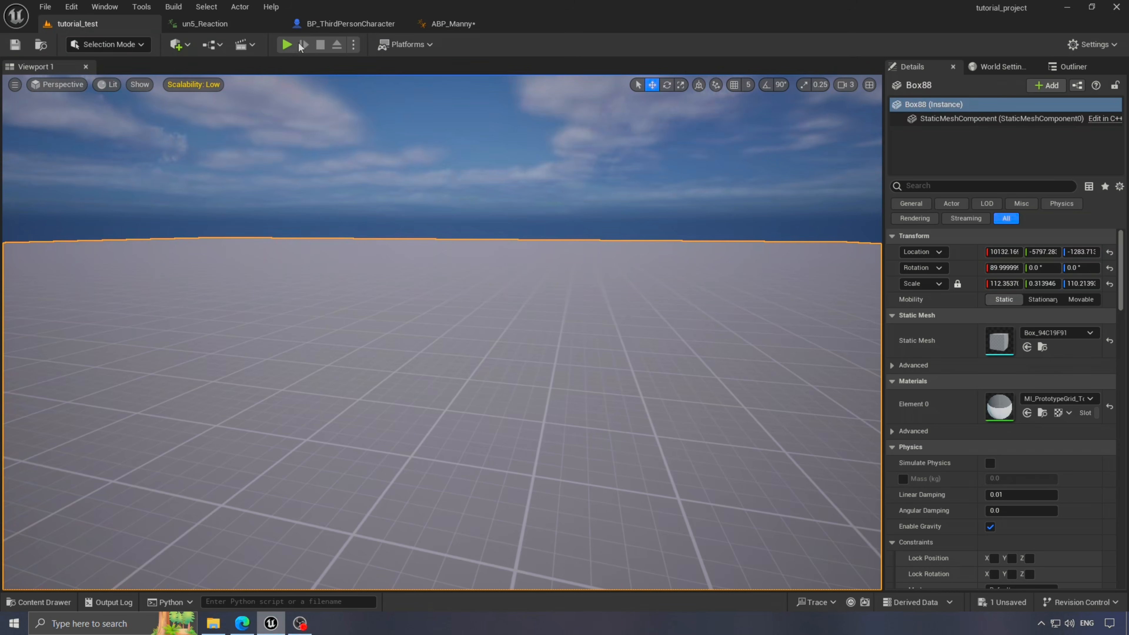
key("alt+p")
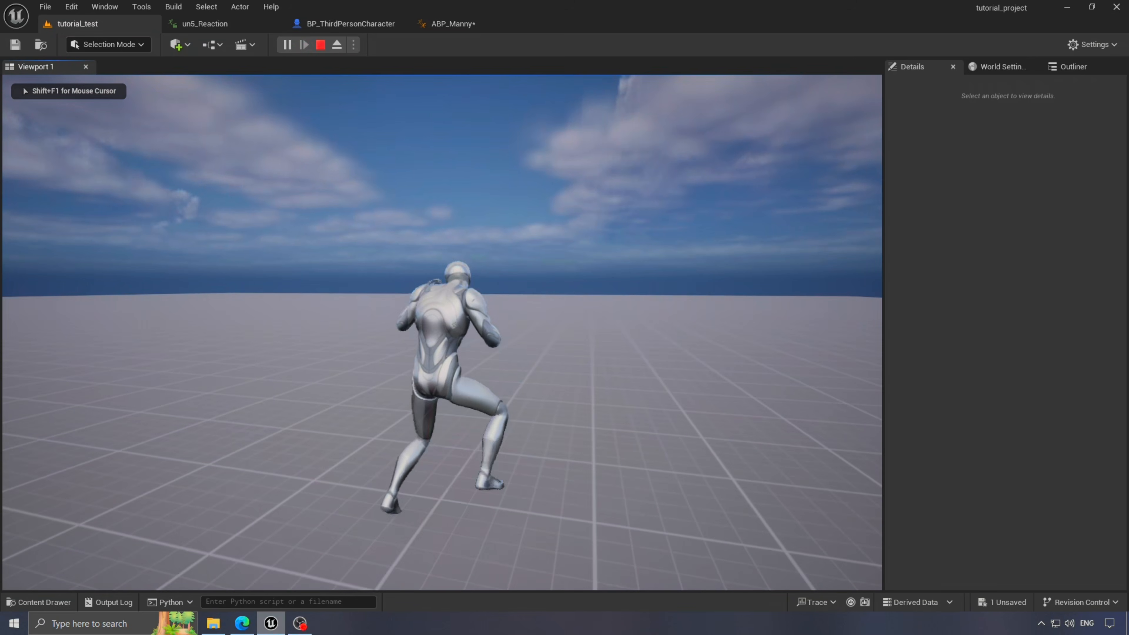
key("s")
key("s")
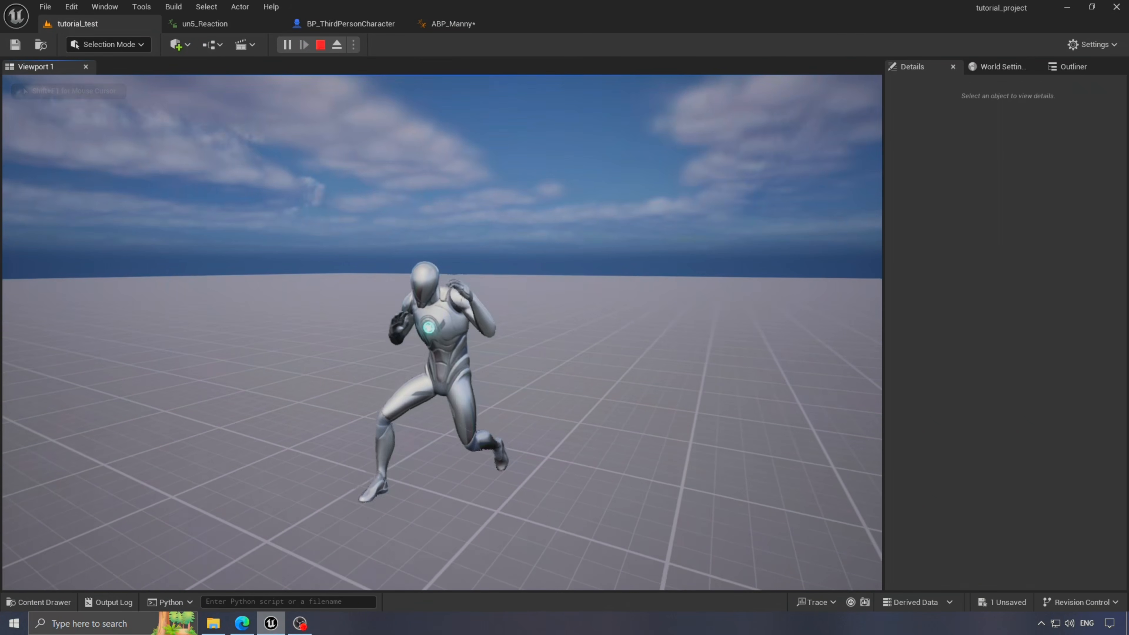
key("d")
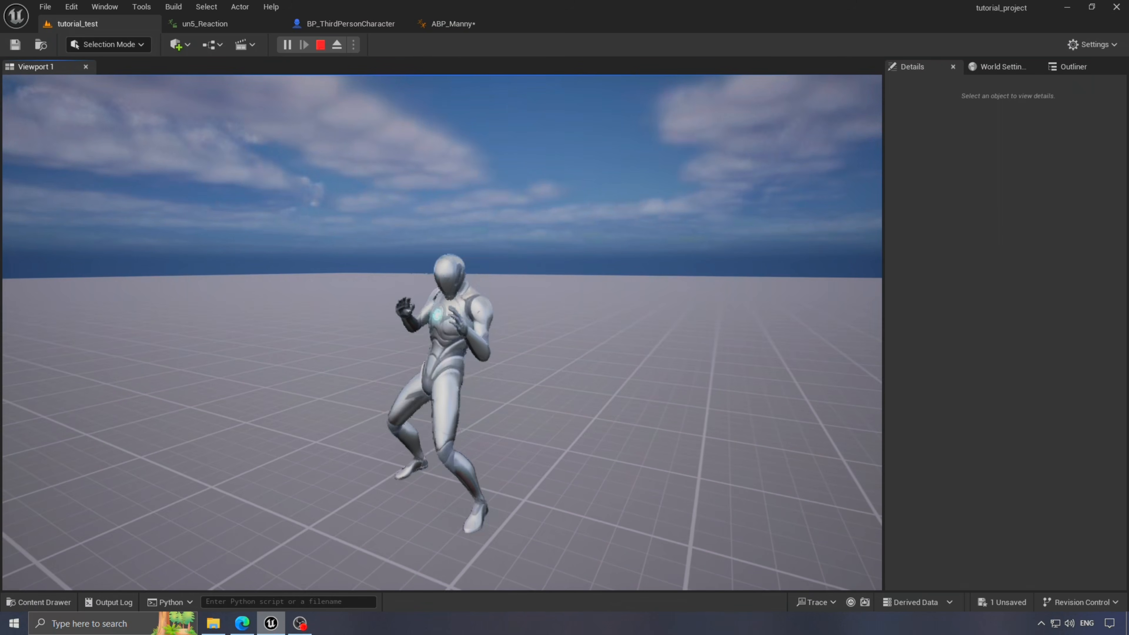
key("Escape")
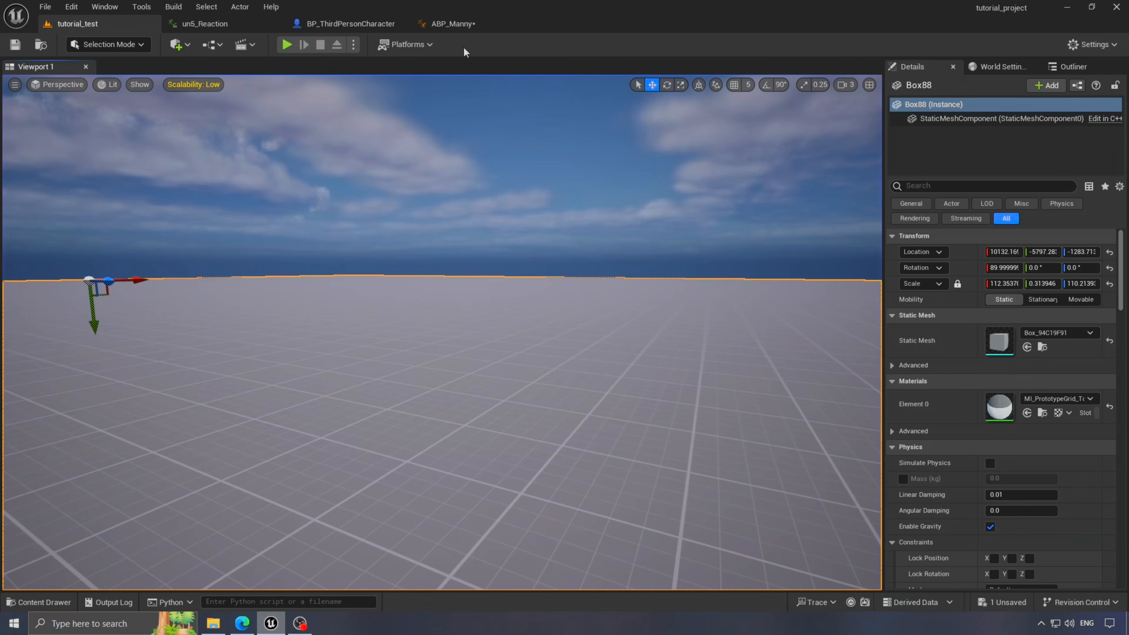
- Drag Output Pose right of the Apply Mesh Space Additive node in ABP_Manny's AnimGraph
left_click(456, 24)
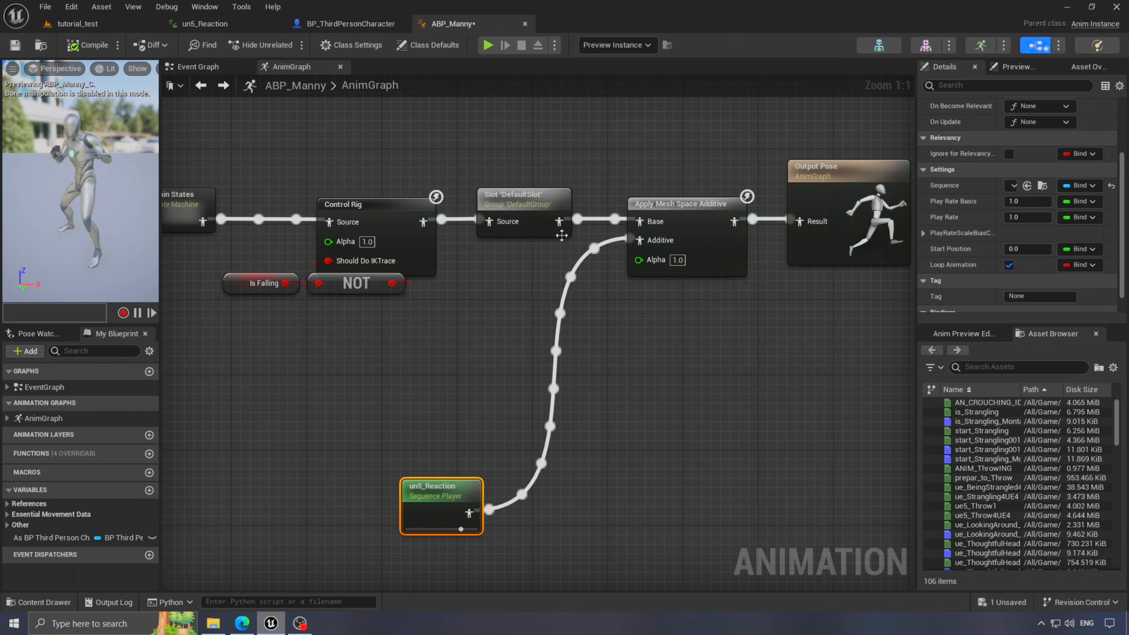
scroll(561, 236, "down", 1)
right_click_drag(638, 327, 539, 304)
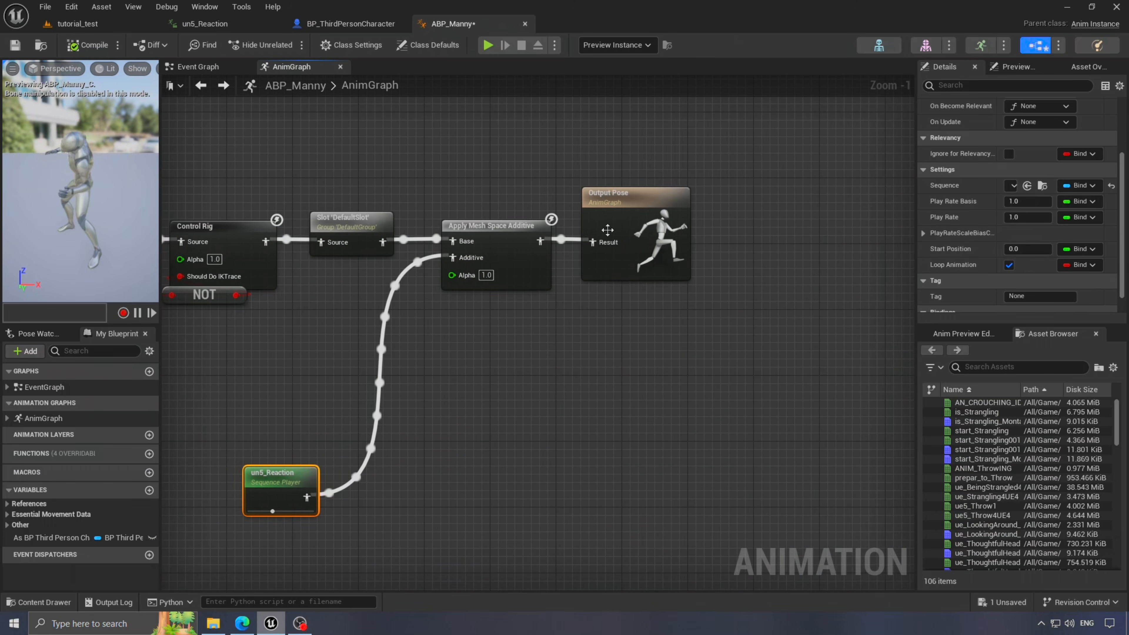
left_click_drag(644, 232, 808, 232)
left_click(669, 328)
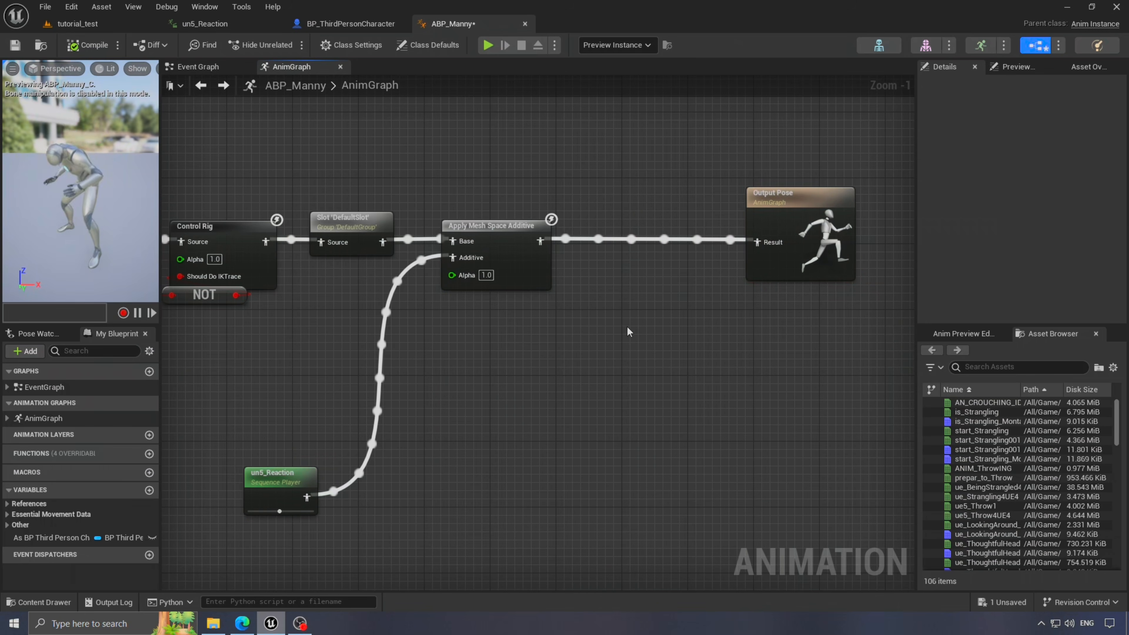
scroll(627, 327, "down", 1)
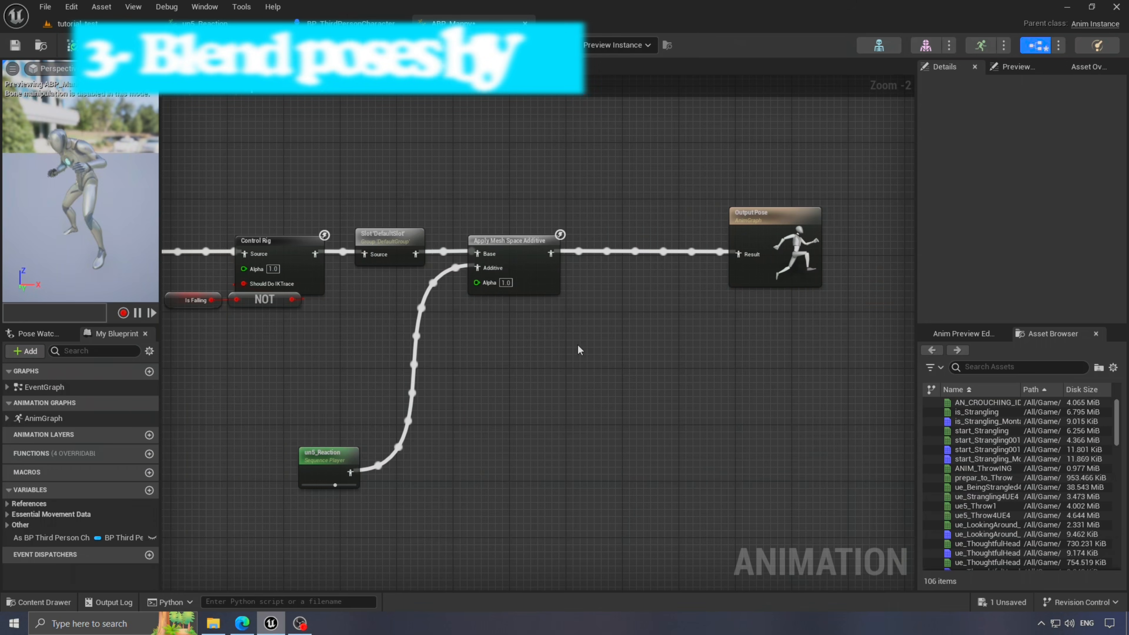
- Search the node list for 'blend' and close it without adding a node
right_click(609, 375)
type("blend")
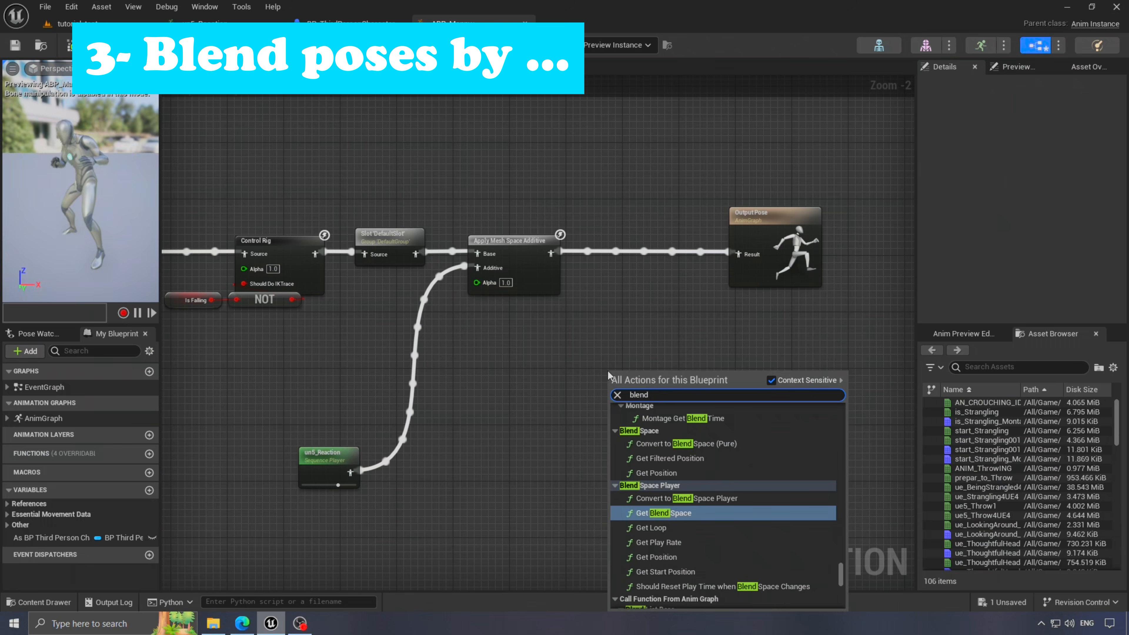
left_click(637, 334)
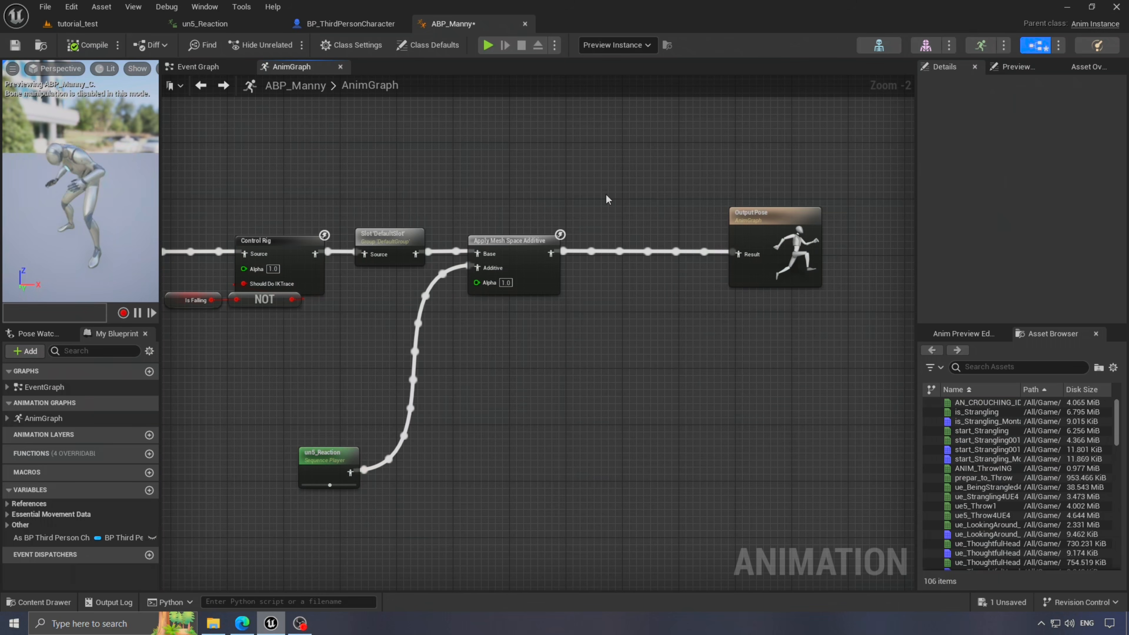
- In BP_ThirdPersonCharacter, add a Boolean variable 'apply aniamtion' and place its SET node
left_click(334, 24)
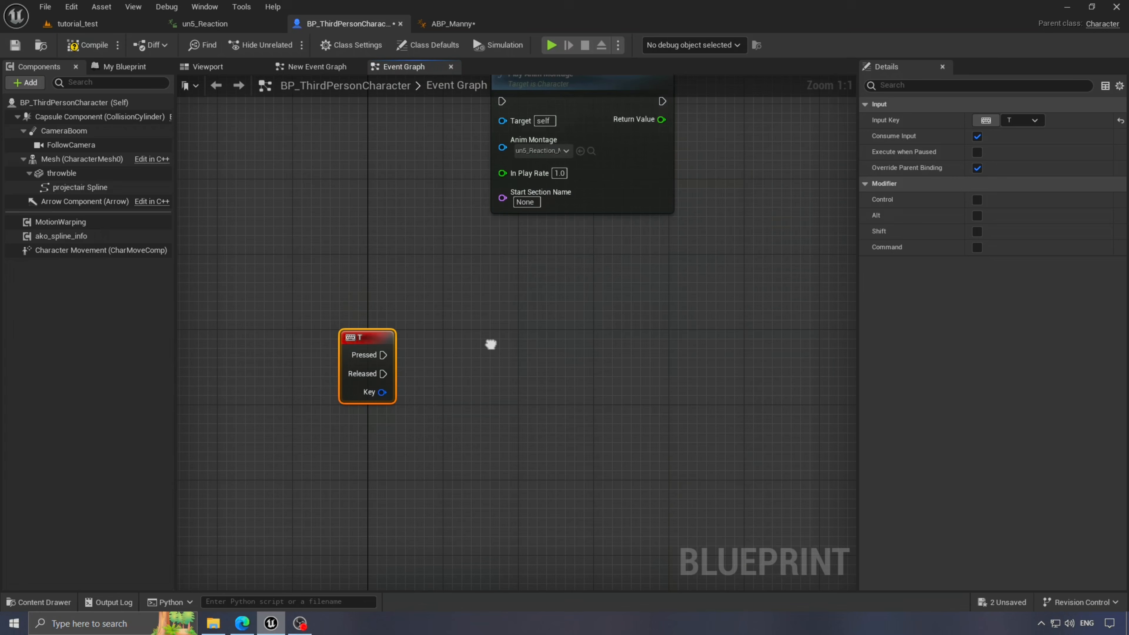
right_click_drag(490, 344, 480, 283)
left_click(123, 67)
left_click(164, 204)
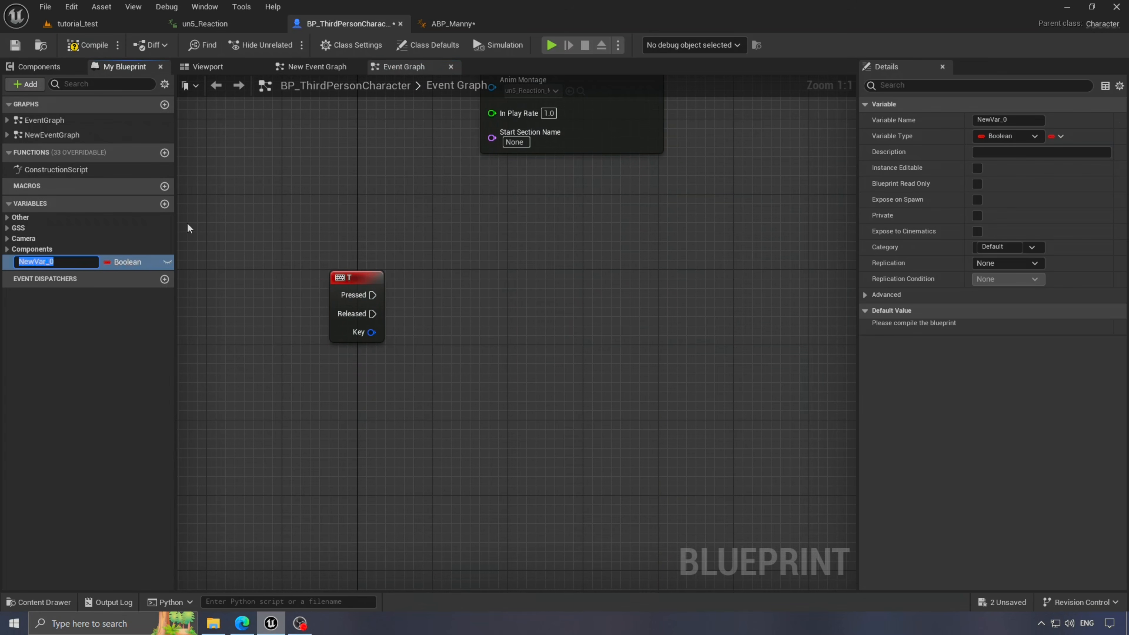
type("apply aniamtion")
left_click_drag(40, 262, 731, 279)
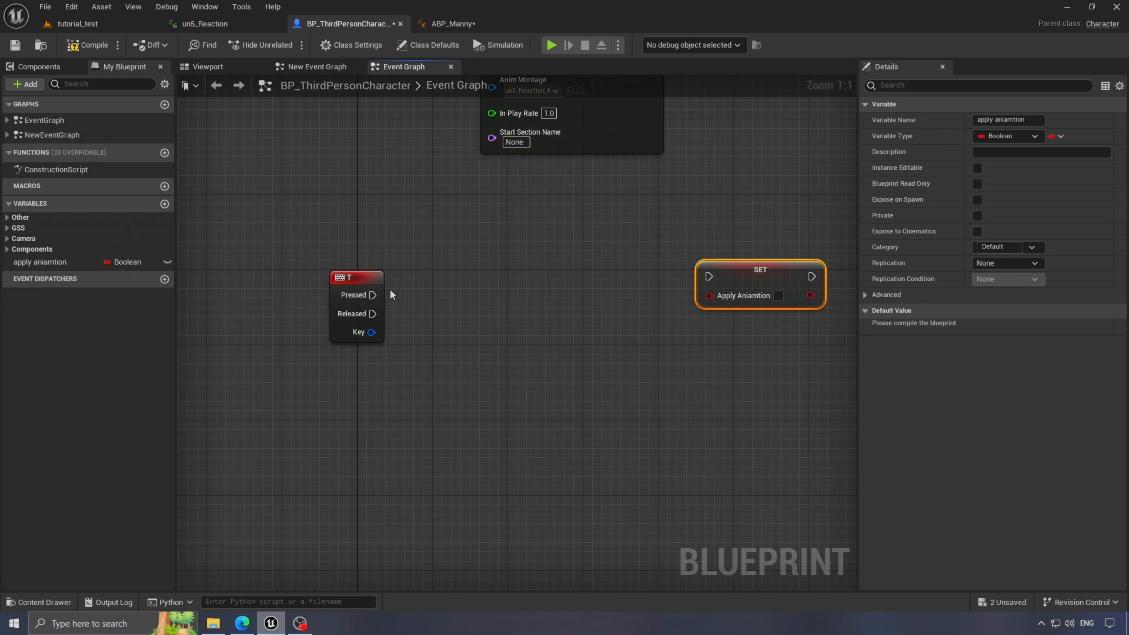
left_click(410, 262)
- Connect the T key's Pressed output to a new Flip Flop node with a straightened wire
left_click_drag(375, 295, 423, 298)
type("flip")
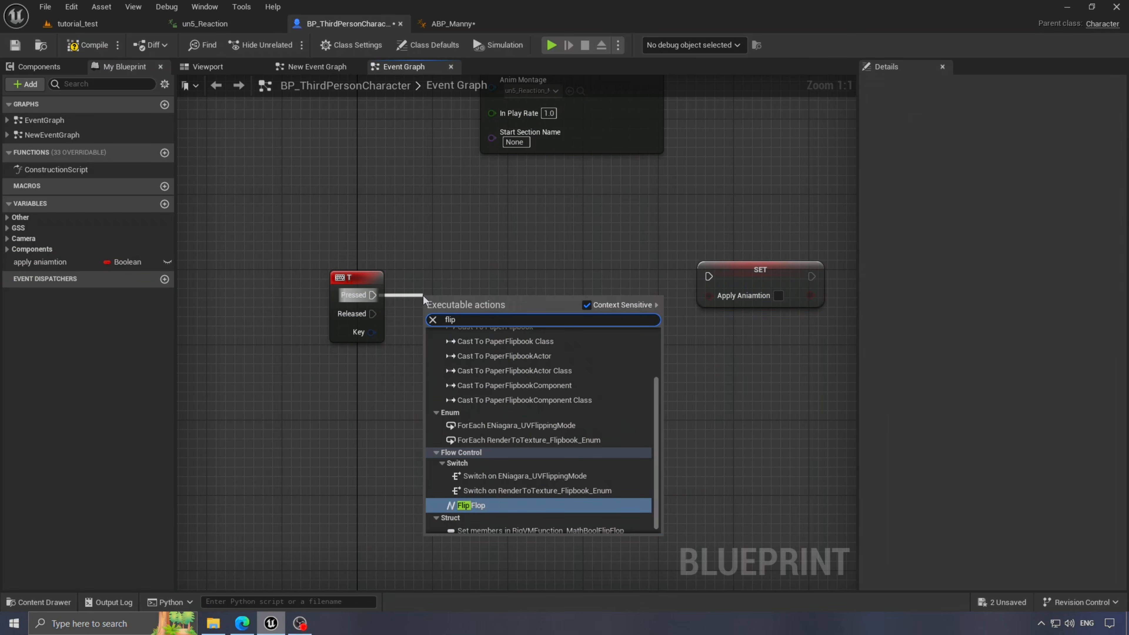
type(" flop")
key("Return")
left_click_drag(315, 236, 498, 338)
key("q")
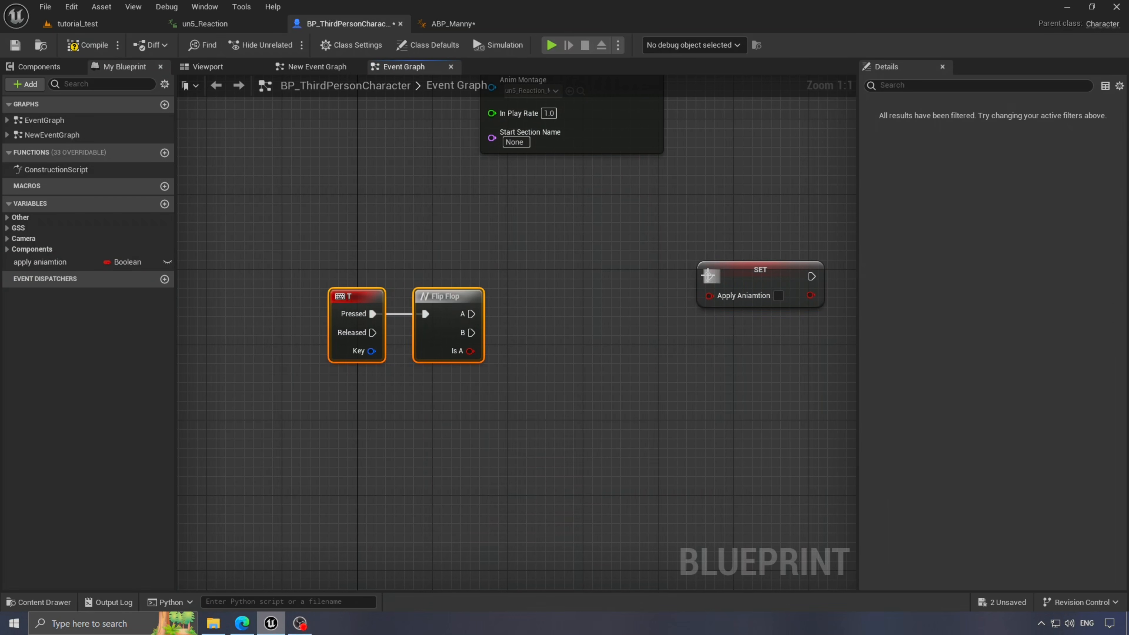
- Wire Flip Flop A to a SET setting Apply Aniamtion true, and B to a duplicate setting false
left_click_drag(709, 277, 473, 314)
left_click(779, 297)
left_click_drag(762, 271, 688, 242)
key("ctrl+d")
left_click_drag(471, 333, 648, 353)
left_click(629, 381)
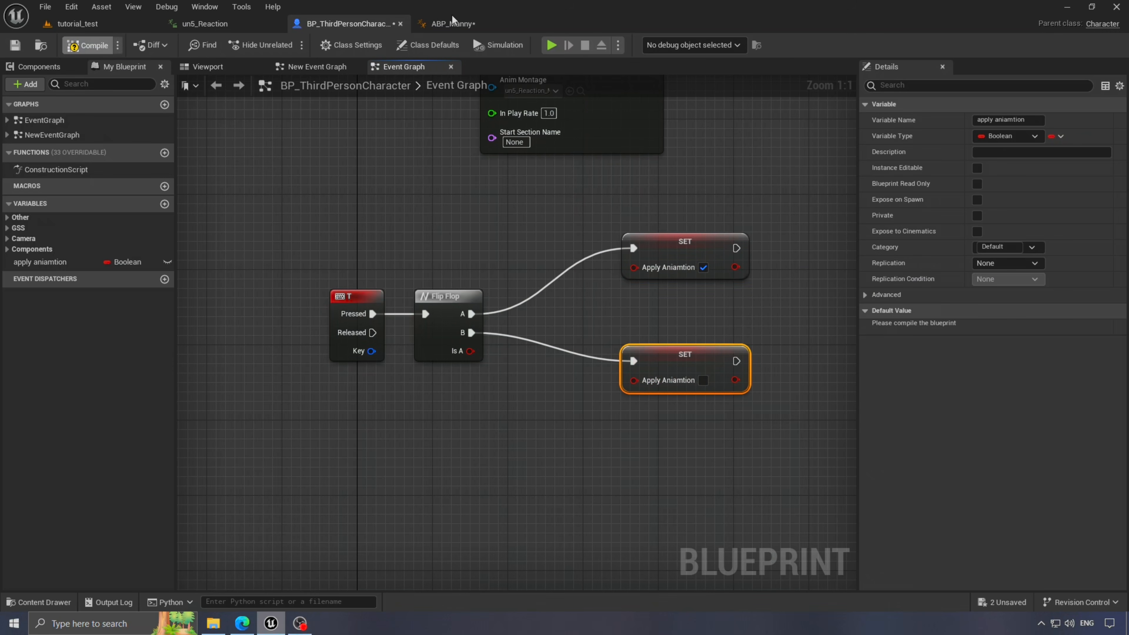
- In ABP_Manny's Event Graph, bring the character reference variable into the graph
left_click(444, 24)
left_click(216, 69)
right_click_drag(712, 468, 622, 331)
scroll(621, 332, "up", 2)
left_click_drag(51, 537, 522, 413)
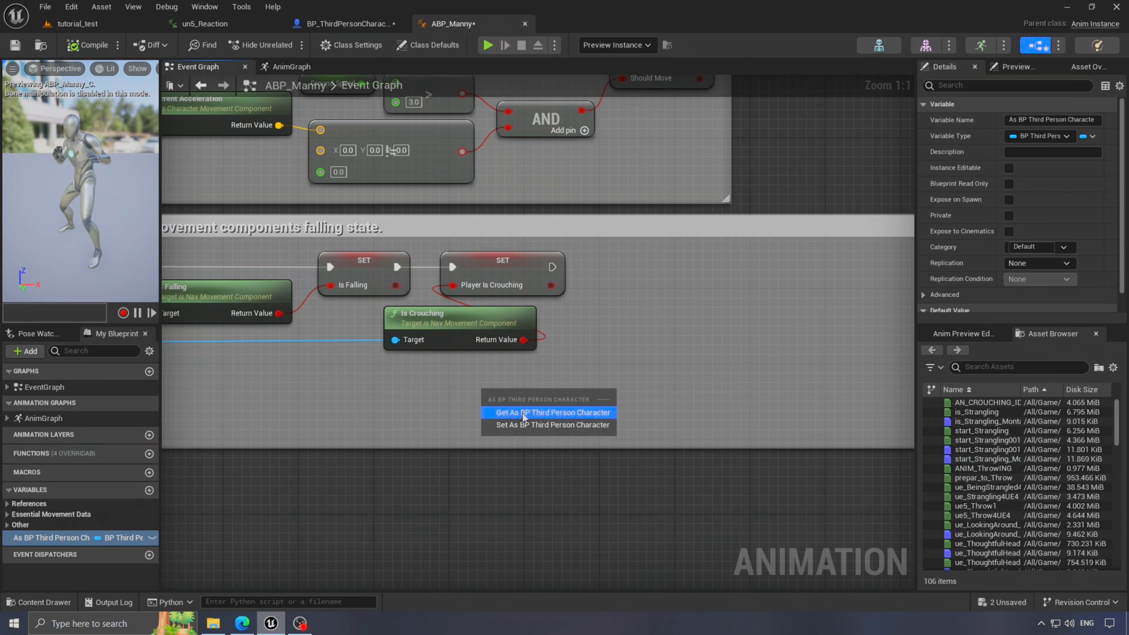
- Get Apply Aniamtion from As BP Third Person Character and promote it to a variable. Chain the setter after Player Is Crouching and compile
left_click(523, 413)
left_click_drag(591, 394, 664, 384)
type("ge")
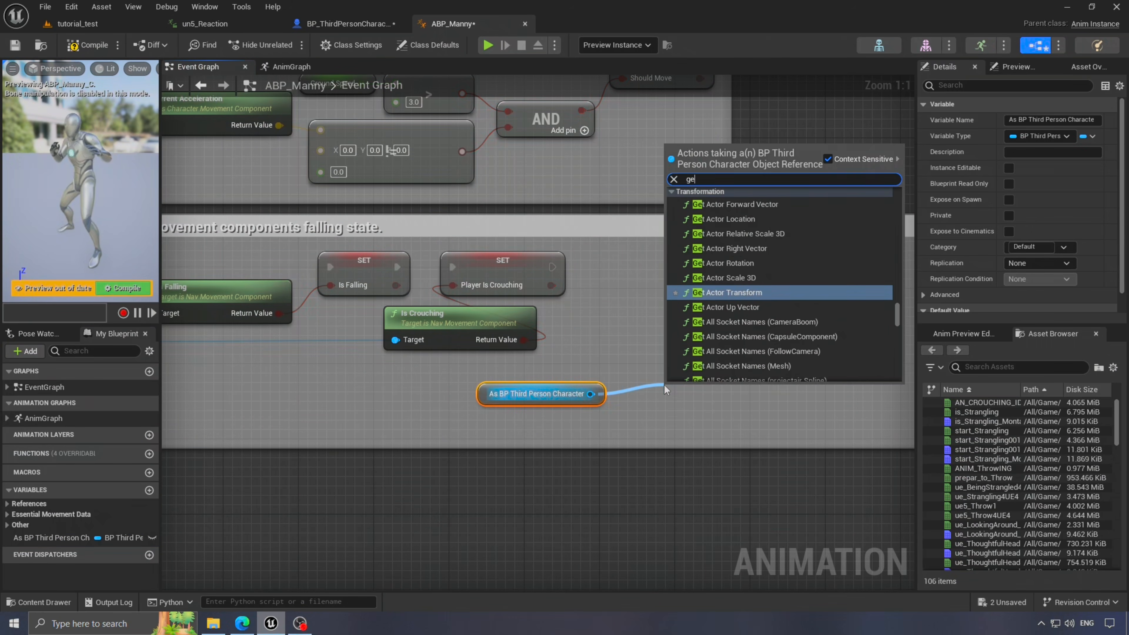
type("t apply")
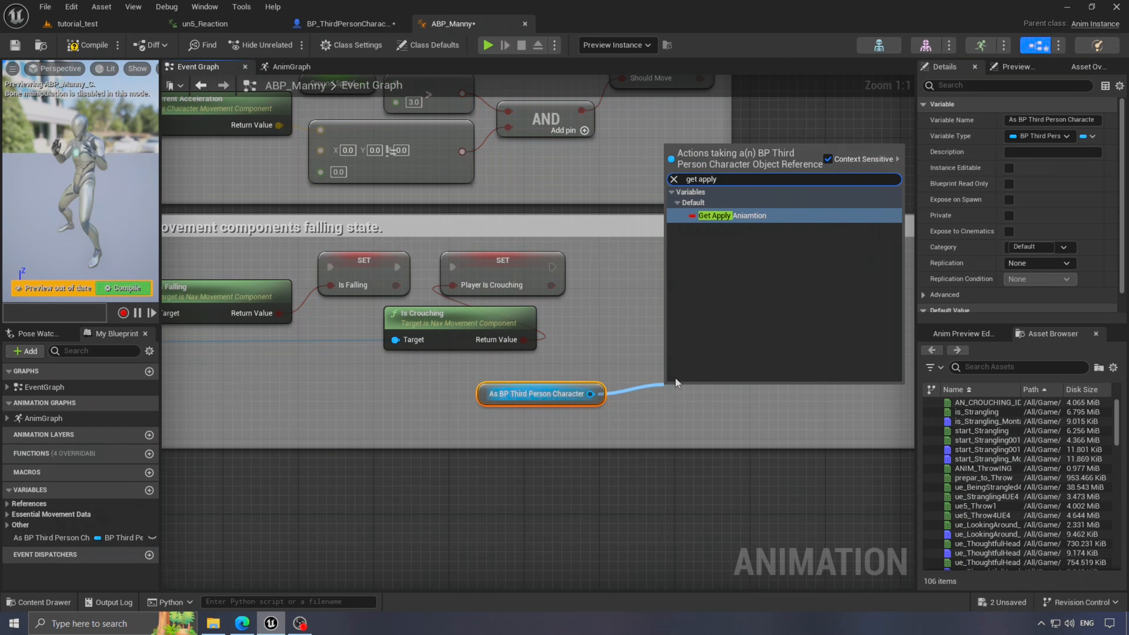
left_click(749, 217)
left_click_drag(779, 395, 646, 274)
left_click(704, 291)
left_click_drag(552, 267, 642, 267)
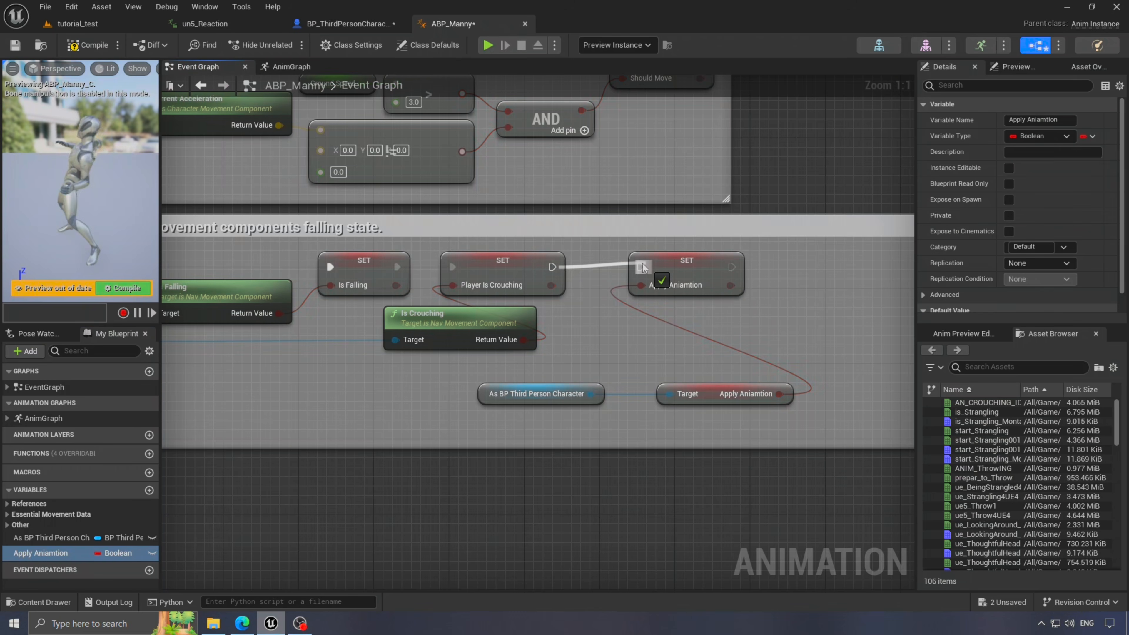
left_click(88, 44)
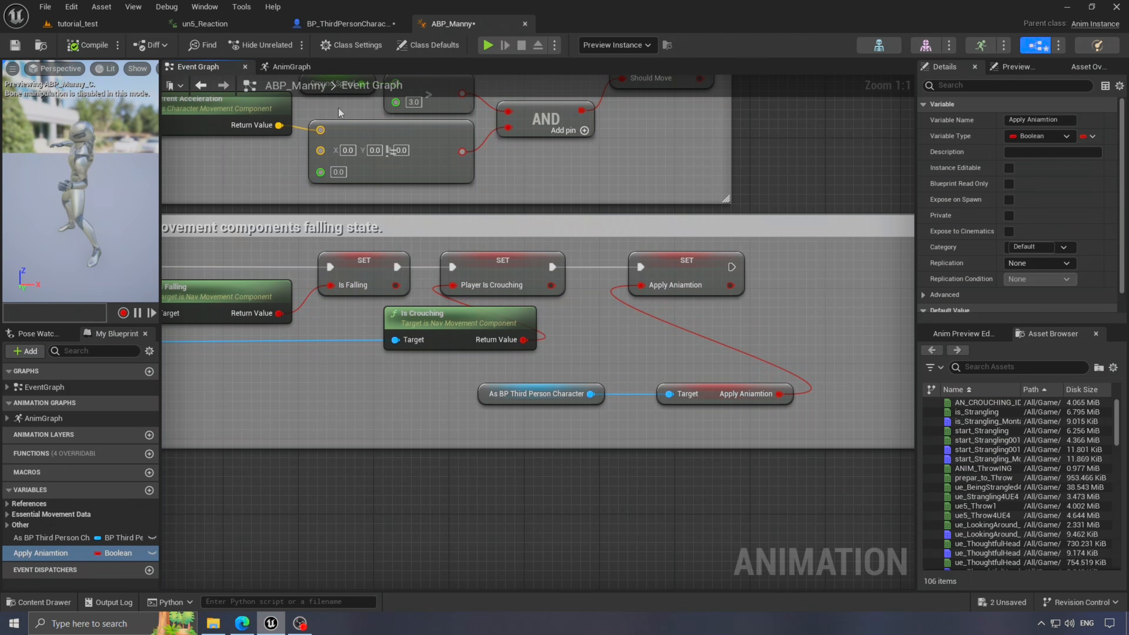
left_click(291, 66)
- Insert a Blend Poses by bool node before Output Pose, with Active Value driven by Apply Aniamtion
scroll(511, 423, "up", 1)
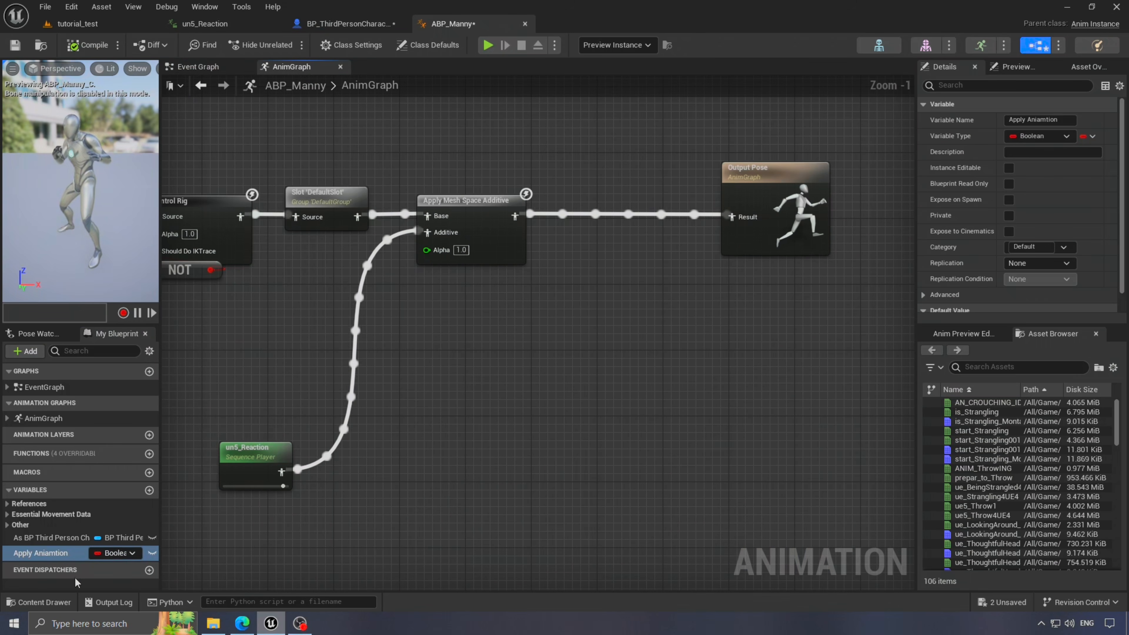
left_click_drag(40, 552, 462, 460)
left_click(497, 436)
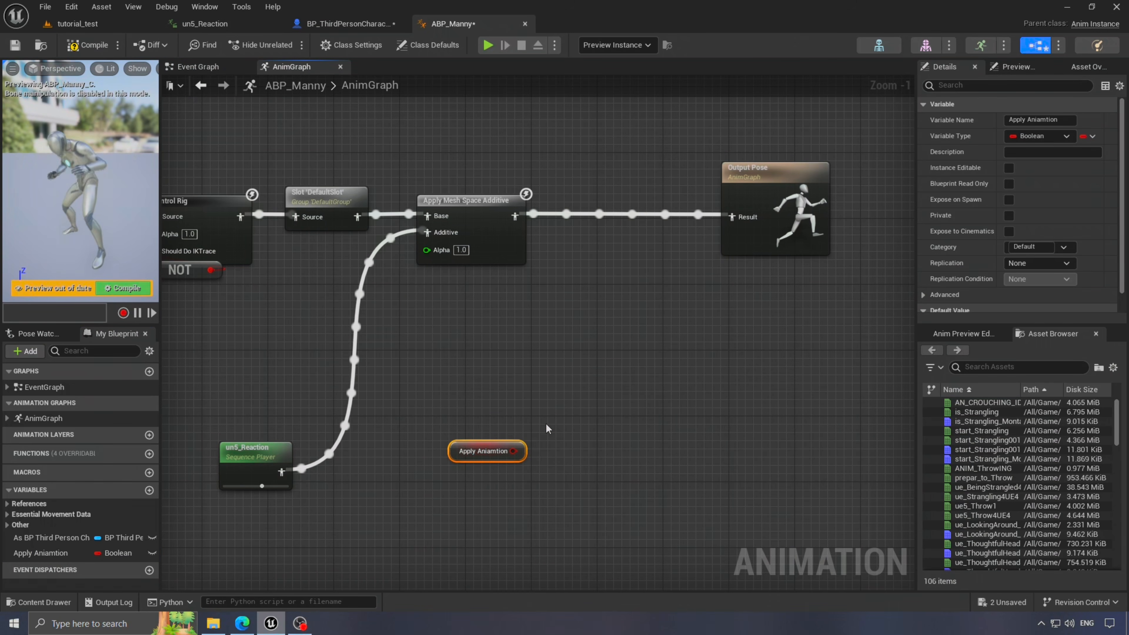
left_click(548, 427)
right_click_drag(605, 367, 618, 348)
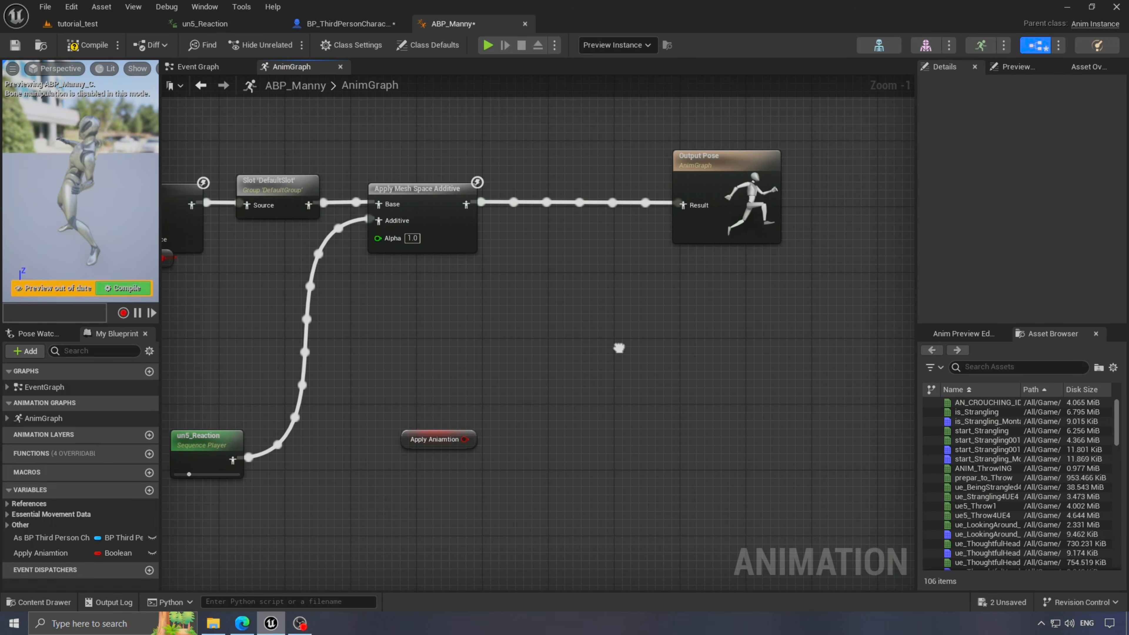
left_click_drag(722, 182, 779, 183)
left_click(558, 412)
right_click(579, 368)
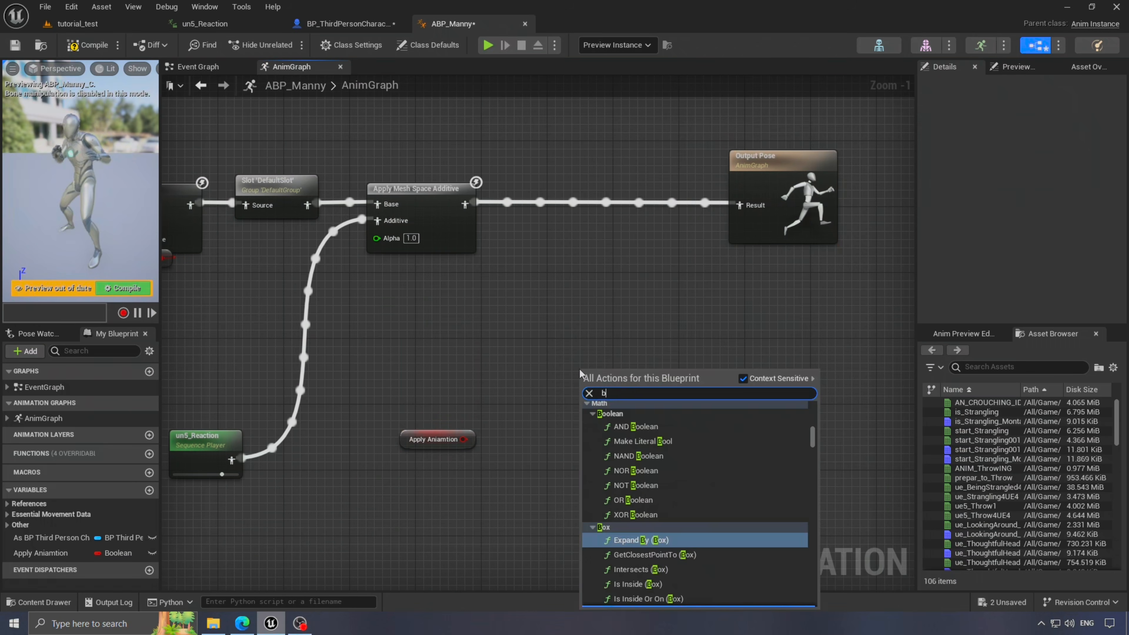
type("blend poses by")
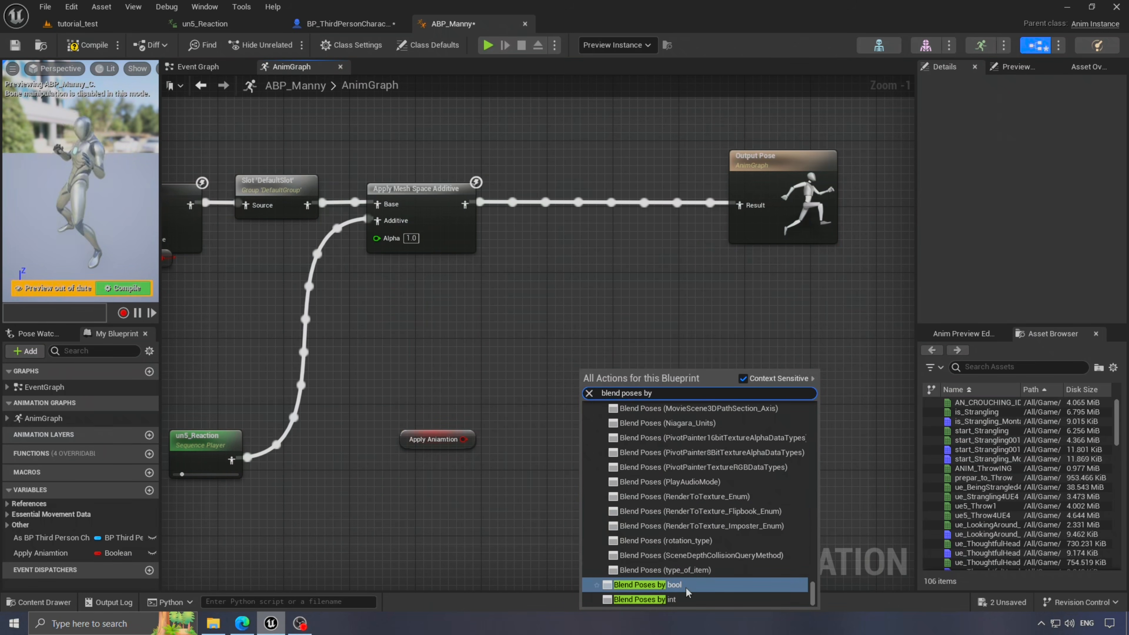
left_click(687, 587)
left_click_drag(596, 375, 577, 191)
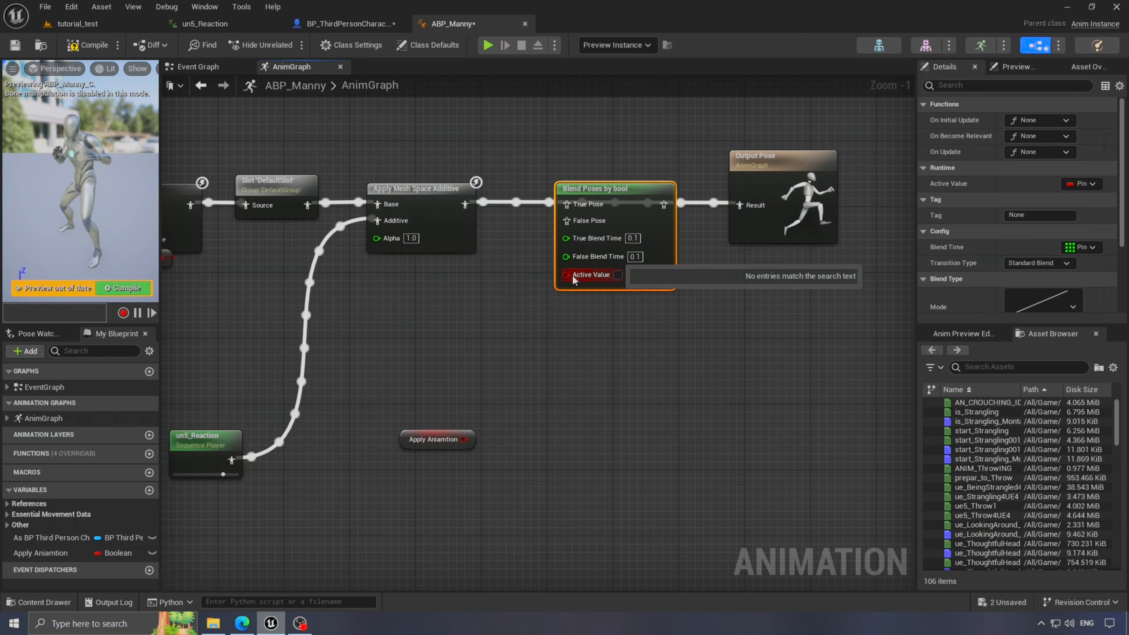
left_click_drag(573, 278, 539, 404)
left_click(511, 356)
- Save the Slot node's output as a new cached pose named main_pose
right_click_drag(511, 355, 757, 400)
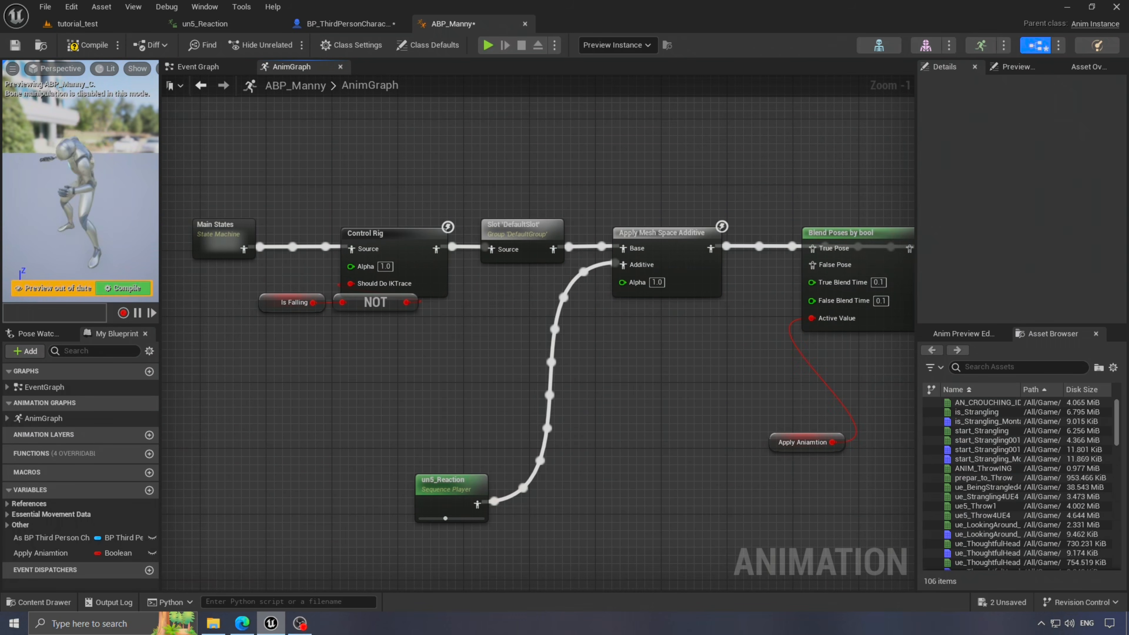
left_click_drag(311, 249, 667, 400)
left_click_drag(478, 280, 378, 121)
right_click_drag(400, 178, 324, 280)
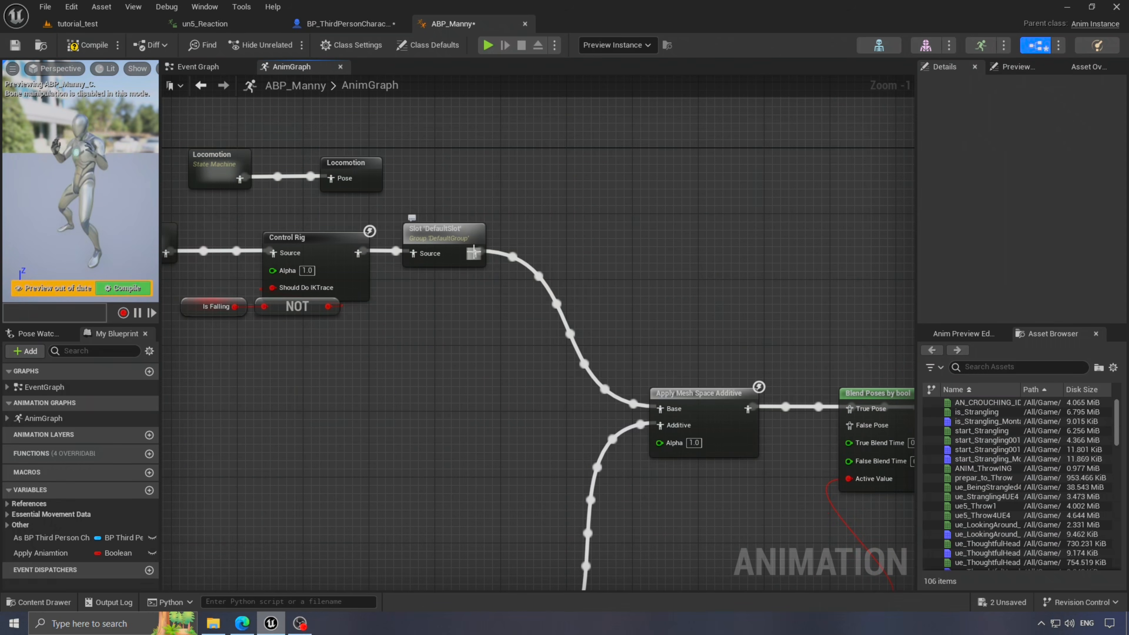
left_click_drag(474, 253, 537, 242)
type("new cac")
key("Return")
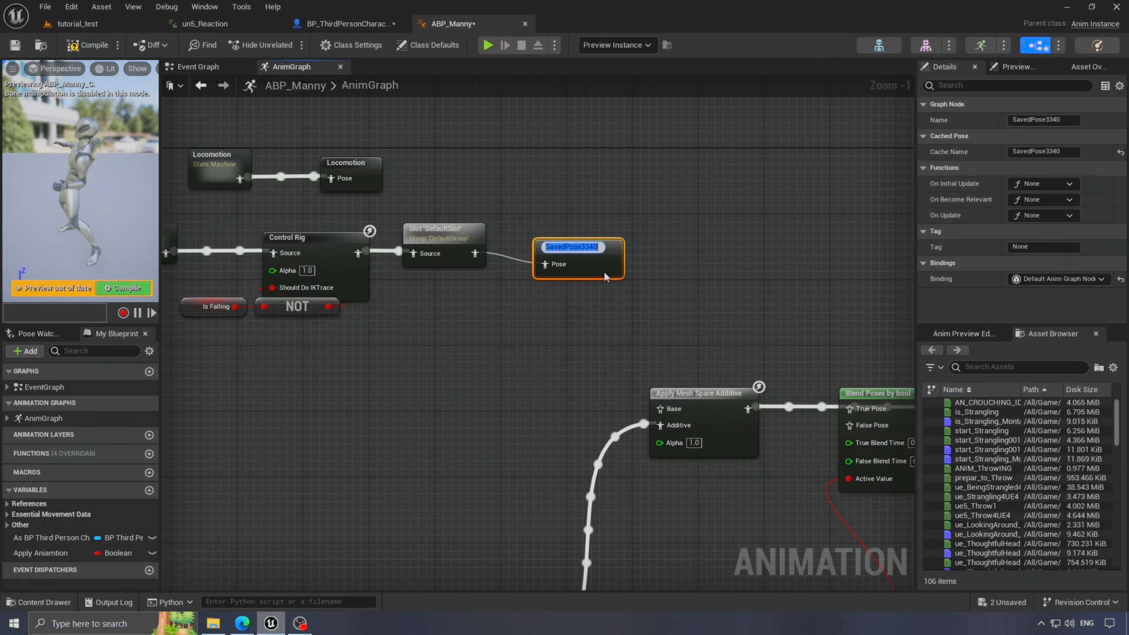
type("main_pose")
key("Return")
left_click_drag(561, 264, 558, 235)
left_click(519, 391)
- Feed a main_pose cached pose into the additive Base and connect the blend output to Output Pose
right_click_drag(518, 400, 465, 334)
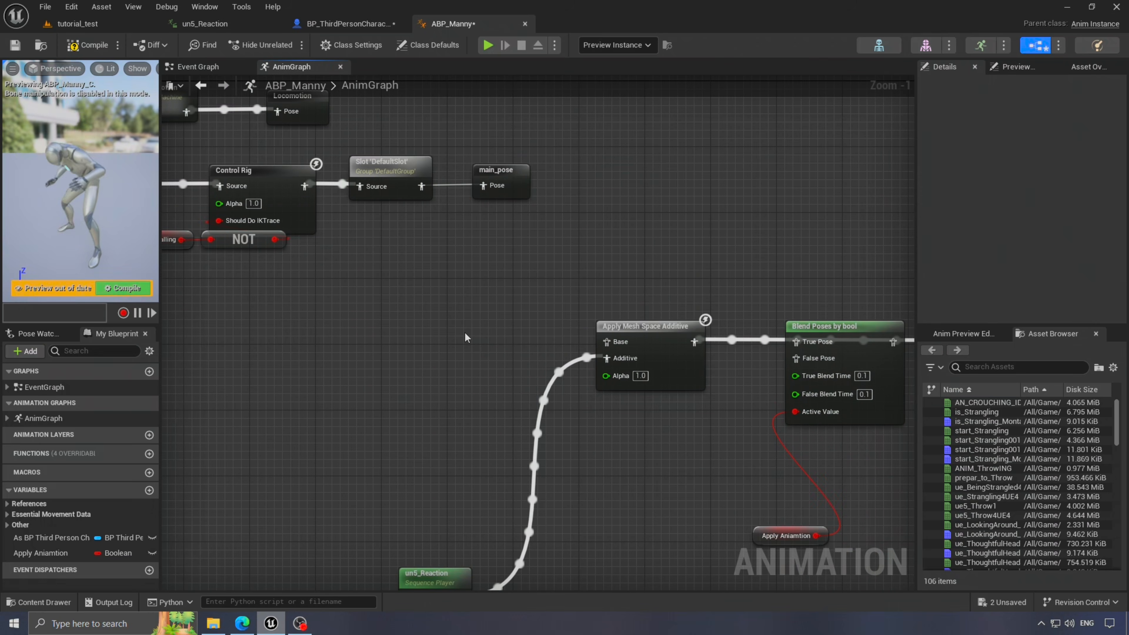
right_click(377, 366)
type("main_po")
key("Return")
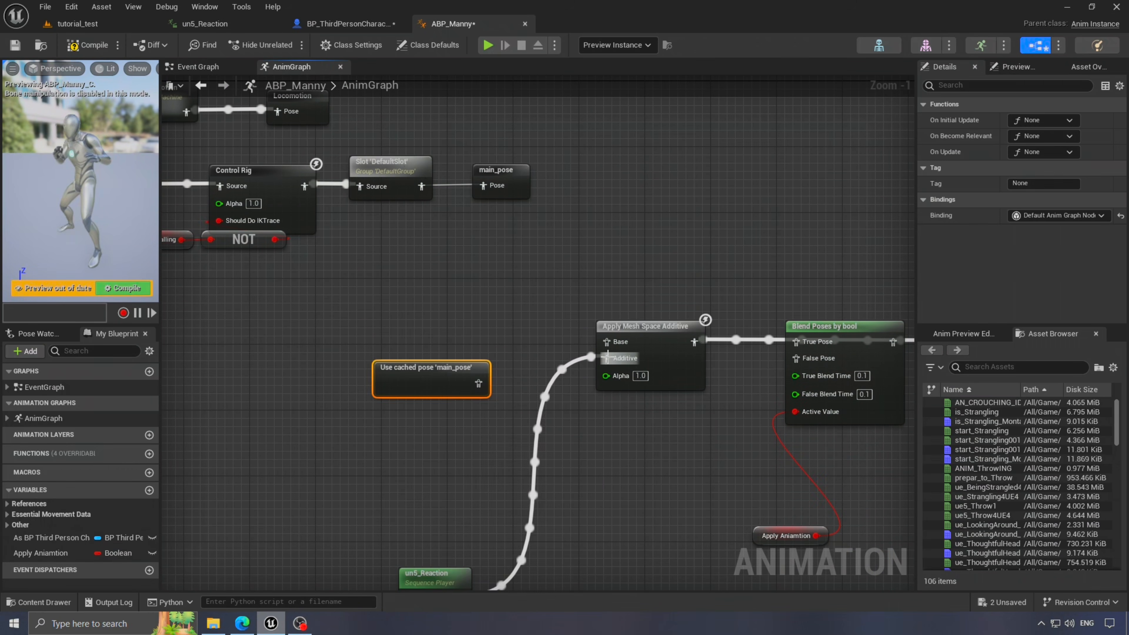
left_click_drag(607, 341, 404, 340)
right_click_drag(615, 479, 386, 335)
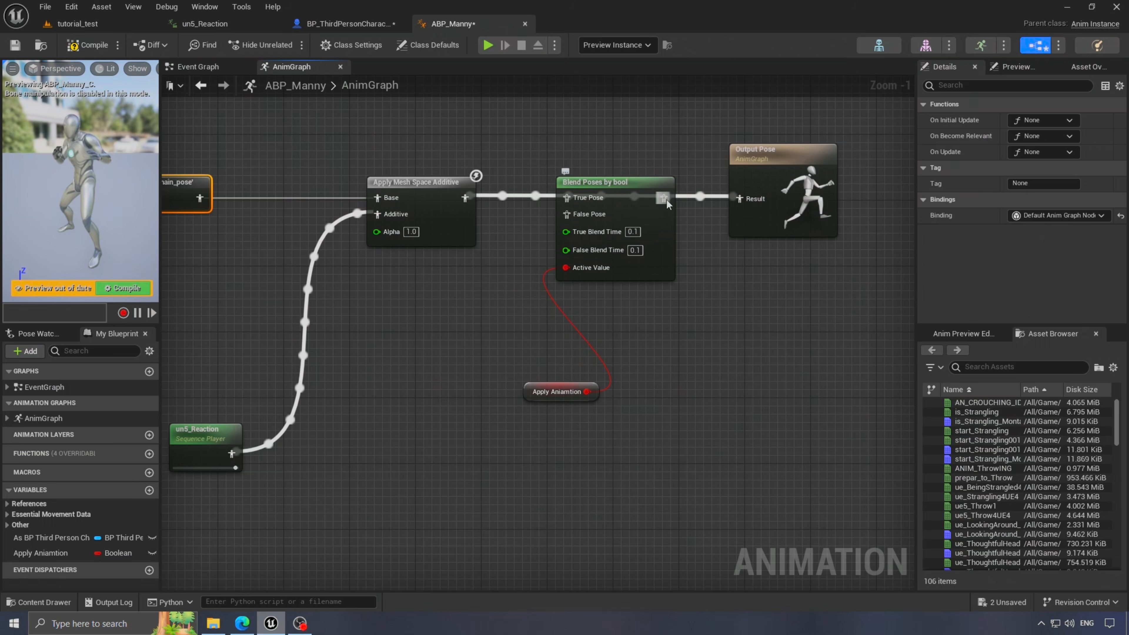
left_click_drag(666, 201, 741, 200)
left_click(557, 154)
right_click_drag(557, 154, 679, 205)
- Feed a copied main_pose cached-pose node into False Pose and compile the animation blueprint
left_click_drag(650, 449, 699, 389)
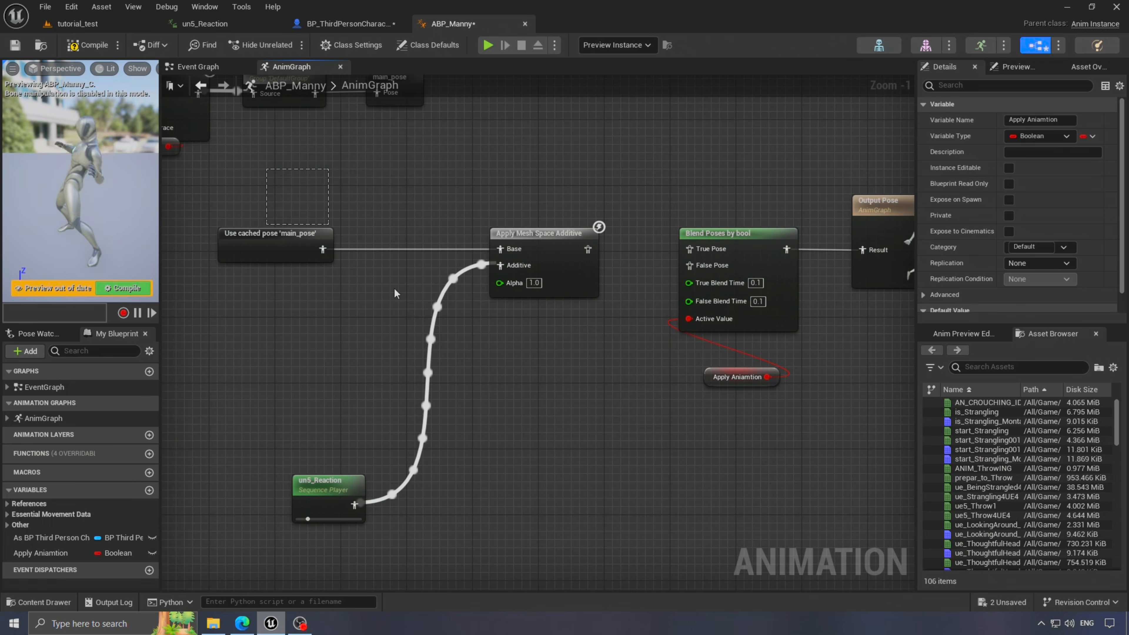
left_click_drag(320, 483, 300, 334)
left_click(278, 236)
key("ctrl+c")
key("ctrl+v")
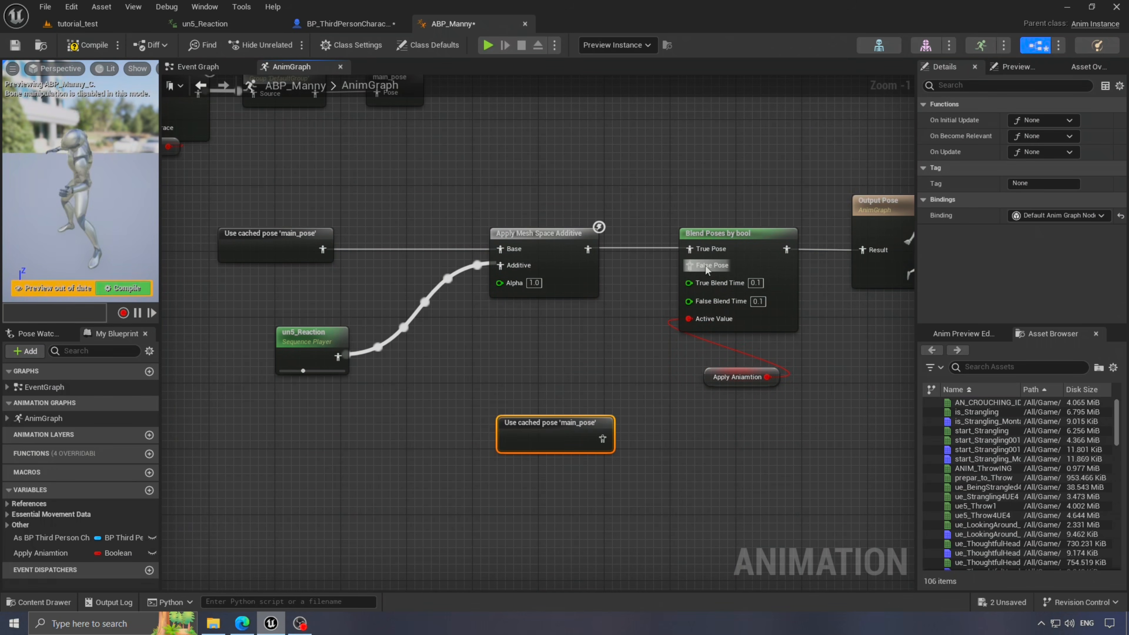
left_click_drag(594, 446, 690, 265)
left_click(87, 45)
scroll(423, 301, "down", 2)
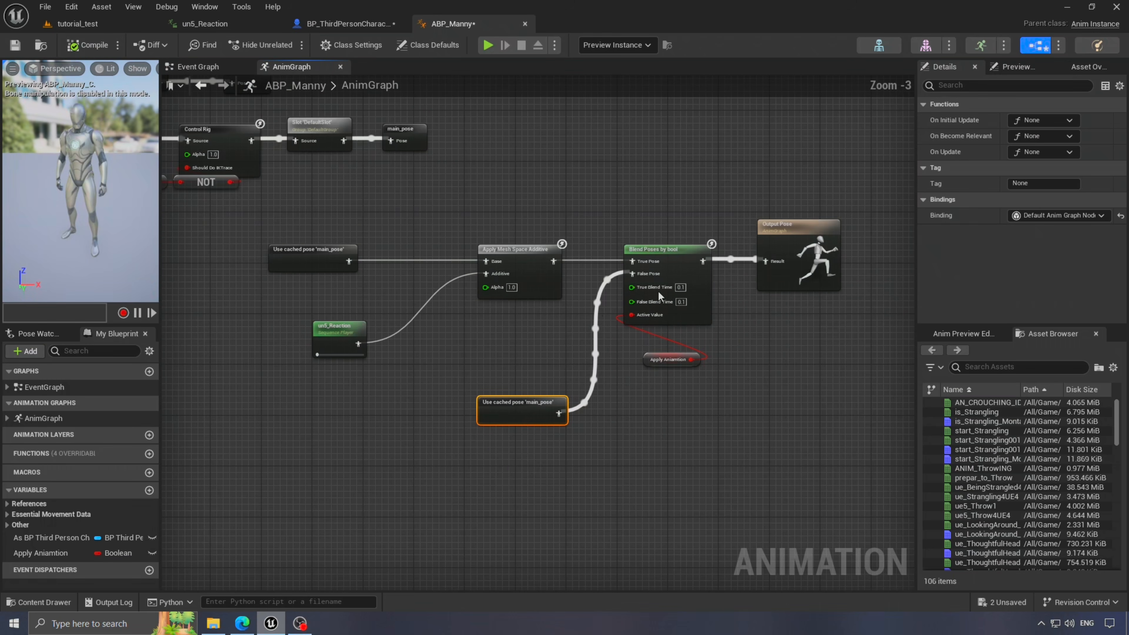
left_click(331, 27)
- Add a Print String node fed by both Apply Aniamtion SET nodes, with an Apply Aniamtion getter for printing
left_click(498, 278)
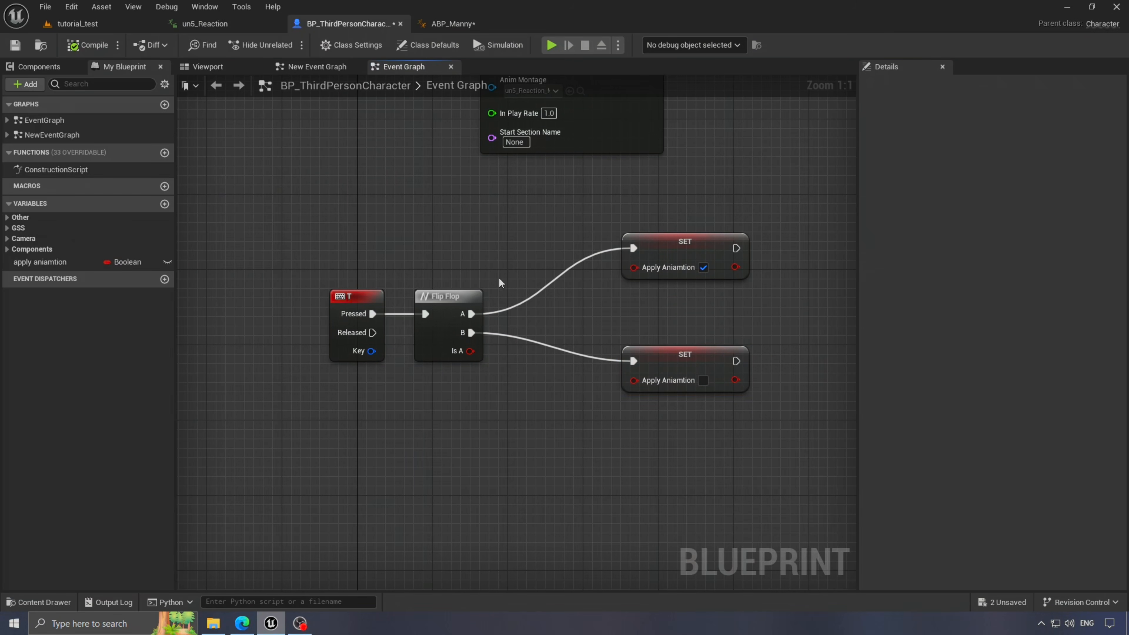
scroll(499, 278, "down", 1)
right_click_drag(670, 187, 530, 347)
right_click_drag(622, 447, 511, 298)
left_click_drag(456, 260, 541, 331)
type("print")
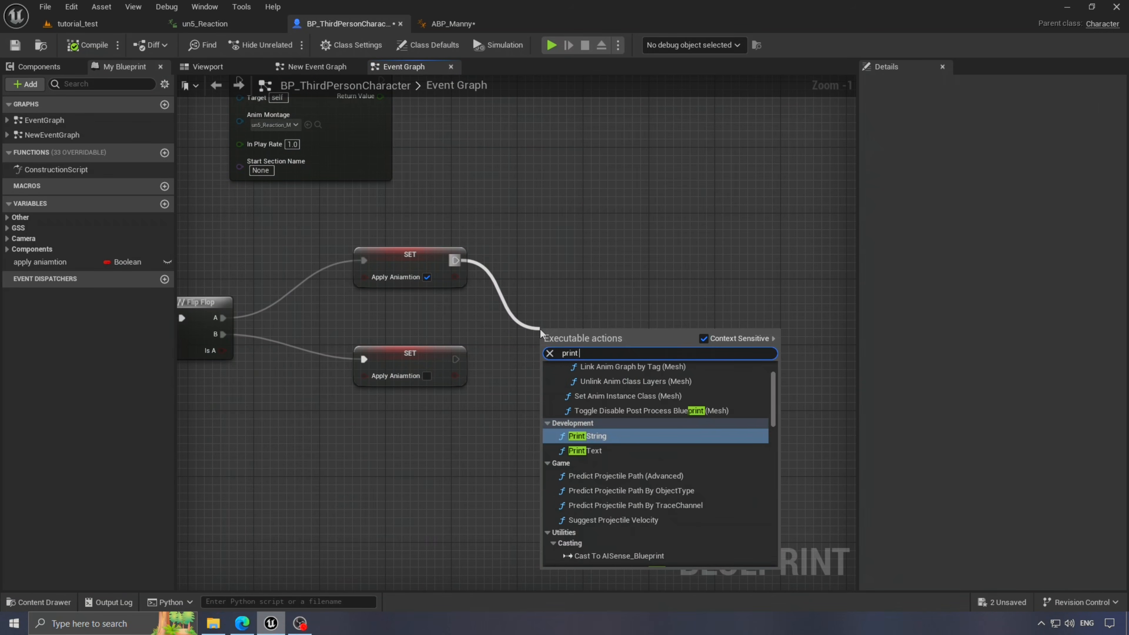
key("Return")
left_click_drag(455, 359, 639, 344)
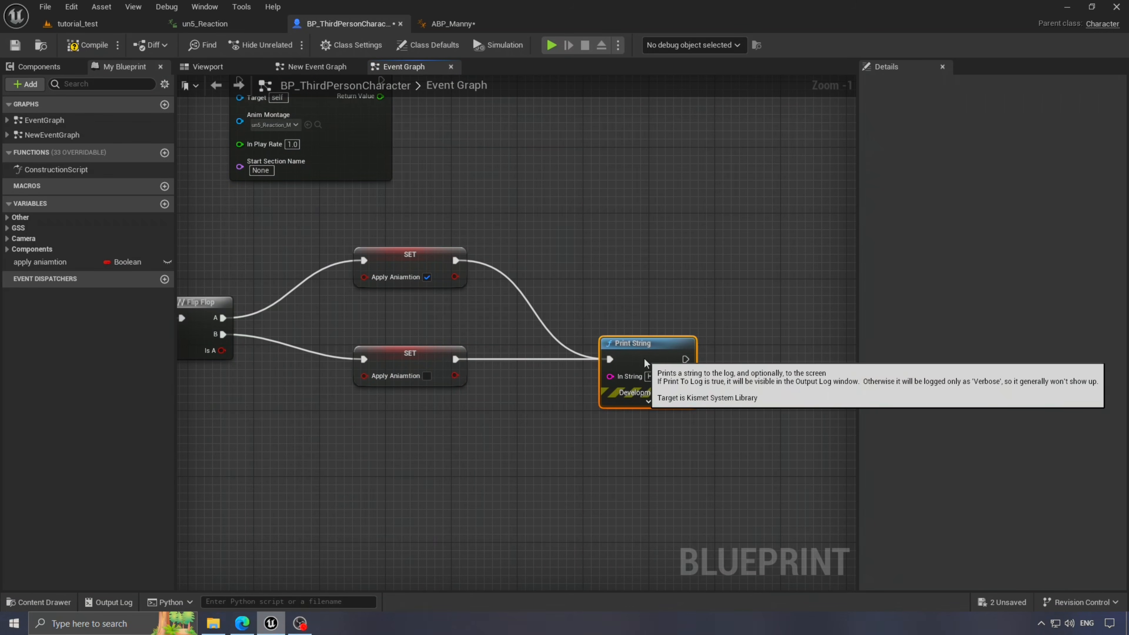
left_click_drag(40, 262, 600, 400)
left_click(613, 465)
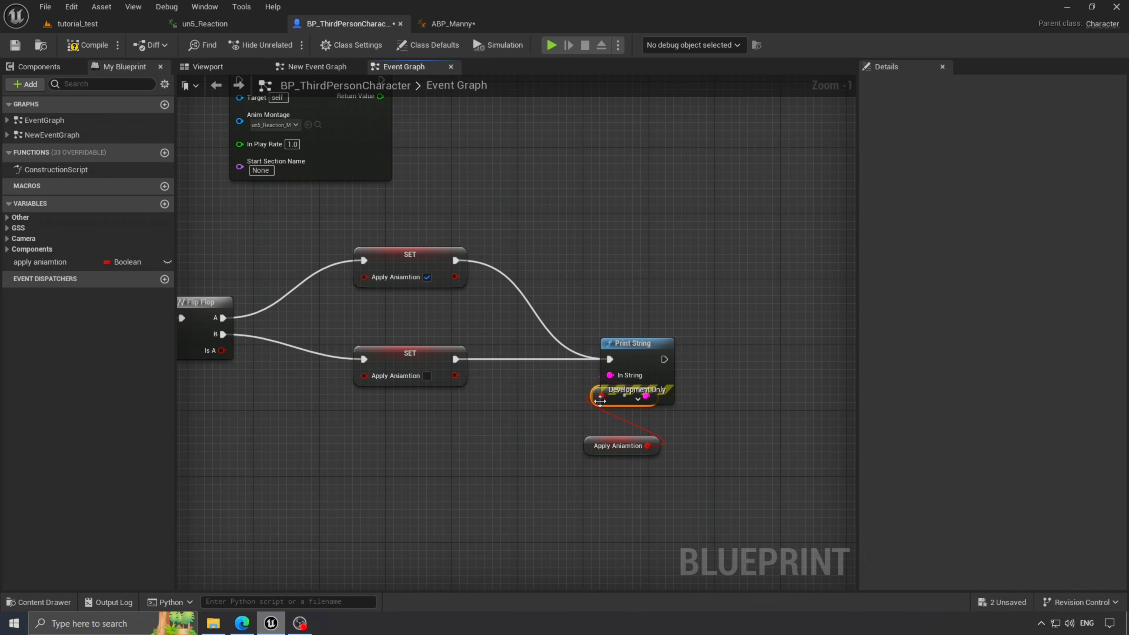
left_click(97, 24)
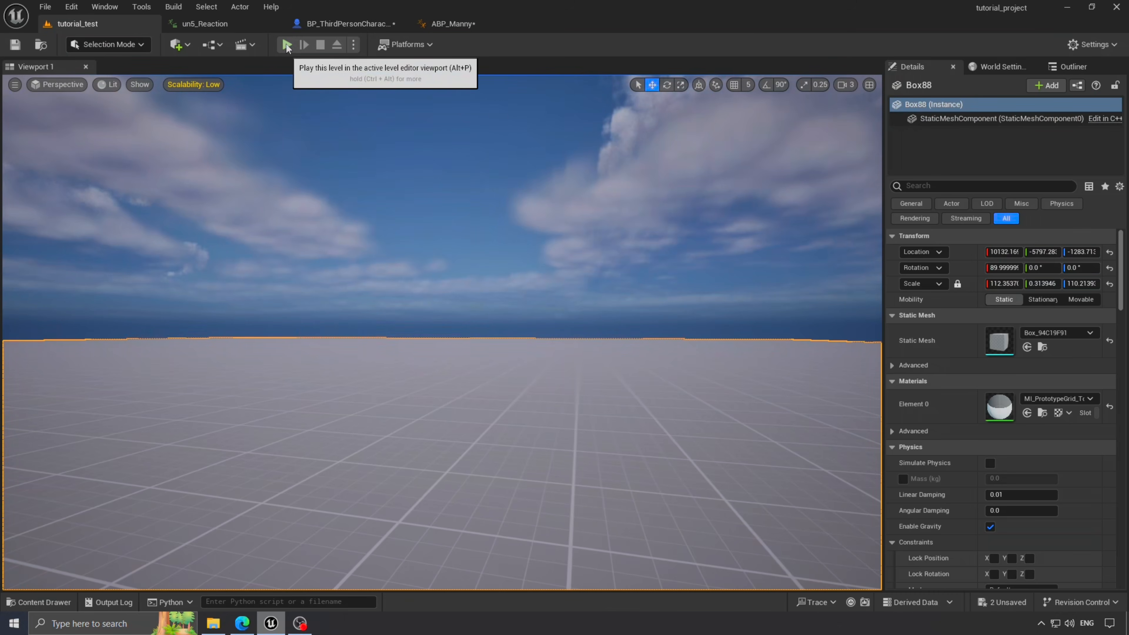
- Start a play session, move the character back and forth, and toggle the hit-reaction pose
left_click(287, 45)
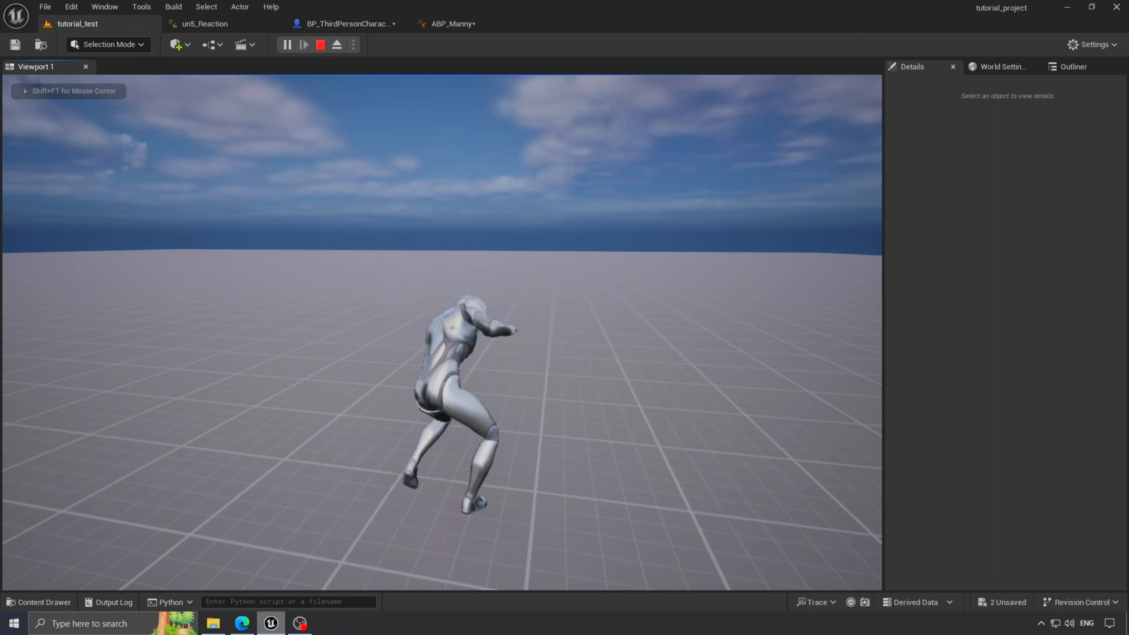
key("w")
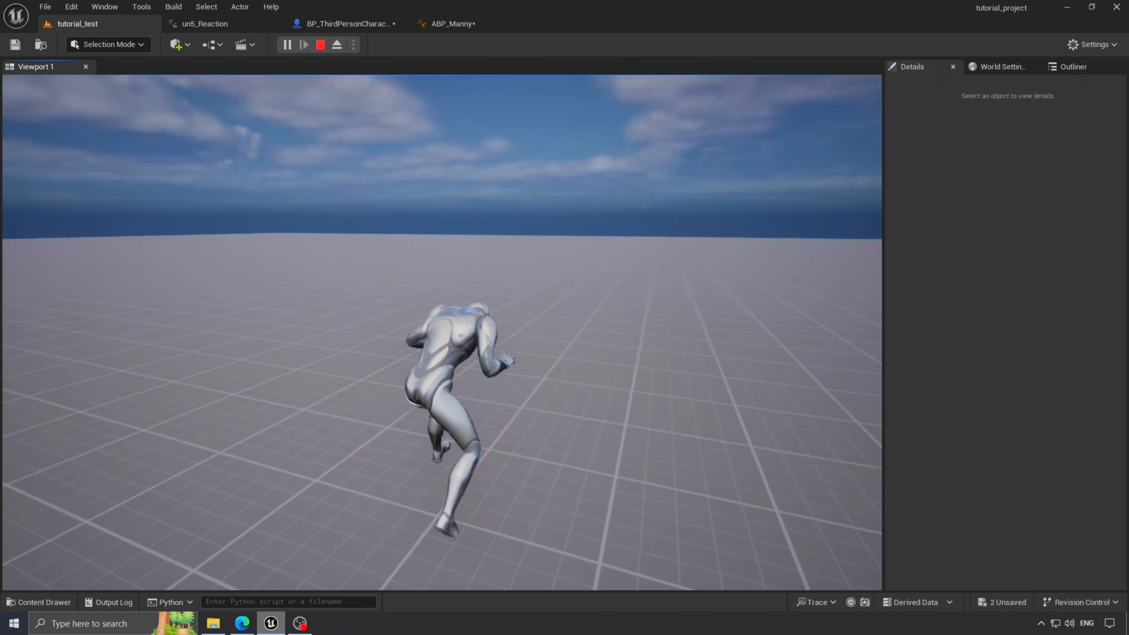
key("s")
key("e")
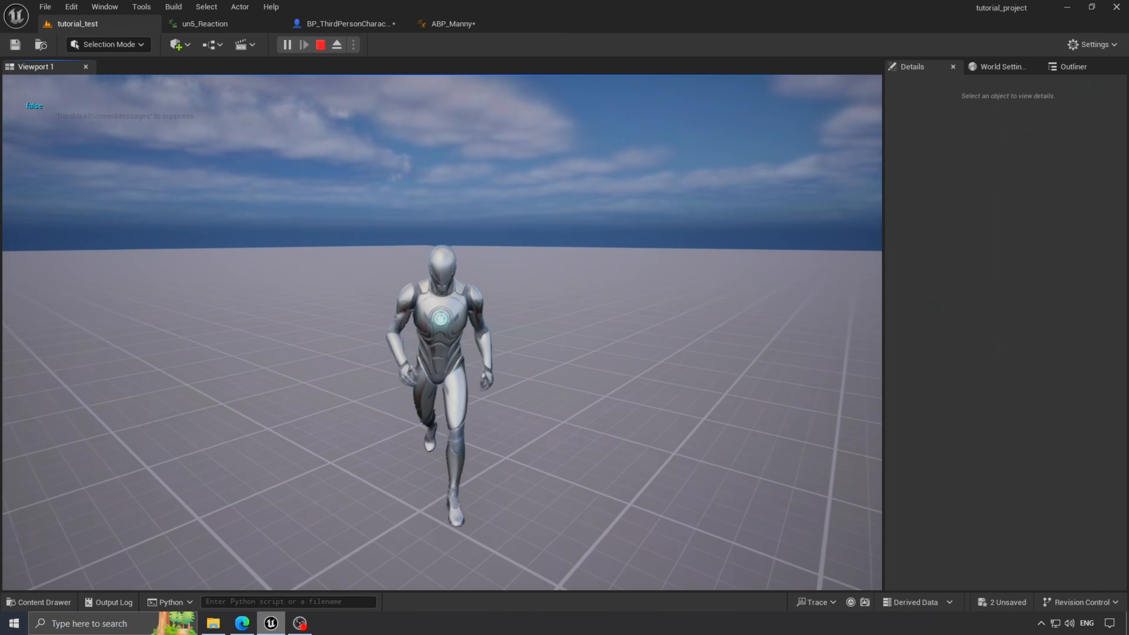
key("w")
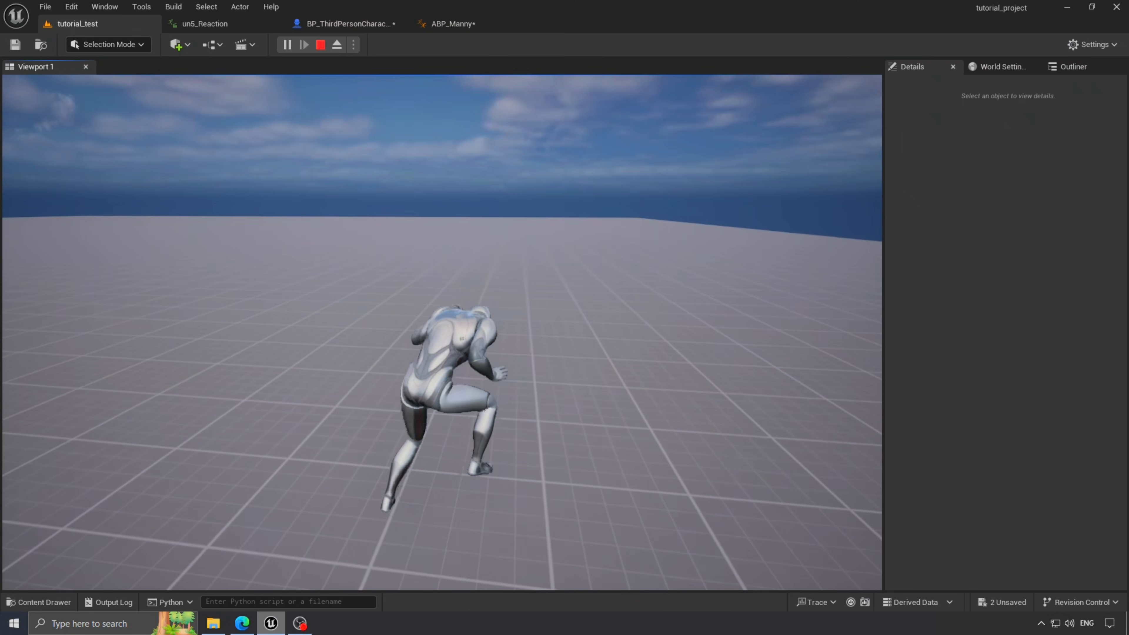
key("e")
key("space")
key("s")
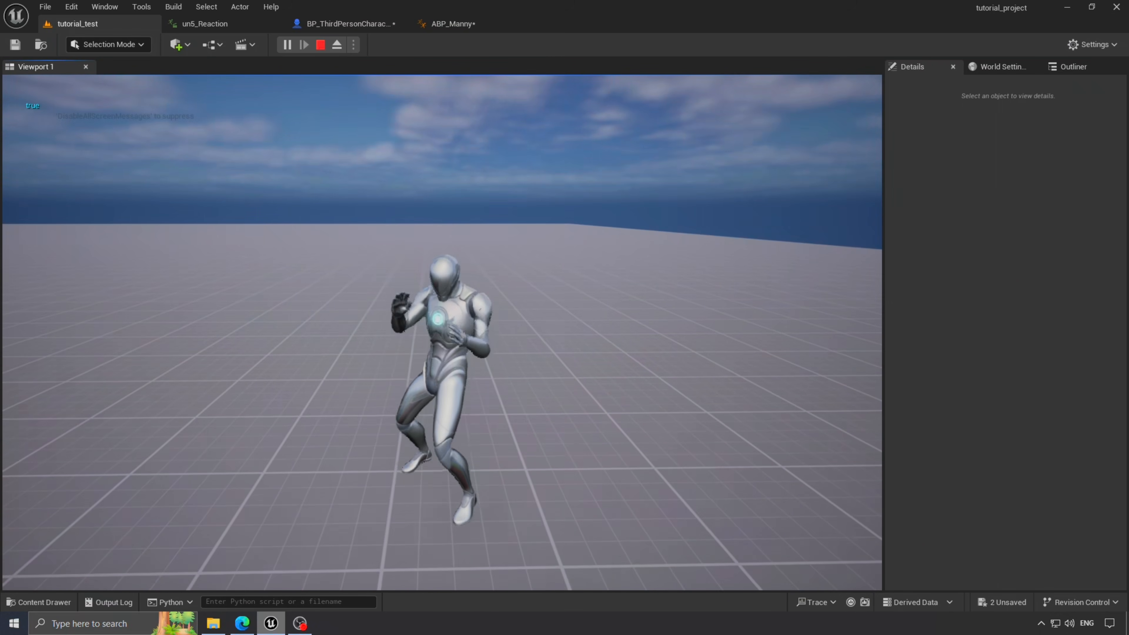
- Run the character around in its fighting stance and jump several times, then stop playing
key("d")
key("w")
key("a")
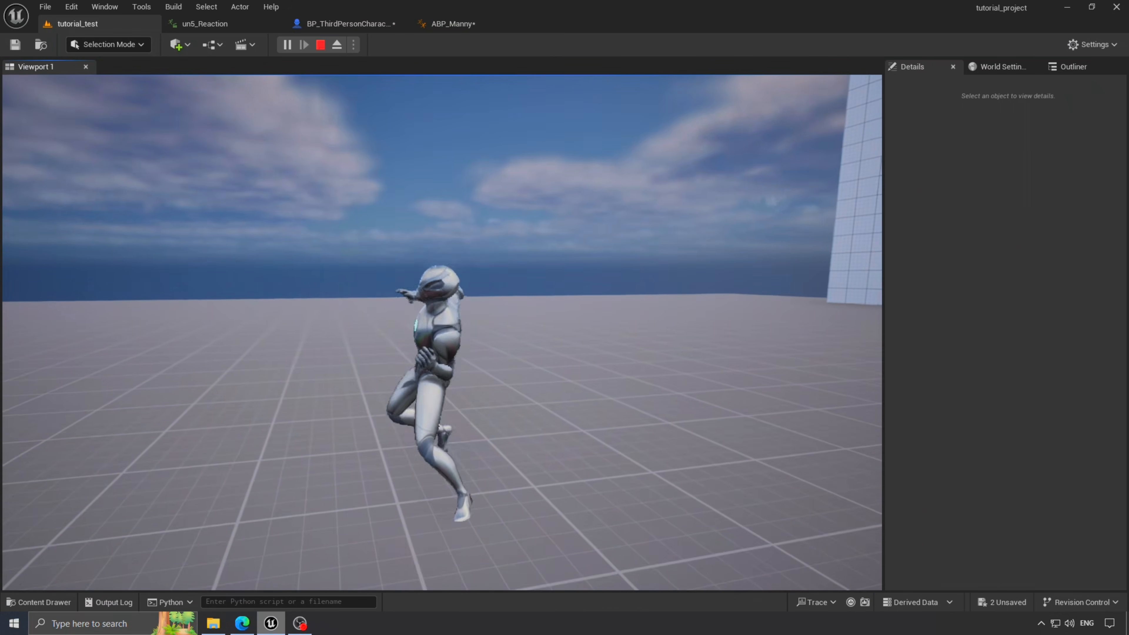
key("space")
key("w")
key("space")
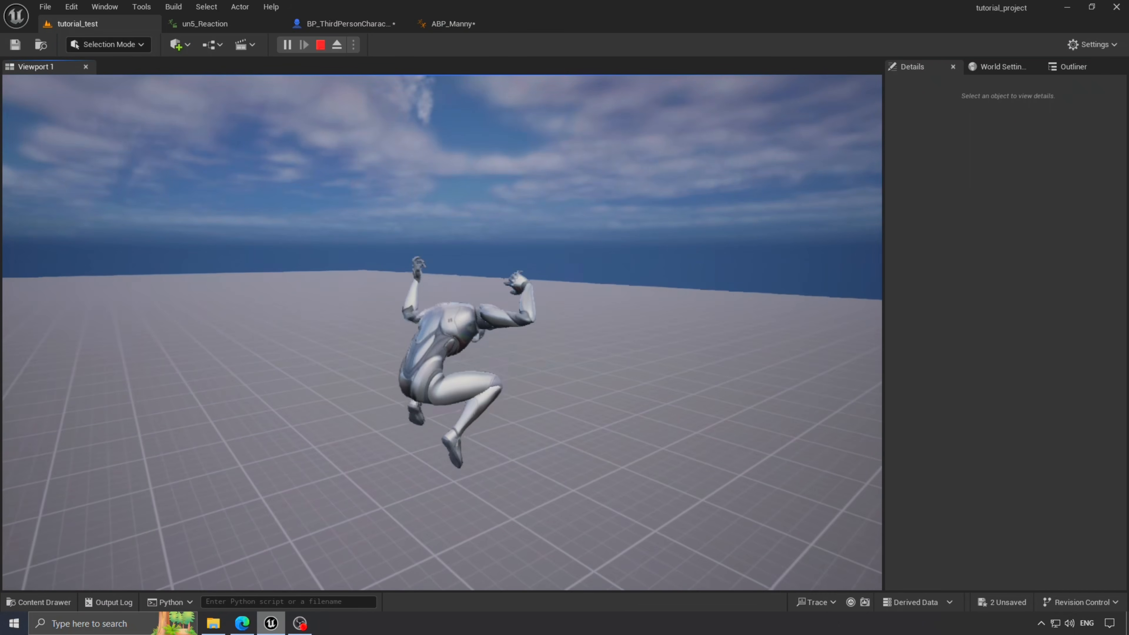
key("Escape")
- Save ABP_Manny and the character blueprint, then tidy the Apply Aniamtion and cached pose nodes
left_click(342, 378)
right_click_drag(342, 378, 355, 444)
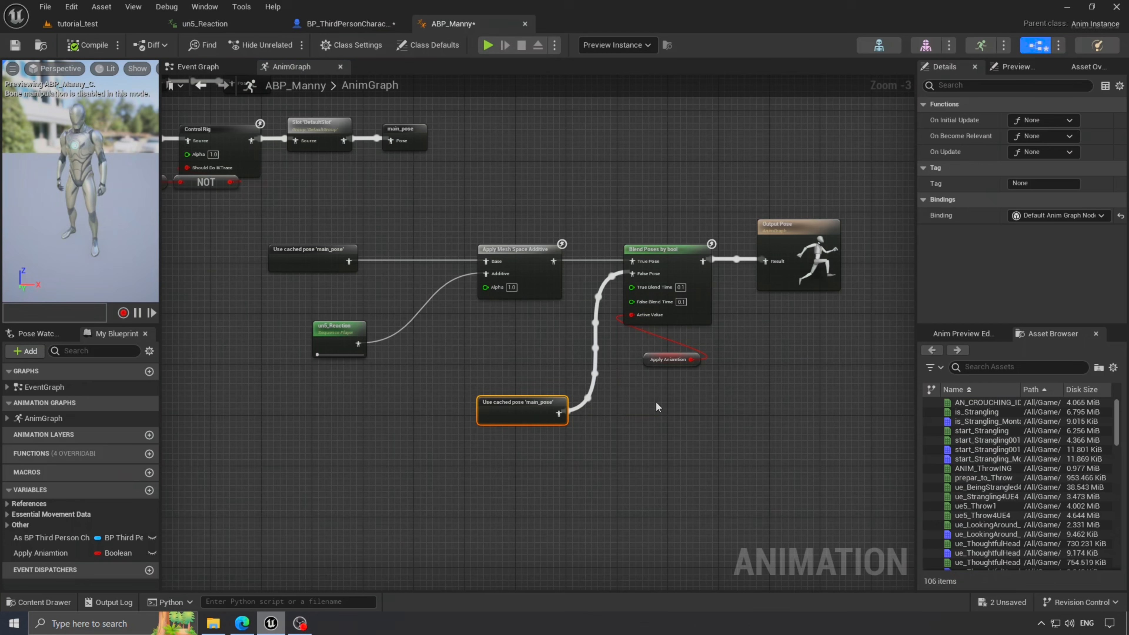
key("ctrl+shift+s")
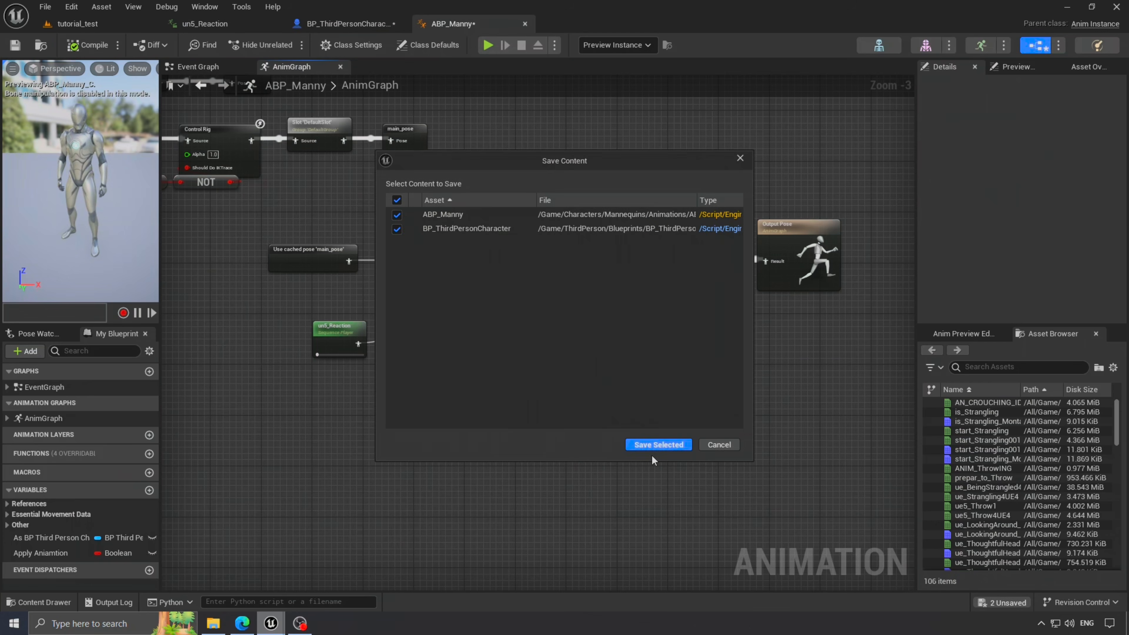
left_click(657, 445)
left_click_drag(620, 343, 628, 333)
left_click_drag(512, 411, 469, 412)
left_click(587, 469)
- Add a Blend Poses by int node to the AnimGraph near the un5_Reaction player
scroll(679, 420, "up", 2)
right_click(673, 445)
type("ble")
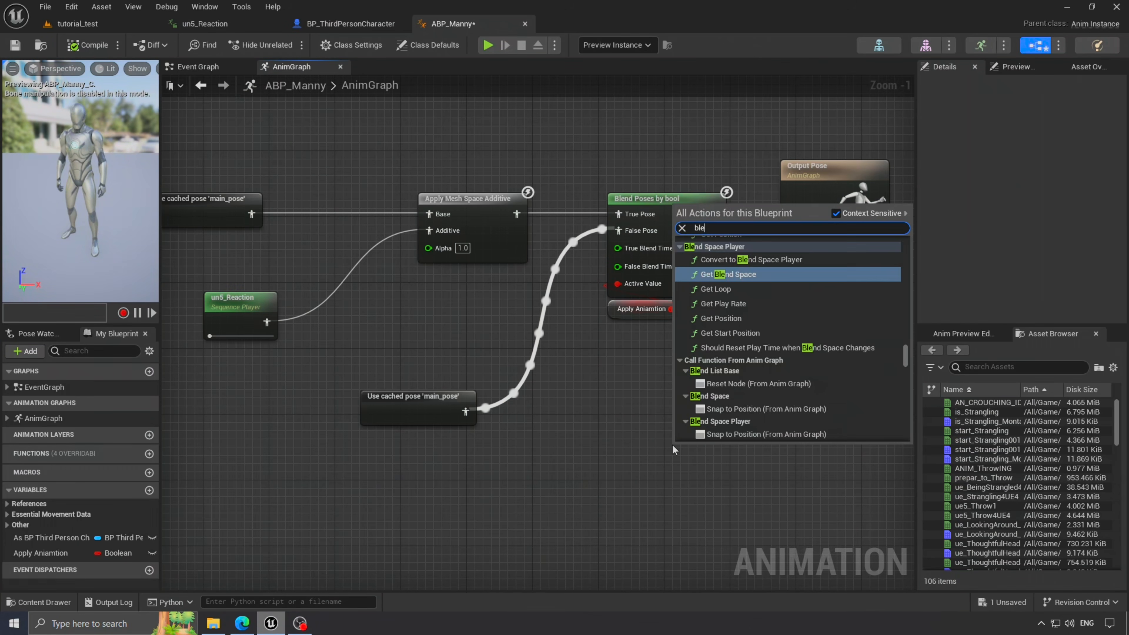
type("nd pose by")
left_click(756, 434)
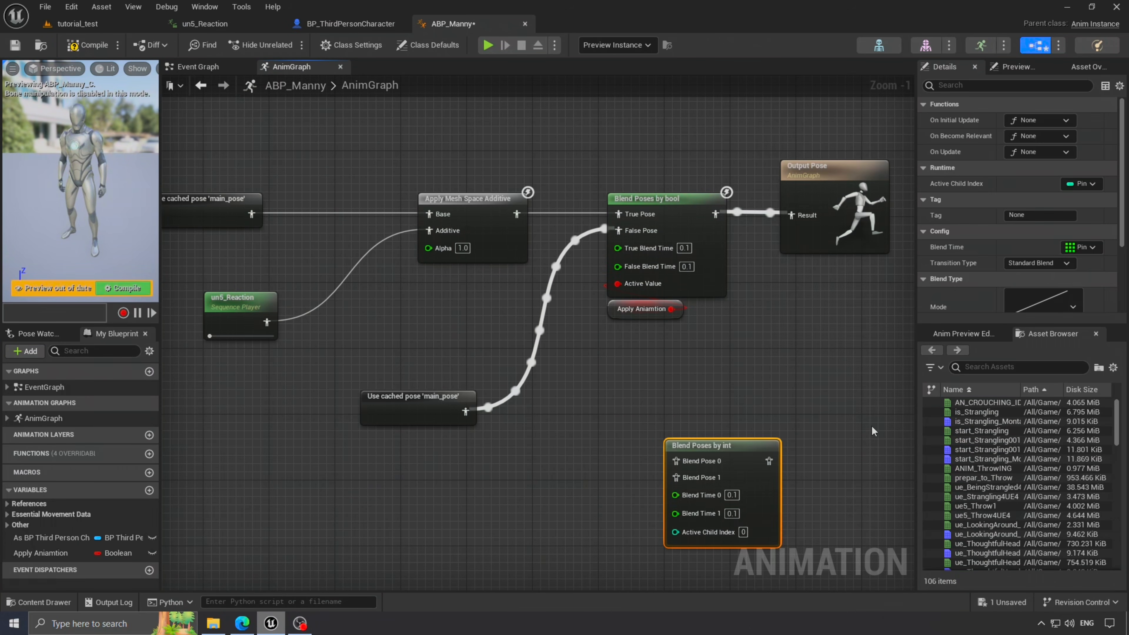
right_click_drag(786, 369, 648, 323)
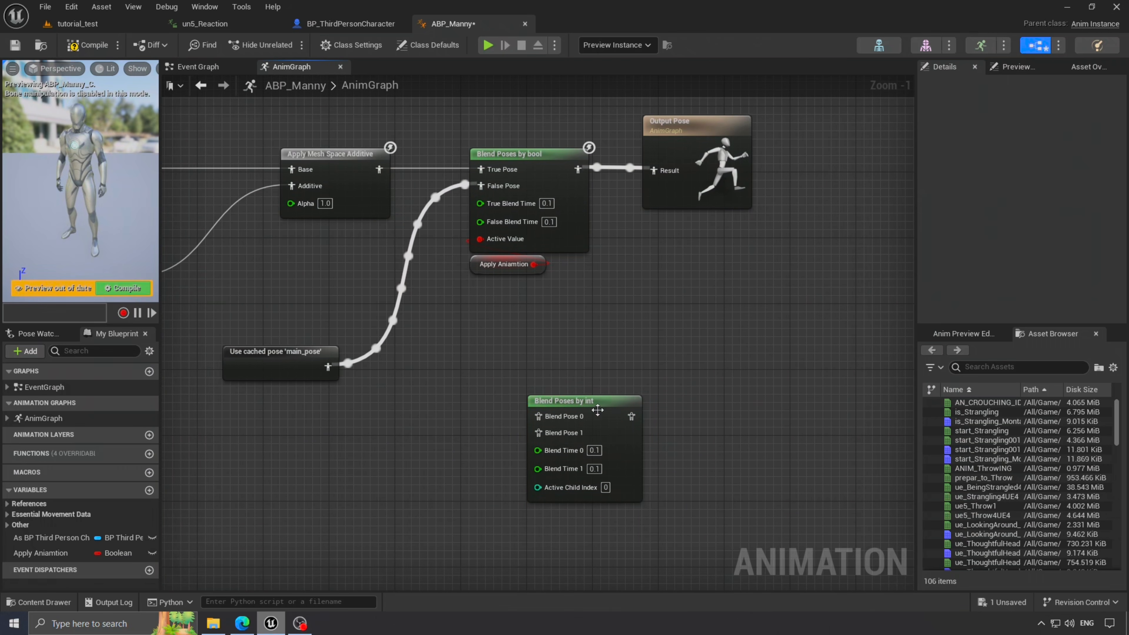
left_click_drag(598, 404, 565, 413)
left_click(588, 373)
right_click_drag(587, 373, 658, 263)
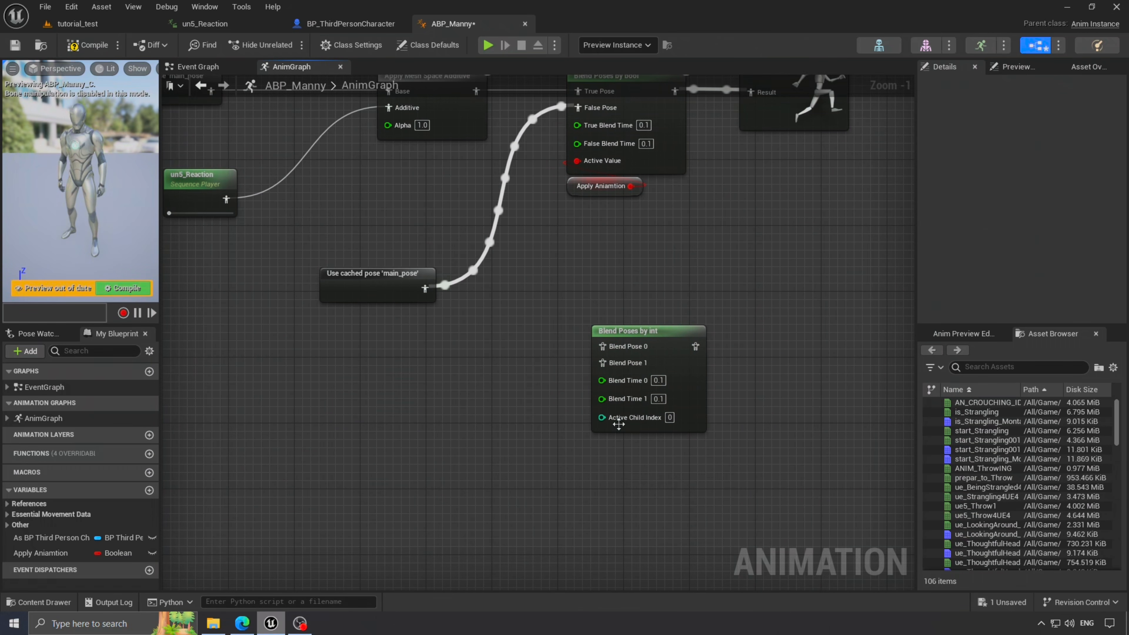
- Drag from Active Child Index but dismiss the actions list, leaving the node unconnected
left_click_drag(603, 418, 569, 443)
left_click(707, 235)
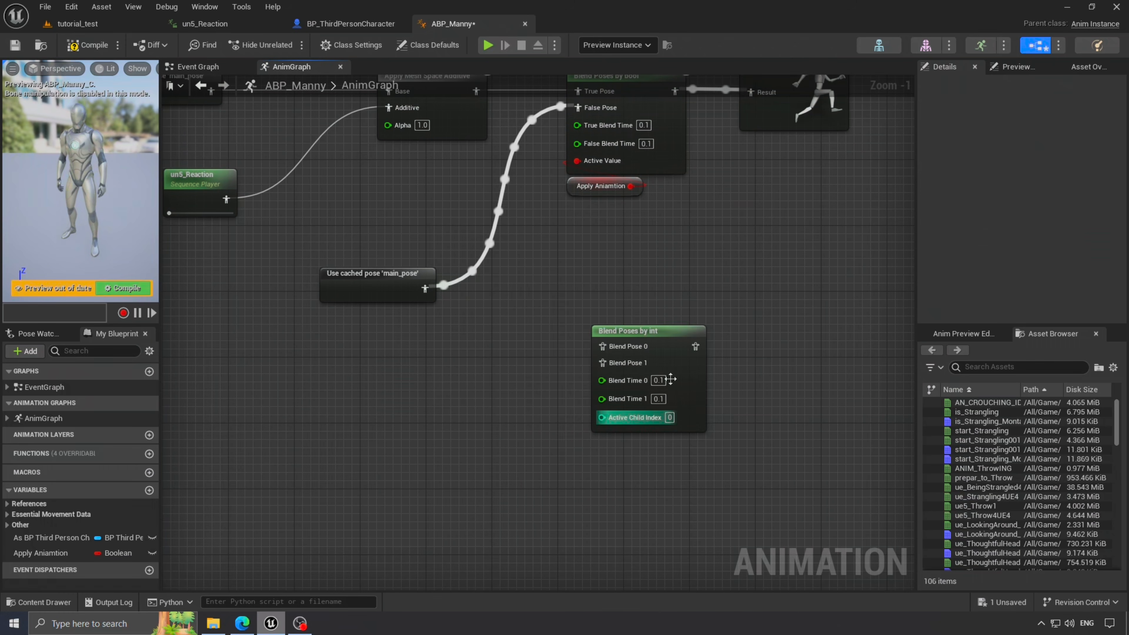
right_click_drag(631, 309, 596, 325)
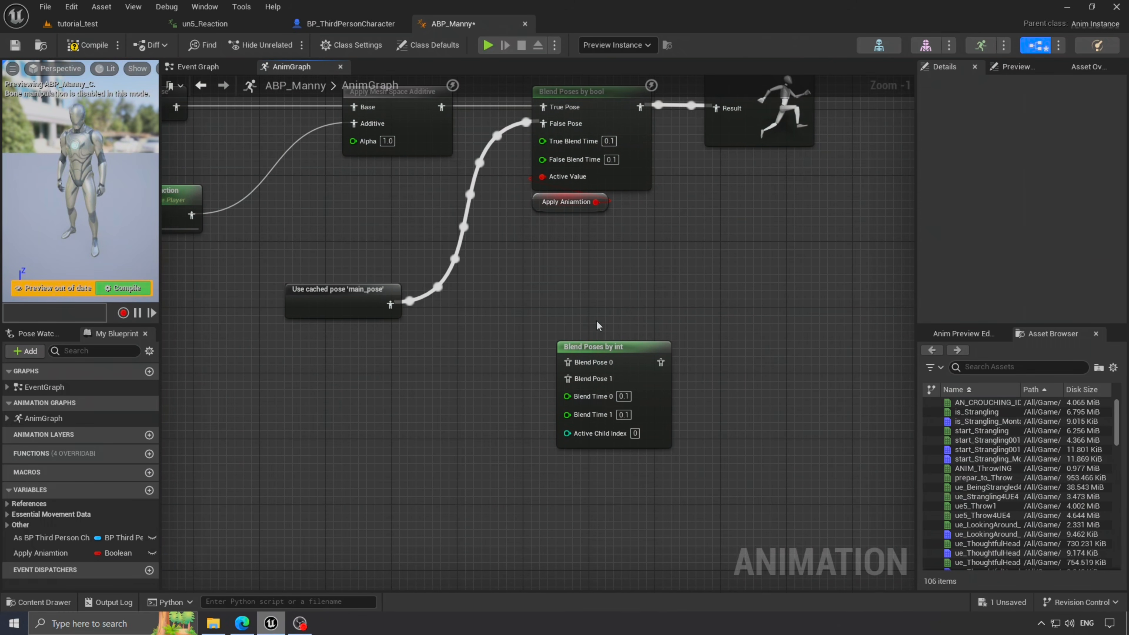
left_click(352, 23)
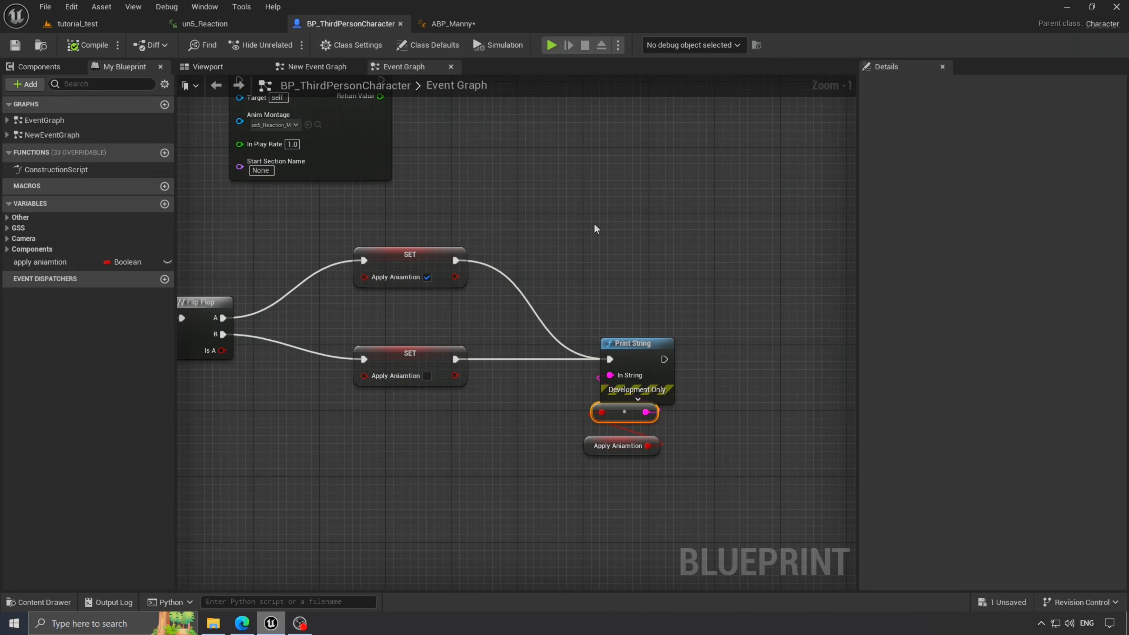
- Move the T key and Flip Flop nodes down in line with the lower SET node
right_click_drag(500, 219, 595, 190)
left_click_drag(217, 240, 288, 288)
left_click_drag(285, 274, 284, 298)
left_click(242, 251)
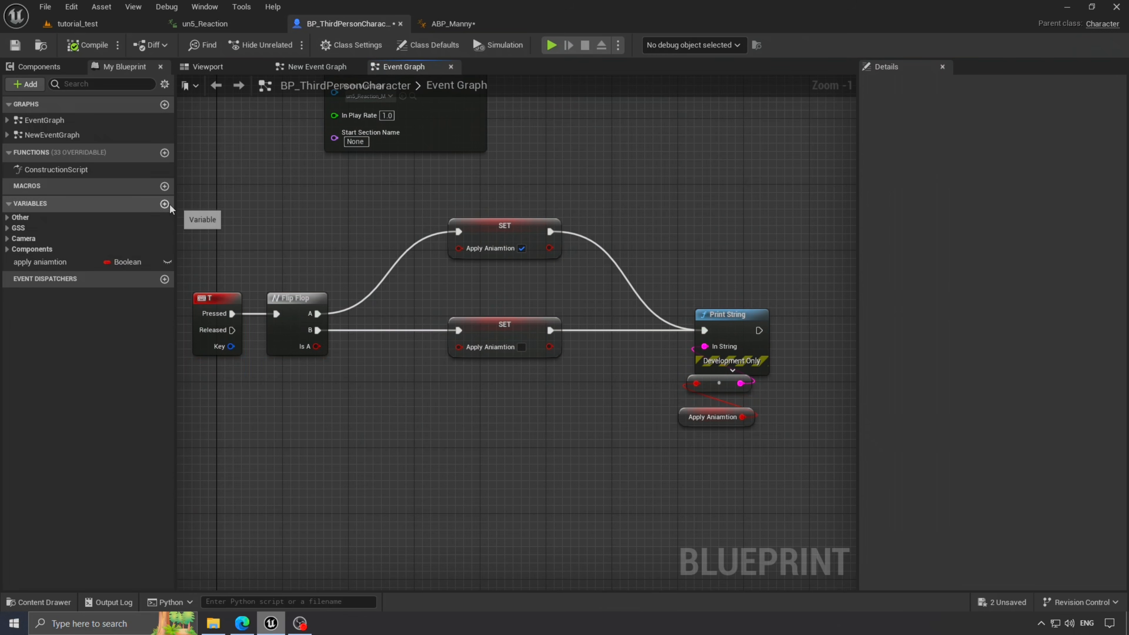
- Add an Integer variable named 'animation index' to the character blueprint
left_click(165, 204)
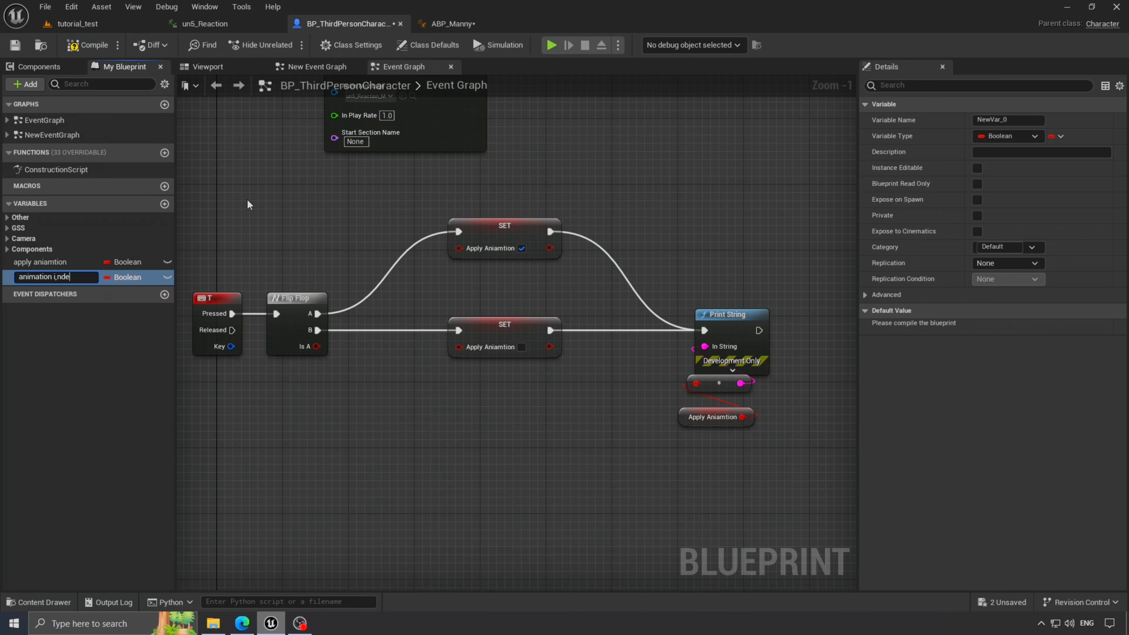
type("animation index")
key("Return")
left_click(127, 276)
left_click(134, 338)
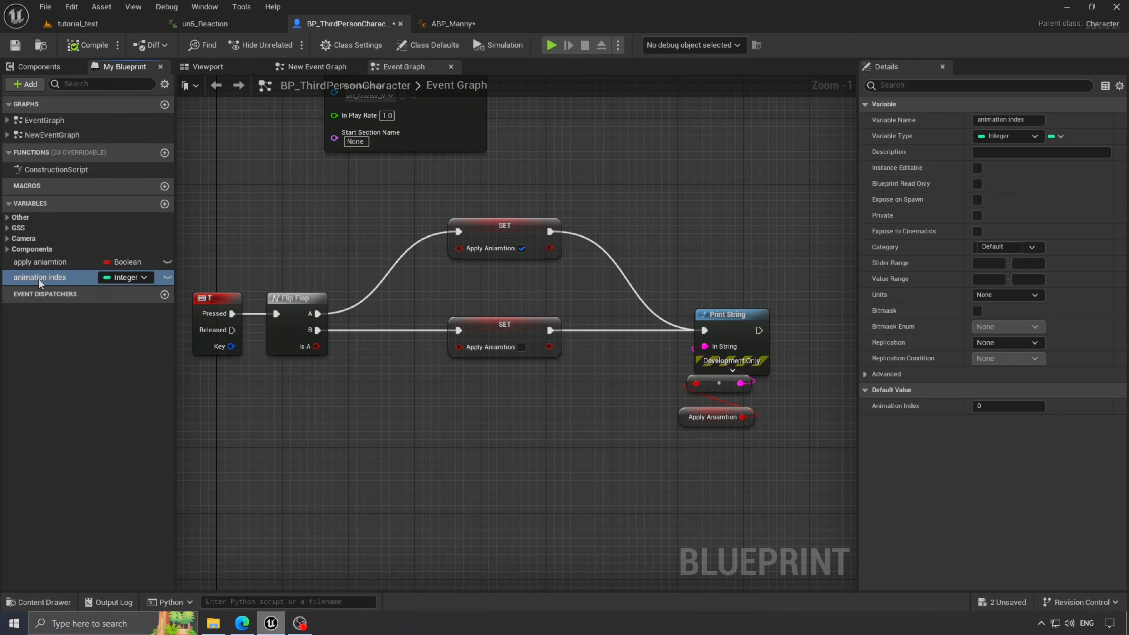
- Detach the T key from Flip Flop and feed an Animation Index getter into an Add node
left_click_drag(40, 277, 288, 507, "ctrl")
right_click_drag(402, 492, 501, 390)
left_click(330, 211, "alt")
left_click_drag(299, 229, 249, 393)
left_click_drag(373, 404, 324, 503)
left_click_drag(363, 504, 461, 498)
type("+")
key("Return")
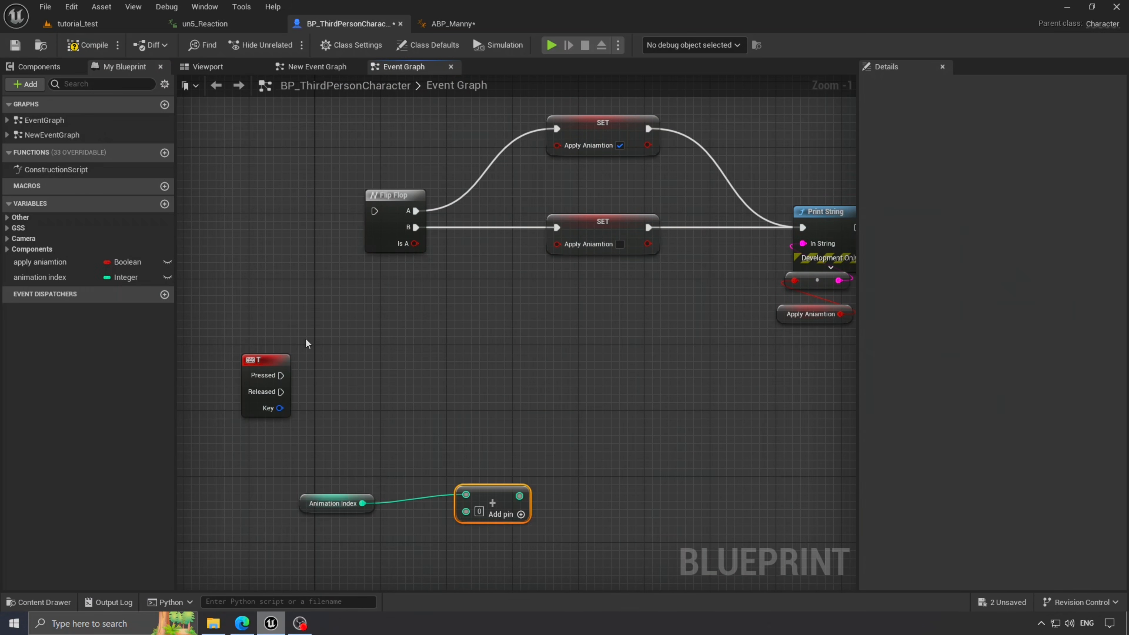
- On T pressed, set Animation Index to the index plus 1
left_click_drag(40, 277, 357, 339, "alt")
left_click_drag(281, 375, 367, 351)
left_click(479, 511)
type("1")
left_click_drag(519, 496, 412, 402)
right_click_drag(649, 395, 567, 385)
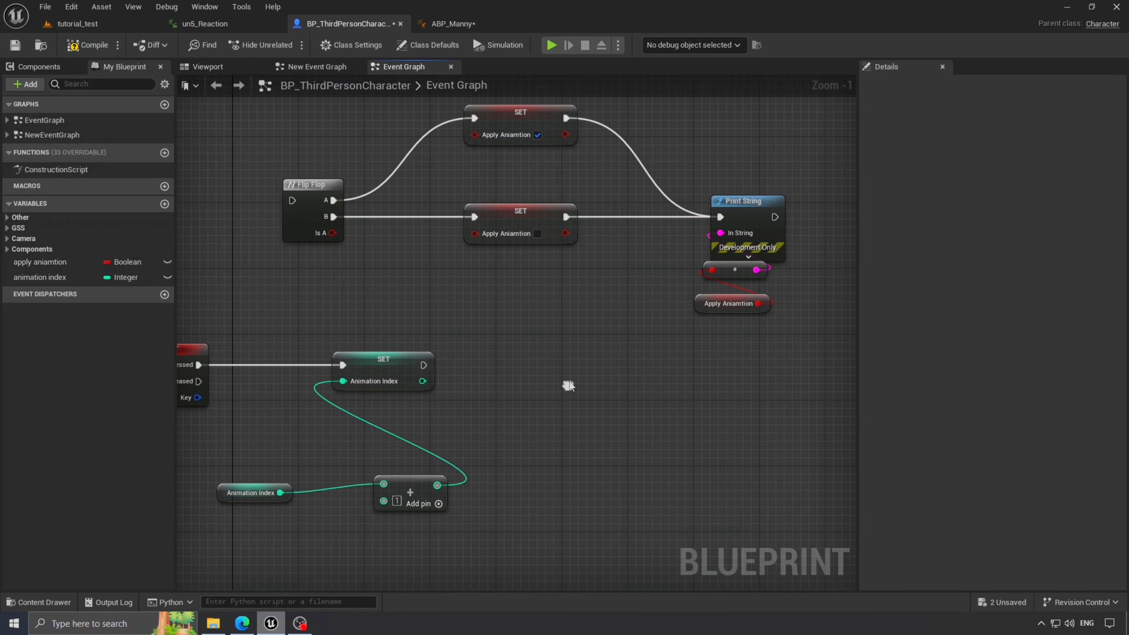
- Print the new Animation Index after the SET with a copied Print String, then compile
left_click(743, 202)
key("ctrl+c")
key("ctrl+v")
left_click_drag(423, 365, 473, 382)
left_click_drag(437, 361, 462, 425)
left_click_drag(484, 348, 533, 349)
right_click_drag(467, 445, 563, 400)
left_click_drag(505, 438, 480, 446)
left_click_drag(345, 448, 320, 448)
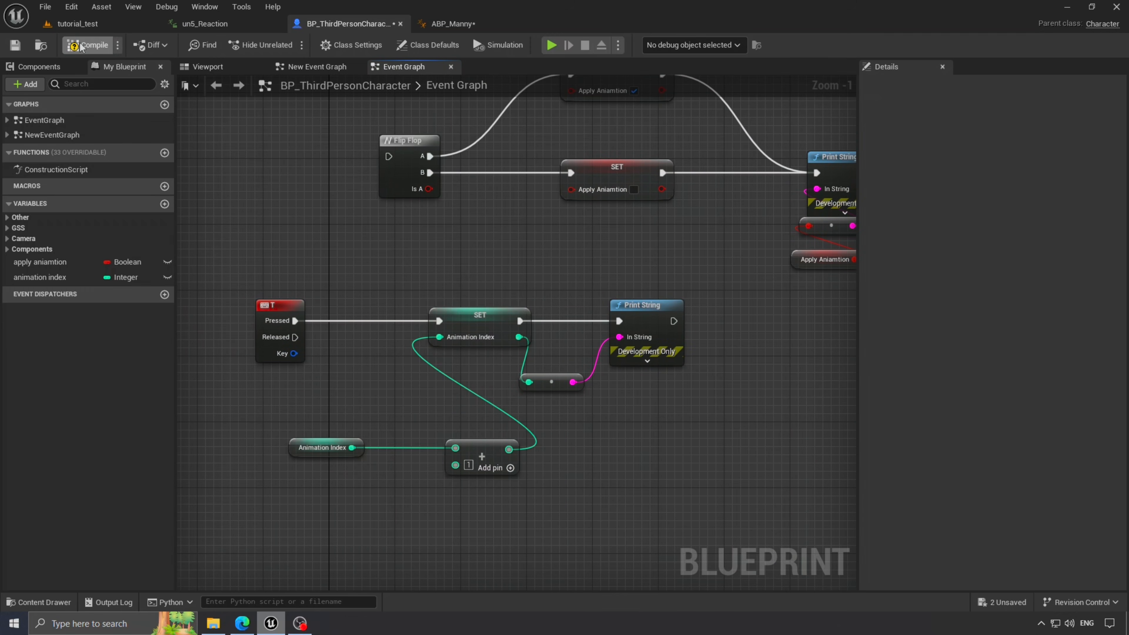
left_click(92, 45)
- In ABP_Manny's Event Graph, promote the character's Animation Index to a variable set after Apply Aniamtion
left_click(449, 28)
left_click(218, 69)
right_click_drag(724, 365, 560, 348)
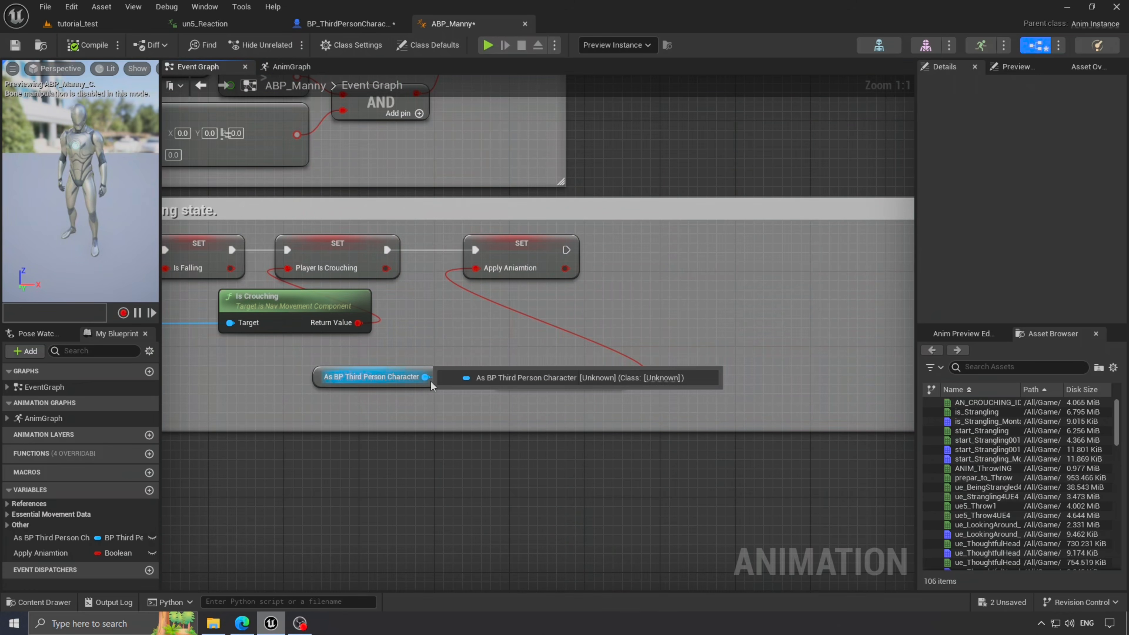
left_click_drag(428, 378, 593, 352)
type("get anima")
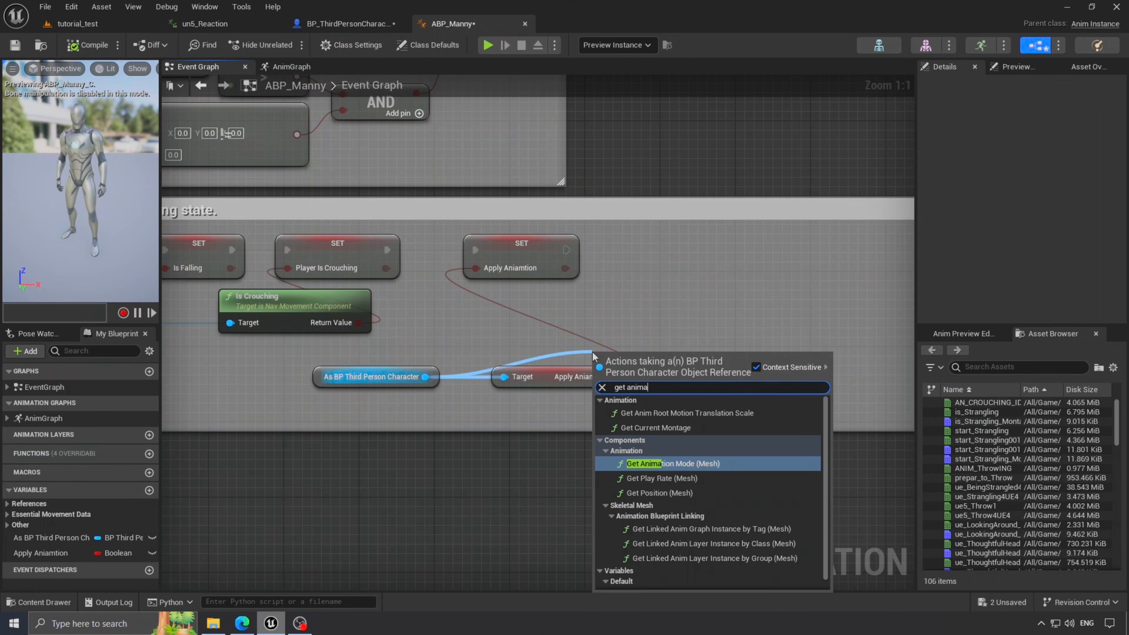
type("tion in")
left_click(699, 501)
left_click_drag(707, 359, 690, 288)
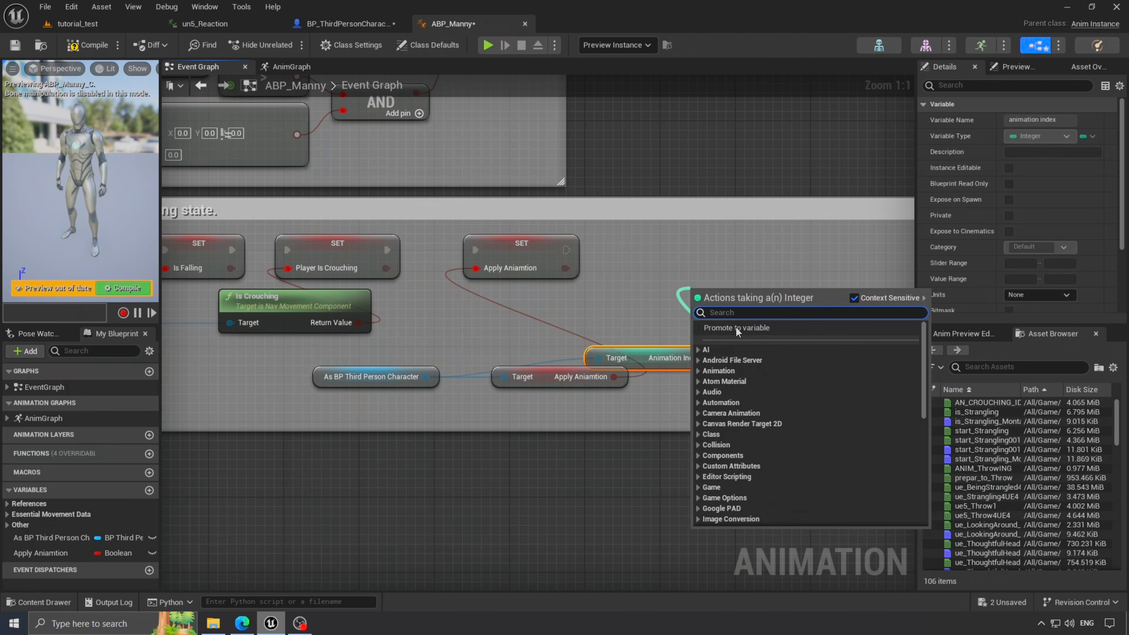
left_click(736, 327)
left_click_drag(565, 250, 701, 296)
- Wire the Animation Index variable into Blend Poses by int's Active Child Index
left_click(291, 66)
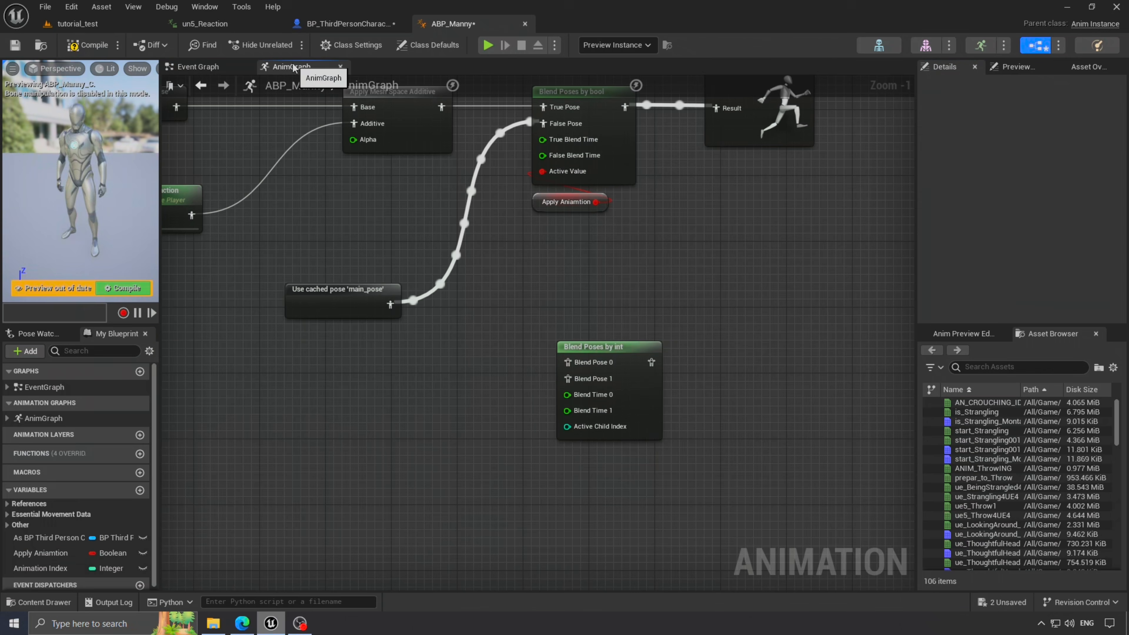
left_click_drag(49, 569, 481, 448)
left_click_drag(544, 456, 565, 426)
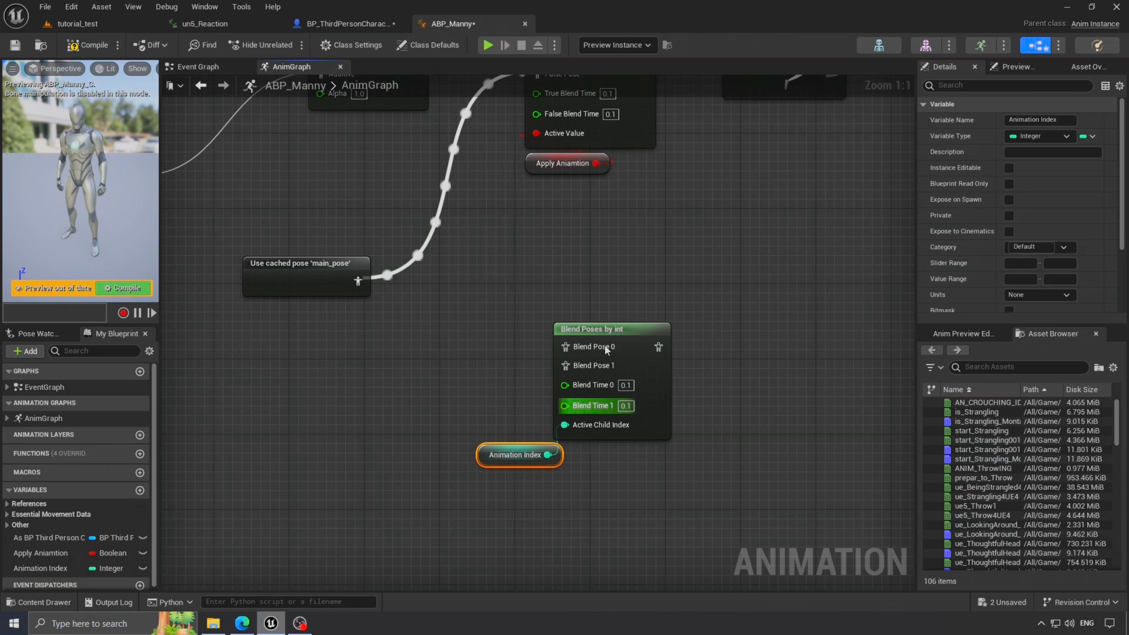
left_click(646, 234)
right_click_drag(646, 232, 584, 376)
- Delete Blend Poses by bool and Apply Aniamtion, connecting Blend Poses by int to Output Pose
left_click_drag(585, 379, 549, 256)
key("Delete")
left_click_drag(547, 474, 518, 173)
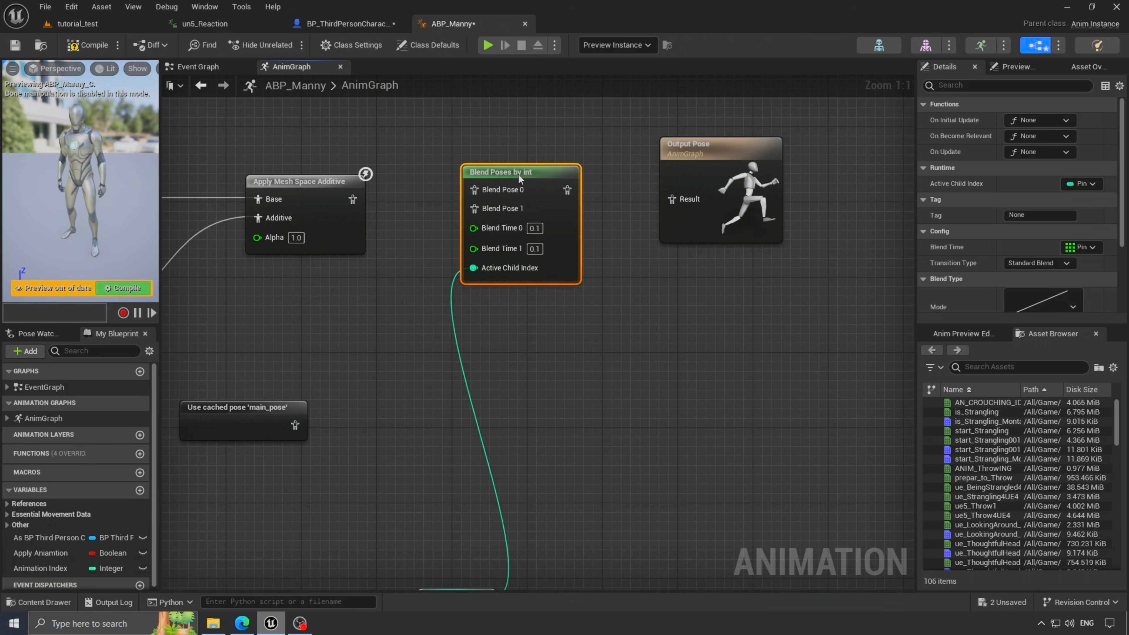
left_click_drag(657, 189, 663, 194)
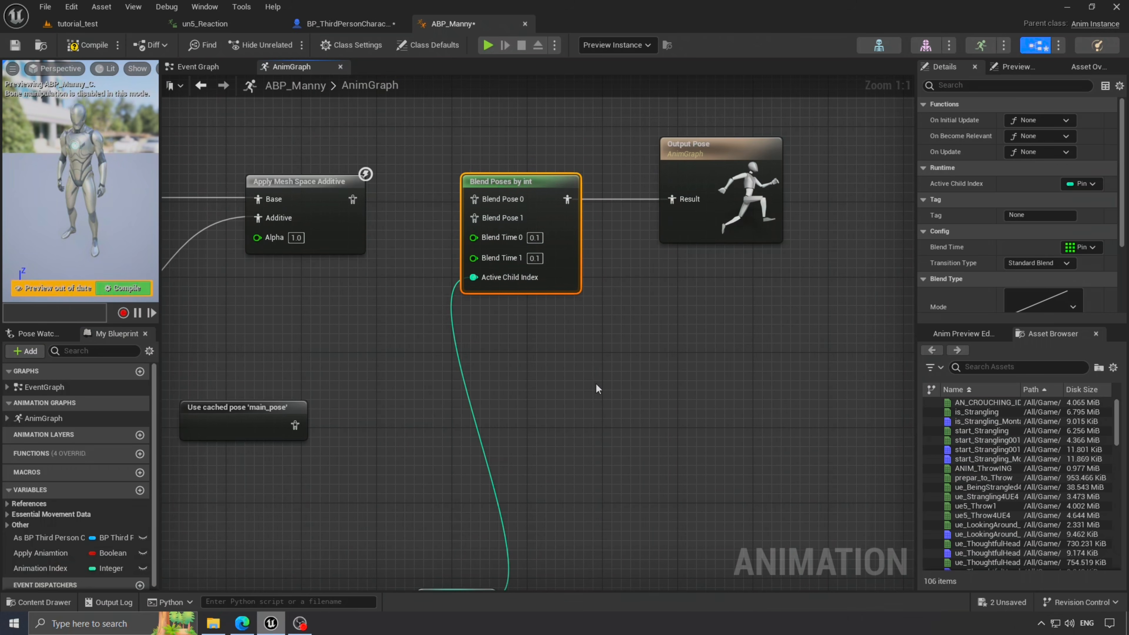
right_click_drag(437, 593, 500, 511)
left_click_drag(490, 513, 537, 277)
left_click(503, 252)
right_click_drag(503, 252, 552, 364)
left_click_drag(577, 390, 575, 364)
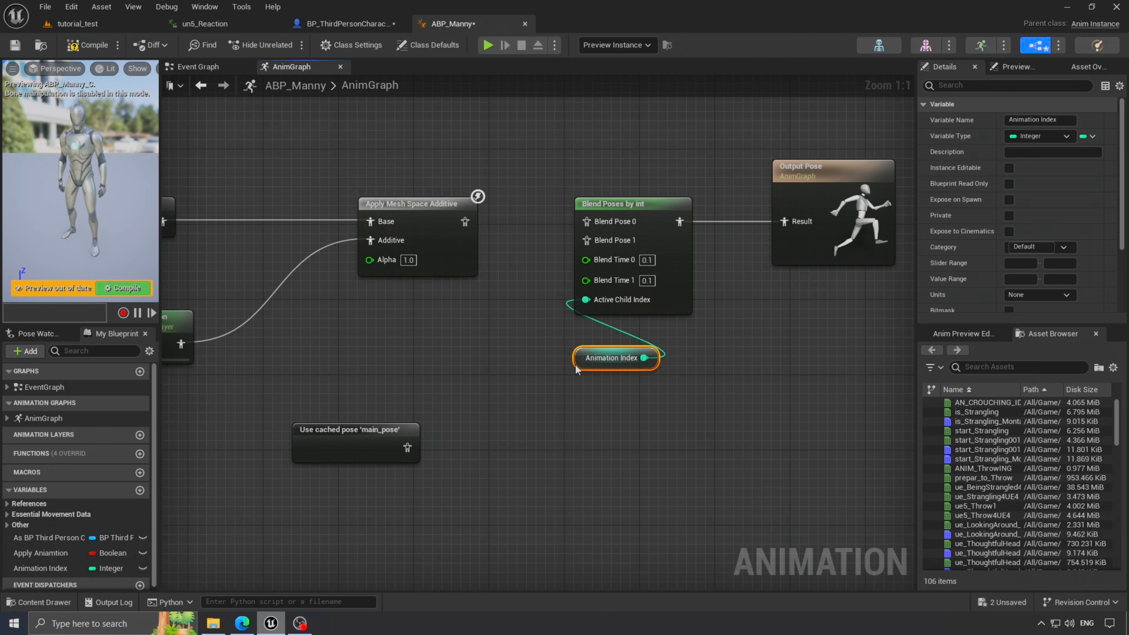
- Add two blend pins so Blend Poses by int has four pose inputs
left_click(596, 204)
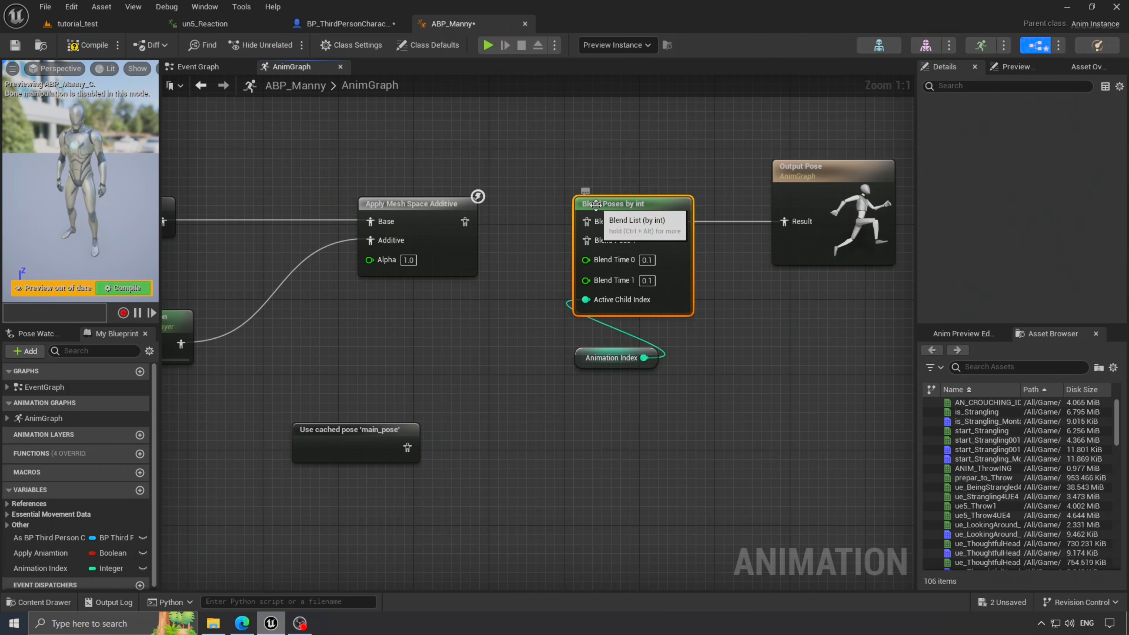
right_click(596, 205)
mouse_move(644, 396)
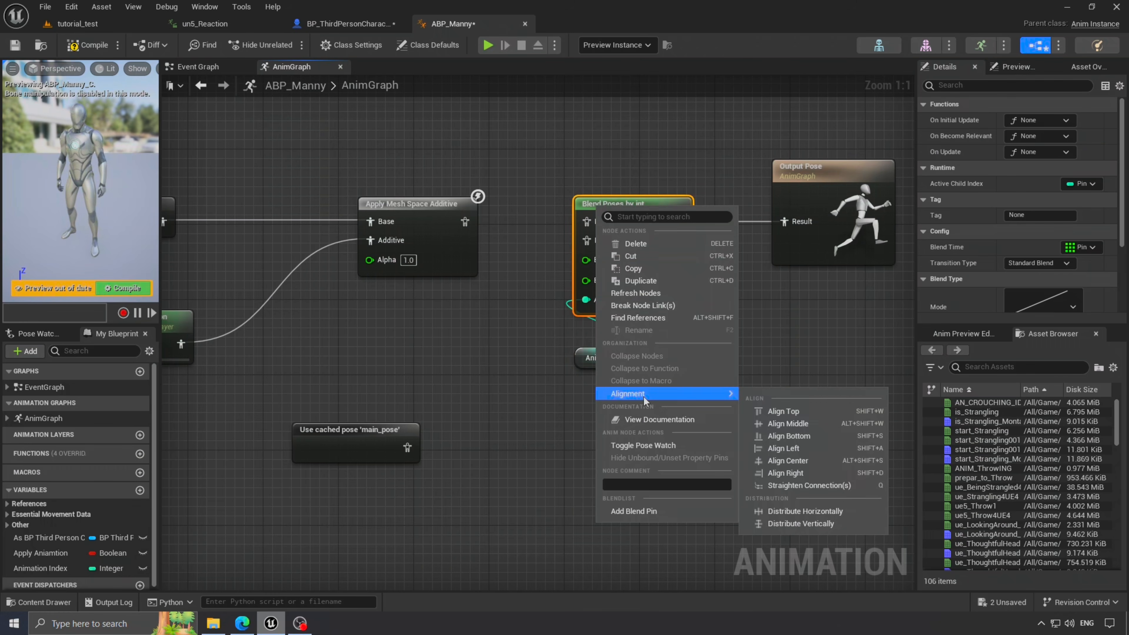
left_click(668, 513)
right_click(622, 204)
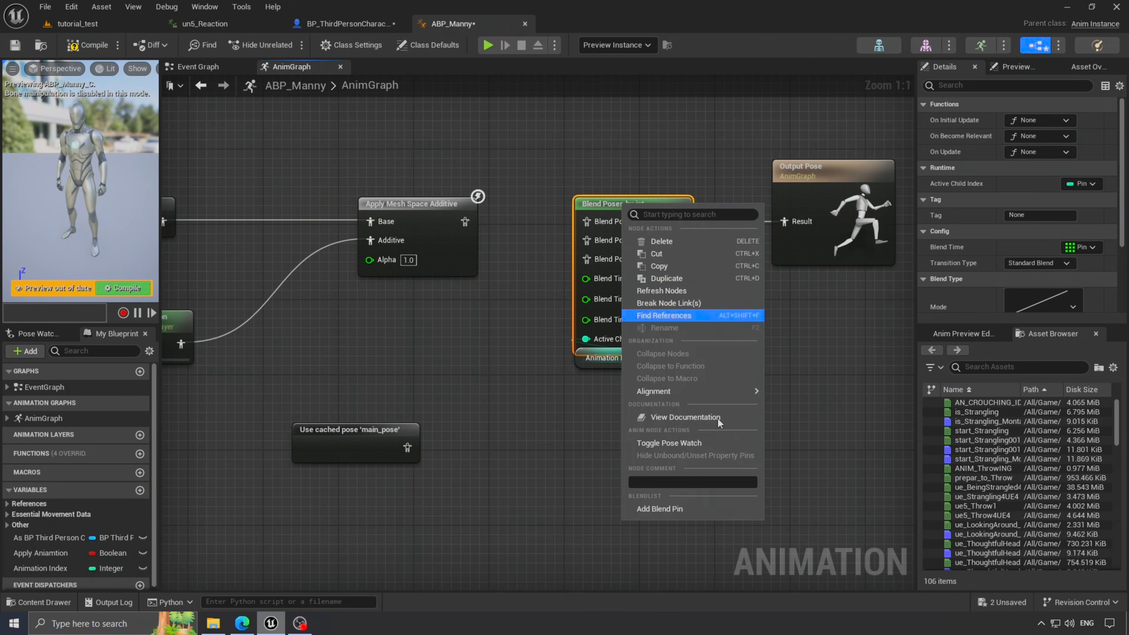
left_click(658, 508)
left_click_drag(561, 374, 586, 414)
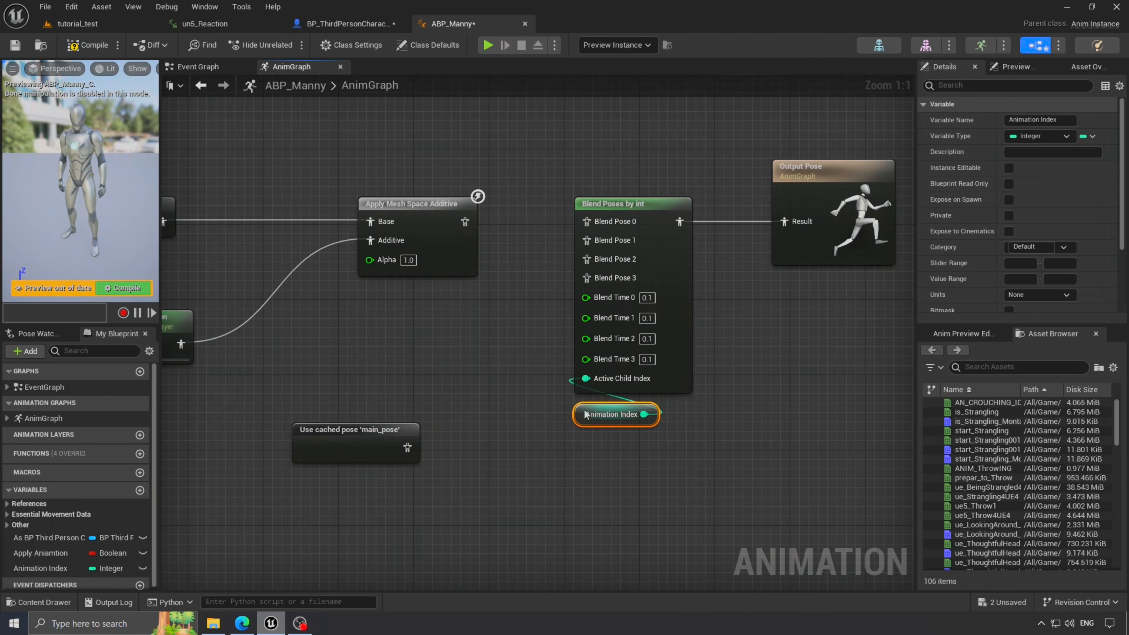
left_click(500, 379)
right_click_drag(499, 378, 544, 372)
- Preview the ue5_left_HeadHit animation from the Content Drawer
left_click(60, 604)
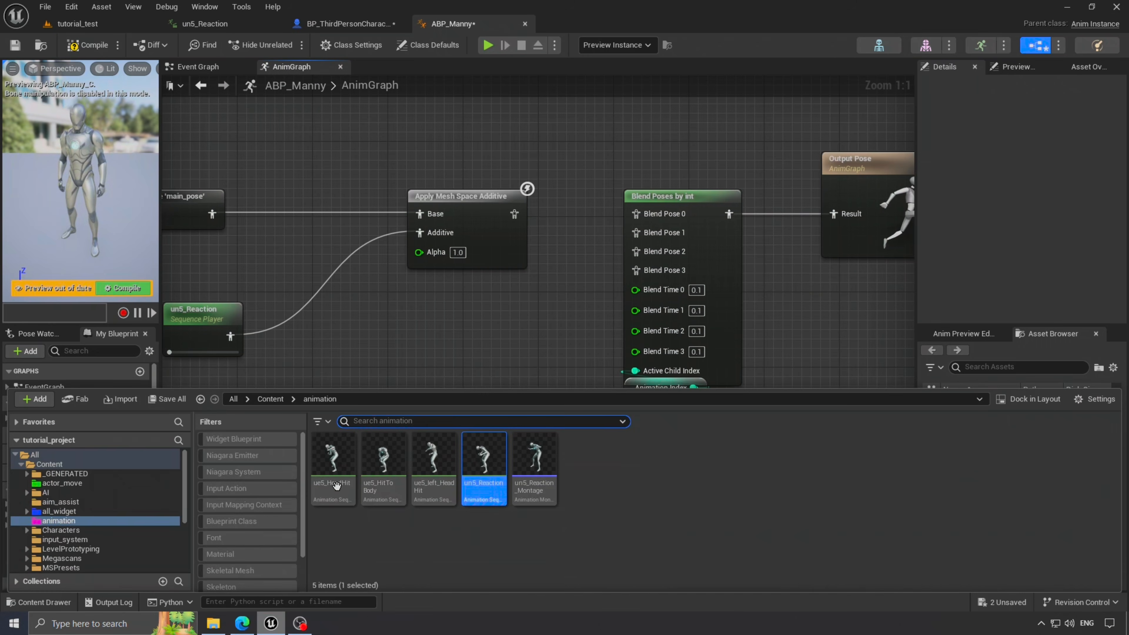
left_click(433, 459)
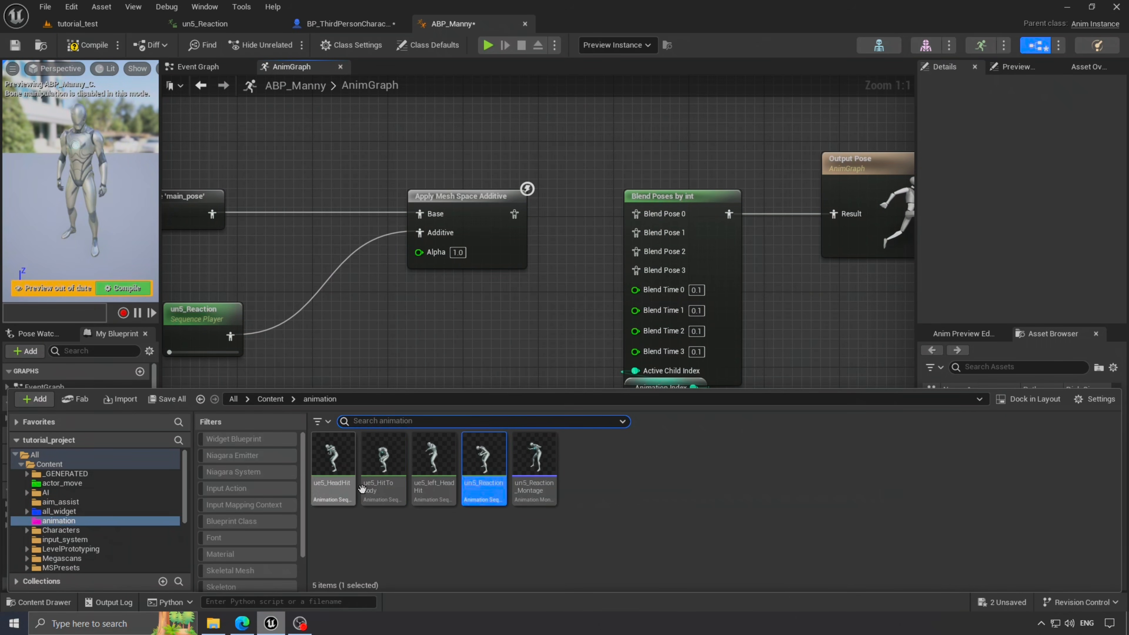
double_click(433, 458)
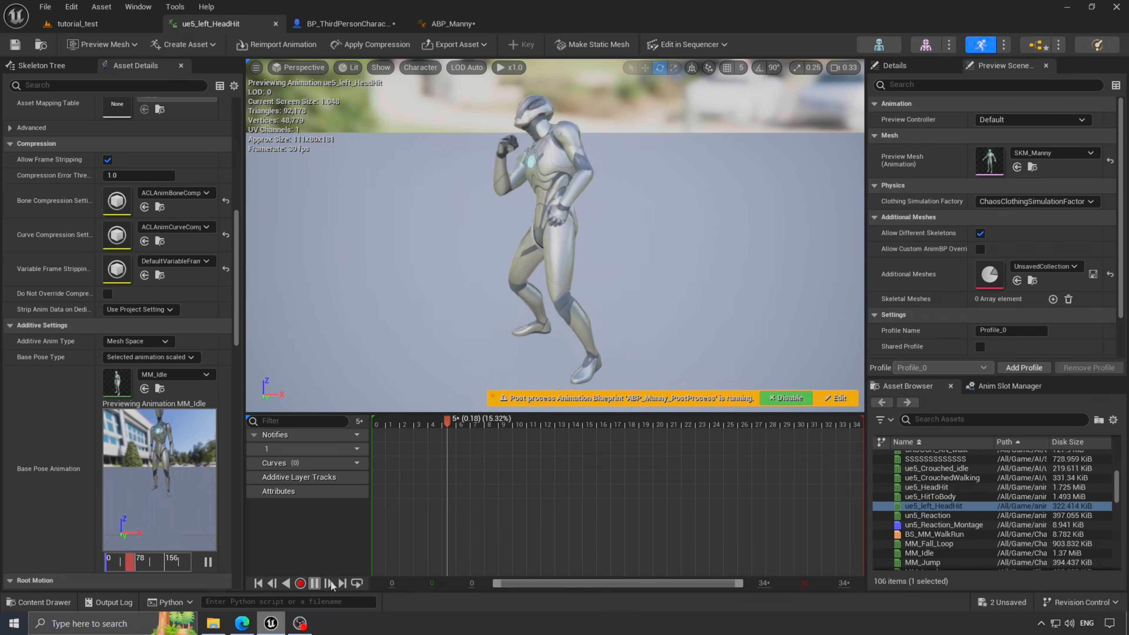
scroll(155, 374, "down", 2)
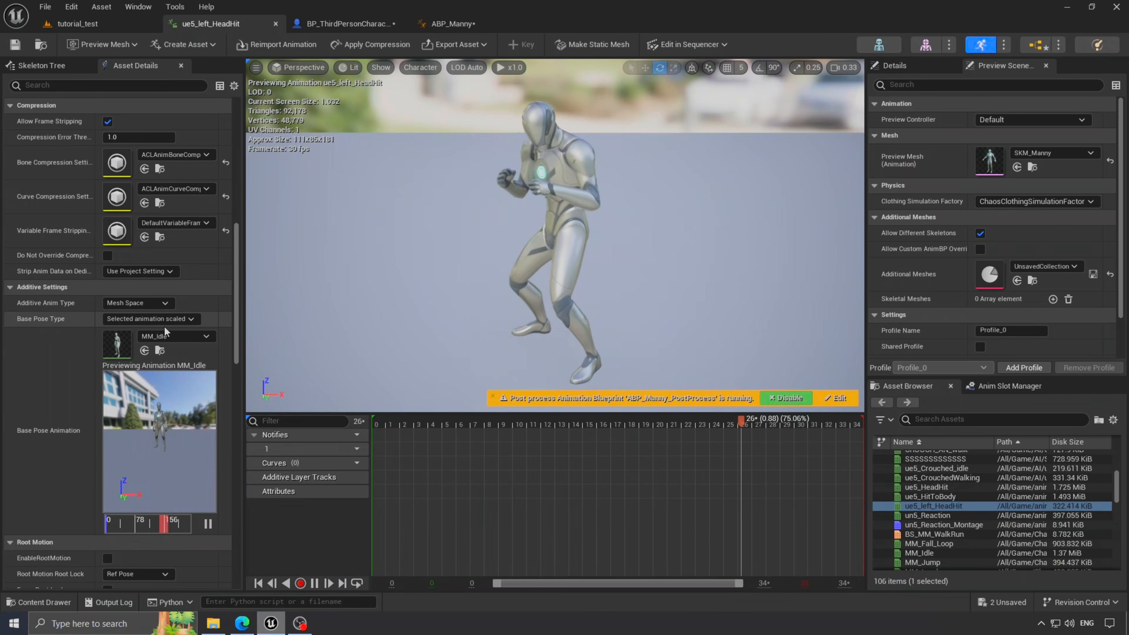
- Preview ue5_HitToBody and ue5_HeadHit, replay all three, then return to ABP_Manny
left_click(39, 602)
double_click(395, 476)
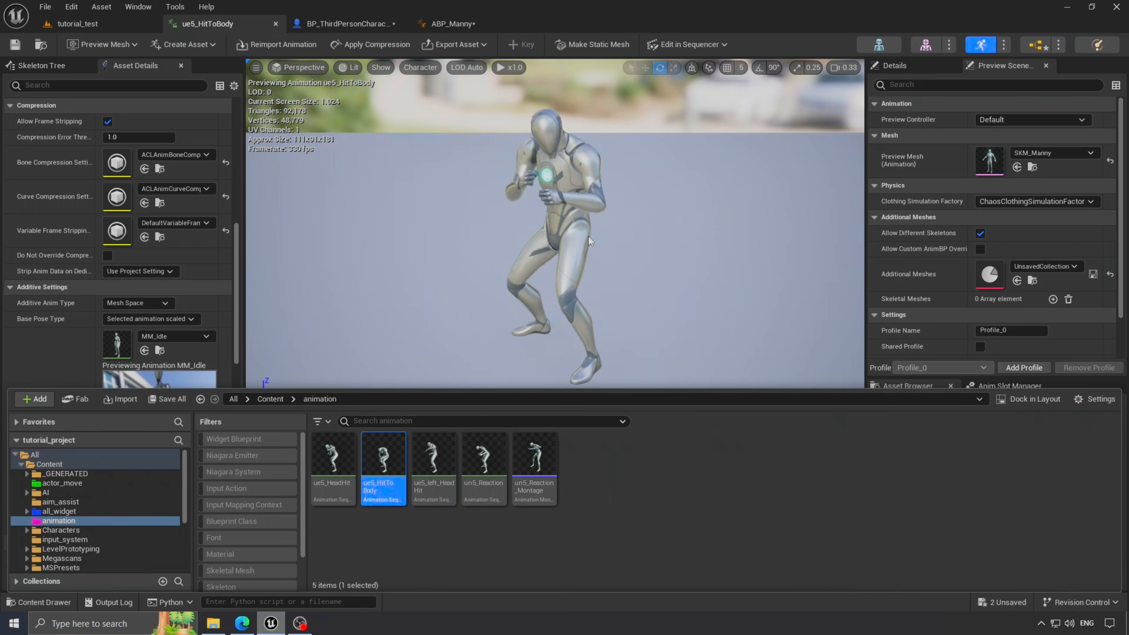
double_click(333, 458)
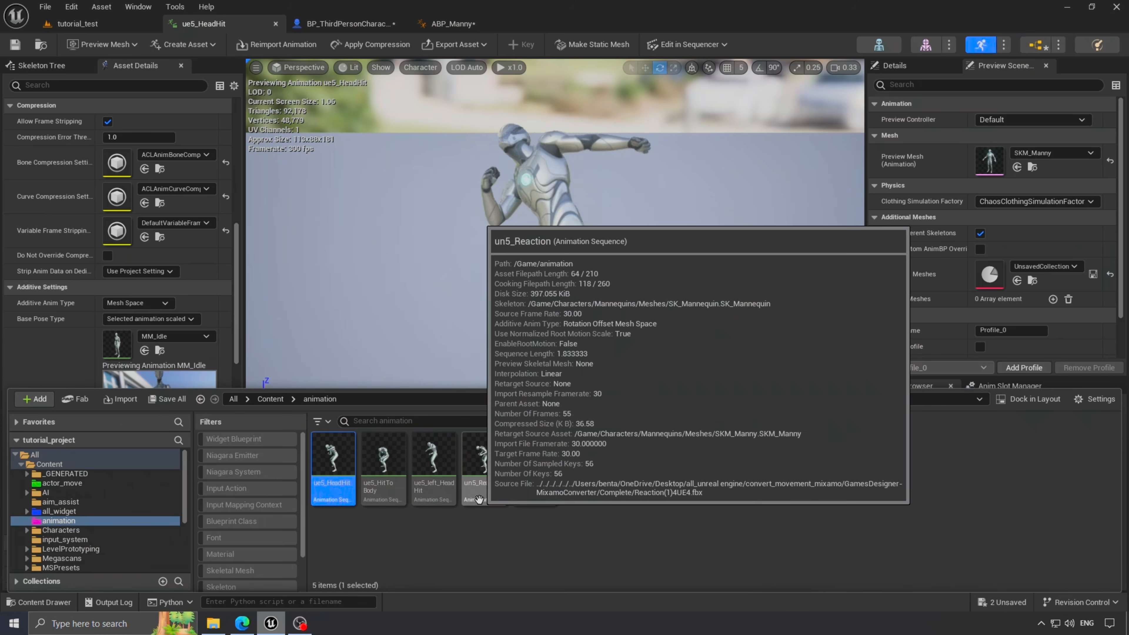
left_click(433, 467)
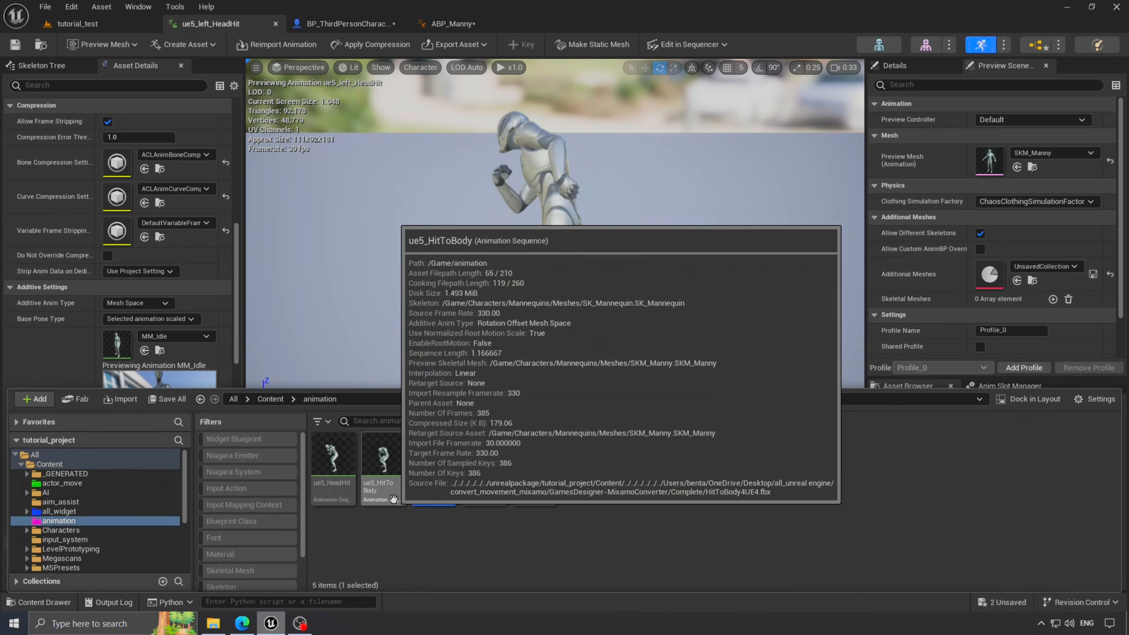
left_click(383, 466)
left_click(325, 492)
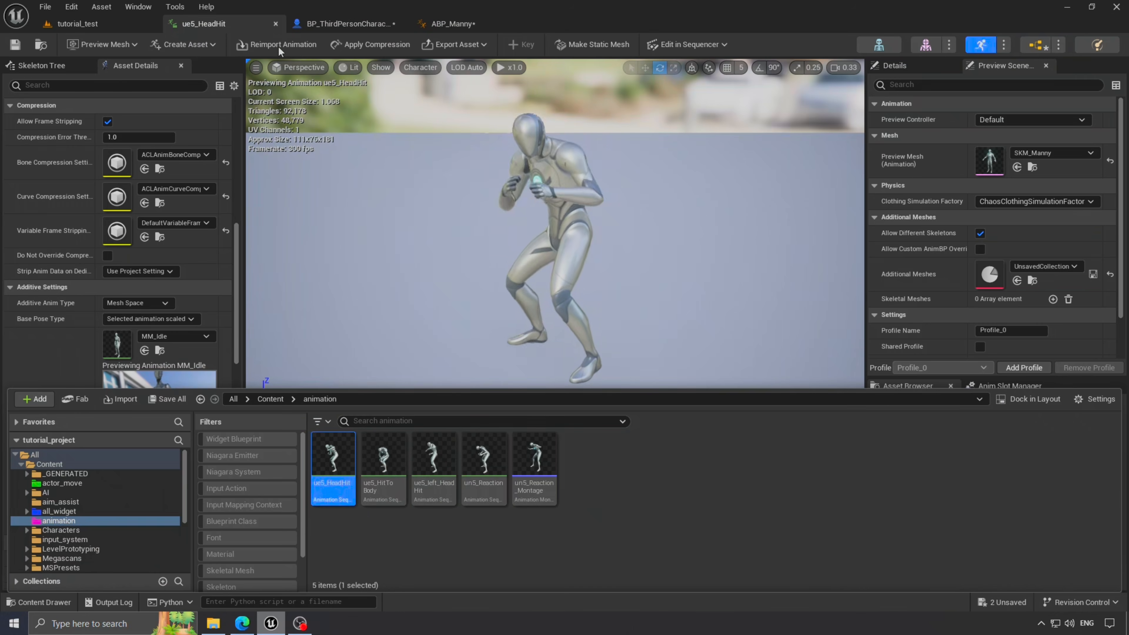
left_click(39, 602)
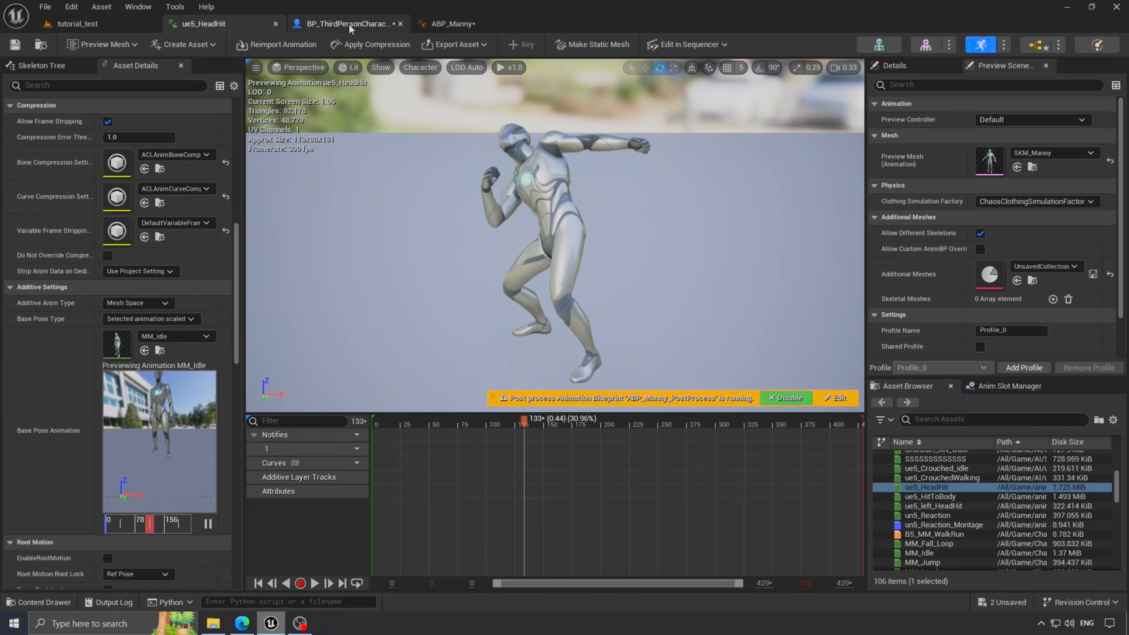
left_click(488, 31)
- Add ue5_HeadHit, ue5_HitToBody and ue5_left_HeadHit sequence players to the AnimGraph
scroll(644, 378, "down", 2)
left_click_drag(636, 378, 311, 249)
left_click_drag(549, 252, 399, 252)
scroll(555, 284, "up", 1)
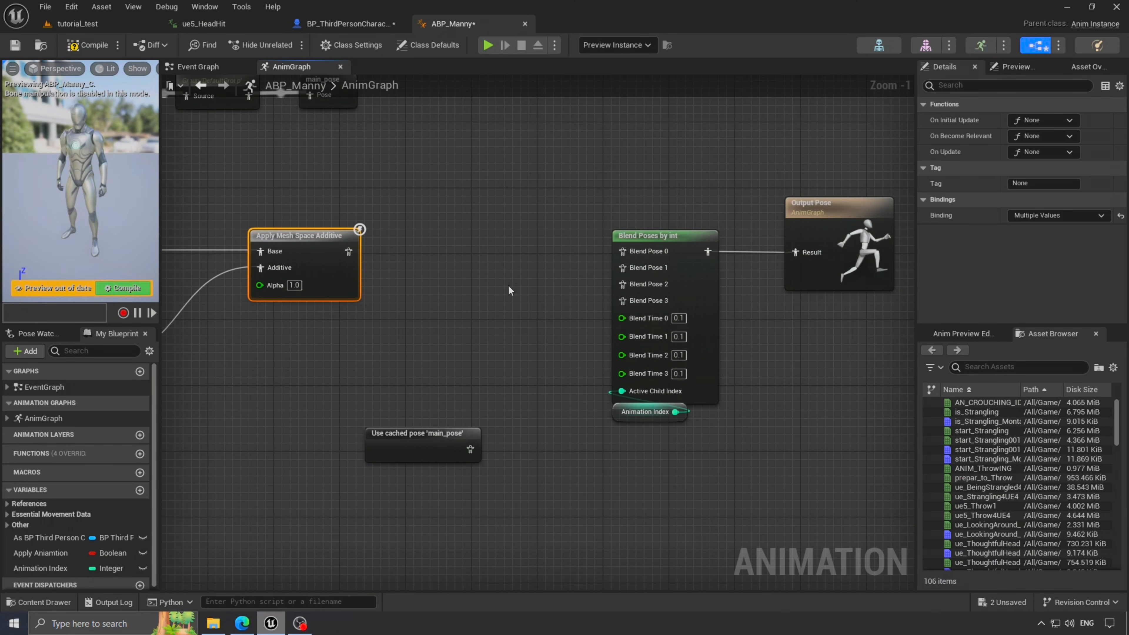
left_click_drag(437, 431, 583, 158)
left_click(39, 602)
left_click_drag(334, 465, 410, 332)
left_click(39, 602)
left_click_drag(383, 465, 331, 351)
left_click(38, 602)
left_click_drag(435, 465, 431, 508)
left_click_drag(444, 351, 376, 431)
right_click_drag(448, 303, 764, 268)
left_click_drag(275, 177, 668, 243)
- Feed the first additive to Blend Pose 0 and a ue5_HitToBody additive copy to Blend Pose 1
right_click(588, 204)
left_click(625, 148)
right_click_drag(625, 148, 472, 111)
left_click_drag(498, 352, 482, 571)
left_click_drag(521, 239, 796, 241)
left_click_drag(542, 363, 319, 462)
left_click_drag(231, 191, 480, 267)
key("ctrl+v")
left_click_drag(345, 470, 665, 405)
left_click_drag(753, 389, 795, 257)
left_click_drag(685, 373, 478, 385)
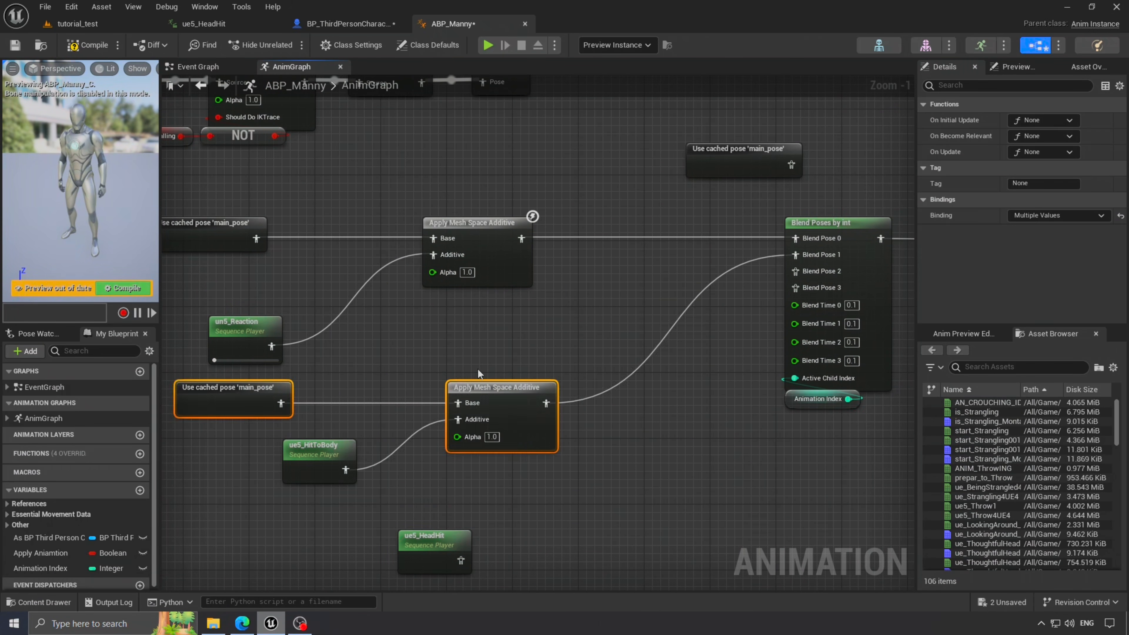
- Line up the ue5_HitToBody additive branch under the first branch
scroll(483, 445, "down", 2)
right_click_drag(484, 445, 517, 327)
left_click_drag(331, 221, 324, 176)
left_click_drag(377, 315, 346, 302)
left_click_drag(262, 249, 533, 331)
left_click_drag(524, 270, 506, 225)
left_click_drag(239, 218, 532, 294)
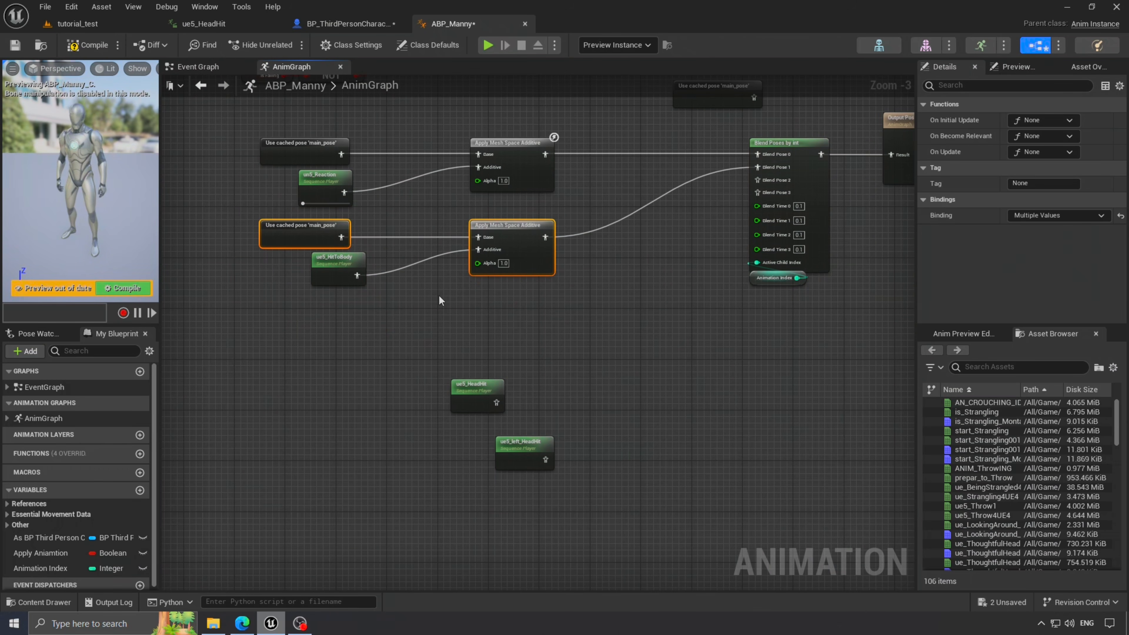
- Add ue5_HeadHit and ue5_left_HeadHit additive branches feeding Blend Poses 2 and 3
key("ctrl+v")
key("ctrl+v")
left_click_drag(496, 403, 517, 327)
left_click_drag(545, 460, 729, 420)
left_click_drag(479, 394, 422, 343)
left_click_drag(522, 448, 525, 433)
left_click_drag(482, 378, 764, 467)
left_click_drag(744, 399, 504, 406)
left_click_drag(577, 313, 763, 184)
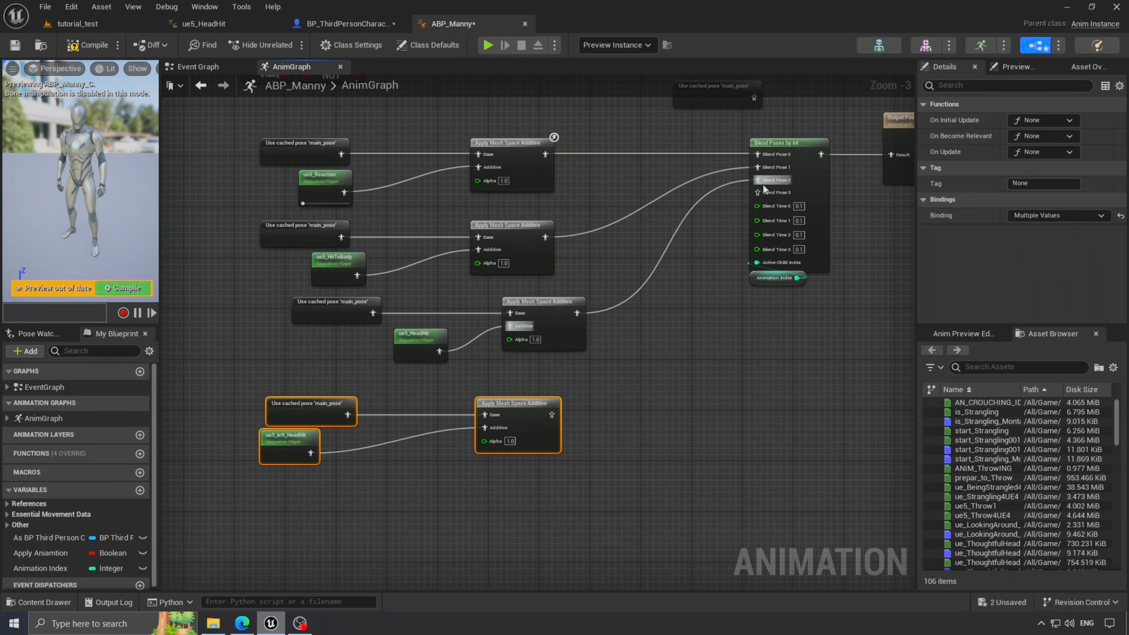
left_click_drag(572, 425, 551, 415)
left_click(615, 347)
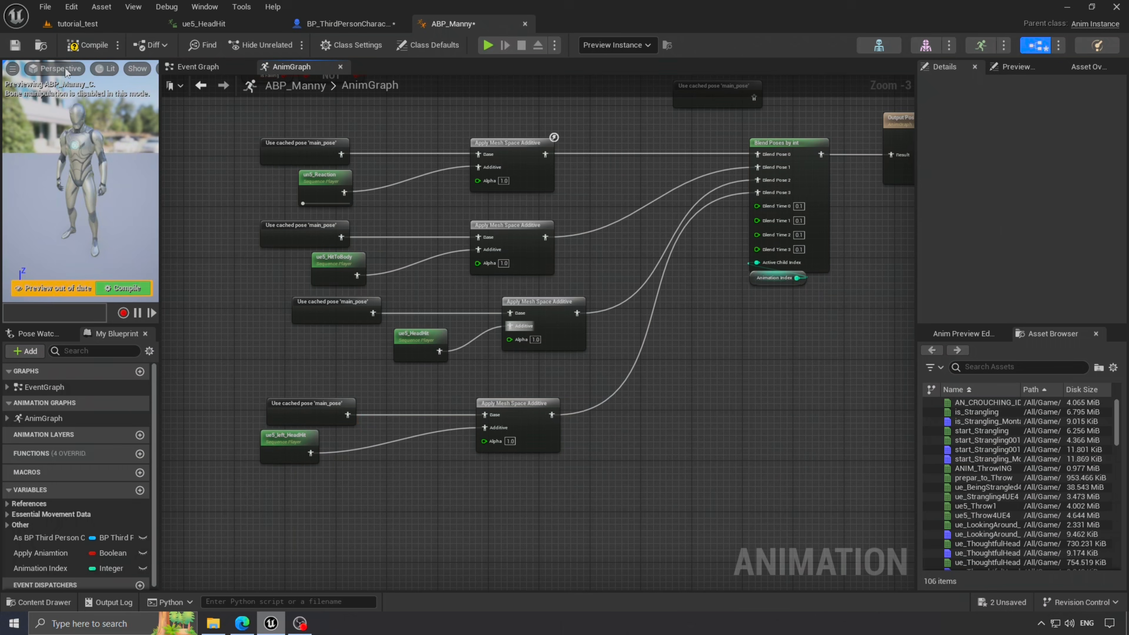
- Compile the animation blueprint and move the Animation Index node lower
left_click(76, 45)
right_click_drag(667, 386, 580, 414)
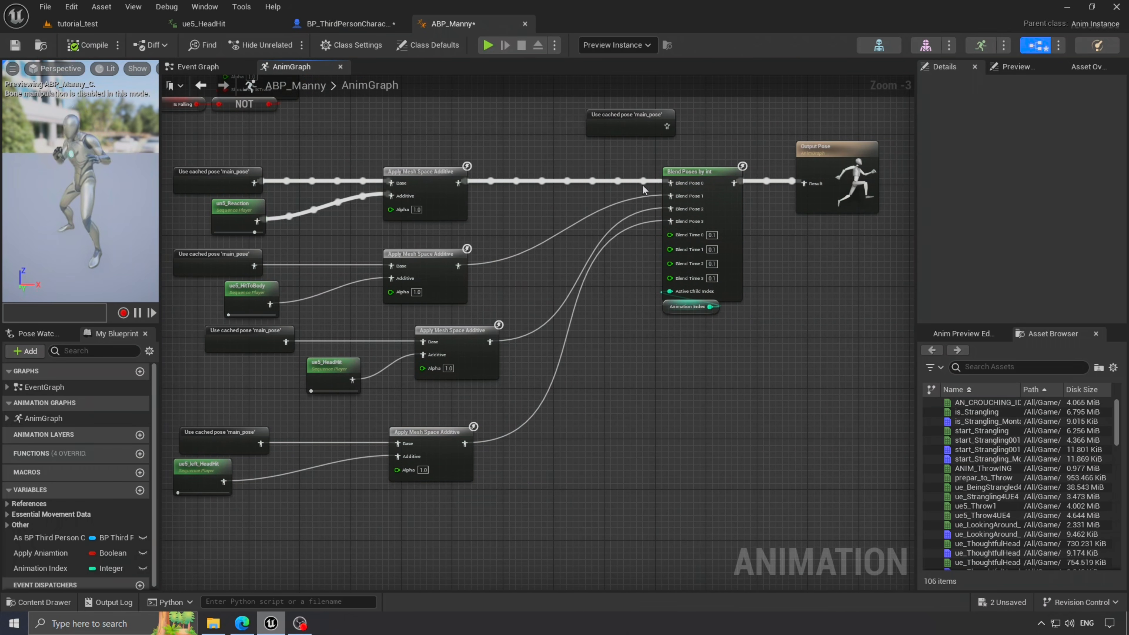
scroll(644, 190, "up", 1)
right_click_drag(568, 176, 658, 206)
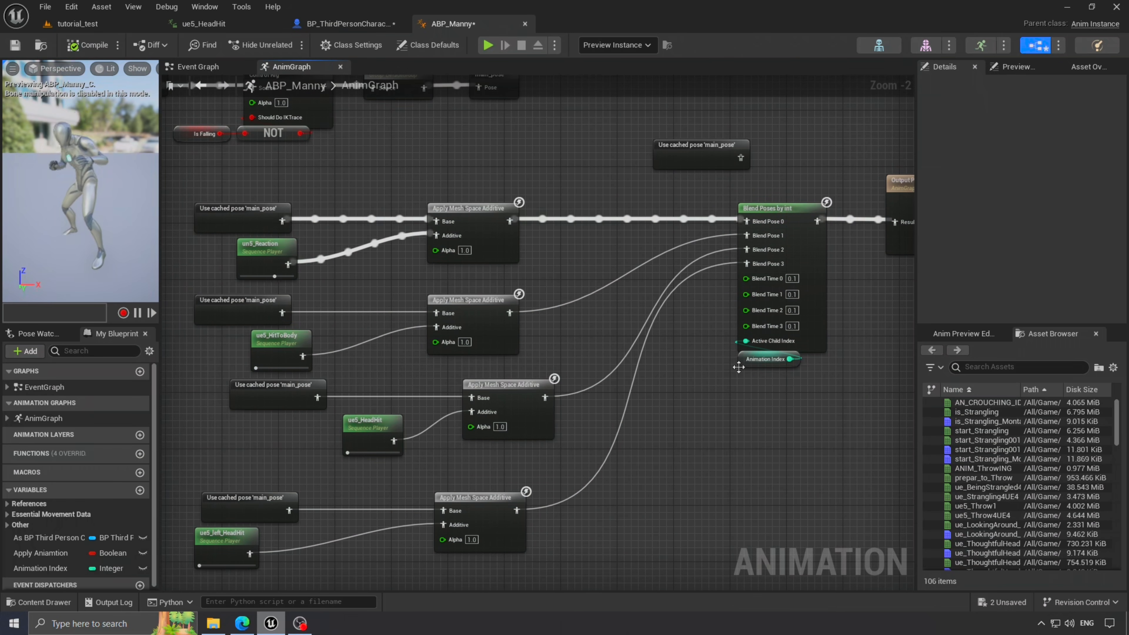
left_click_drag(750, 362, 741, 395)
- Add a fifth pose pin, shift additives to Poses 1–4, connect main_pose to Pose 0, recompile
right_click(779, 209)
left_click(809, 511)
scroll(696, 300, "up", 2)
left_click_drag(763, 252, 762, 271, "ctrl")
left_click_drag(763, 233, 761, 252, "ctrl")
left_click_drag(762, 214, 762, 233, "ctrl")
left_click_drag(763, 196, 761, 214, "ctrl")
left_click_drag(763, 195, 759, 111)
left_click(88, 45)
- Check the ue5_HitToBody player's settings, then switch to the tutorial_test level
scroll(636, 354, "down", 1)
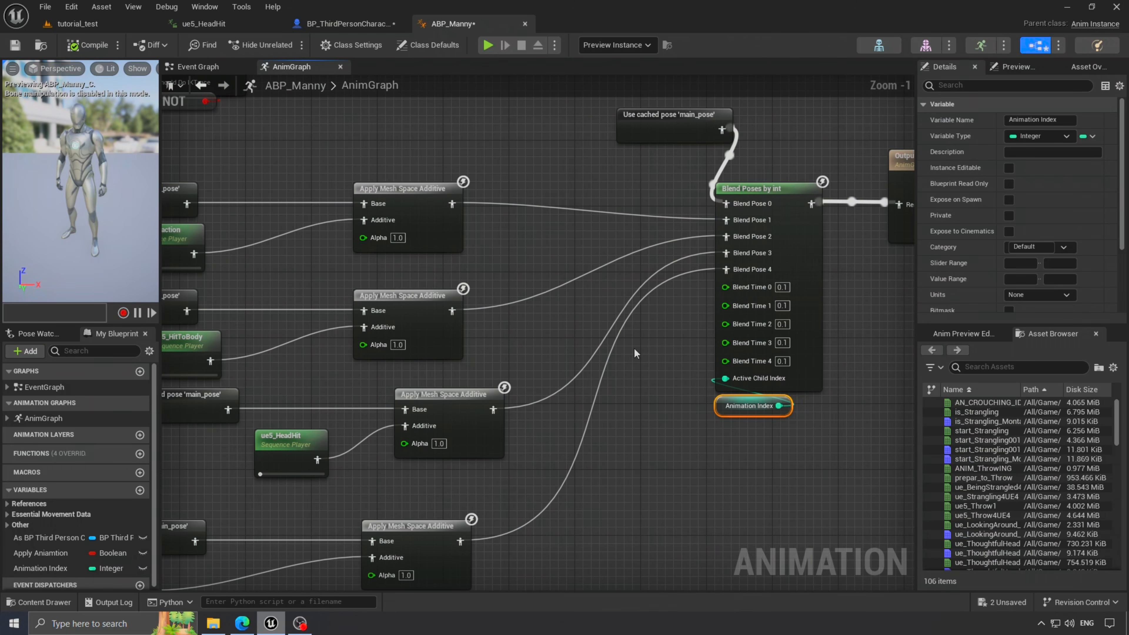
scroll(763, 385, "down", 2)
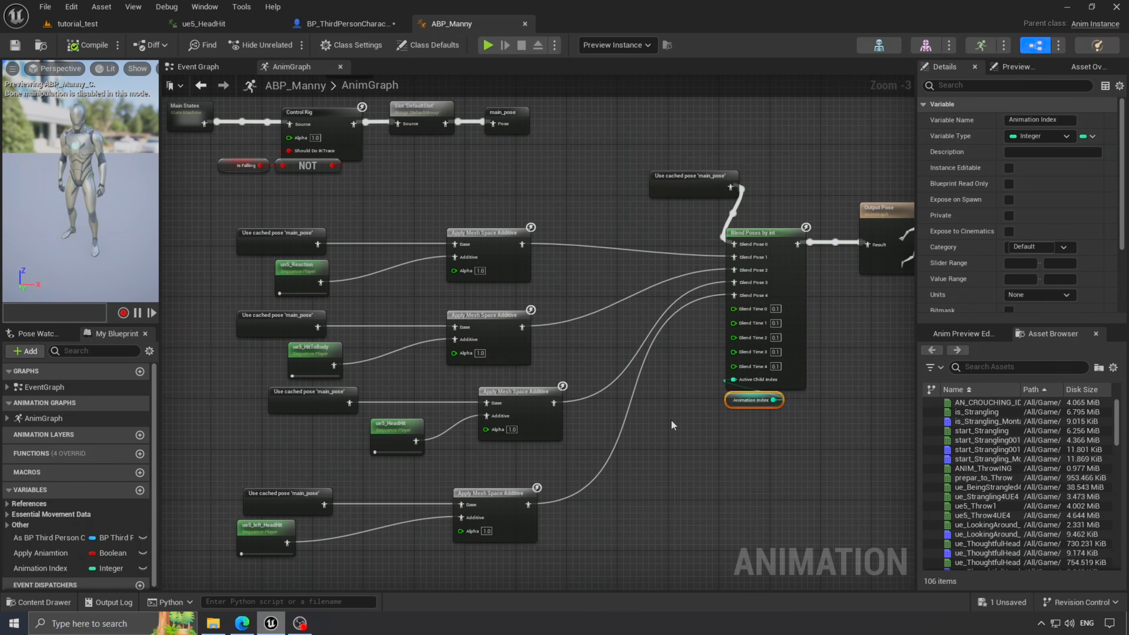
right_click_drag(671, 425, 724, 345)
left_click(369, 278)
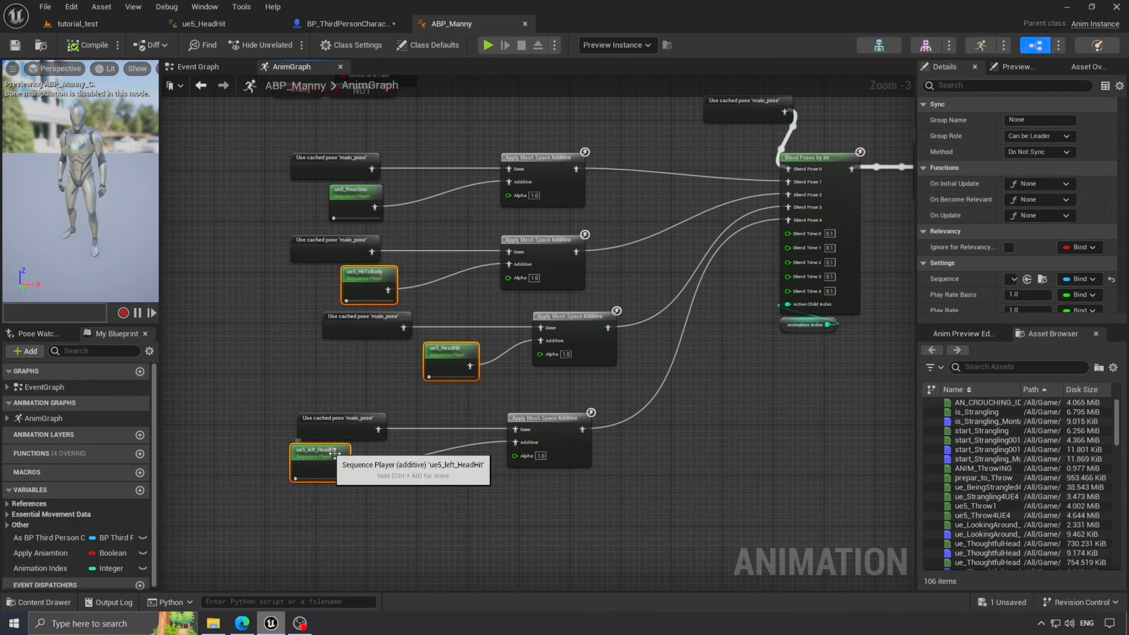
scroll(953, 216, "down", 3)
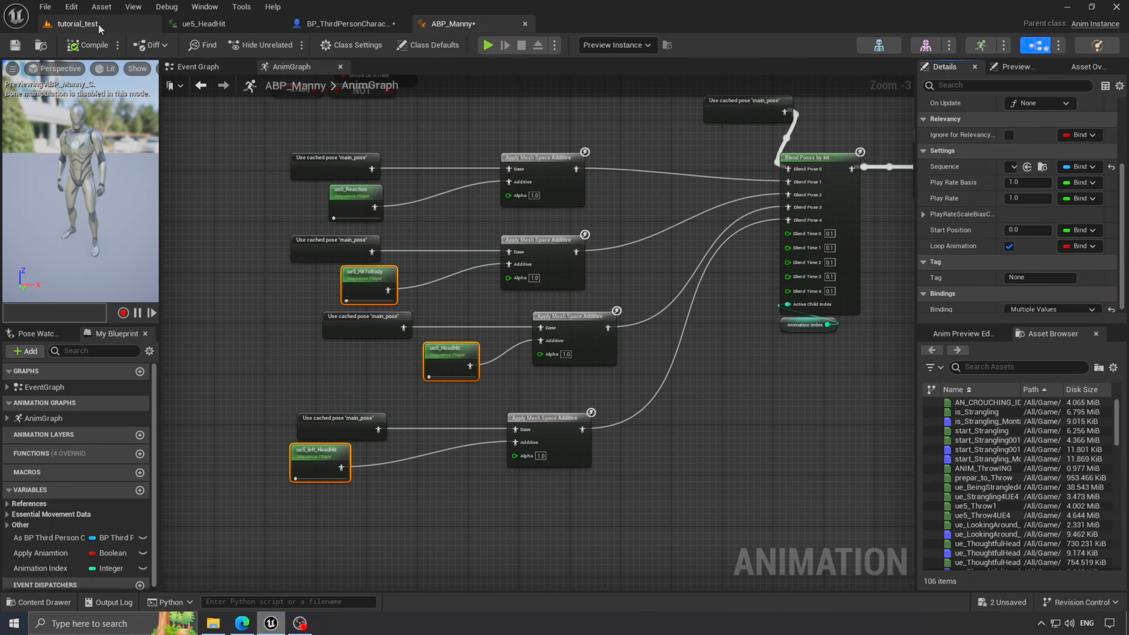
left_click(77, 23)
key("alt+p")
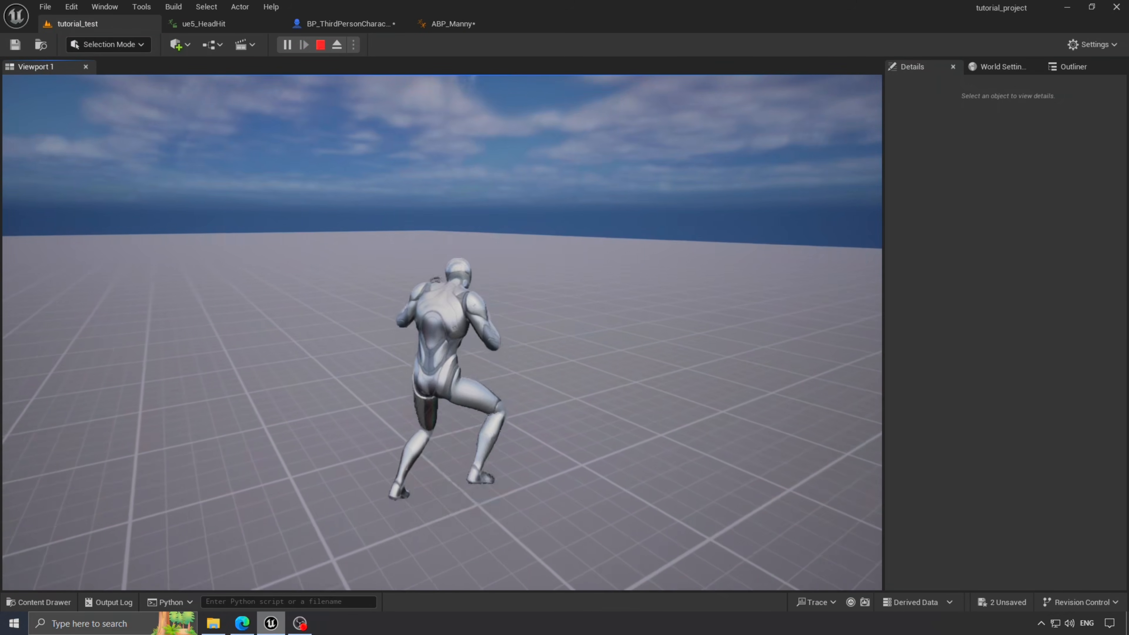
key("2")
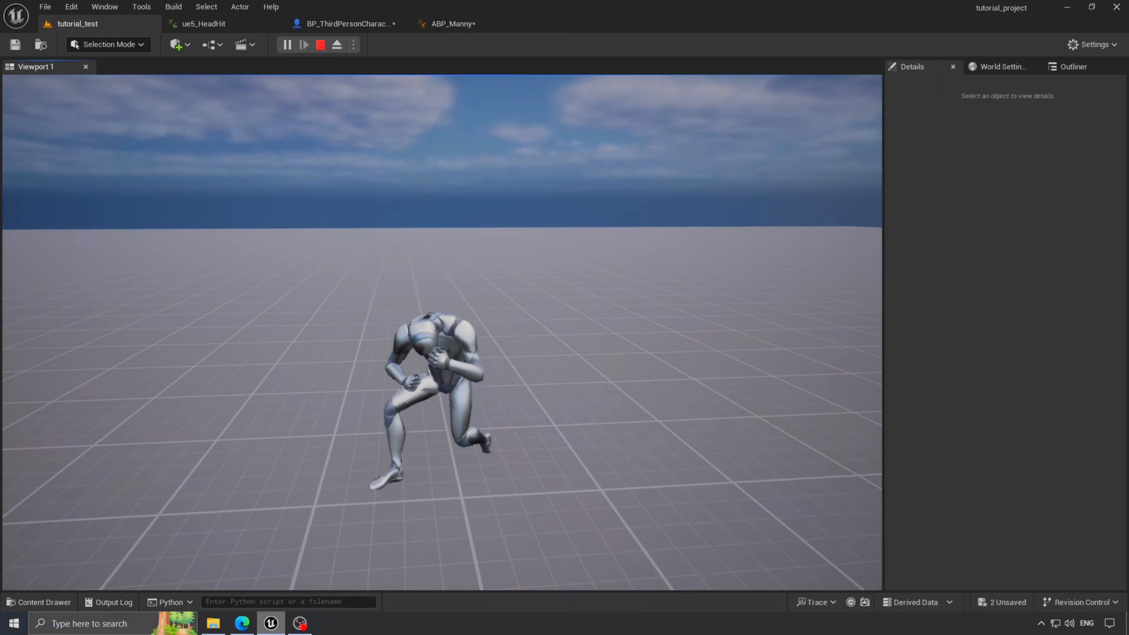
key("3")
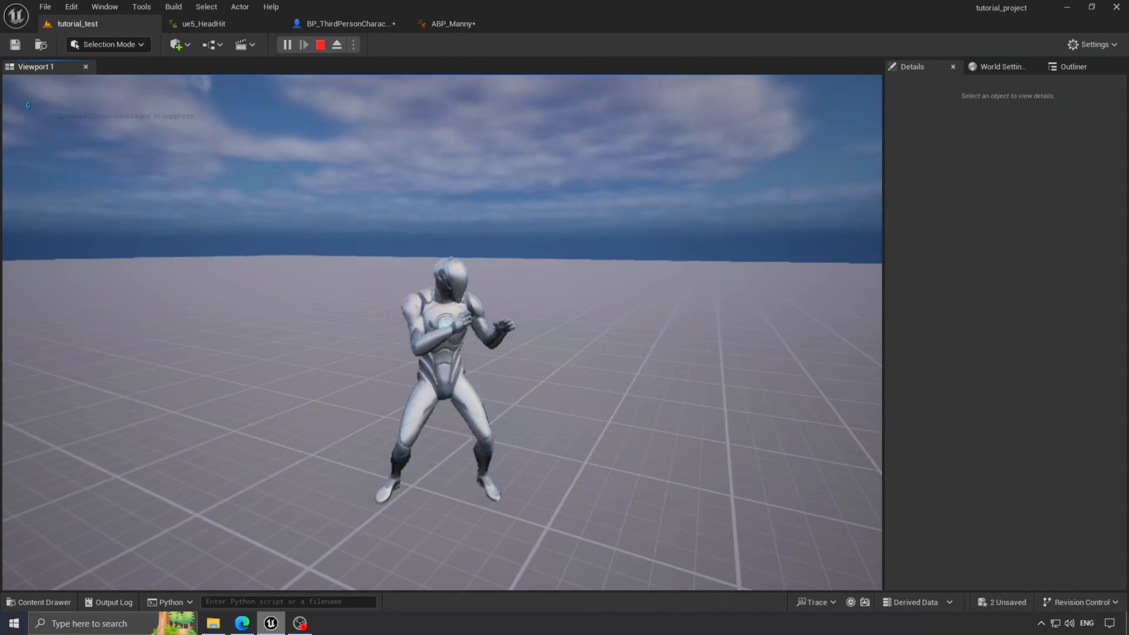
key("w")
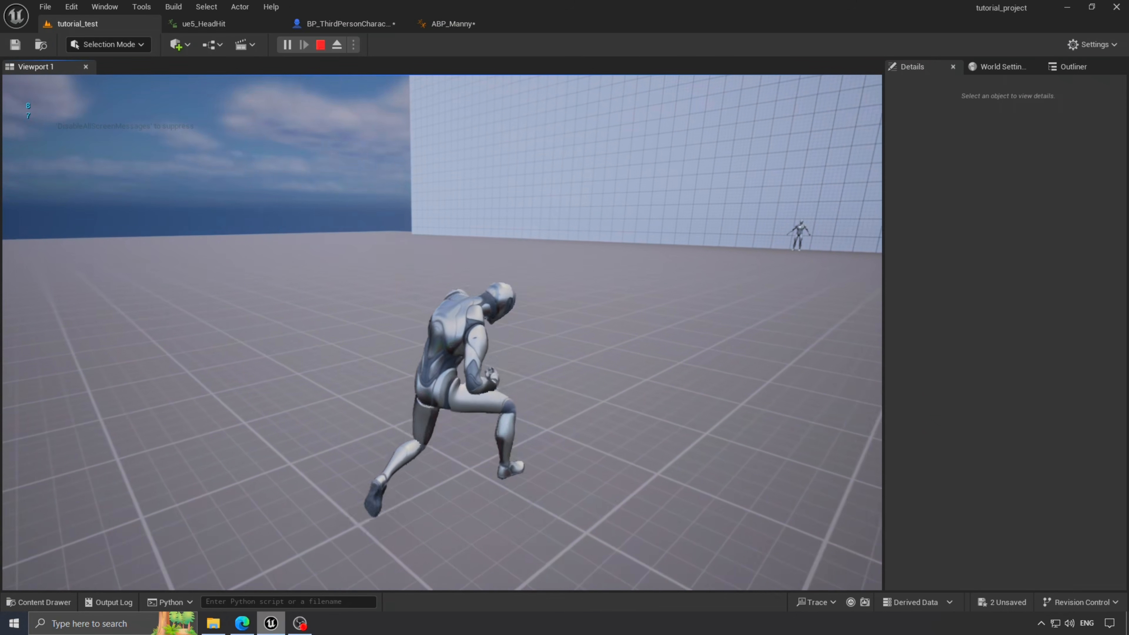
key("w")
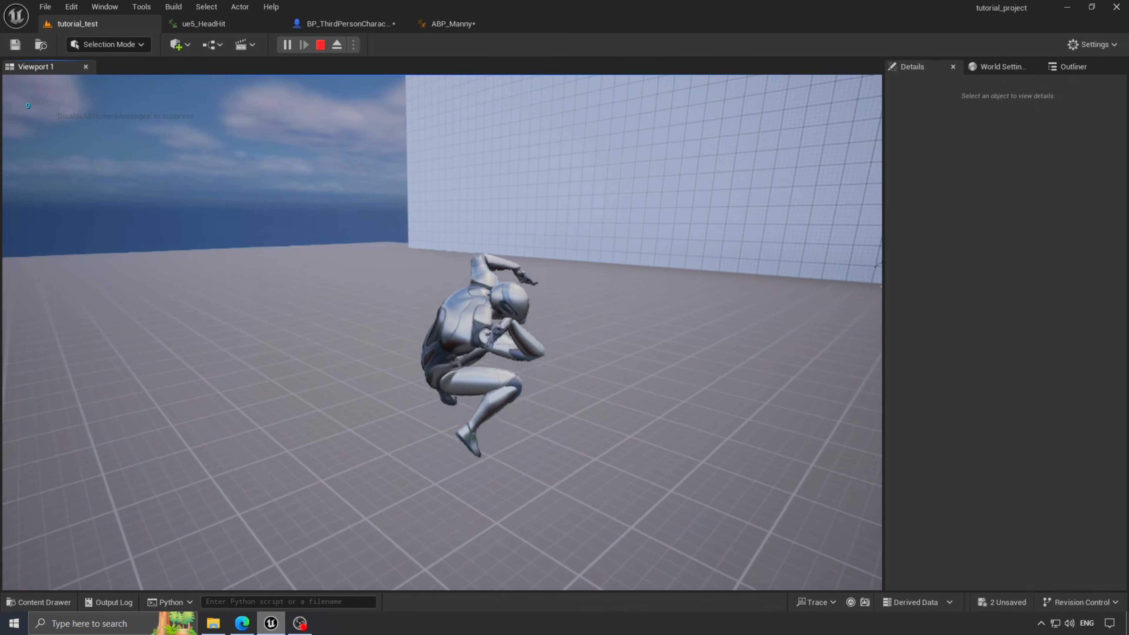
key("w")
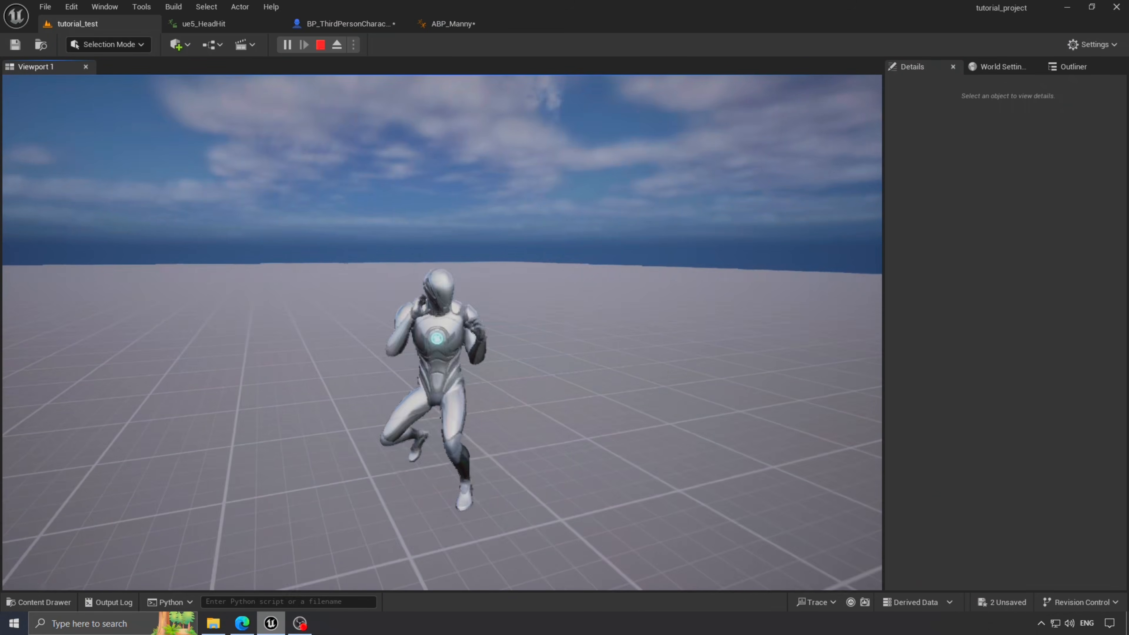
key("a")
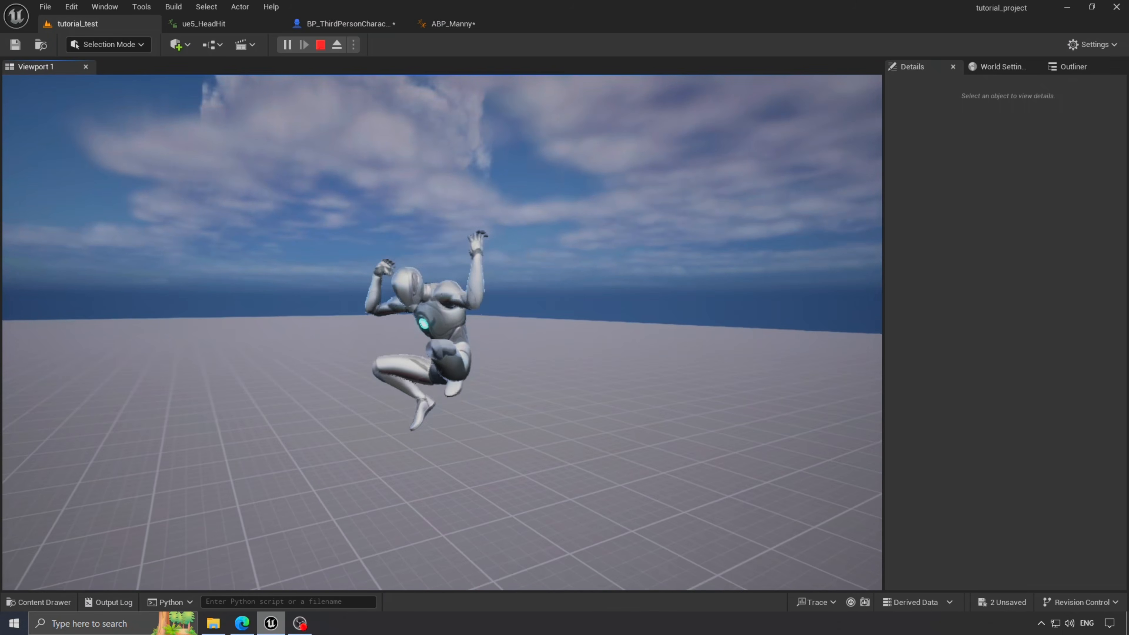
key("Escape")
right_click_drag(467, 358, 447, 451)
key("s")
- Save all changes in ABP_Manny and move the cached main_pose node up and left
left_click(462, 24)
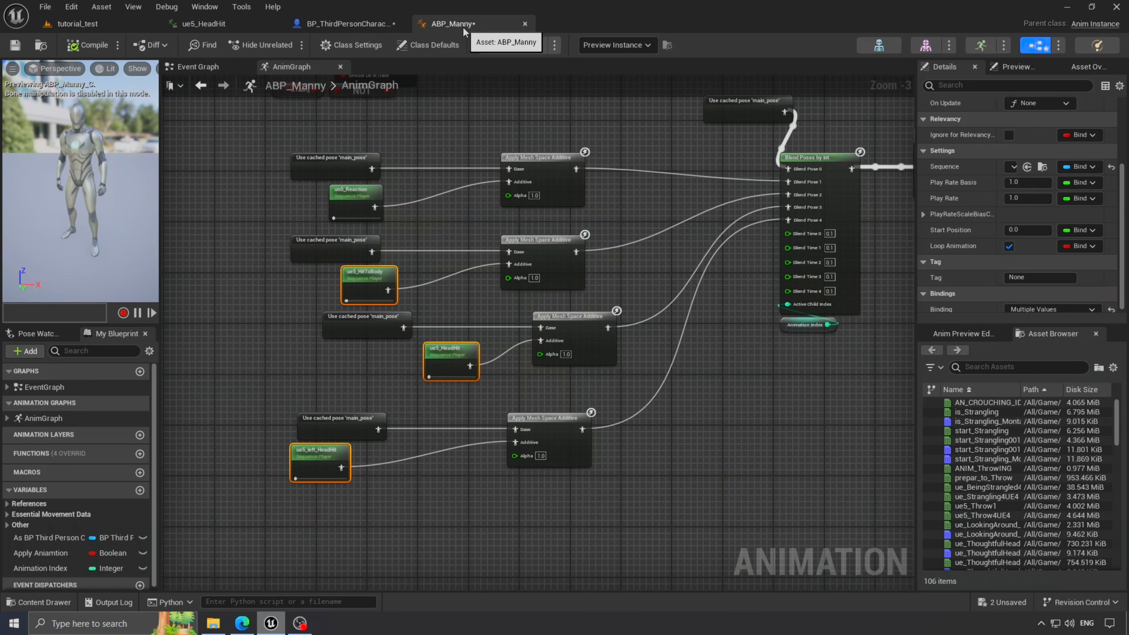
left_click(687, 452)
key("ctrl+shift+s")
left_click(662, 441)
scroll(698, 387, "down", 1)
right_click_drag(689, 211, 630, 225)
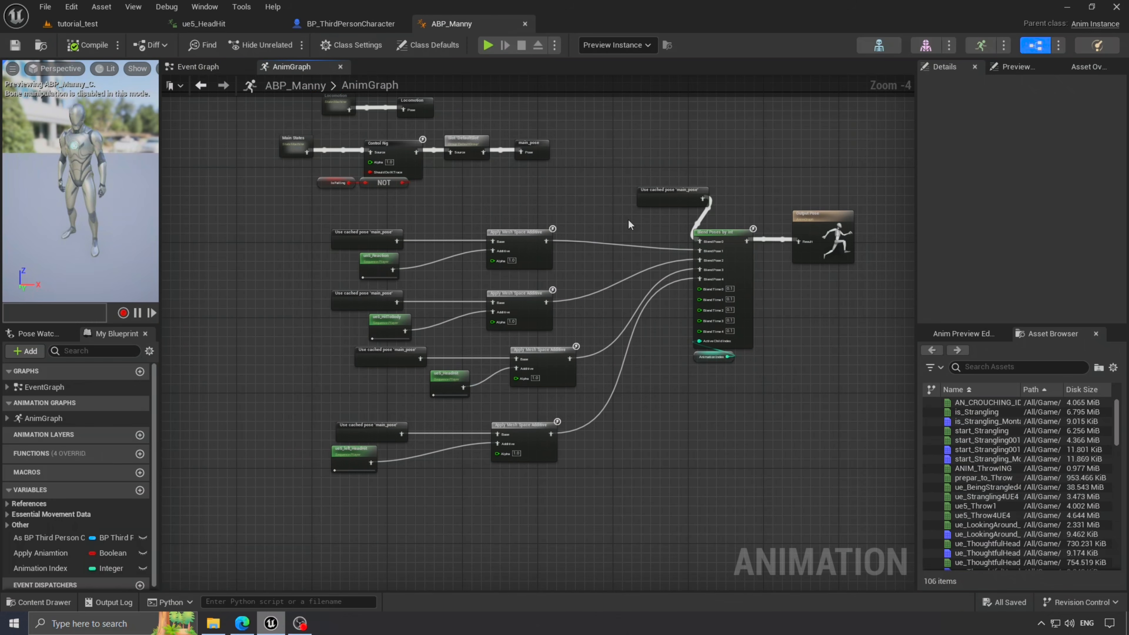
scroll(712, 433, "up", 2)
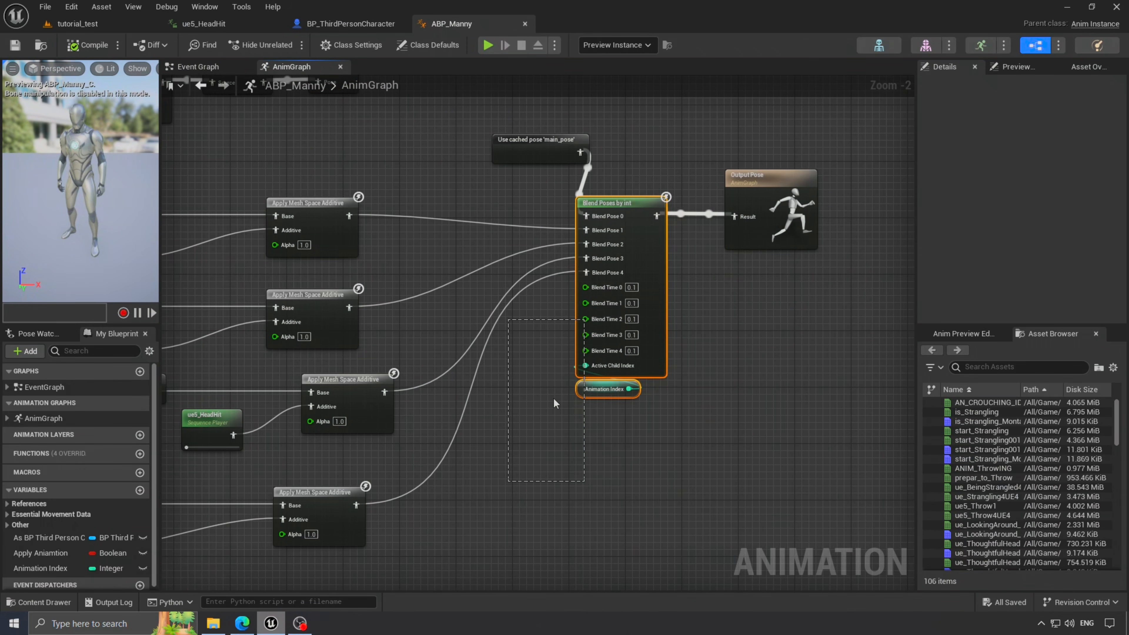
left_click_drag(521, 154, 457, 132)
- Search 'enum' in the animation folder's create menu and add an Enumeration asset
key("ctrl+space")
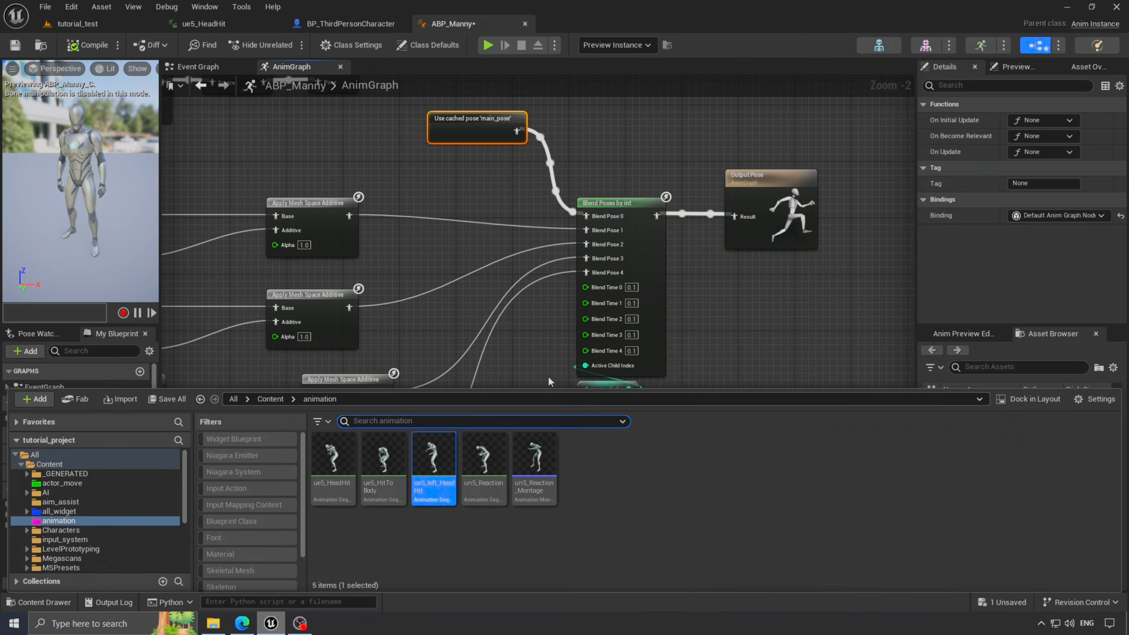
right_click(638, 522)
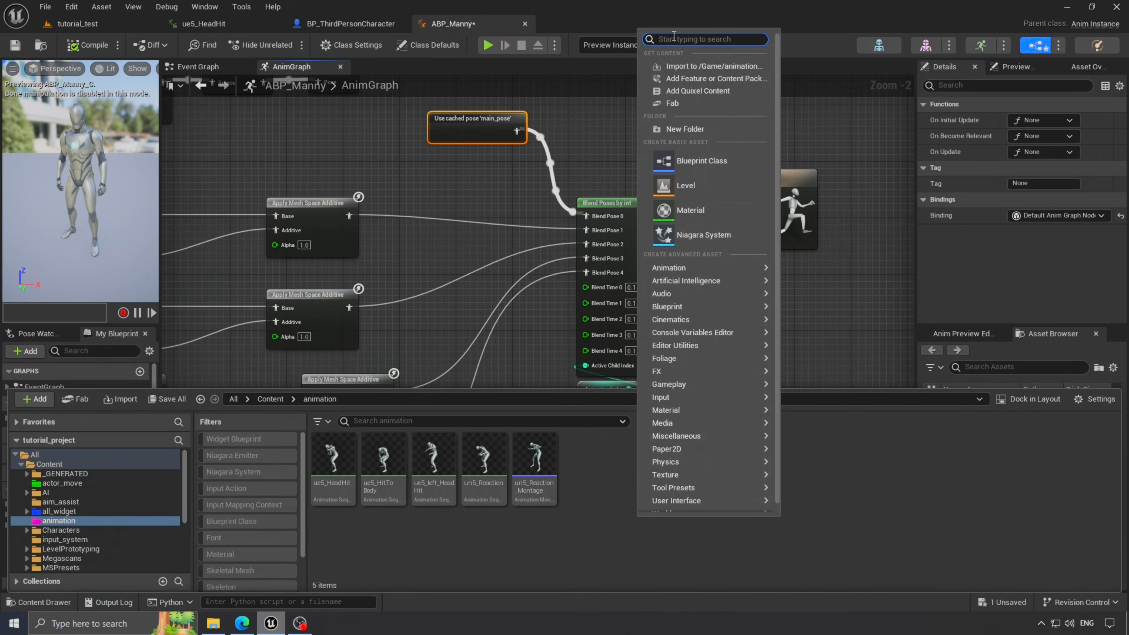
type("enum")
left_click(666, 67)
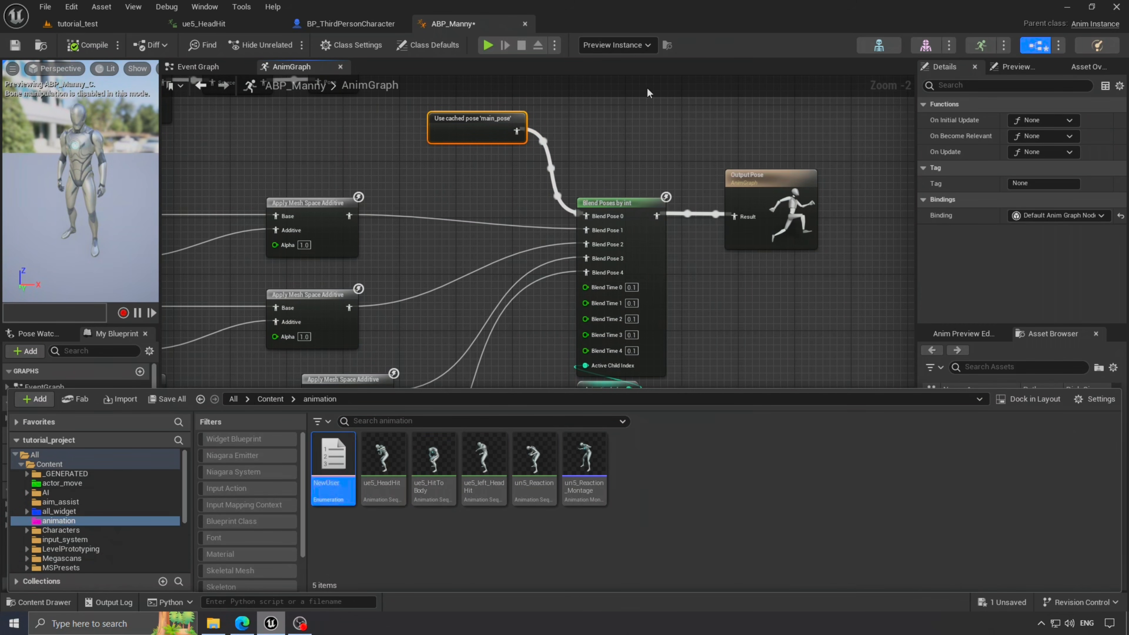
left_click(26, 602)
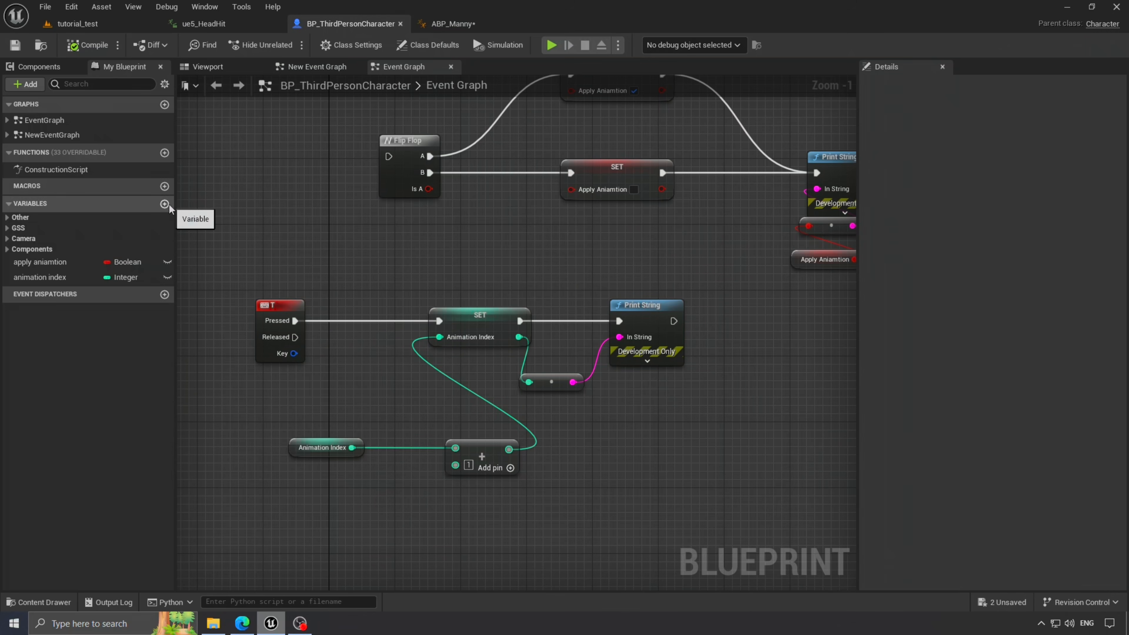
- Add a 'pose test' variable of the Pose Test enum type and compile
left_click(165, 204)
type("pose ter")
type("t")
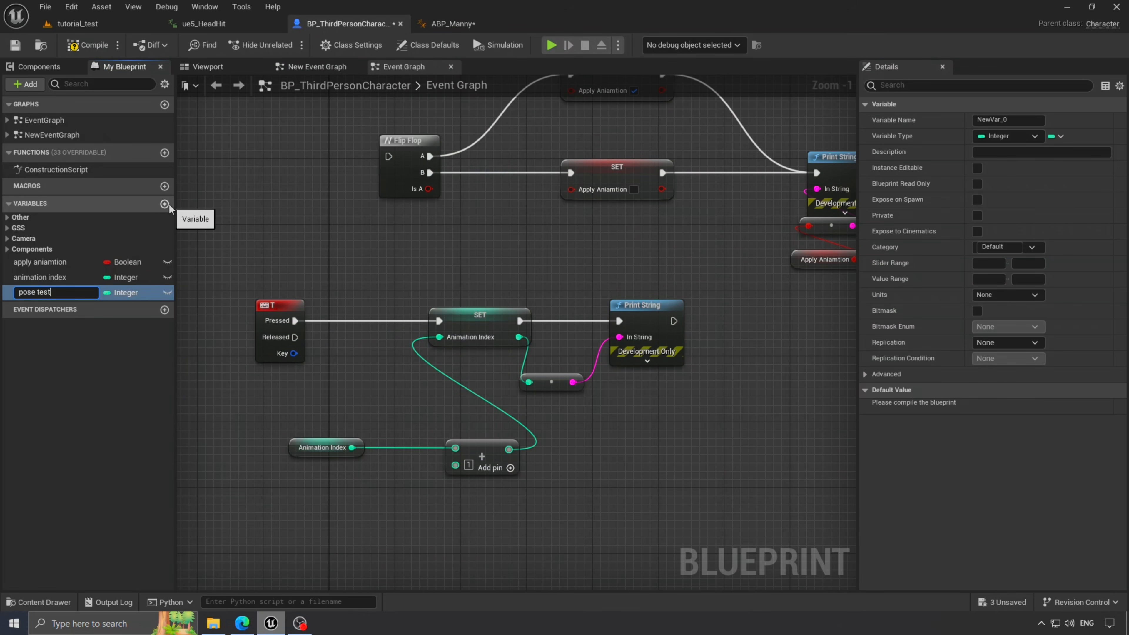
left_click(133, 293)
type("pose test")
left_click(167, 337)
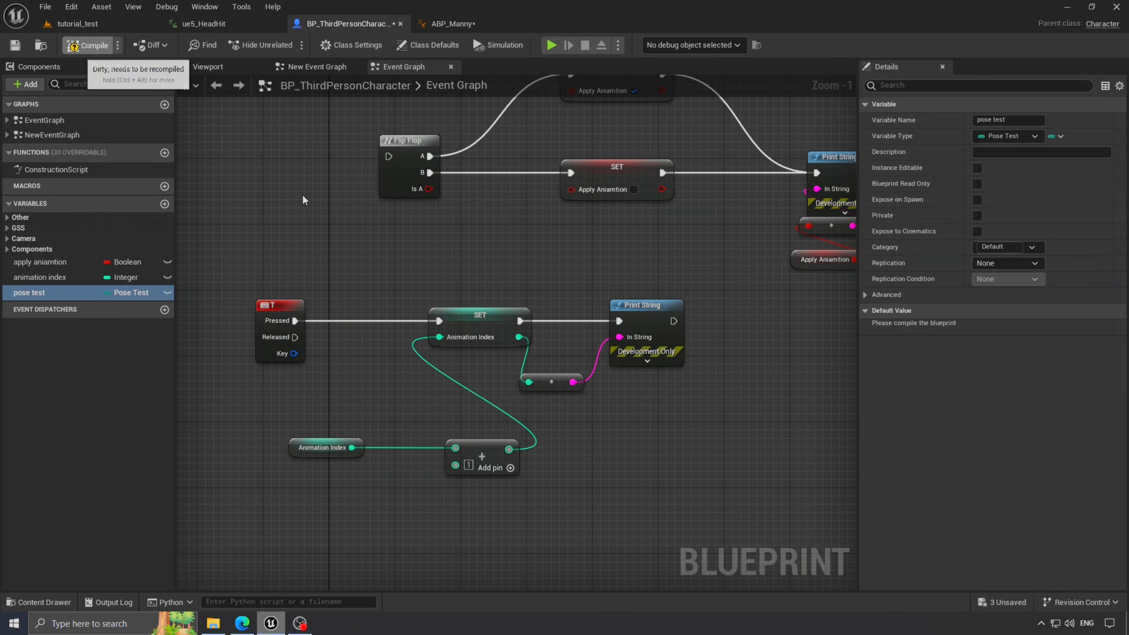
left_click(87, 45)
- Make the T key event set Pose Test to Pose Test + 1
left_click_drag(427, 491, 344, 549)
double_click(365, 263)
key("Delete")
left_click_drag(287, 252, 295, 458)
right_click_drag(378, 542, 377, 411)
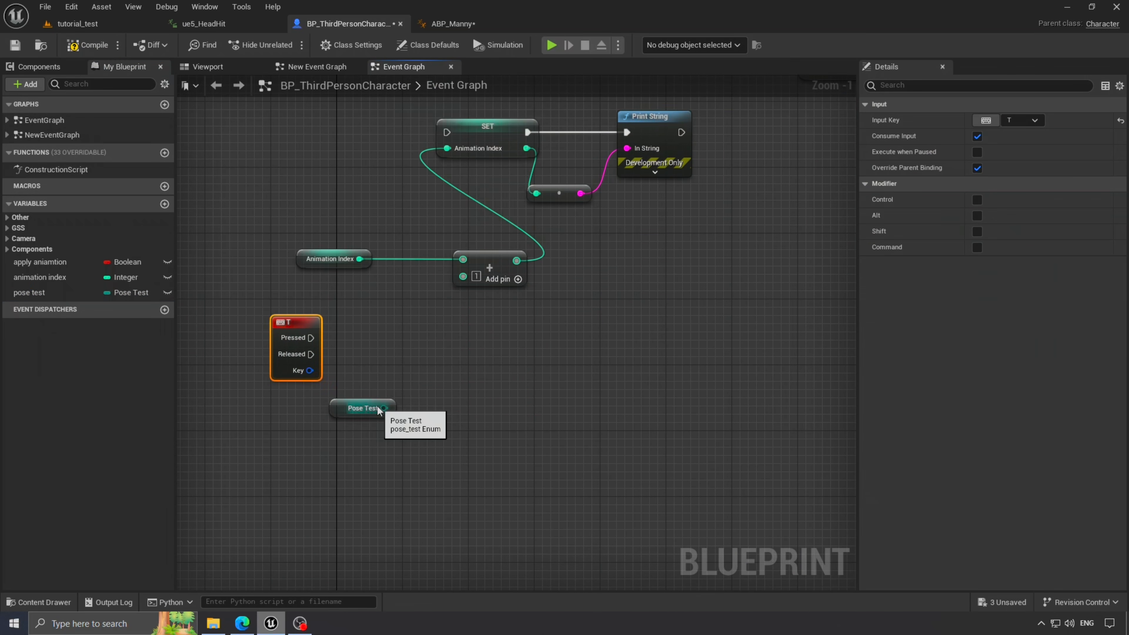
left_click_drag(383, 408, 425, 463)
left_click(411, 482)
type("1")
left_click_drag(30, 293, 450, 466)
left_click(421, 392)
key("q")
left_click_drag(258, 309, 536, 362)
- Paste a Print String after SET Pose Test, fed by Pose Test through Enum to String
left_click(653, 117)
key("ctrl+v")
left_click_drag(585, 361, 683, 361)
left_click_drag(435, 379, 634, 379)
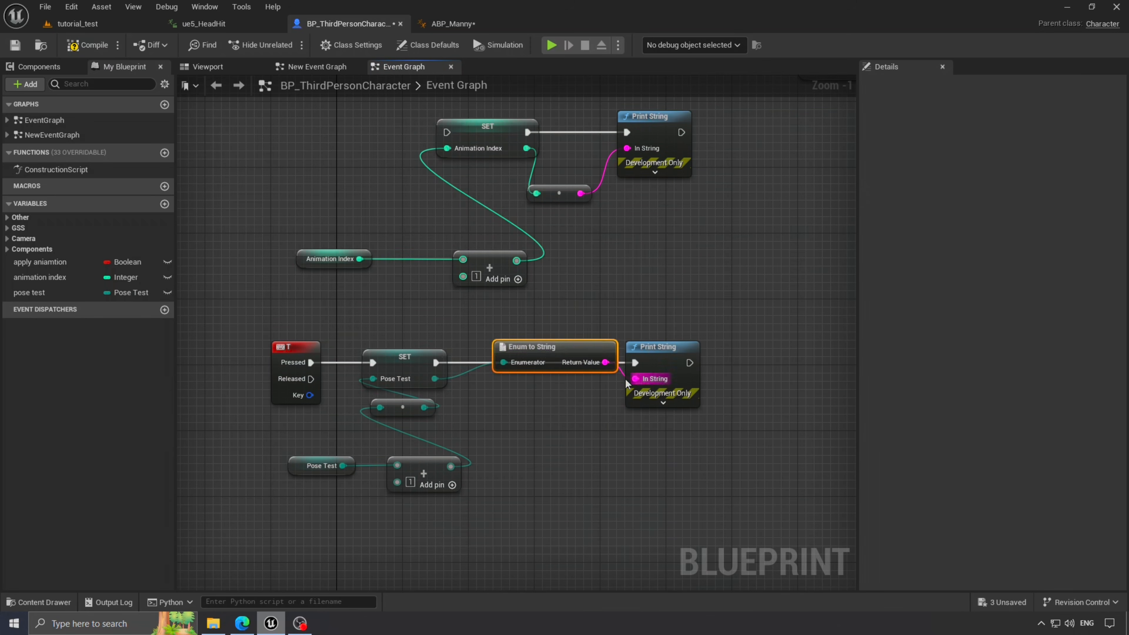
left_click_drag(554, 349, 550, 400)
- Compile the character blueprint and return to ABP_Manny's Event Graph
left_click(91, 45)
left_click(452, 24)
left_click(198, 67)
- Get the character's Pose Test and store it in a SET Pose Test after Animation Index
left_click_drag(257, 347, 672, 371)
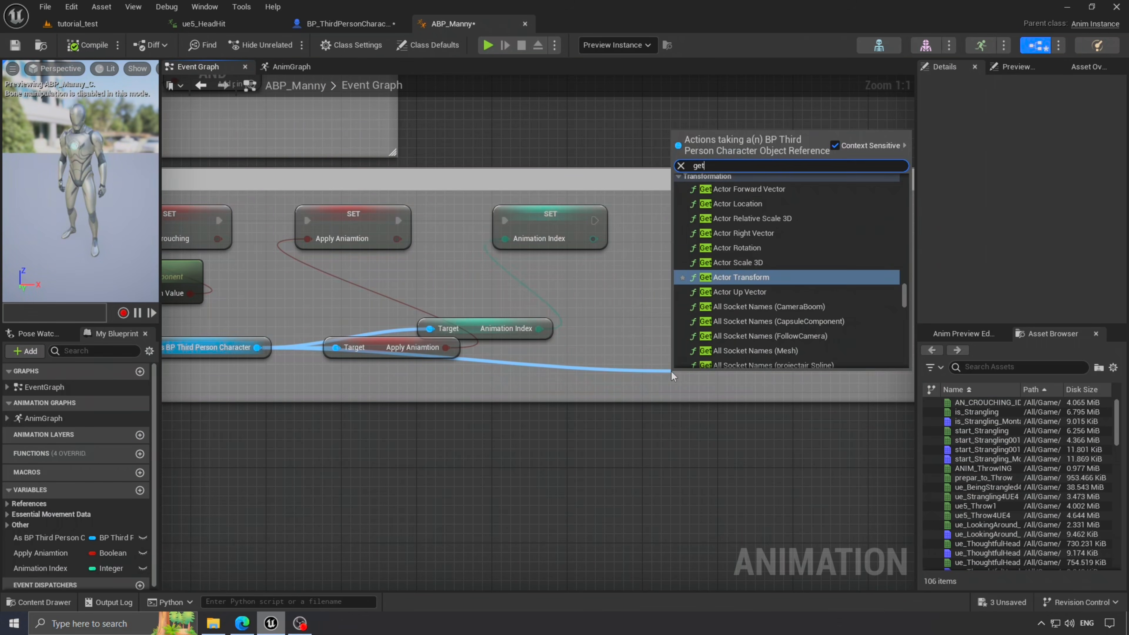
type("get enu")
key("BackSpace")
key("BackSpace")
key("BackSpace")
type("pose test")
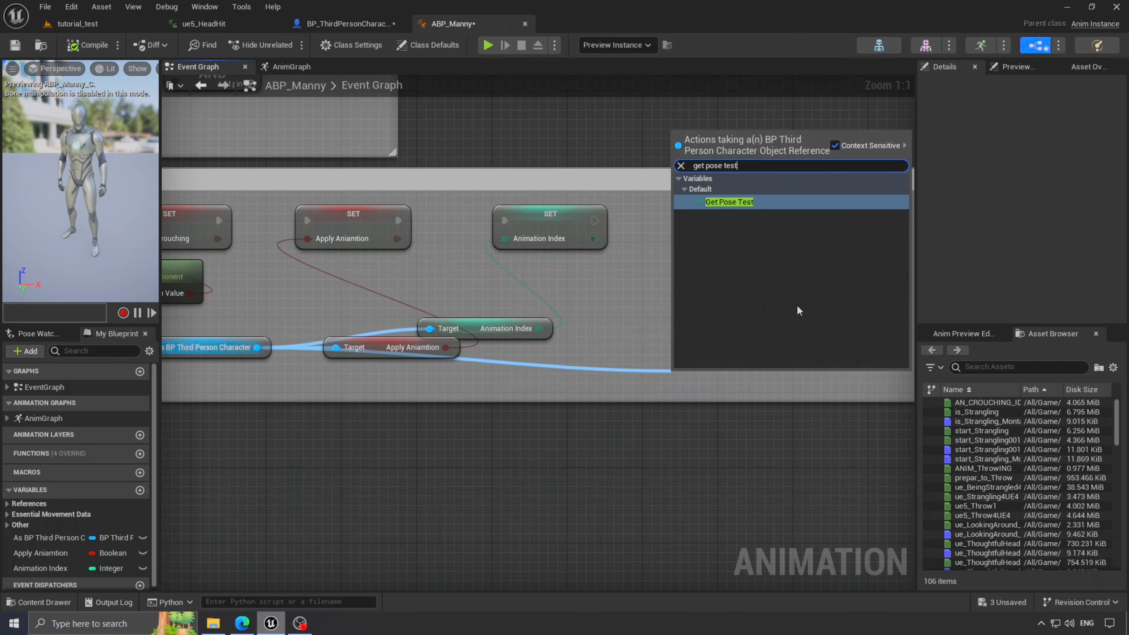
left_click(733, 201)
left_click_drag(753, 366, 723, 249)
left_click(753, 298)
left_click_drag(595, 221, 730, 258)
left_click_drag(751, 261, 695, 224)
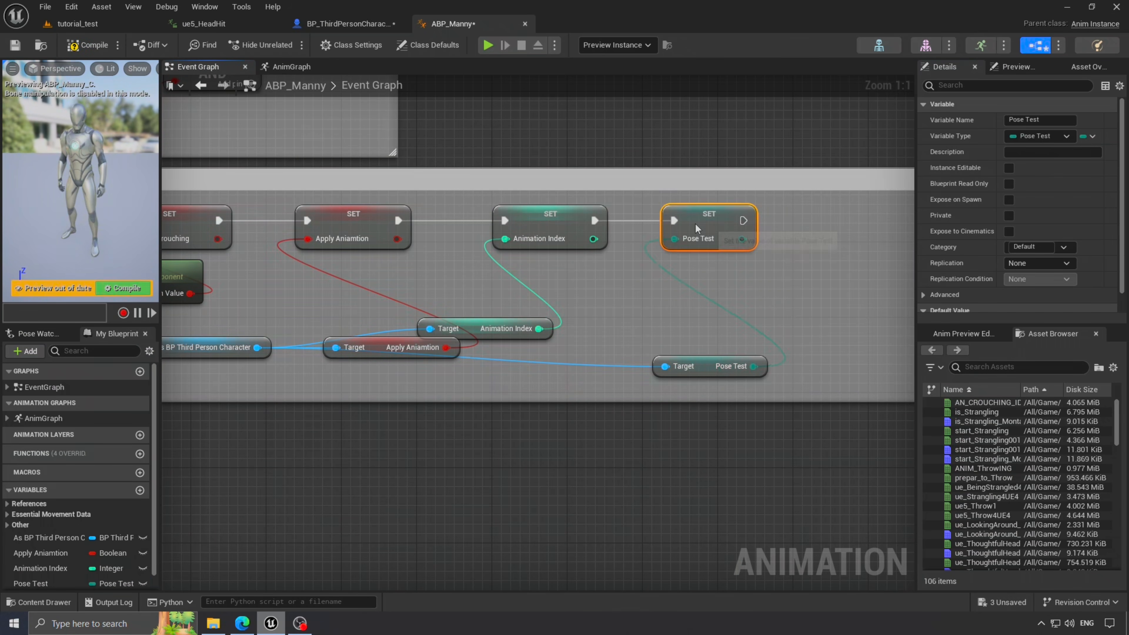
- Add a Blend Poses (pose_test) node to the AnimGraph
left_click(292, 67)
right_click(581, 459)
type("blen")
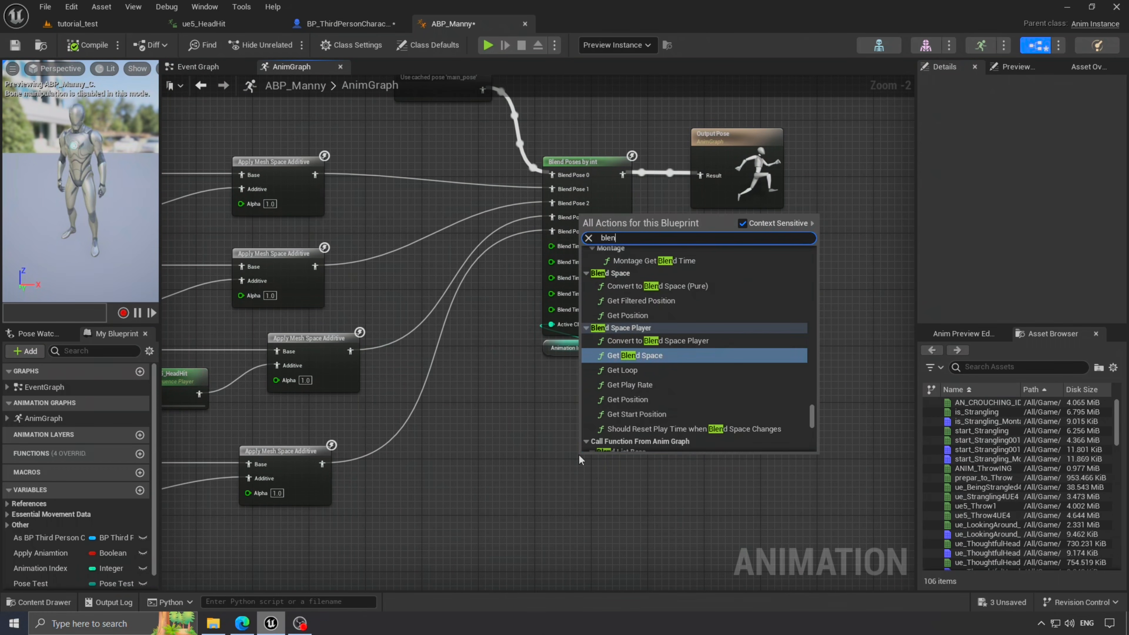
type("d pose")
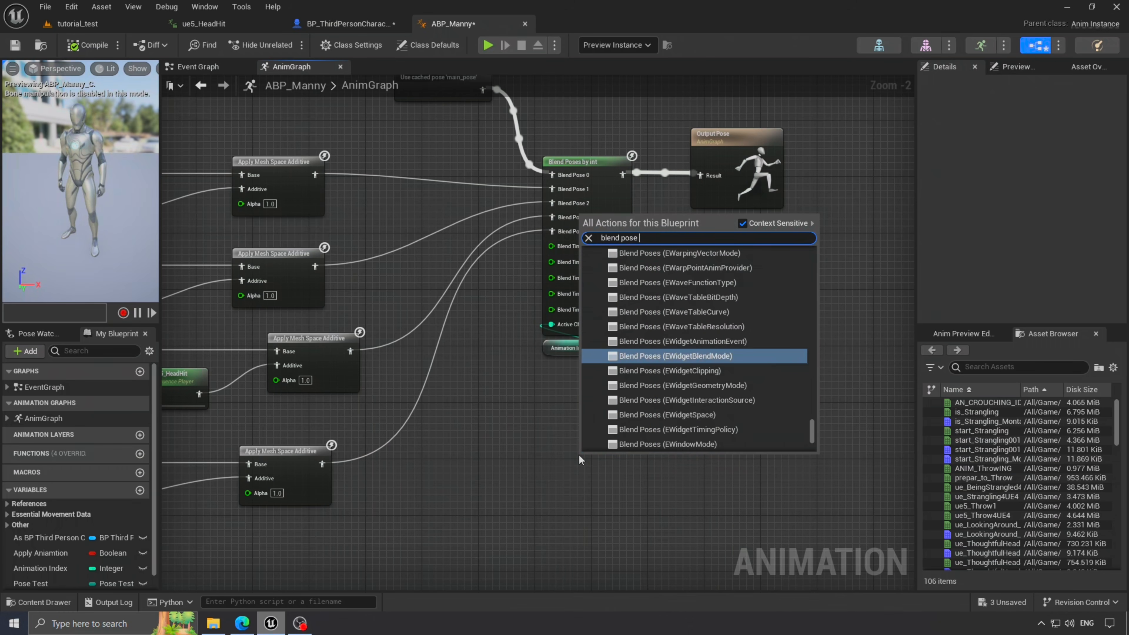
type(" by")
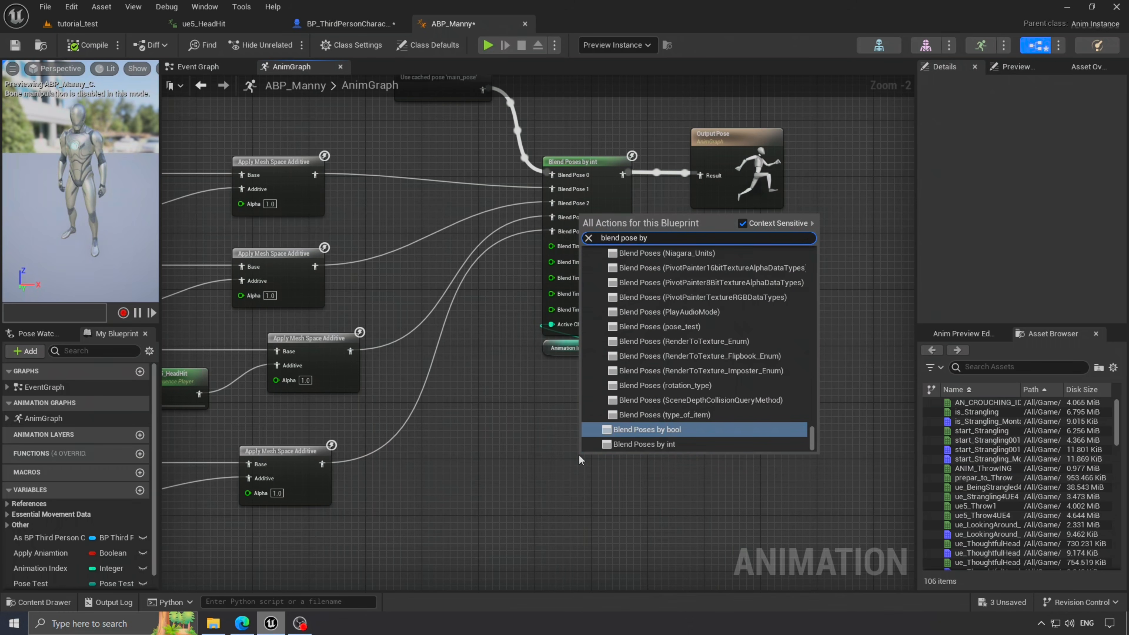
key("BackSpace")
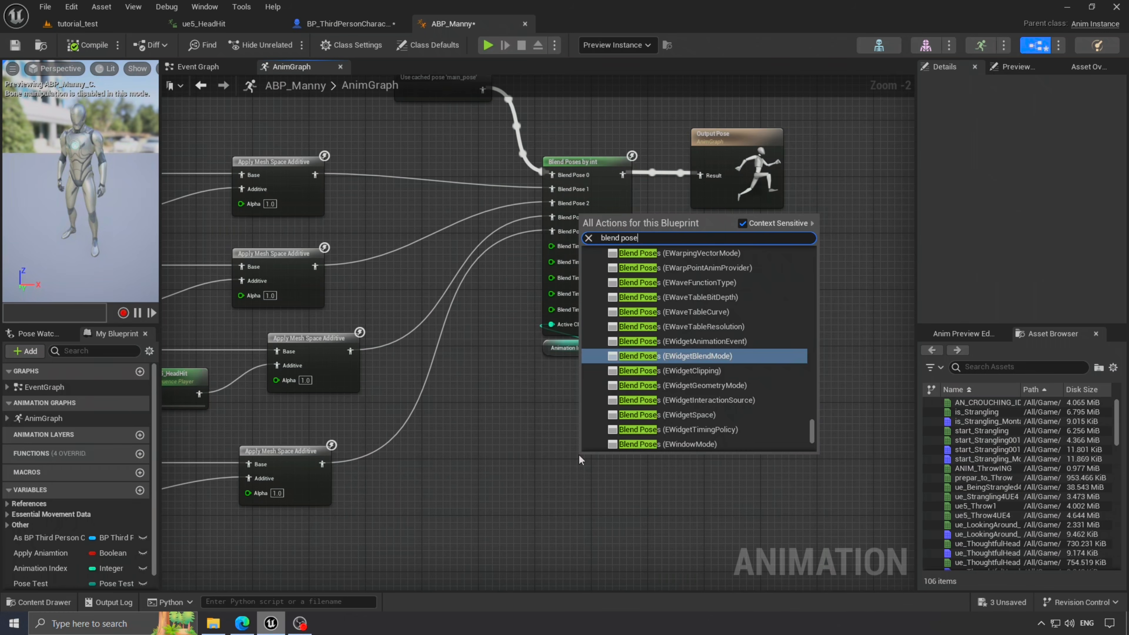
type("se test")
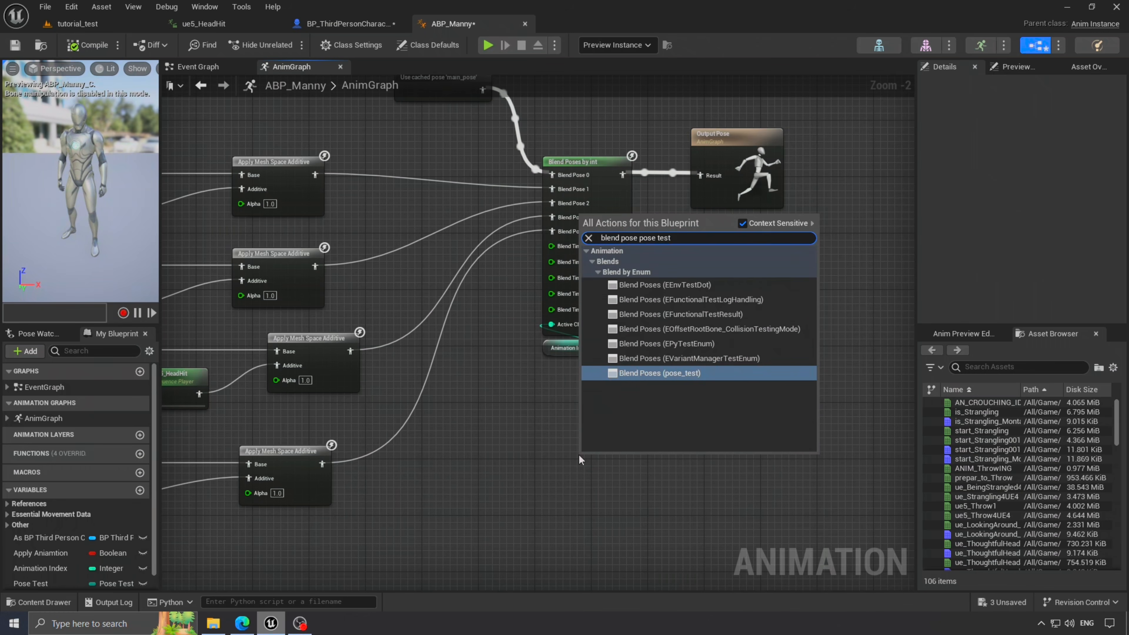
left_click(716, 374)
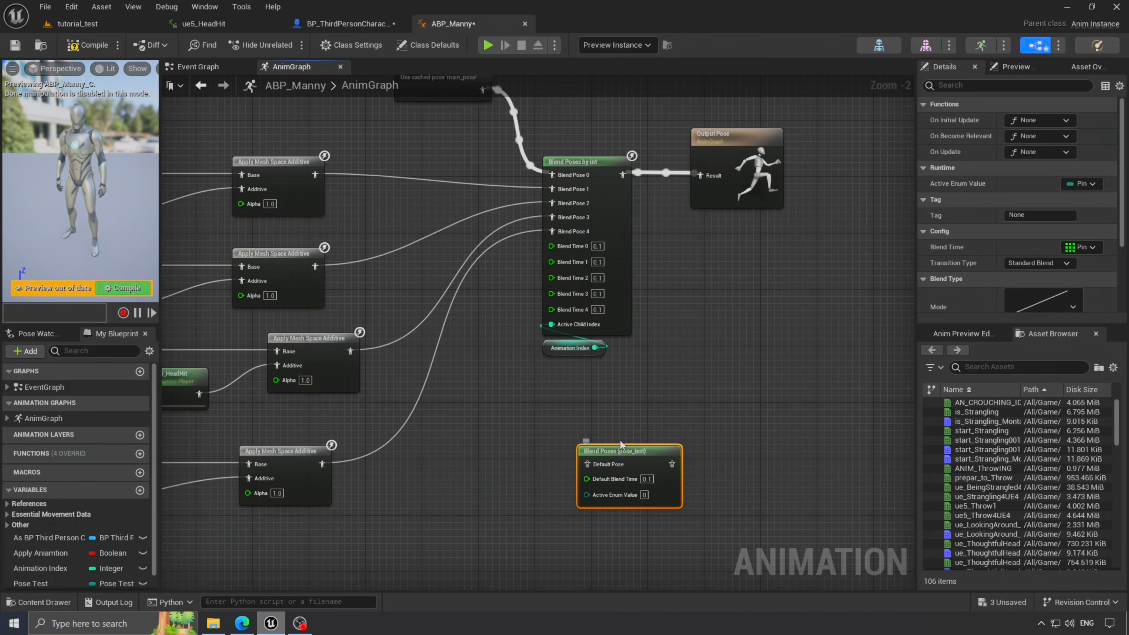
scroll(508, 332, "up", 2)
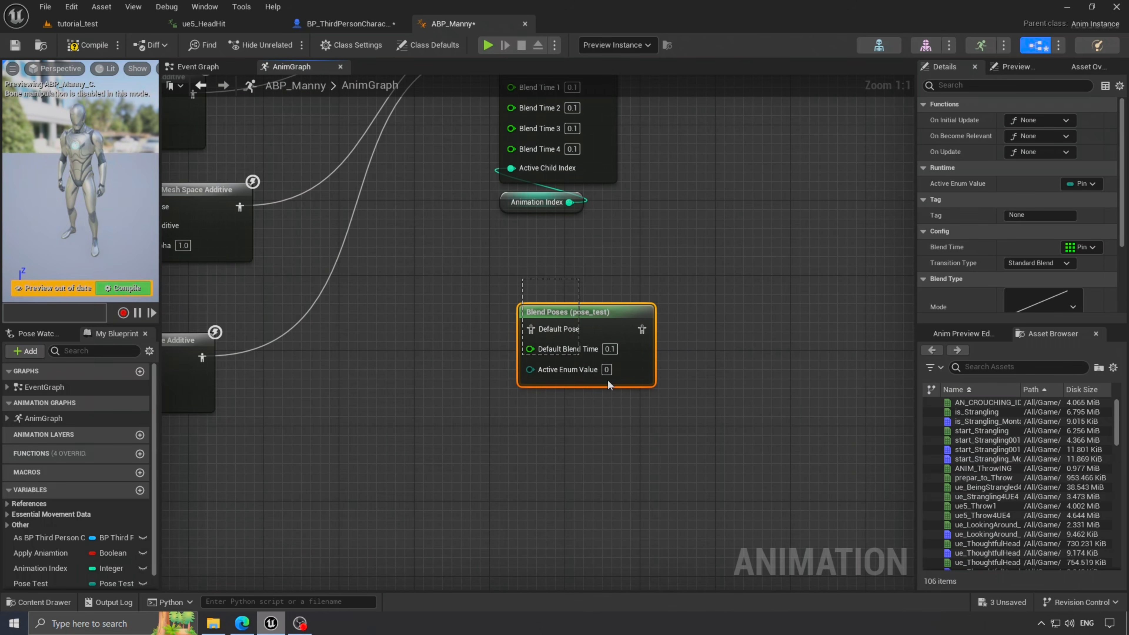
left_click(653, 267)
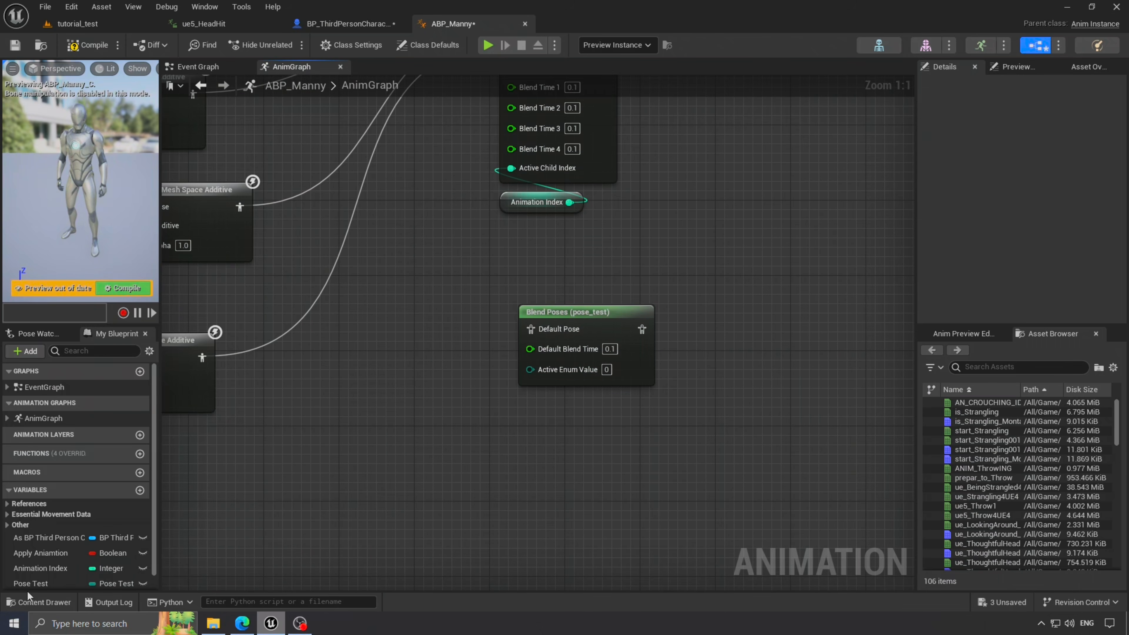
- Place a Pose Test getter and wire it into Active Enum Value
left_click_drag(29, 584, 396, 427)
left_click(541, 468)
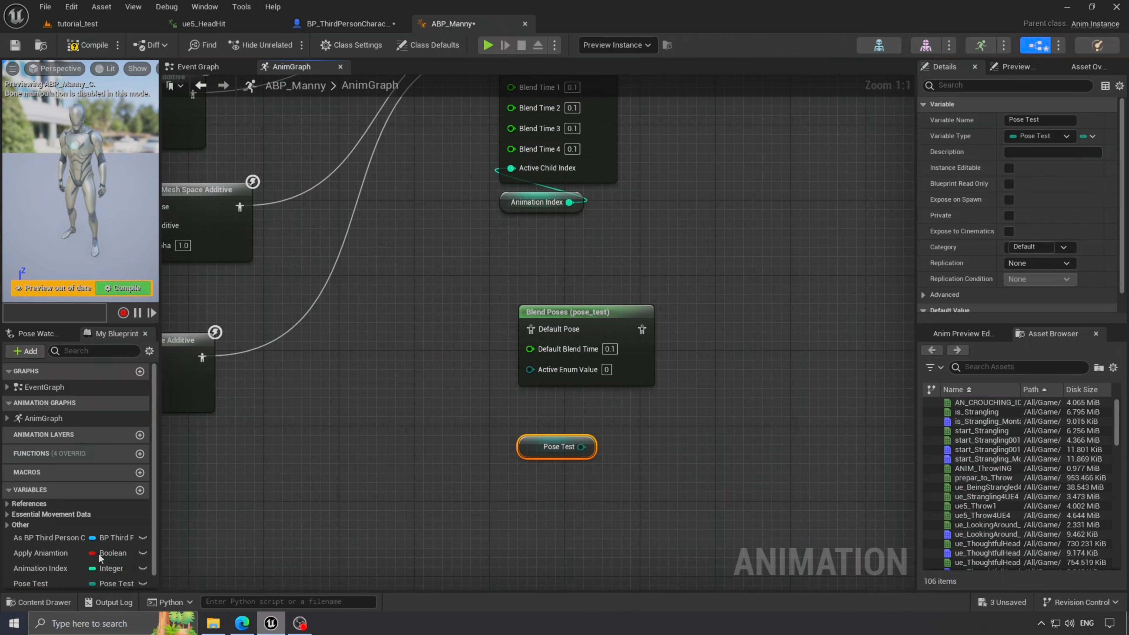
left_click(31, 602)
left_click(575, 276)
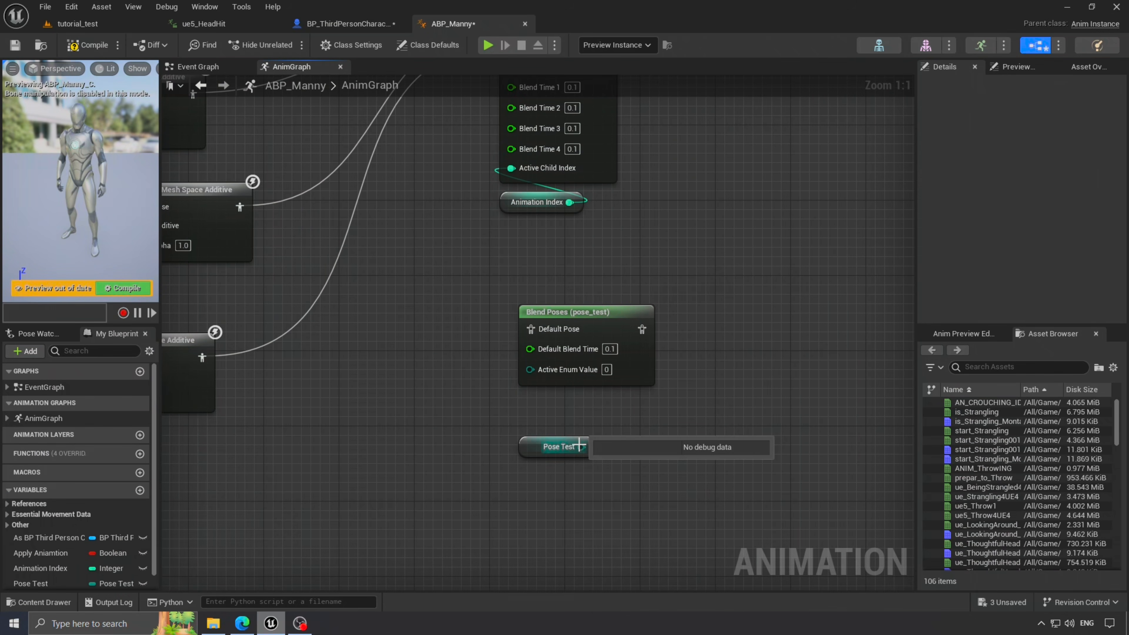
left_click_drag(579, 445, 543, 378)
left_click_drag(528, 443, 523, 419)
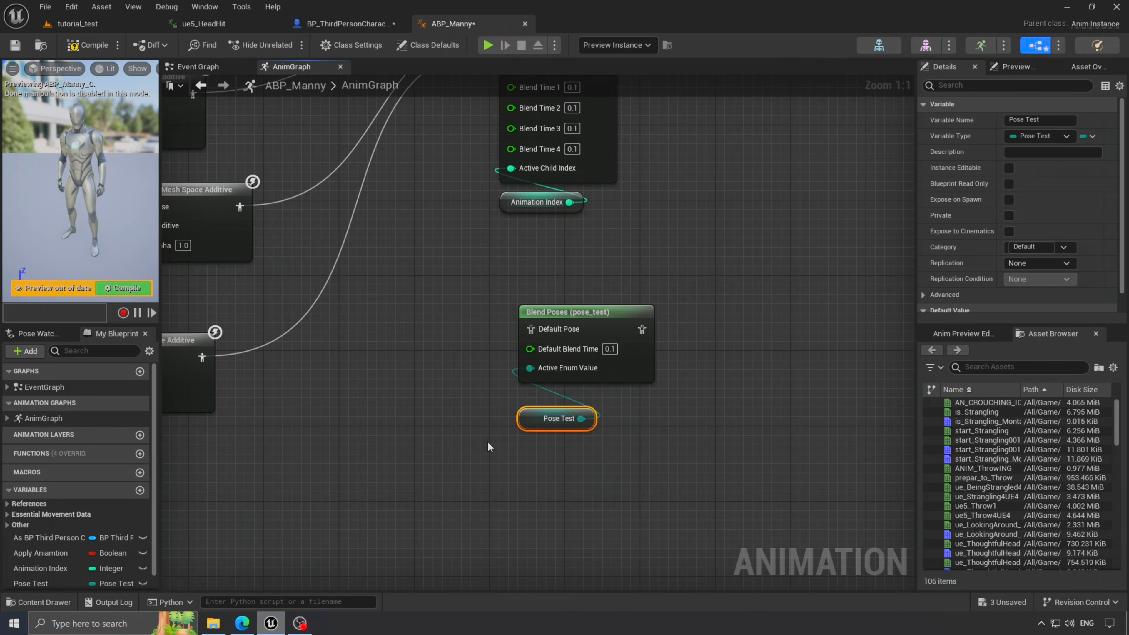
- Add enumerators left_ghit, right_hit and hit to the pose_test enum
left_click(43, 603)
double_click(336, 503)
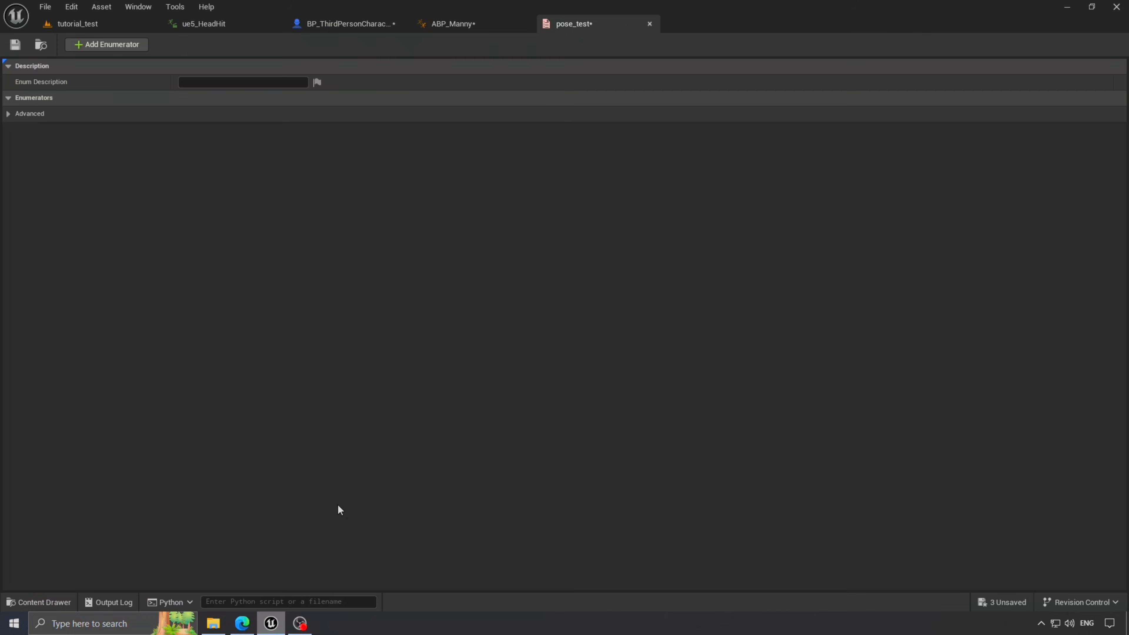
left_click(111, 44)
left_click(111, 44)
left_click(111, 44)
type("left_ghit")
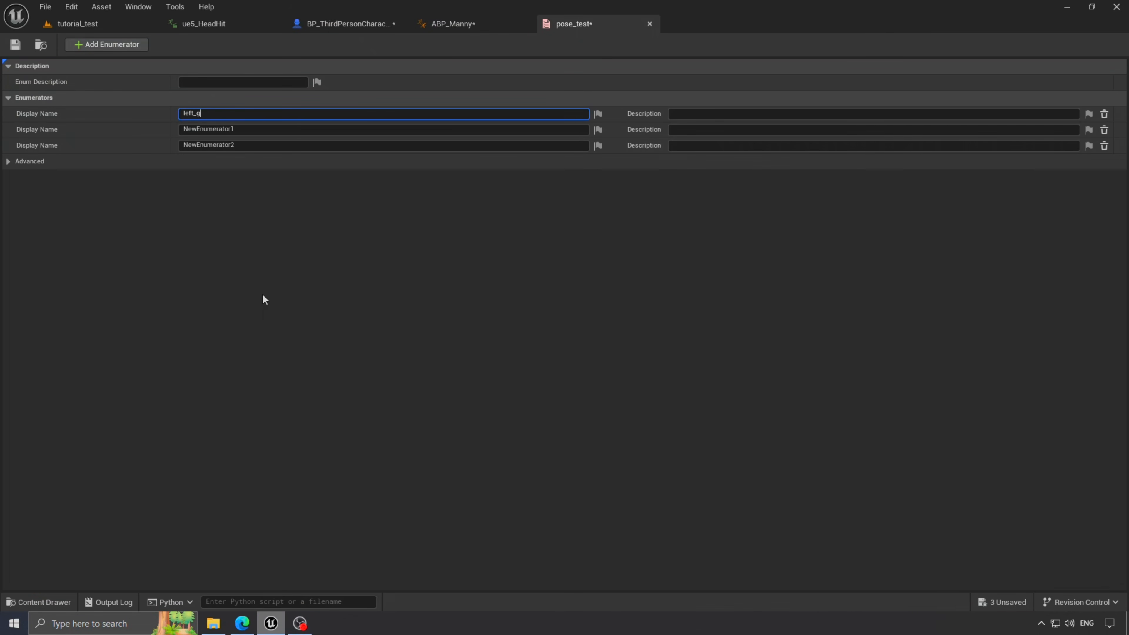
key("Tab")
type("right_hit")
left_click(234, 145)
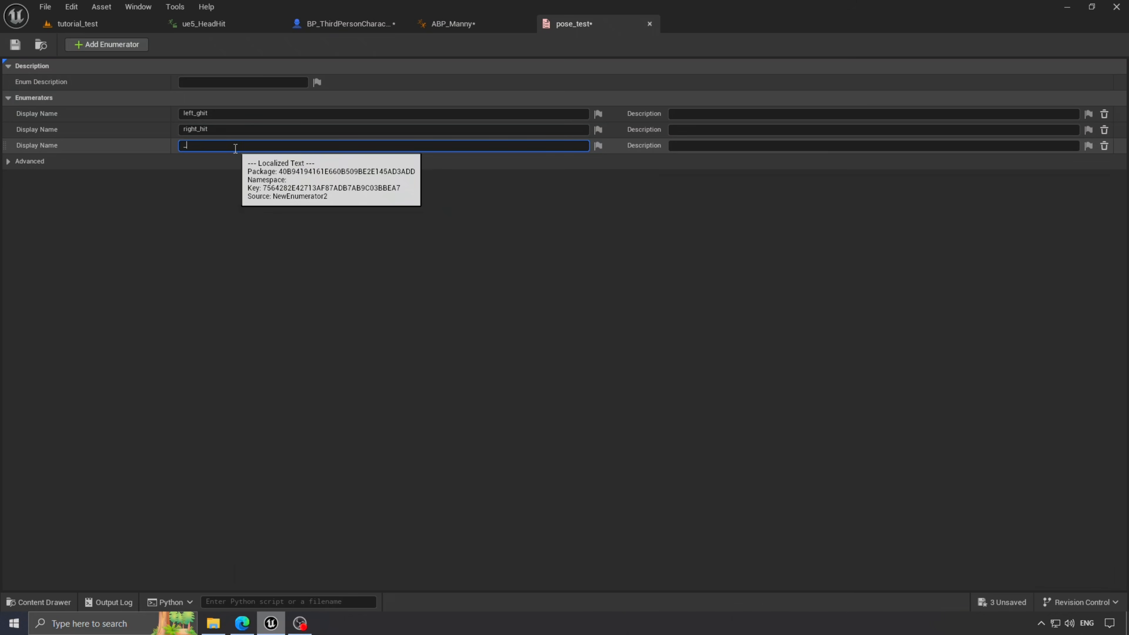
type("hit")
left_click(111, 44)
left_click(235, 162)
- Refresh Blend Poses (pose_test) and add pose inputs for left_ghit, right_hit, up and down
type("none")
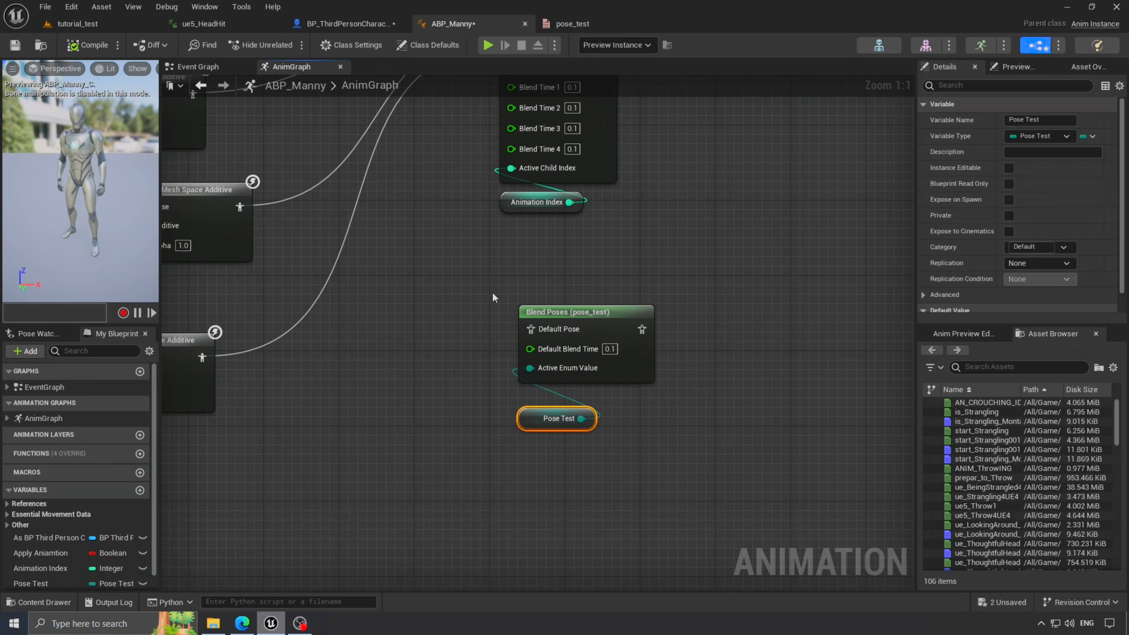
right_click(591, 321)
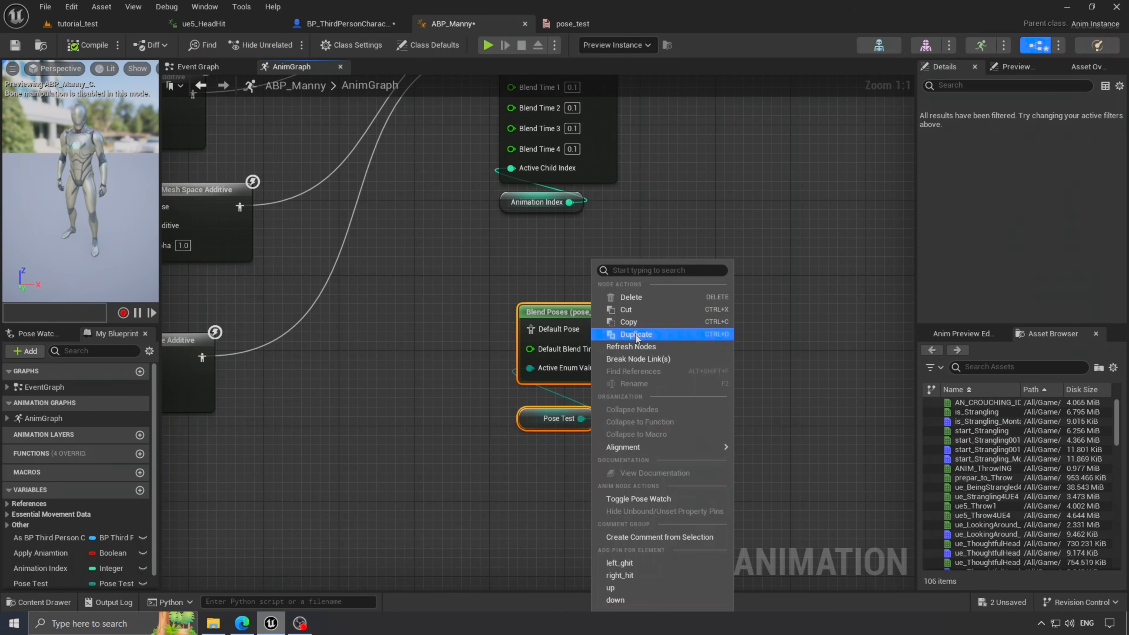
left_click(625, 347)
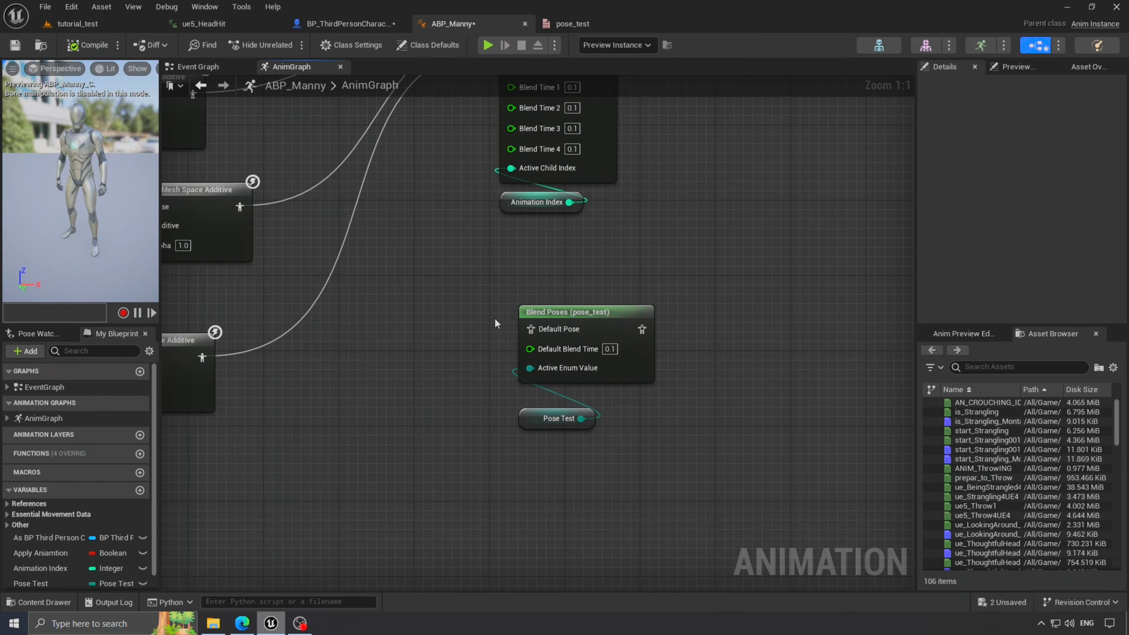
left_click(561, 314)
right_click(565, 314)
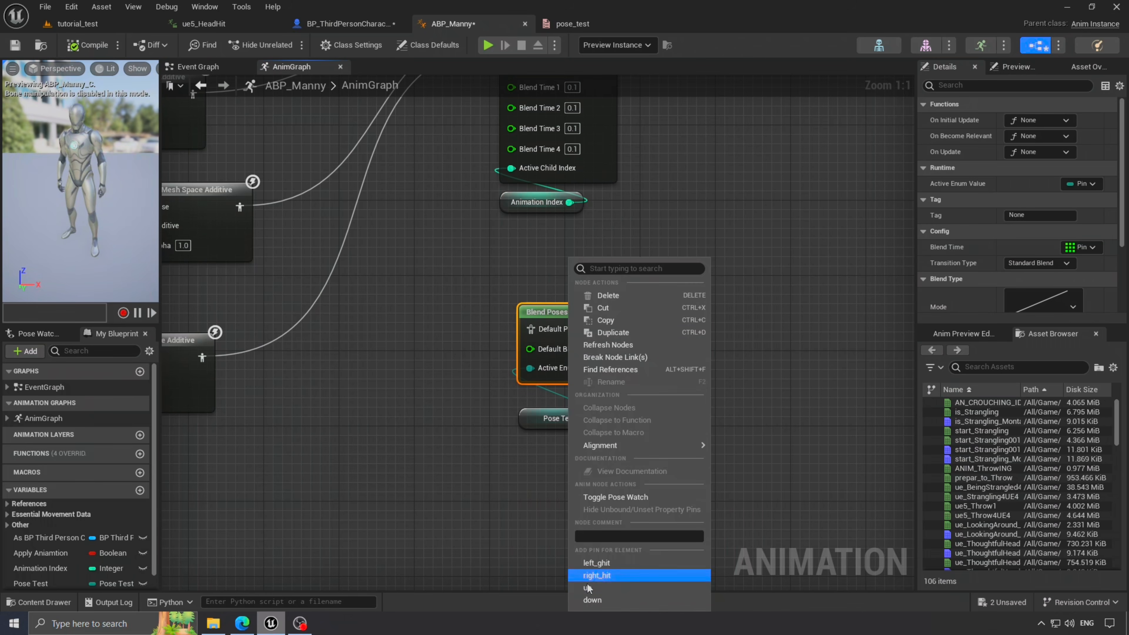
left_click(610, 564)
right_click(539, 323)
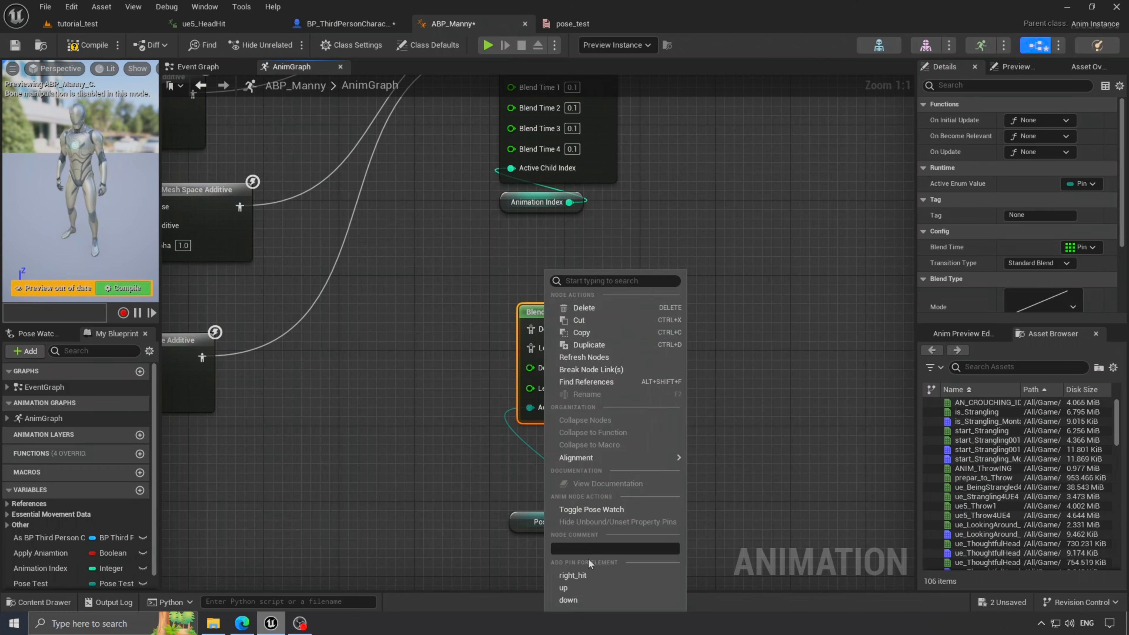
left_click(589, 562)
right_click(568, 319)
left_click(592, 590)
mouse_move(527, 522)
left_mouse_down()
mouse_move(529, 576)
mouse_move(524, 543)
left_mouse_up()
right_click(587, 301)
left_click(608, 601)
left_click(609, 268)
- Delete the old Blend Poses by int node and move the pose_test nodes into place
right_click_drag(609, 269, 647, 205)
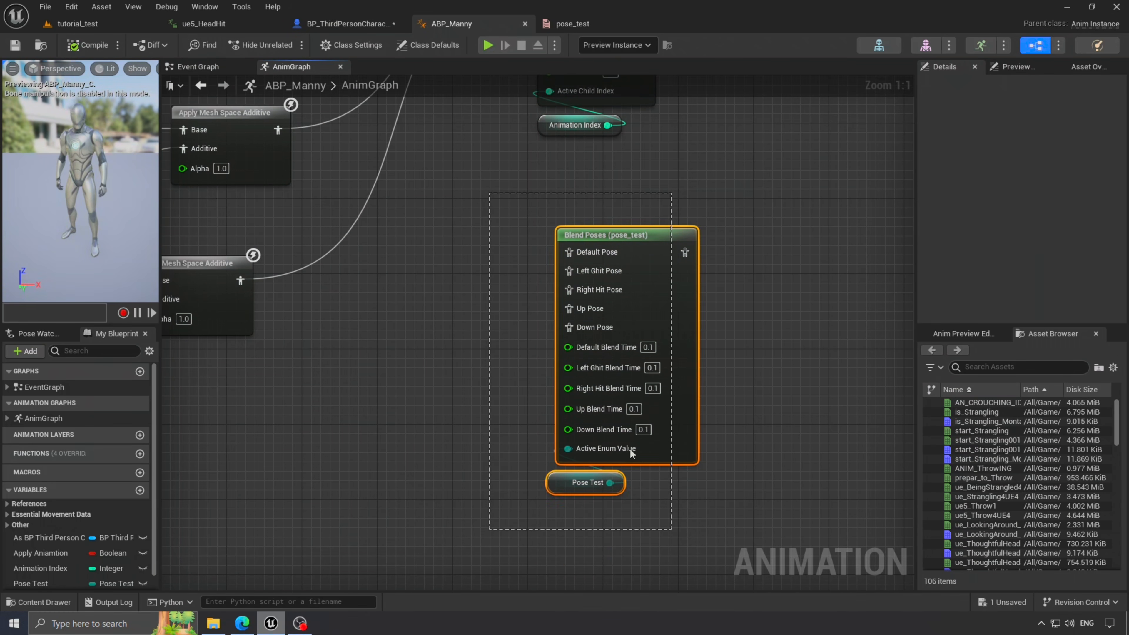
left_click(759, 328)
scroll(755, 367, "down", 3)
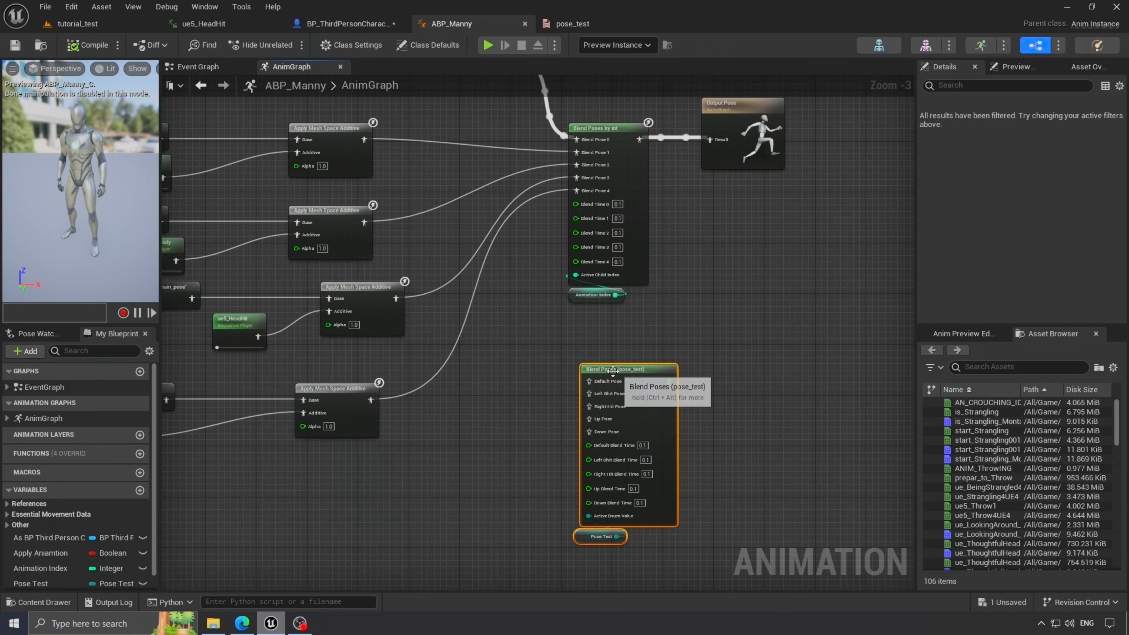
left_click_drag(613, 370, 621, 378)
scroll(646, 317, "down", 1)
key("Delete")
left_click_drag(597, 501, 616, 177)
right_click_drag(615, 177, 632, 285)
scroll(631, 285, "up", 4)
- Wire pose_test to Output Pose Result, main_pose to Default, additives to Left Ghit, Right Hit, Up
left_click_drag(697, 298, 792, 299)
left_click_drag(581, 296, 495, 185)
right_click_drag(495, 187, 585, 145)
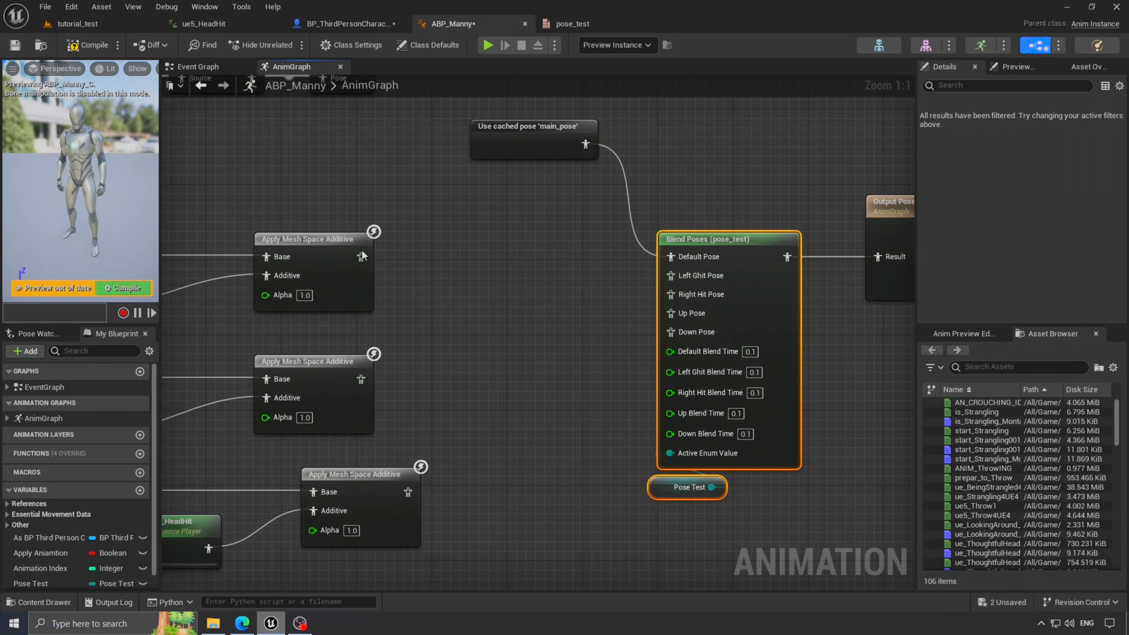
left_click_drag(670, 280, 670, 278)
left_click_drag(670, 295, 361, 378)
left_click_drag(409, 492, 671, 314)
- Connect Down Pose to the fourth Apply Mesh Space Additive node
scroll(671, 314, "down", 1)
right_click_drag(671, 313, 660, 182)
left_click_drag(660, 197, 556, 364)
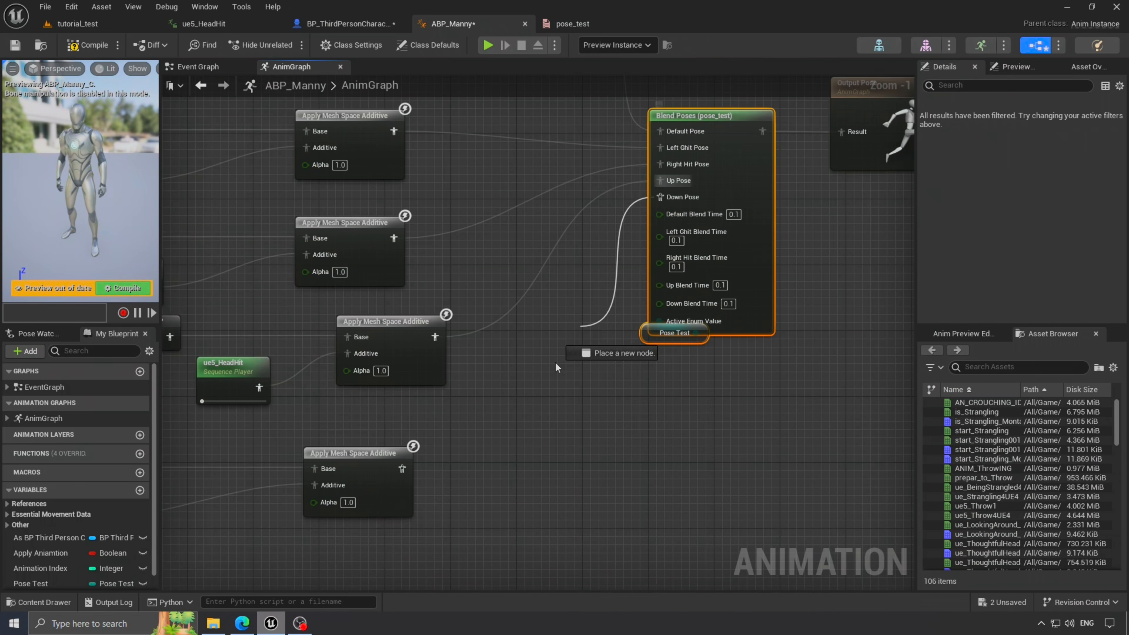
left_click_drag(404, 473, 403, 470)
right_click_drag(304, 447, 545, 420)
left_click(545, 420)
right_click_drag(385, 389, 356, 404)
right_click_drag(369, 477, 326, 494)
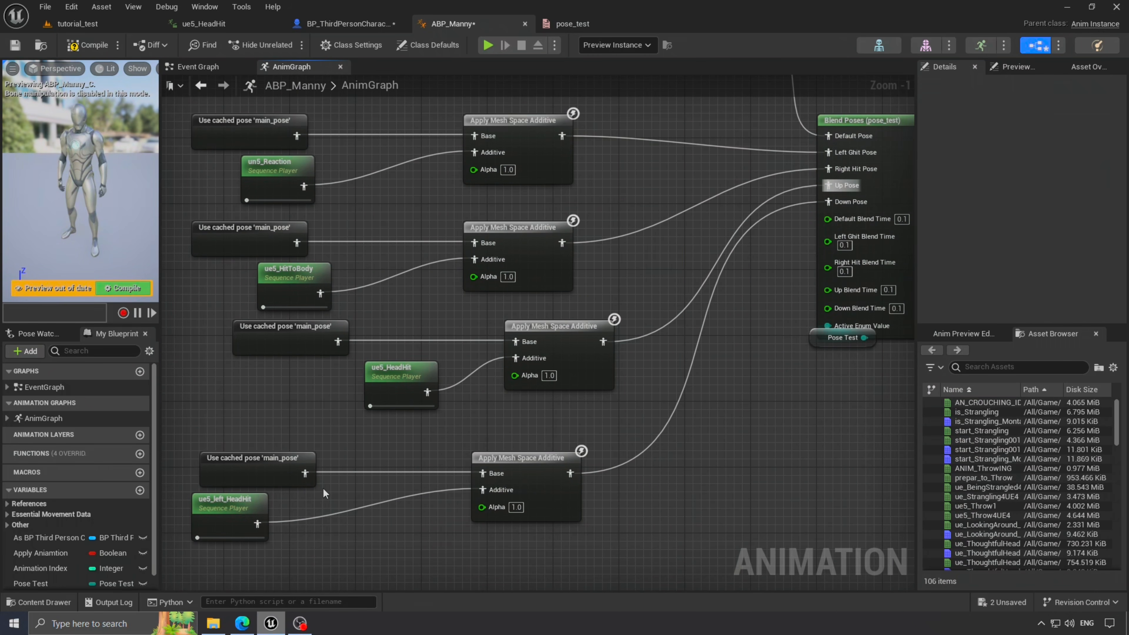
- Tidy the Pose Test node and save the animation blueprint with Ctrl+S
right_click_drag(715, 308, 531, 347)
left_click_drag(634, 385, 642, 394)
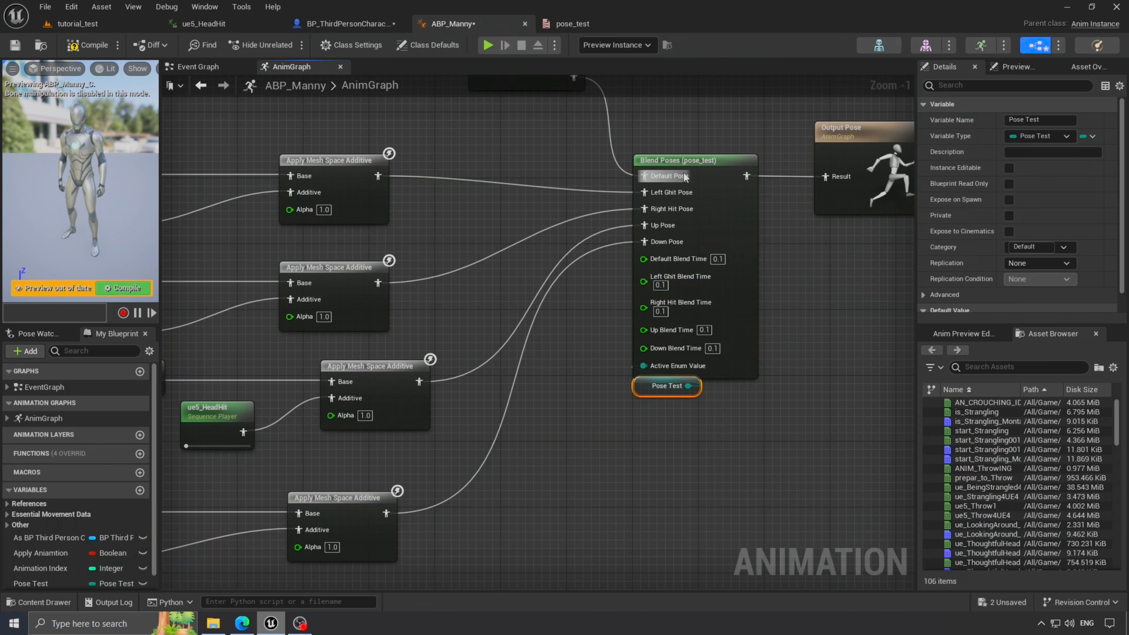
left_click(646, 162)
key("ctrl+s")
scroll(454, 216, "down", 1)
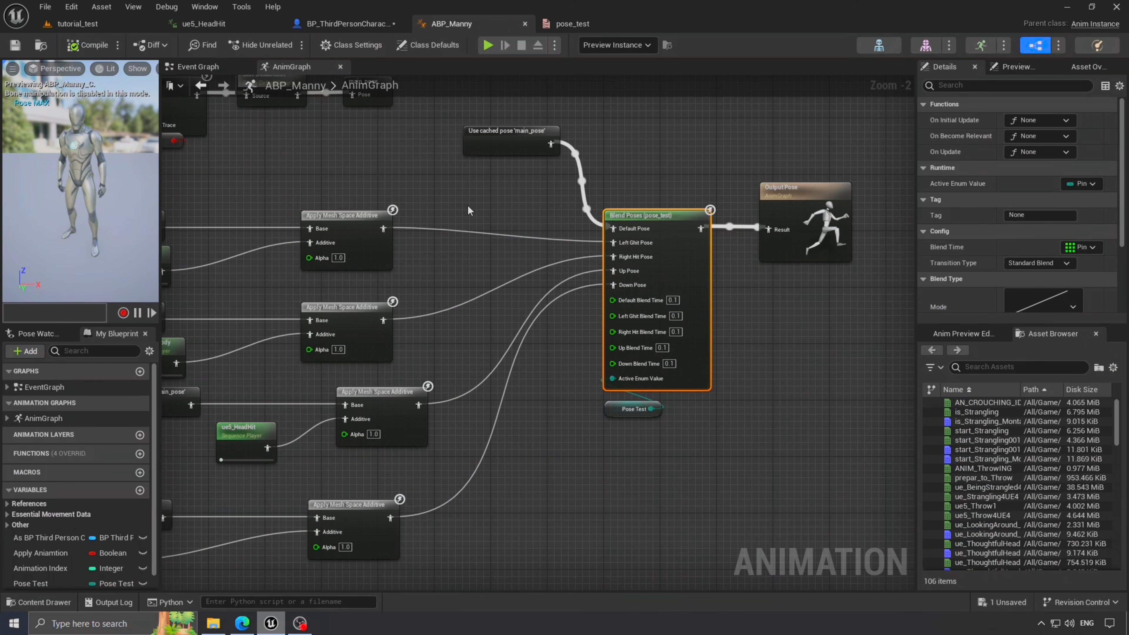
left_click(365, 27)
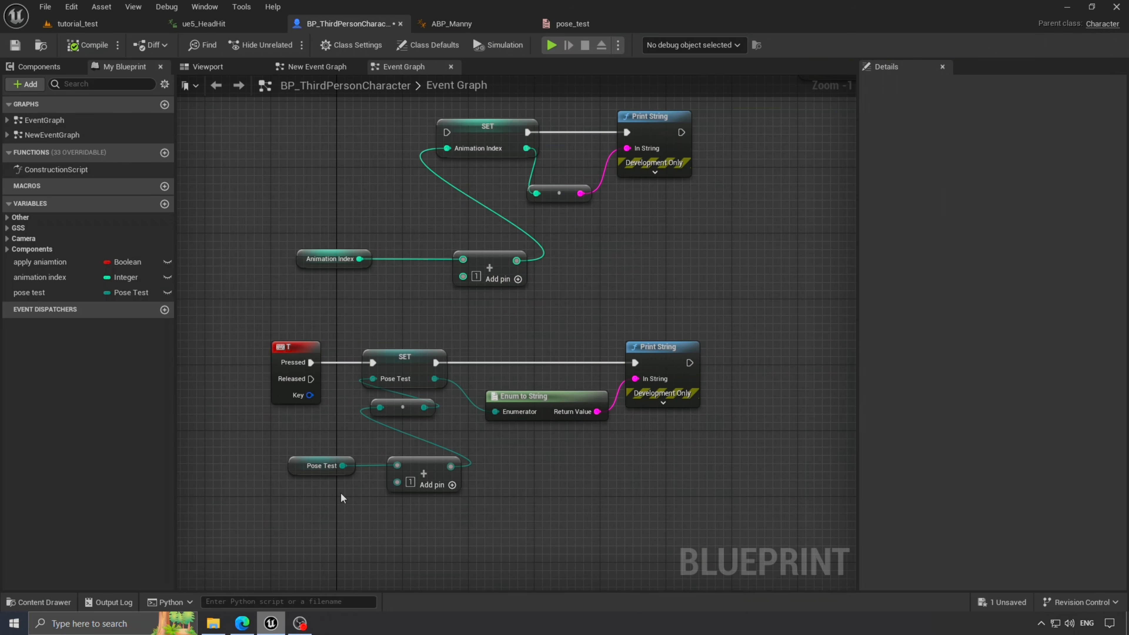
left_click(324, 466)
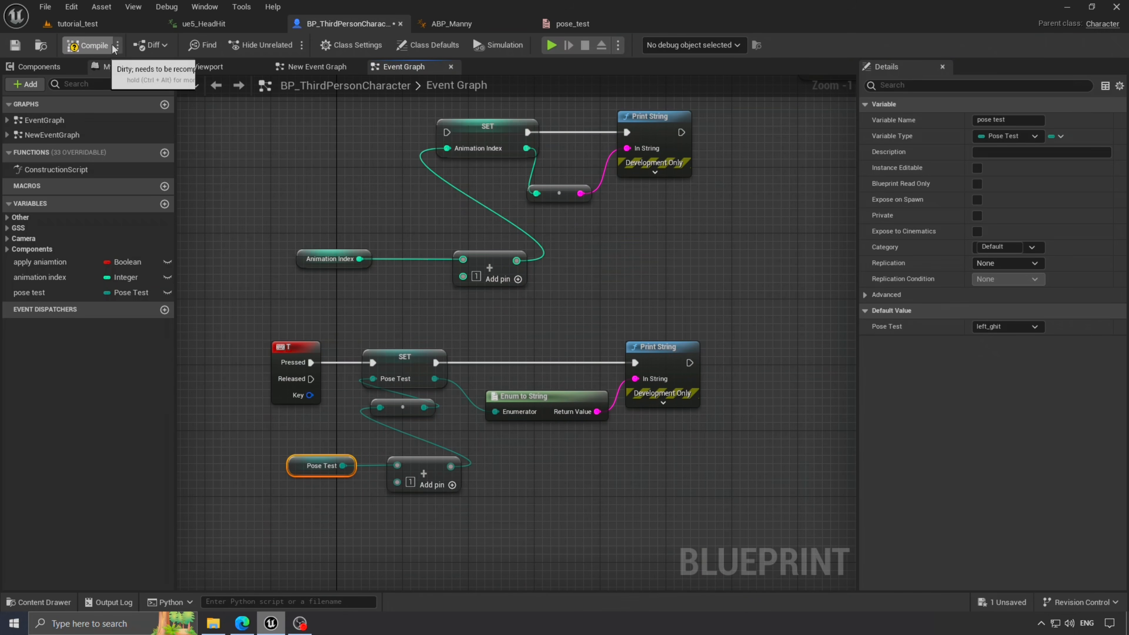
left_click(92, 28)
left_click(292, 46)
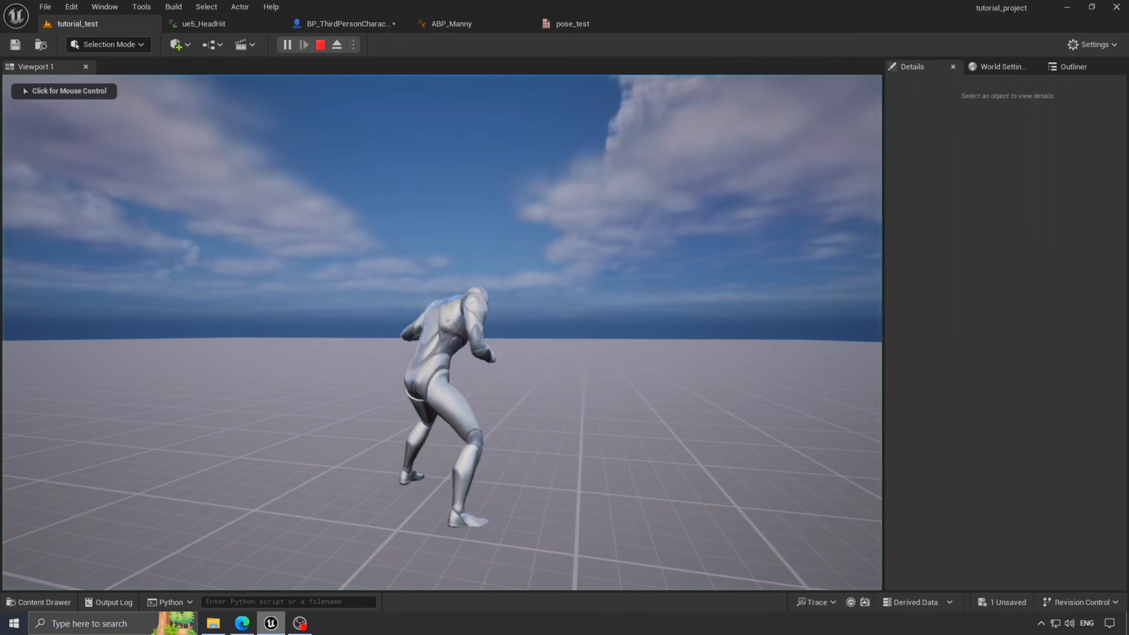
left_click(442, 333)
key("s")
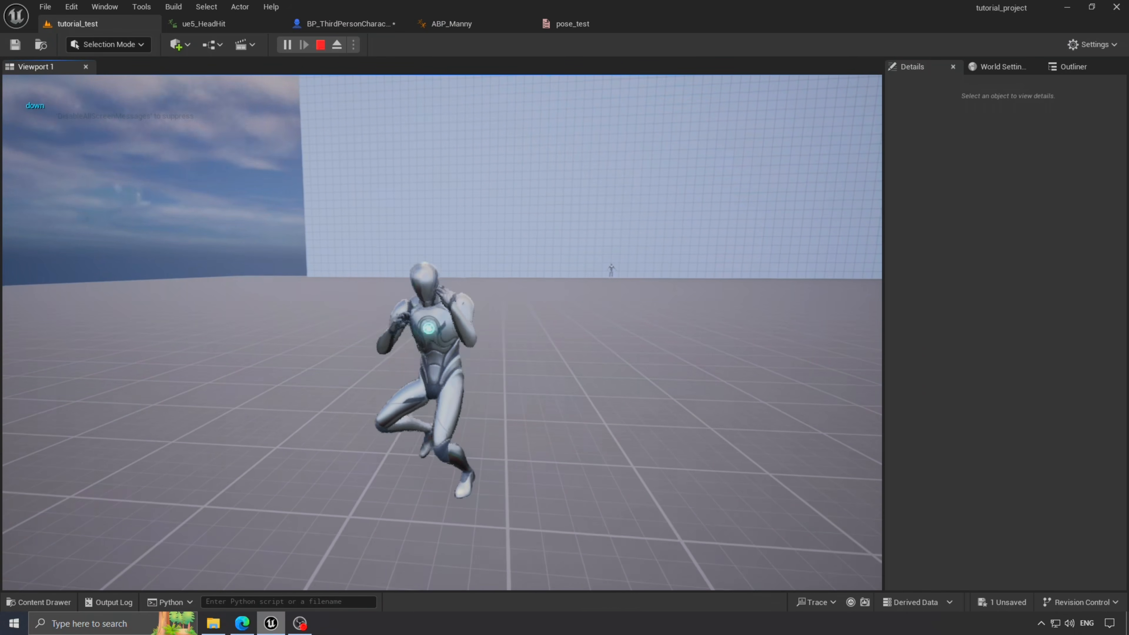
key("w")
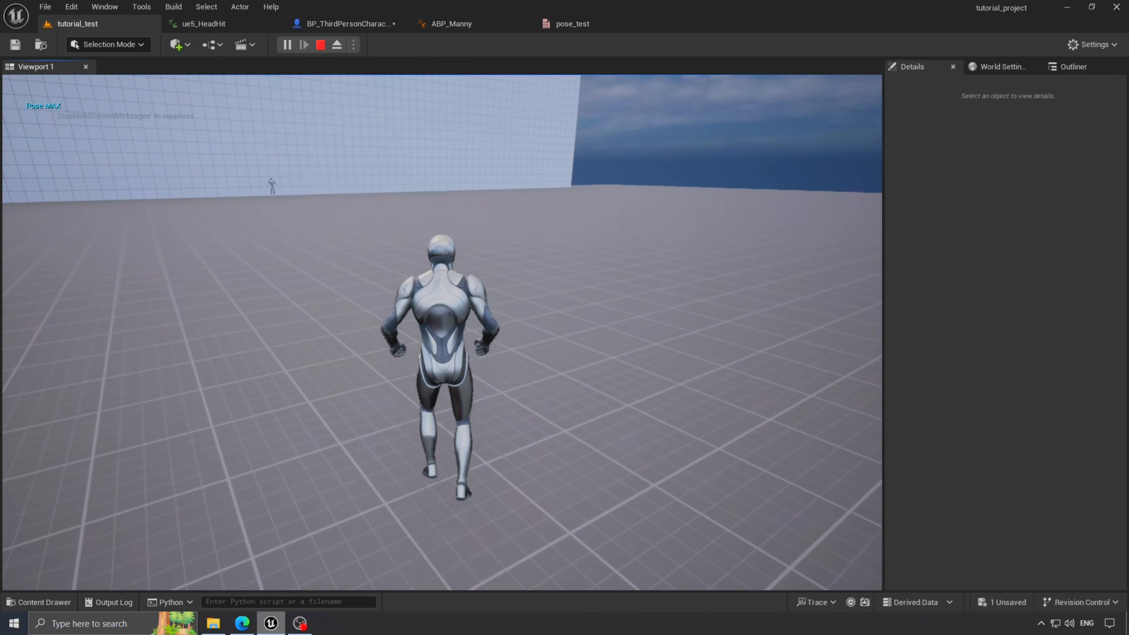
key("s")
key("space")
key("s")
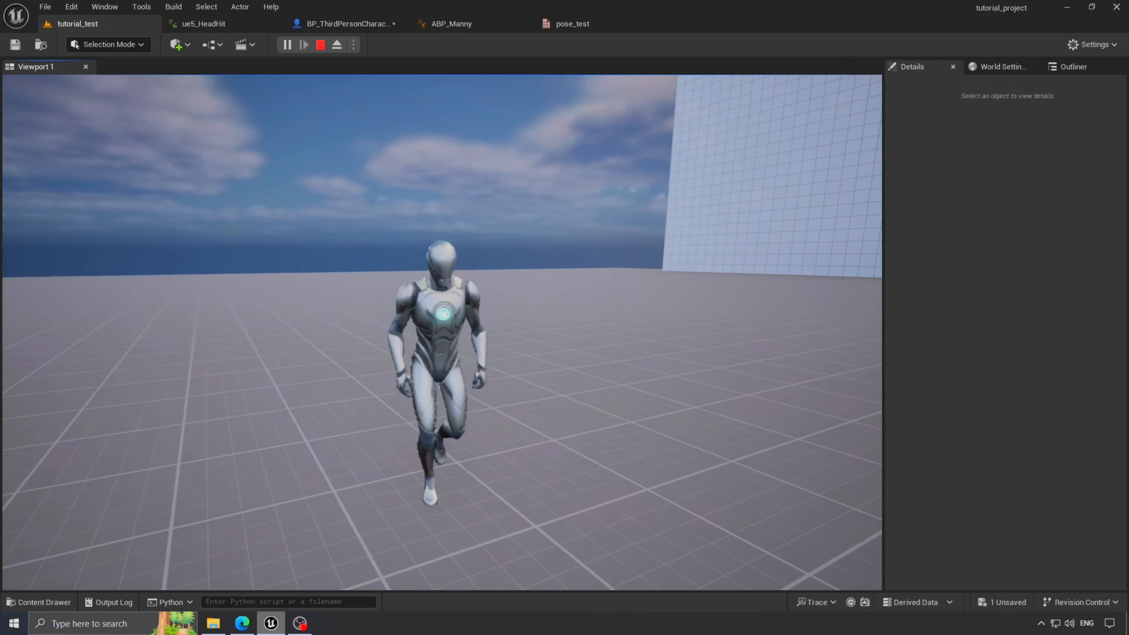
key("d")
key("space")
key("s")
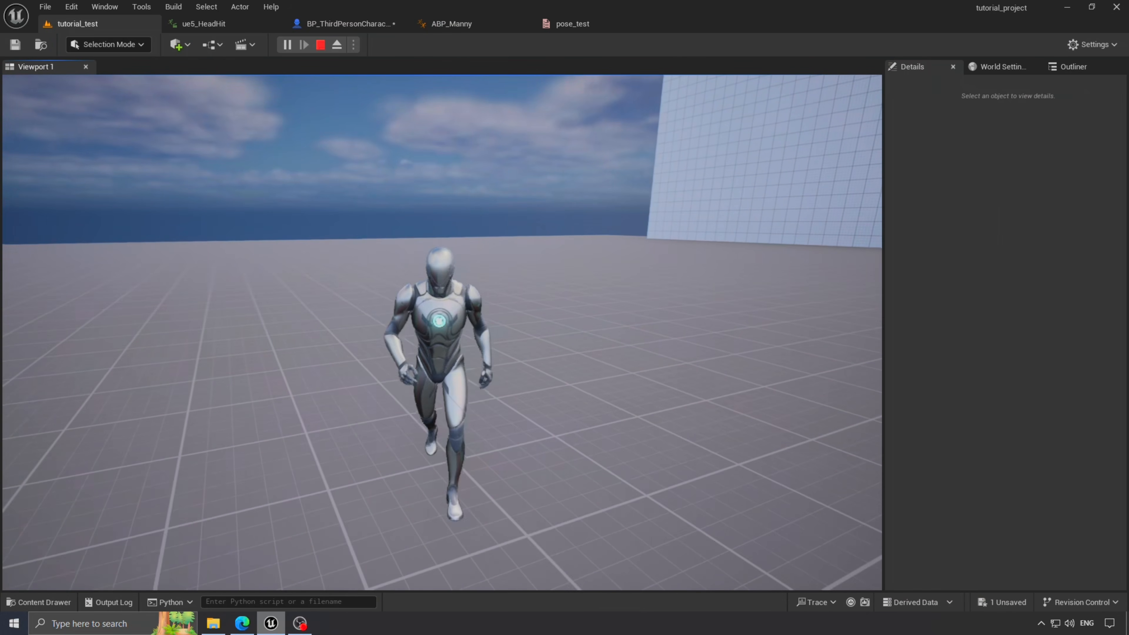
key("d")
key("space")
key("s")
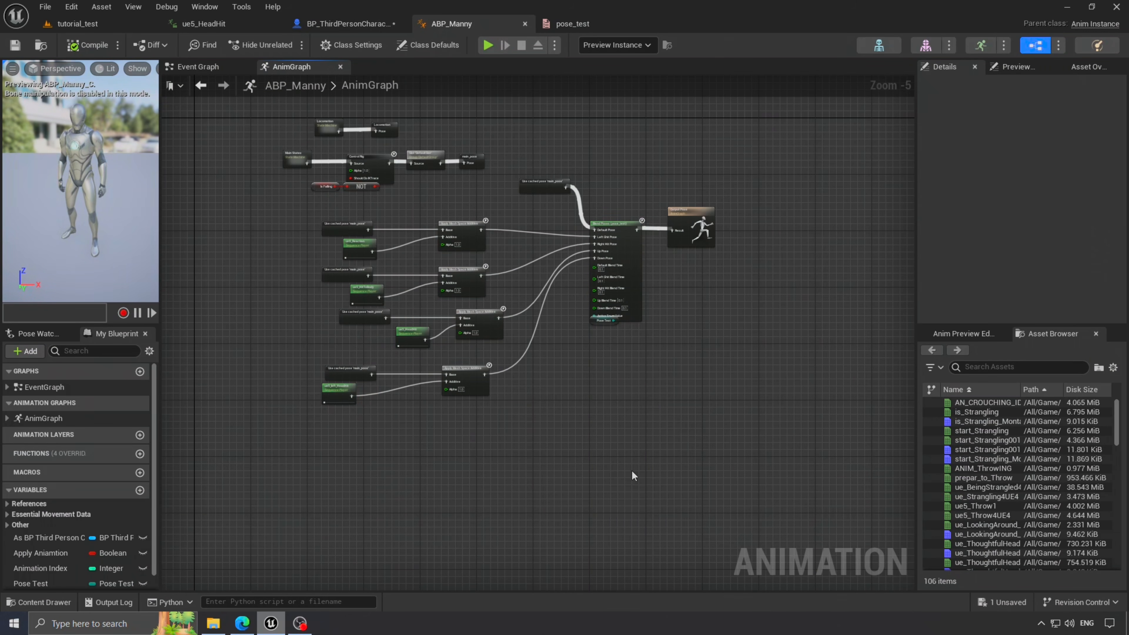
- Wrap all the hit-reaction nodes in a comment box
right_click_drag(631, 471, 637, 493)
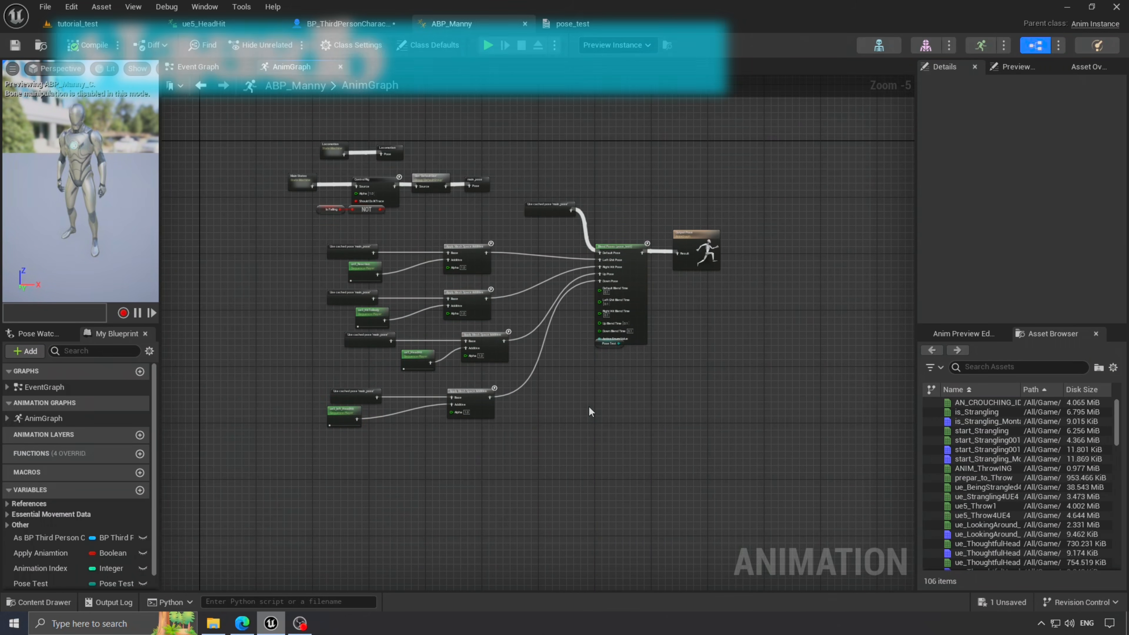
scroll(643, 411, "up", 3)
scroll(643, 375, "down", 2)
right_click_drag(643, 375, 717, 397)
left_click_drag(704, 438, 323, 239)
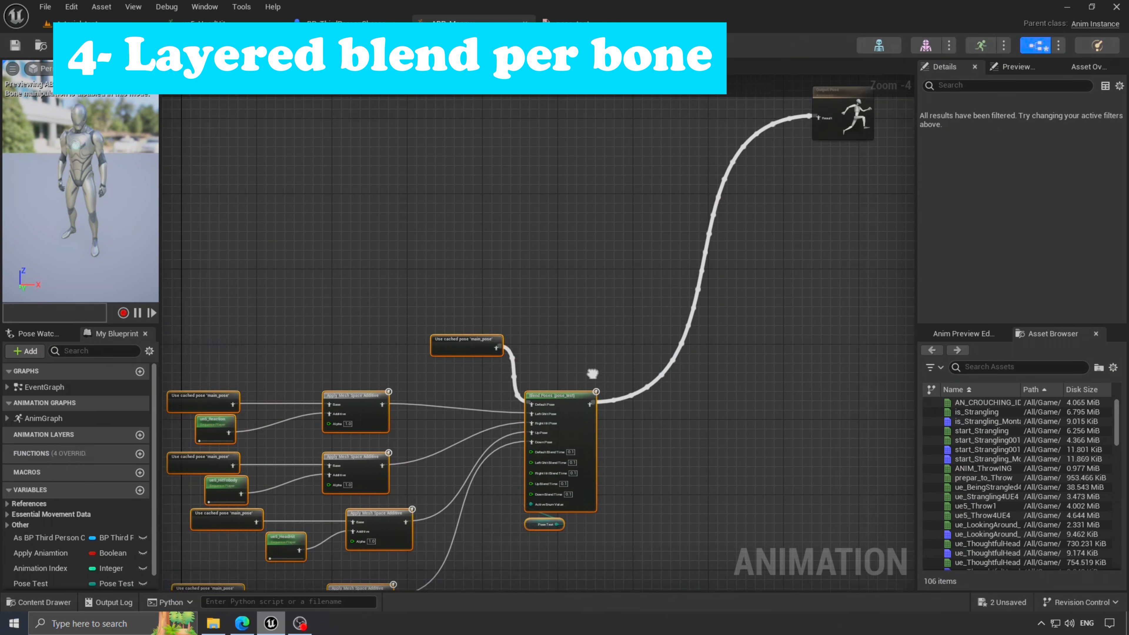
key("c")
- Move Output Pose into open space and disconnect the old blend from it
right_click_drag(747, 190, 639, 402)
left_click(752, 234)
scroll(708, 222, "up", 3)
right_click_drag(760, 257, 733, 272)
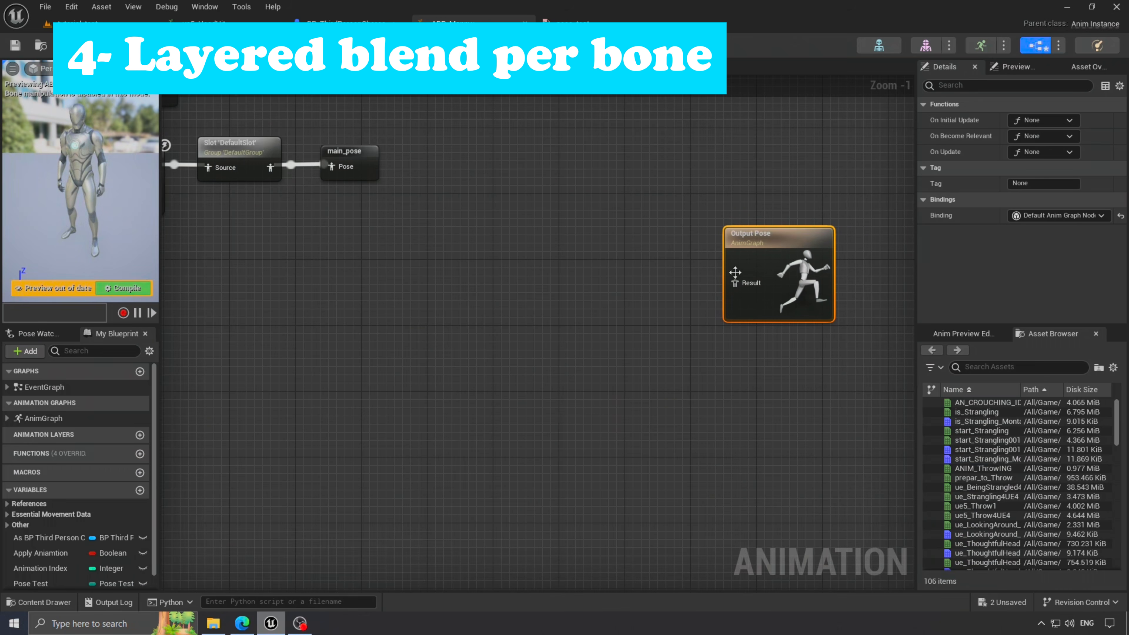
left_click_drag(734, 283, 734, 296)
left_click_drag(773, 236, 855, 270)
right_click_drag(660, 361, 642, 343)
- Add a Layered blend per bone node and connect it to Output Pose's Result
right_click(620, 330)
type("layered")
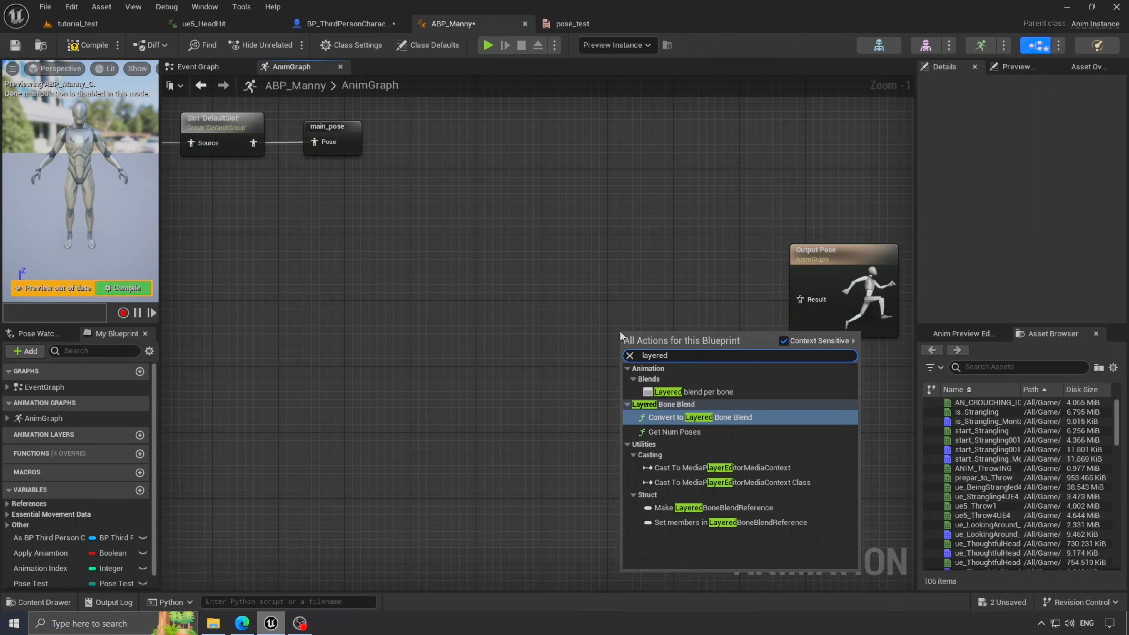
left_click(680, 393)
left_click_drag(656, 332, 656, 283)
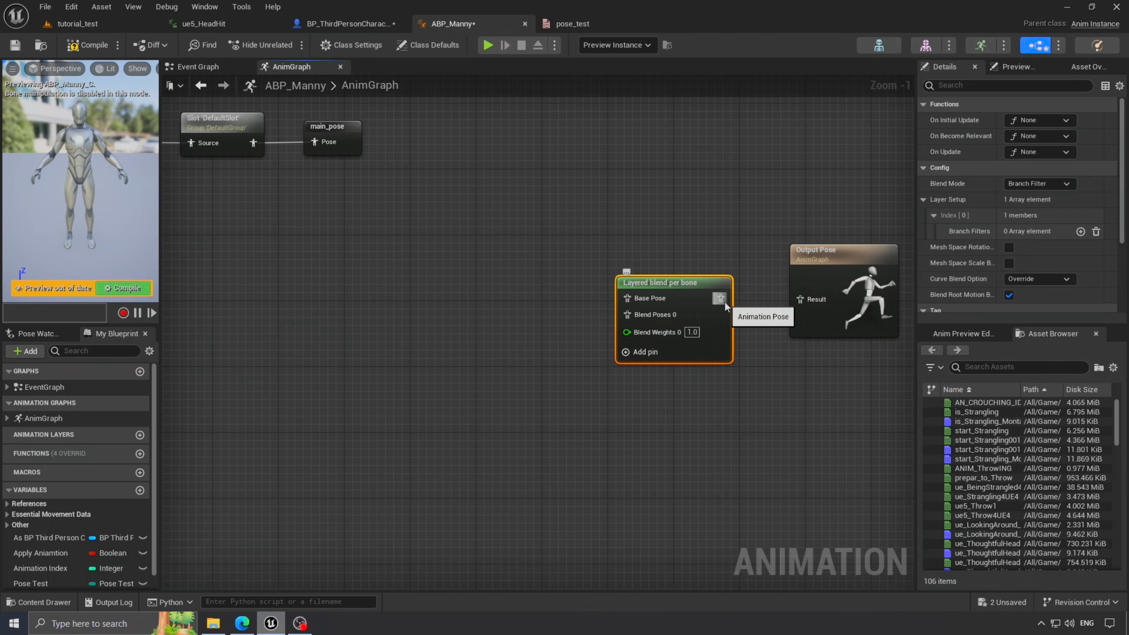
left_click_drag(724, 301, 800, 300)
left_click(693, 215)
- Copy the cached main_pose and un5_Reaction nodes
right_click_drag(526, 327, 663, 306)
right_click_drag(333, 200, 476, 248)
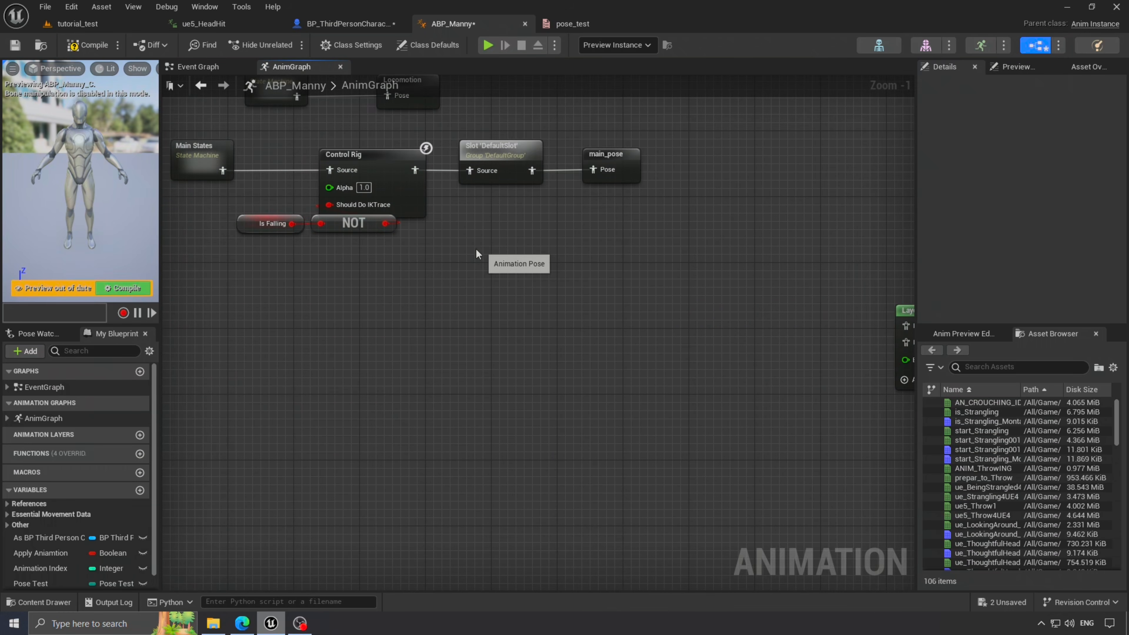
scroll(476, 248, "down", 3)
right_click_drag(386, 556, 442, 367)
scroll(271, 405, "up", 4)
left_click_drag(287, 328, 311, 418)
key("ctrl+c")
- Paste those nodes beside the Layered blend per bone and wire main_pose into Base Pose
scroll(465, 312, "down", 5)
right_click_drag(633, 170, 521, 303)
scroll(521, 302, "up", 5)
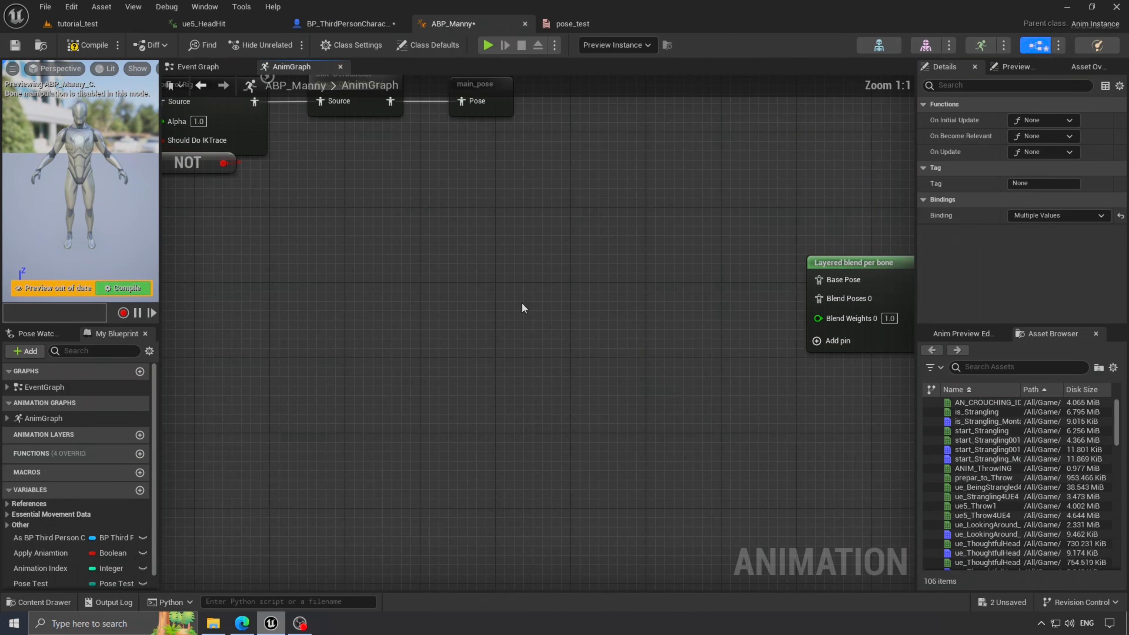
key("ctrl+v")
right_click_drag(670, 256, 506, 232)
left_click(506, 231)
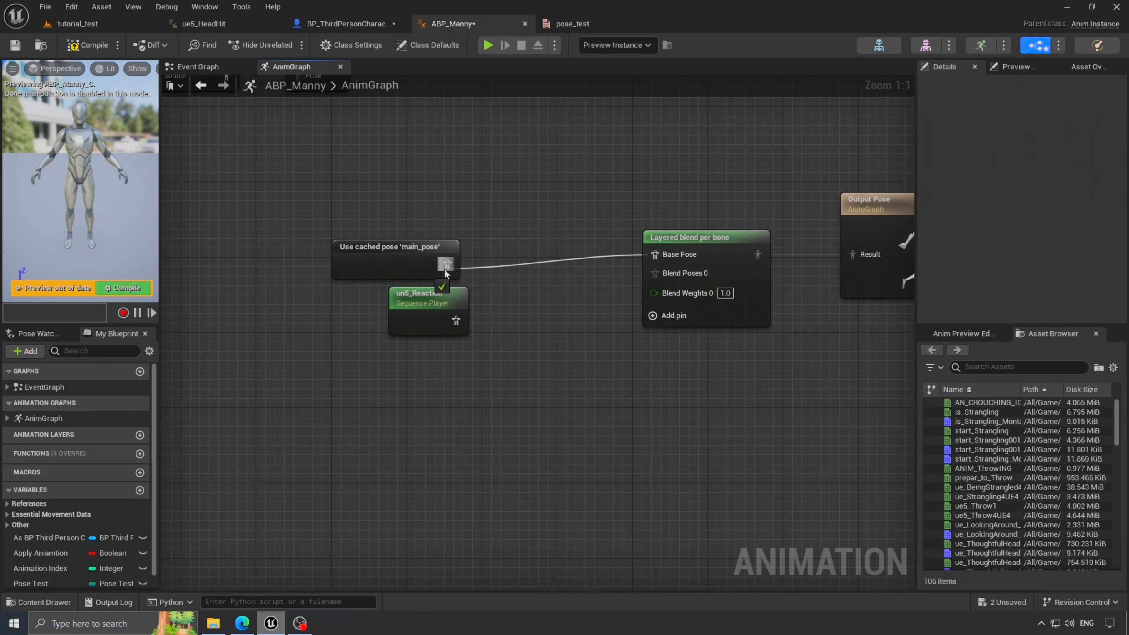
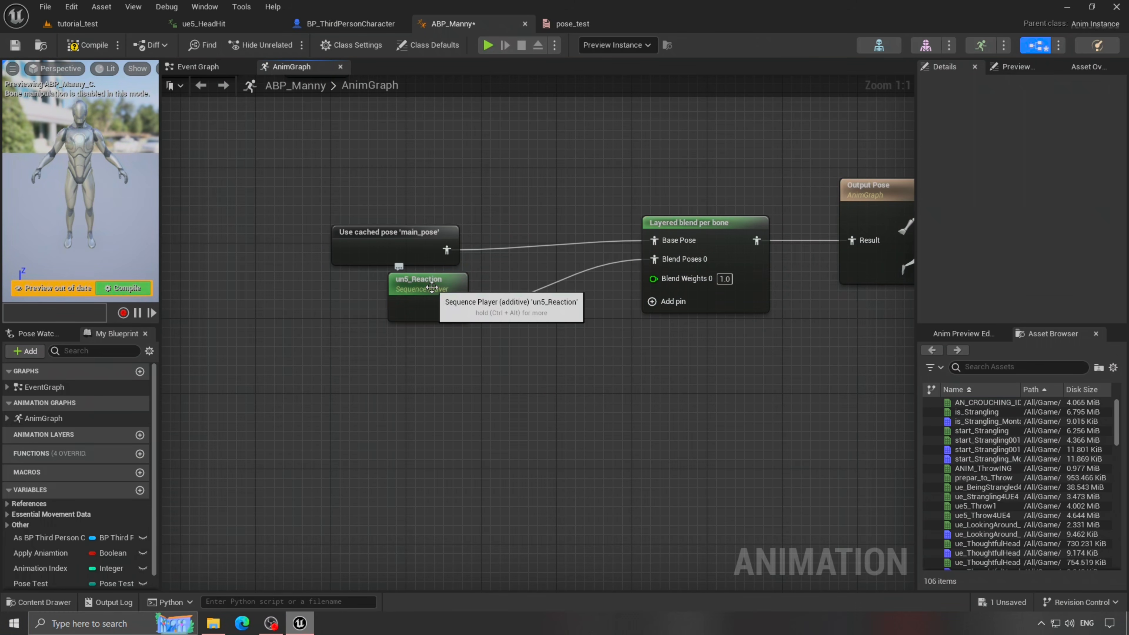
- Look over the un5_Reaction animation asset, then return to ABP_Manny
double_click(431, 288)
scroll(176, 413, "down", 10)
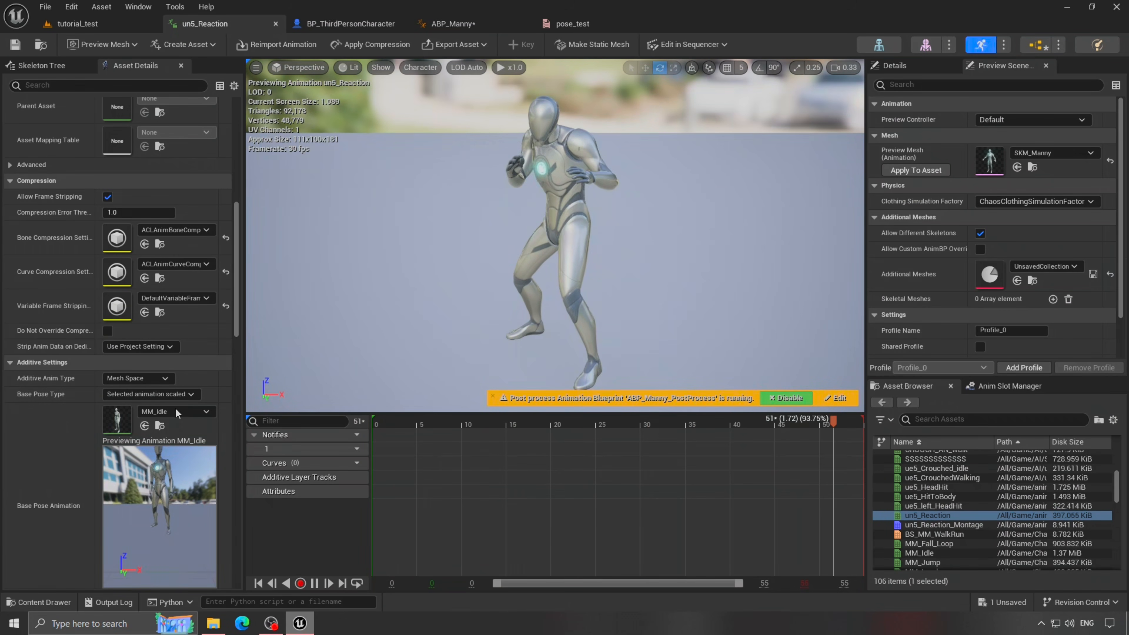
left_click(451, 23)
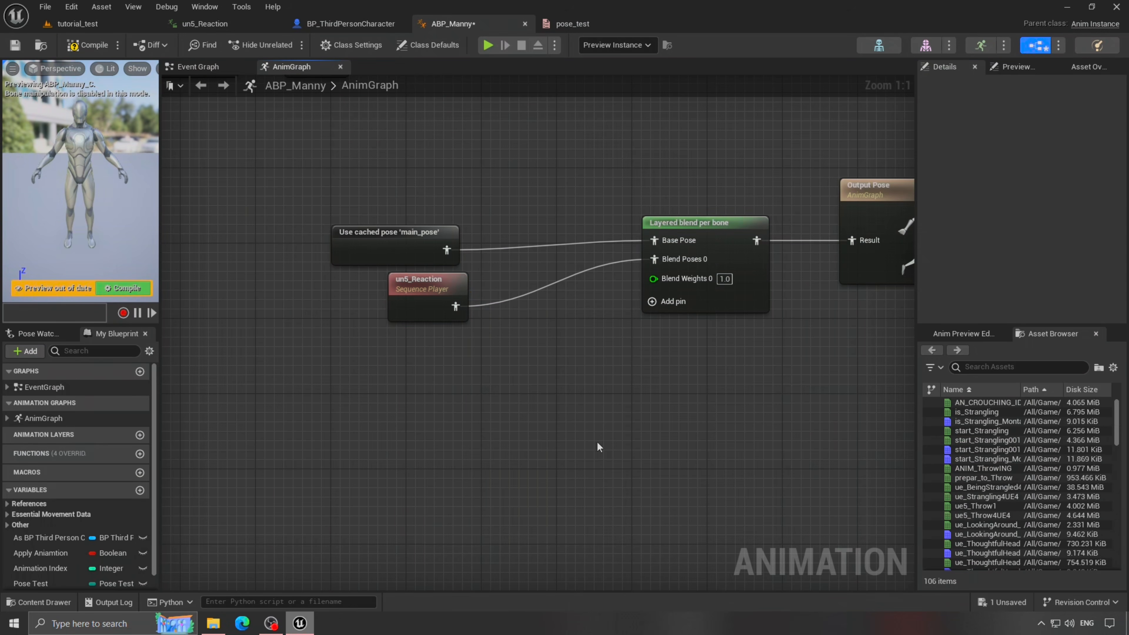
- Add a branch filter under Layer Setup Index [0] of Layered blend per bone with blend depth 1
left_click(715, 220)
left_click(924, 199)
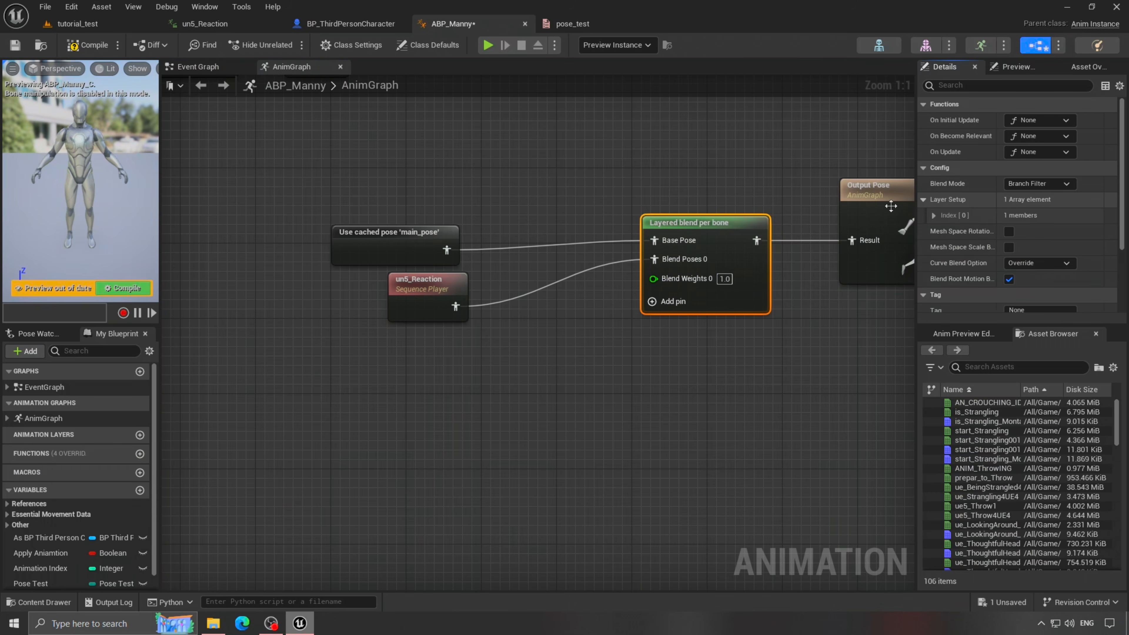
left_click(932, 216)
left_click(1081, 232)
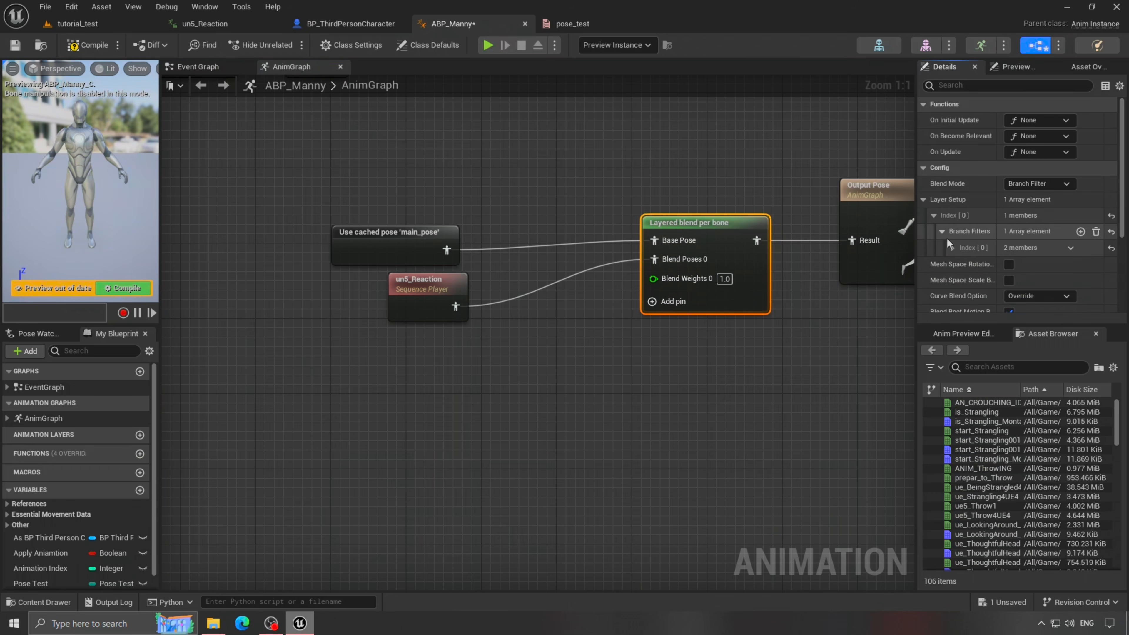
scroll(1005, 217, "down", 1)
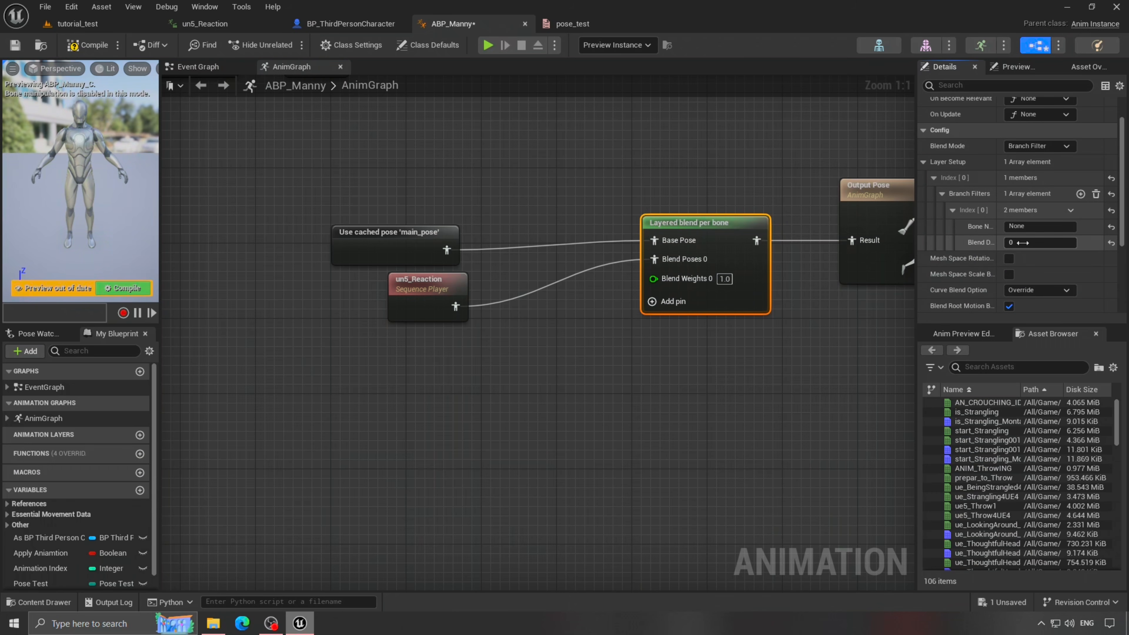
left_click(979, 244)
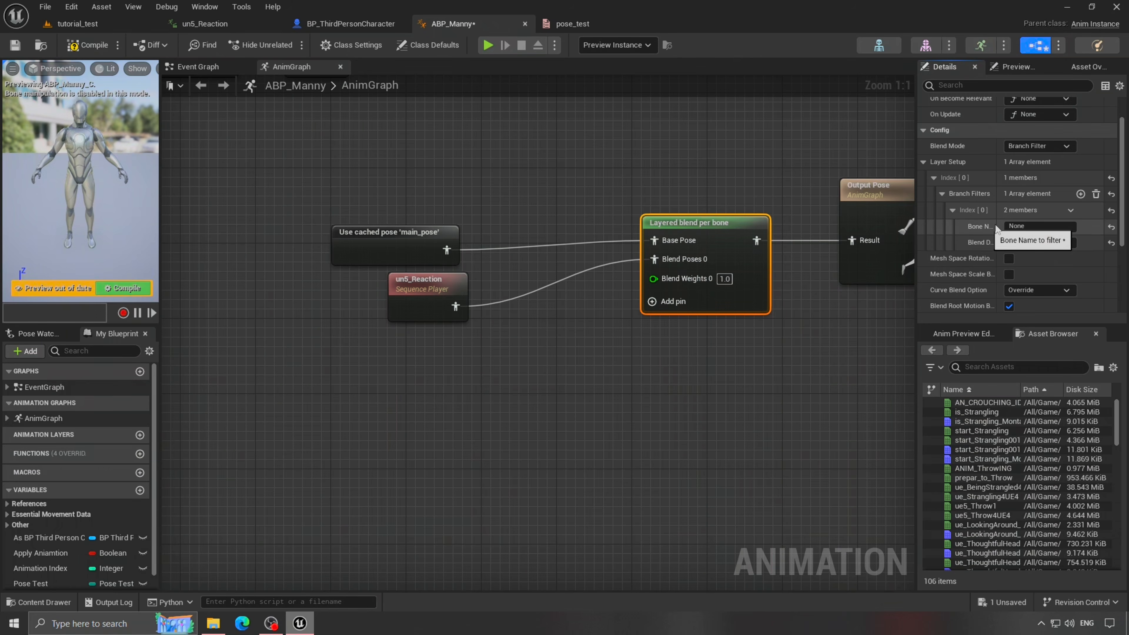
left_click(867, 46)
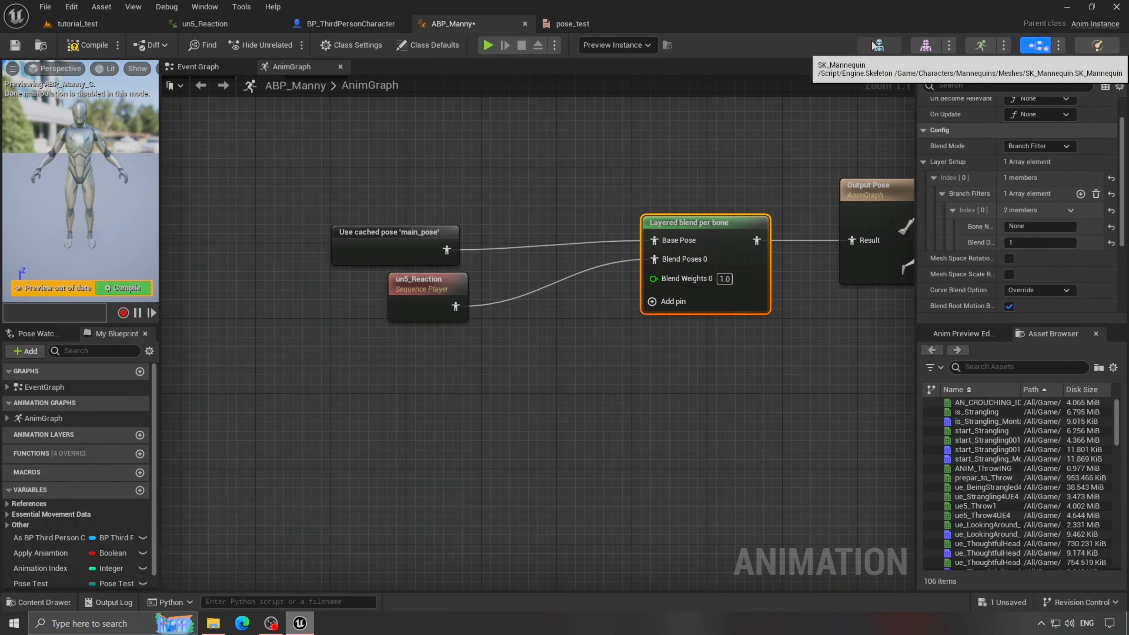
- Inspect the spine and arm bones in SK_Mannequin and copy the spine_01 bone name
left_click(53, 219)
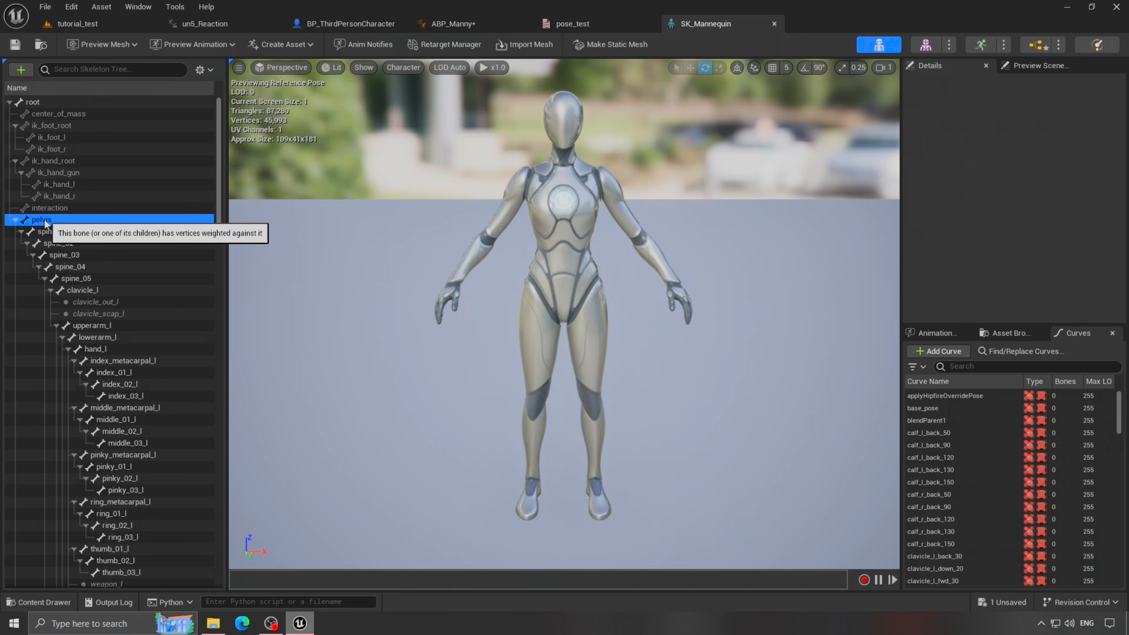
left_click(67, 231)
left_click(79, 245)
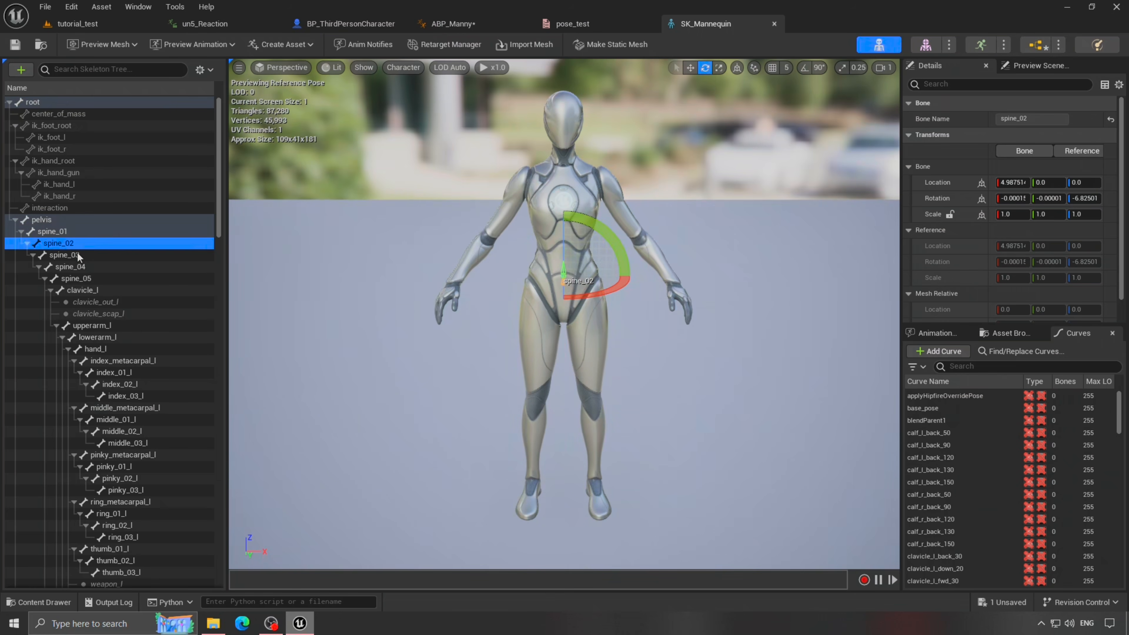
left_click(68, 233)
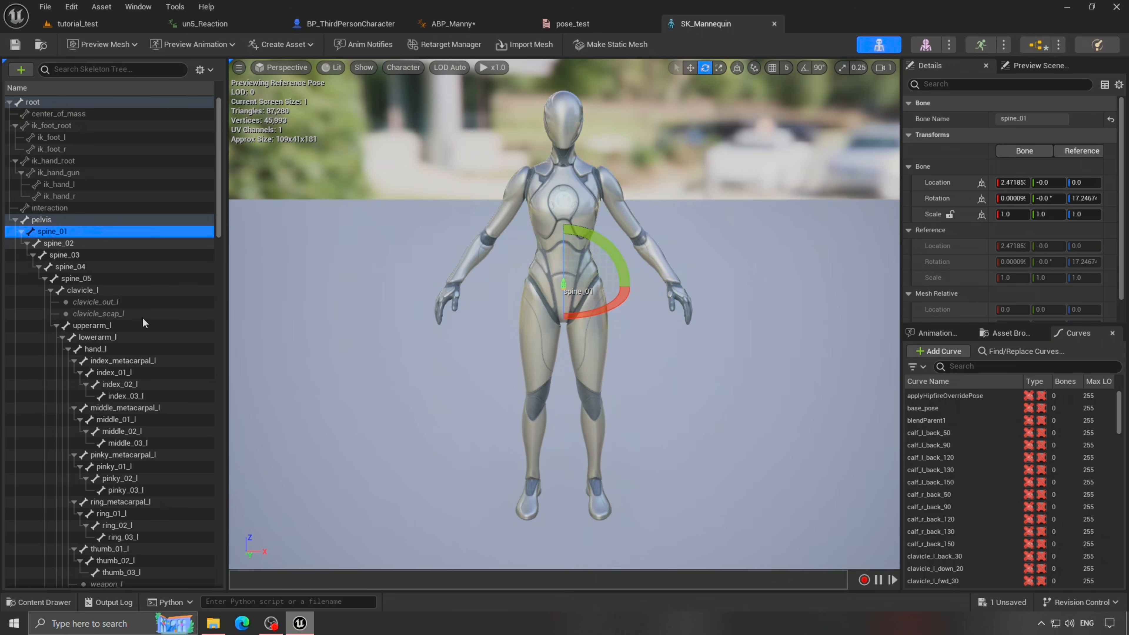
left_click(109, 328)
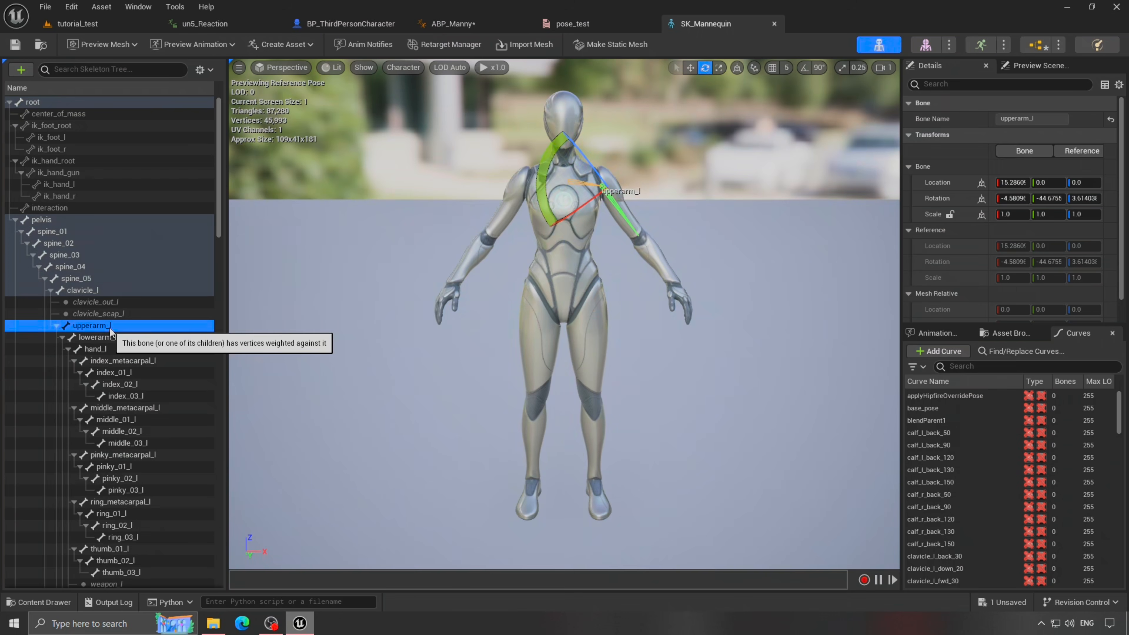
left_click(62, 243)
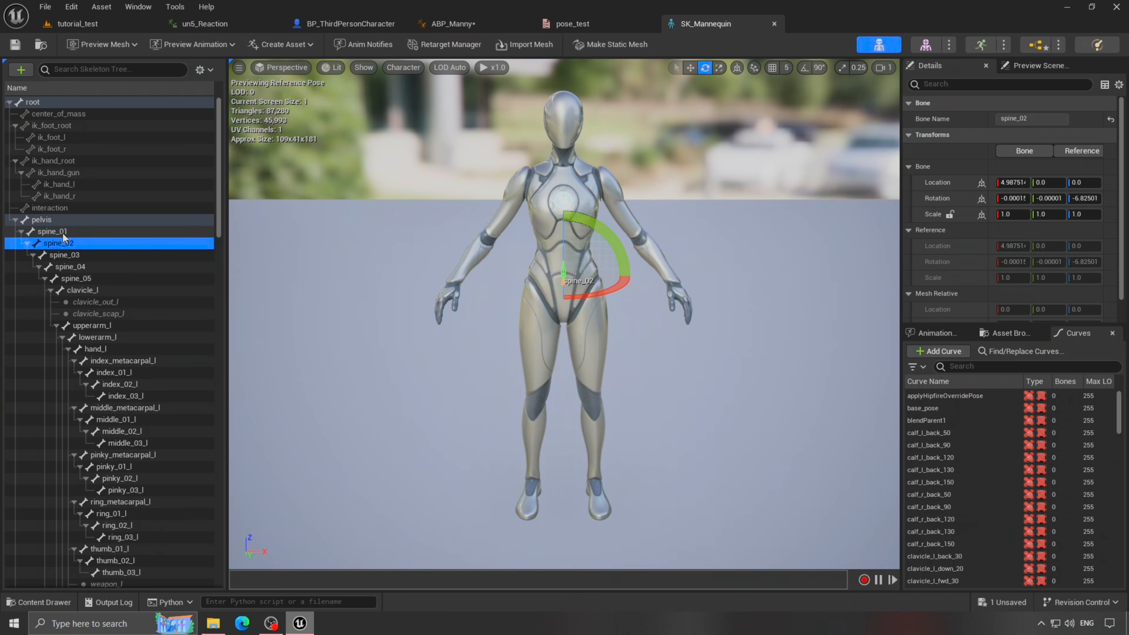
right_click(64, 235)
left_click(136, 272)
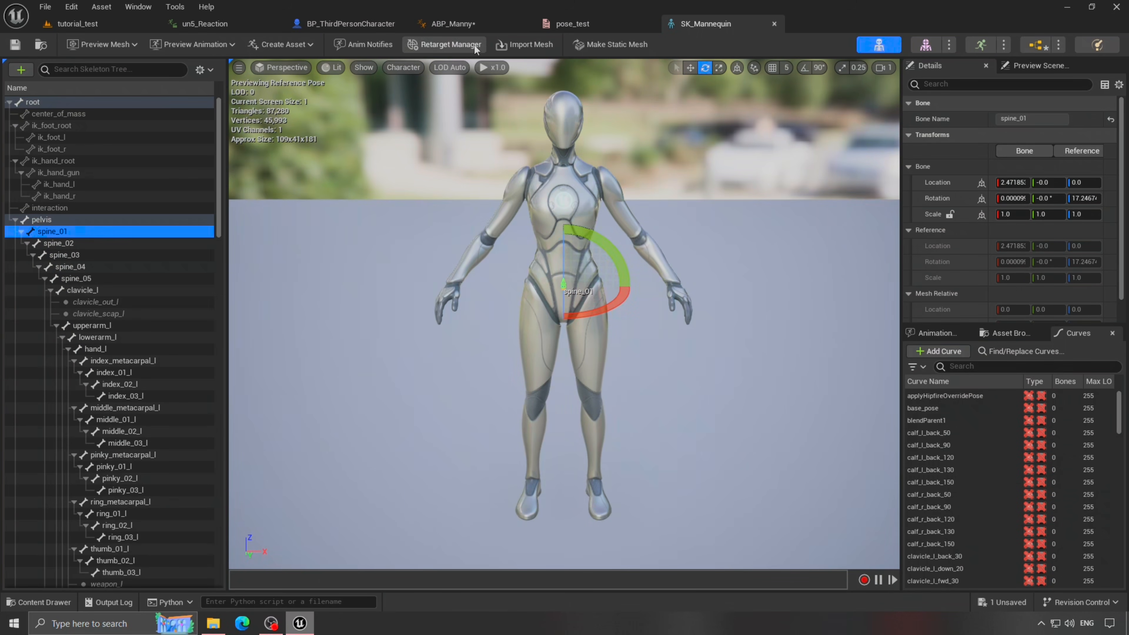
- Paste spine_01 into the branch filter's Bone Name and recompile ABP_Manny
left_click(453, 23)
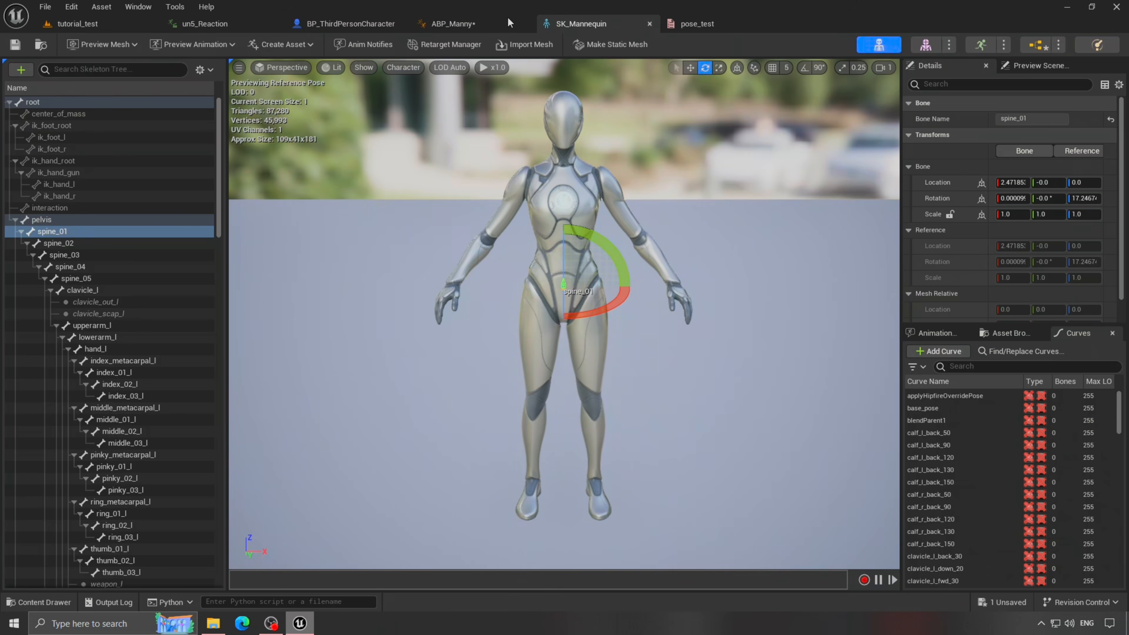
left_click(453, 24)
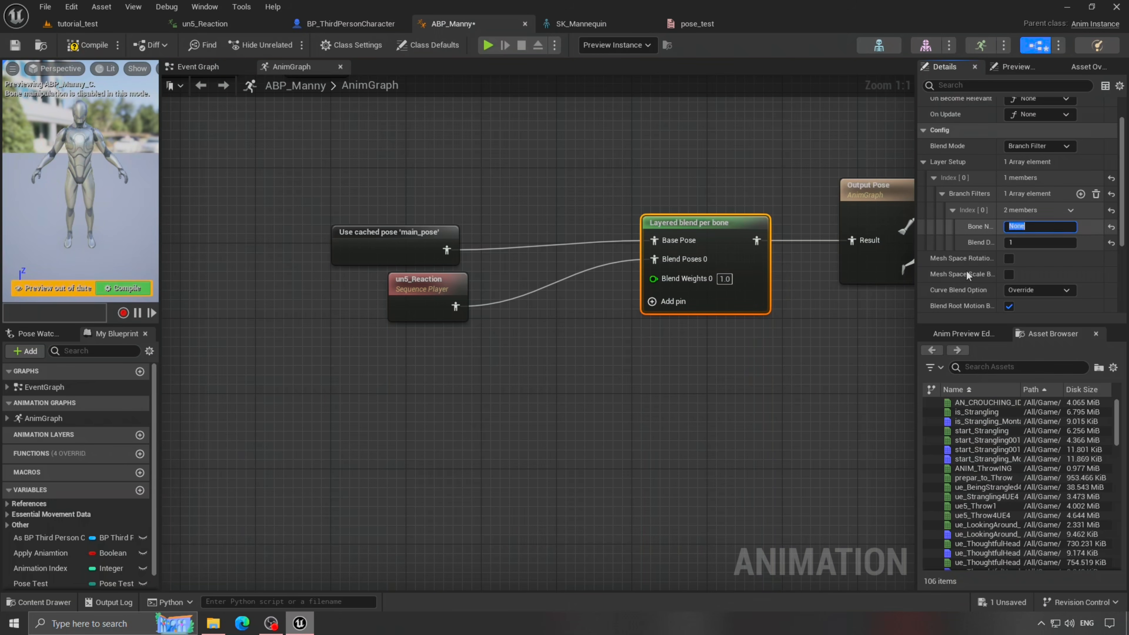
key("ctrl+v")
left_click(799, 392)
right_click_drag(799, 393, 736, 396)
left_click(619, 221)
left_click(89, 45)
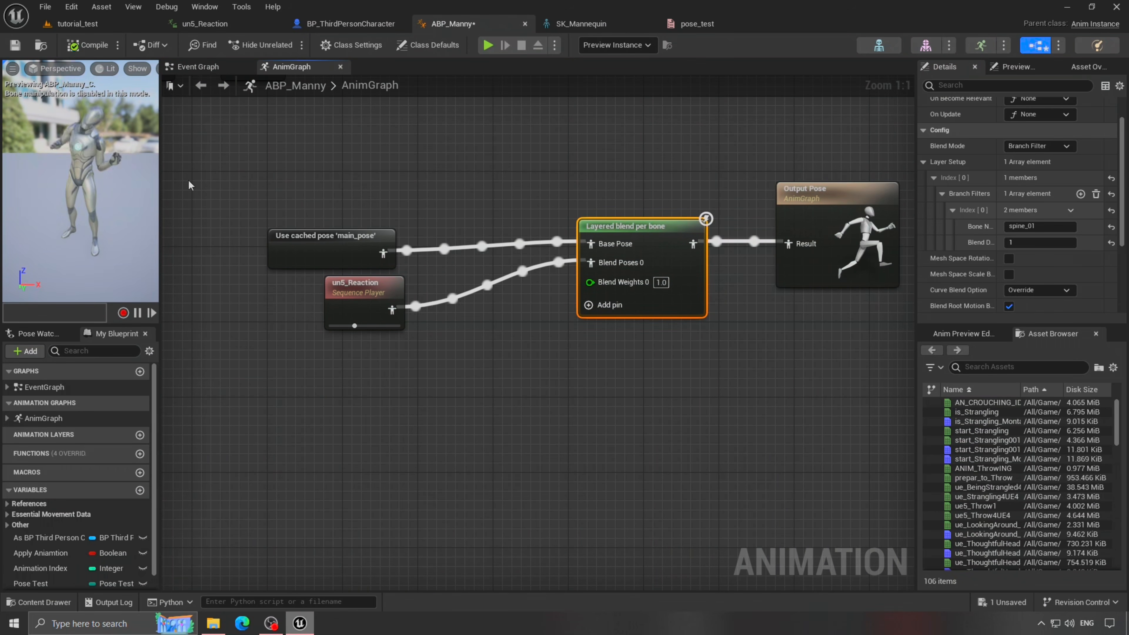
- Test the reaction in a standalone preview and in-editor play, ending on the mannequin skeleton
scroll(84, 186, "up", 4)
left_click_drag(161, 214, 339, 213)
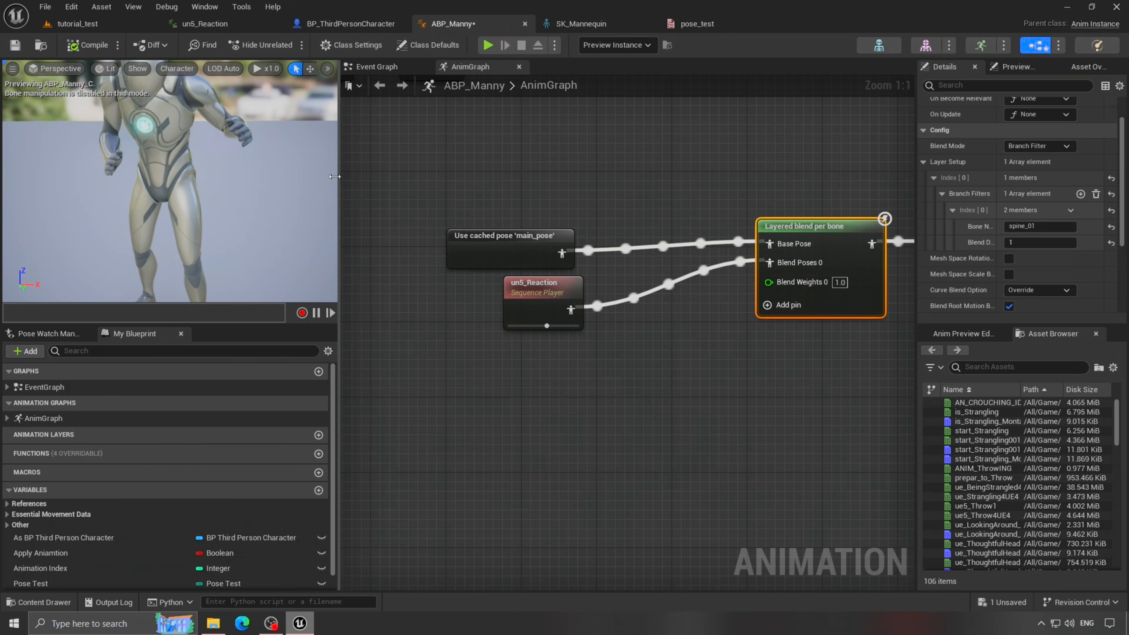
scroll(191, 186, "down", 7)
left_click(487, 45)
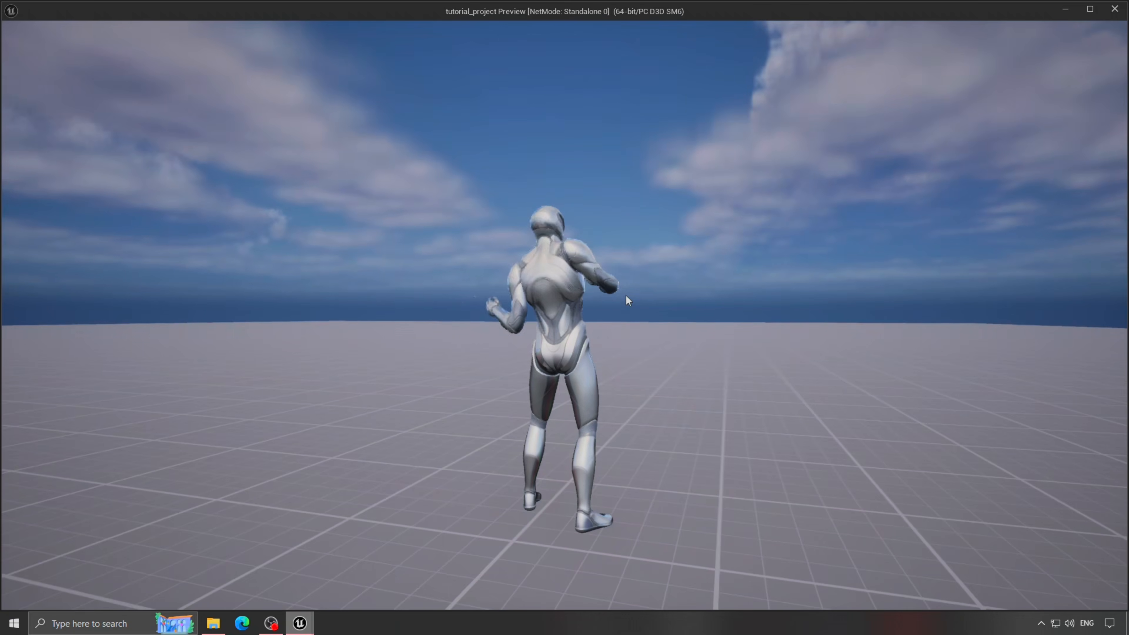
key("Escape")
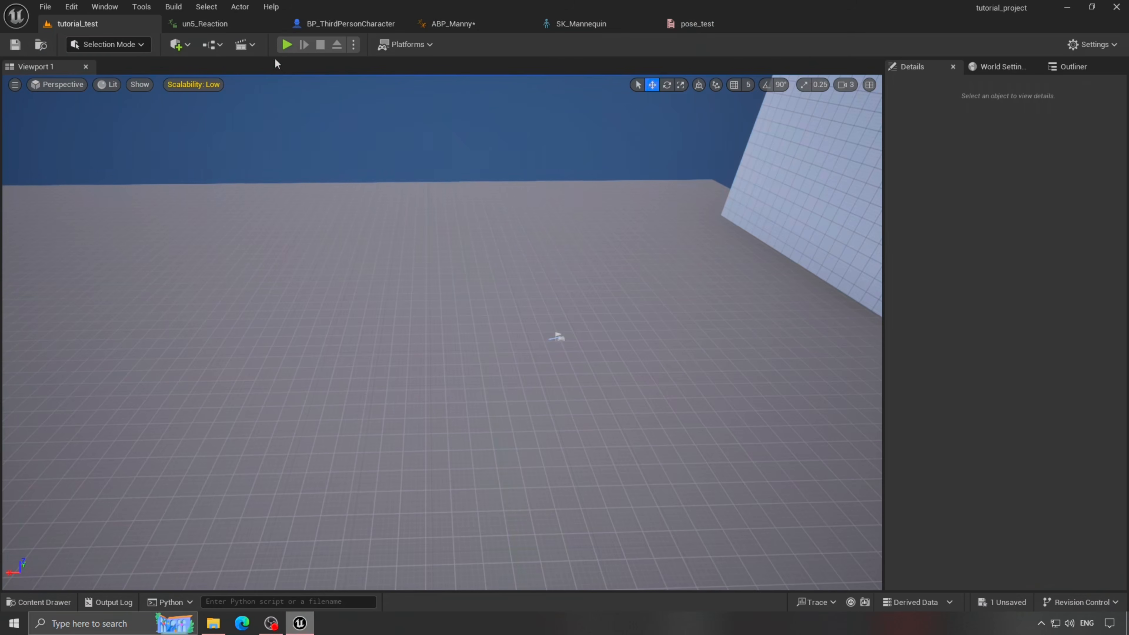
key("alt+p")
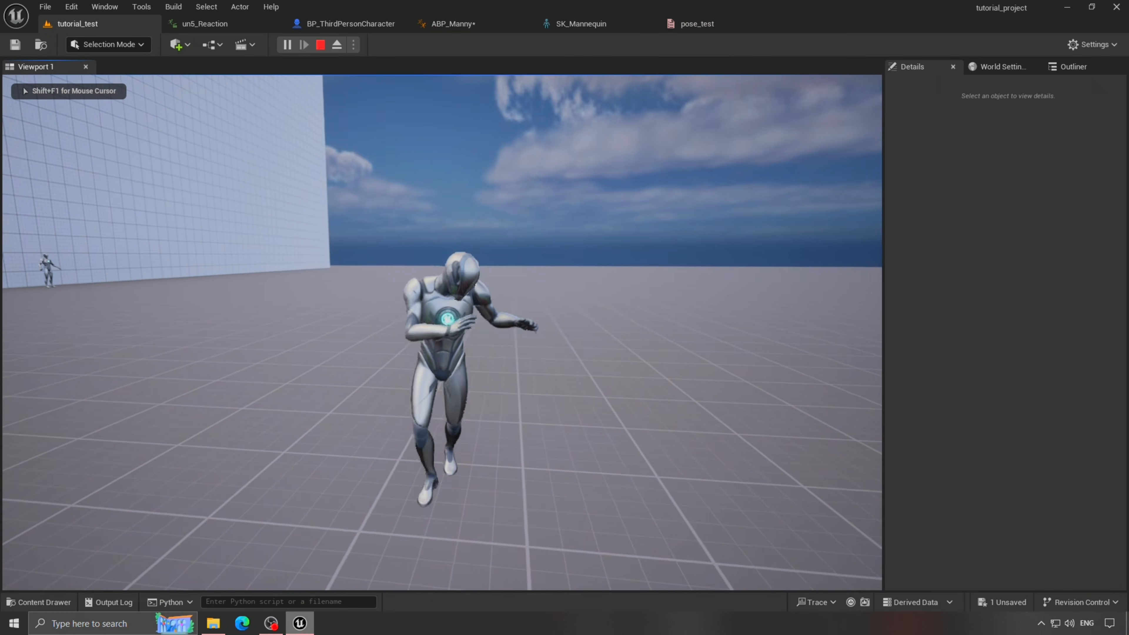
key("Escape")
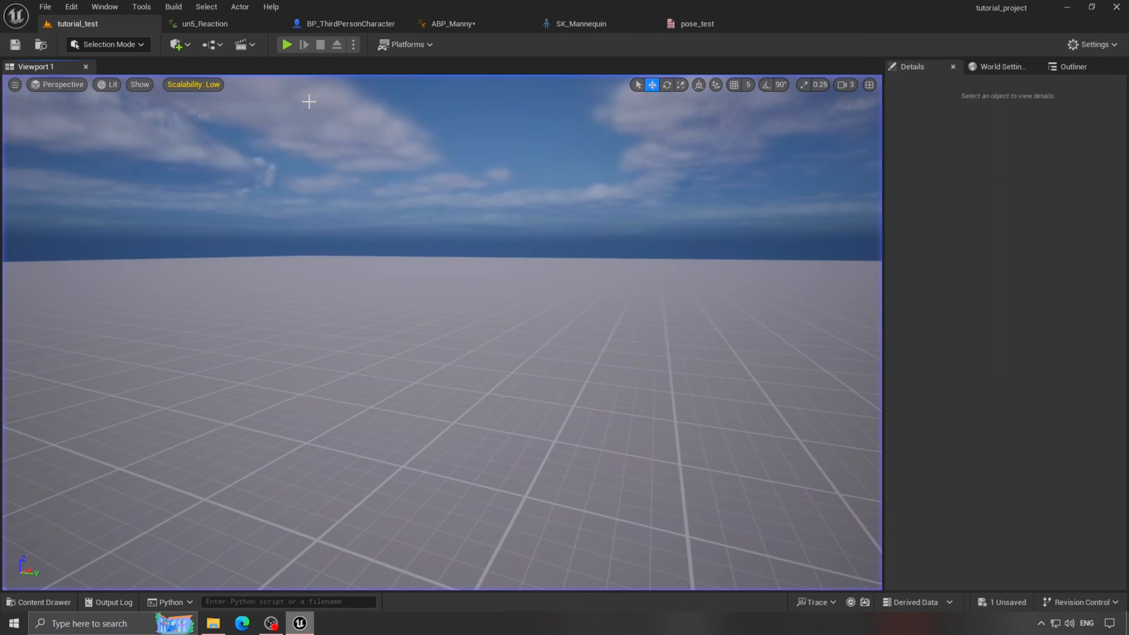
left_click(228, 25)
left_click(698, 24)
left_click(581, 23)
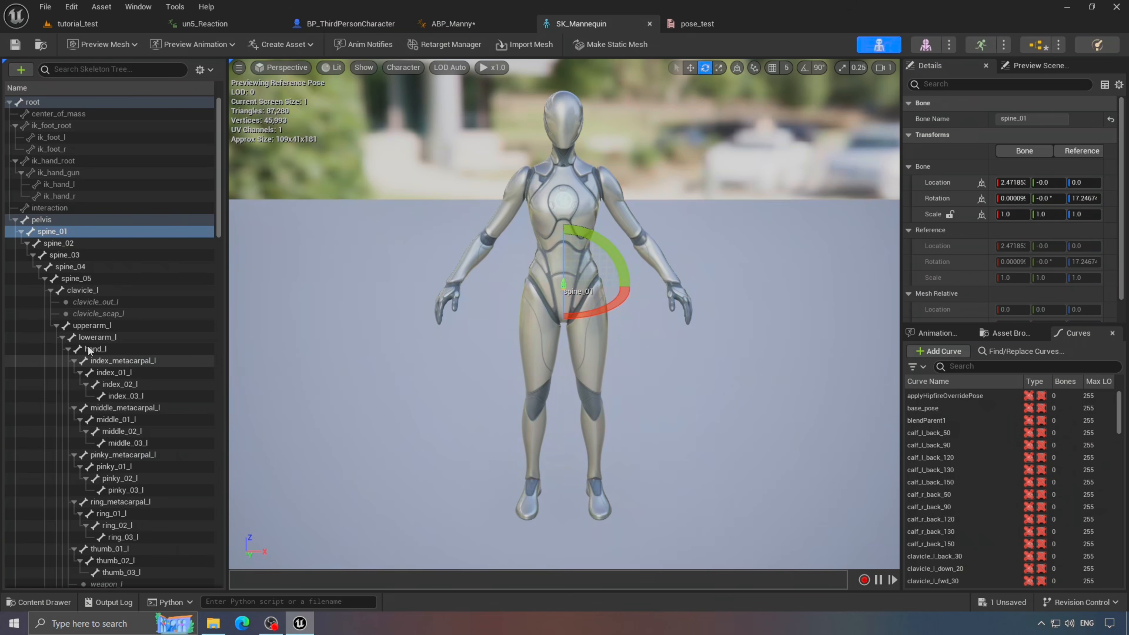
- Make upperarm_l the branch filter bone, recompile, and check it in a standalone preview
right_click(91, 326)
left_click(133, 368)
left_click(453, 24)
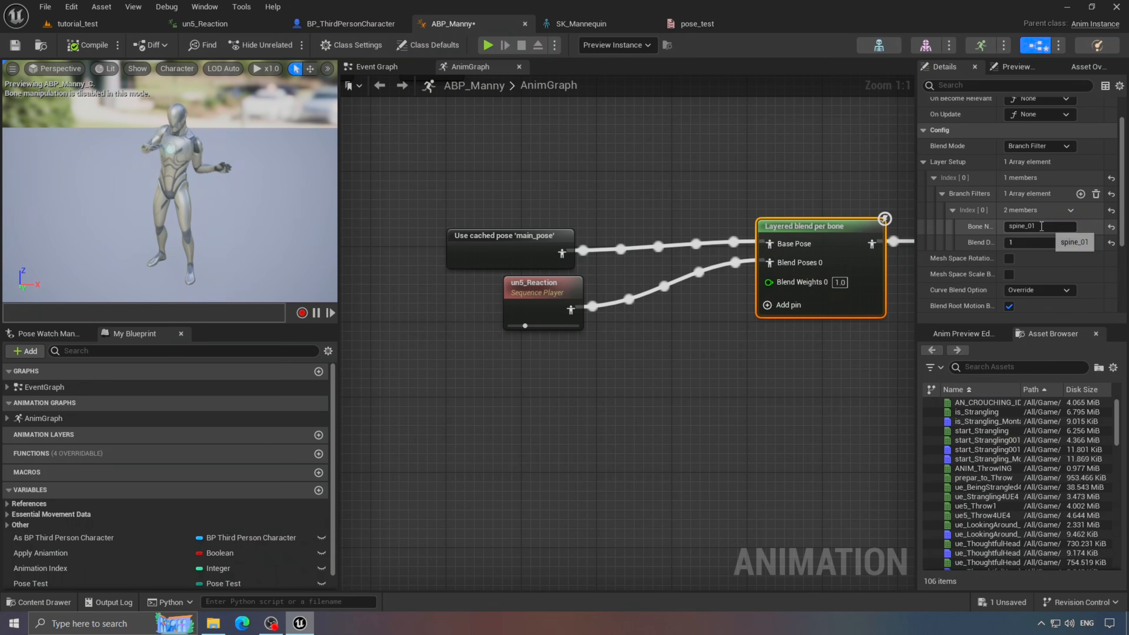
key("Return")
left_click(317, 286)
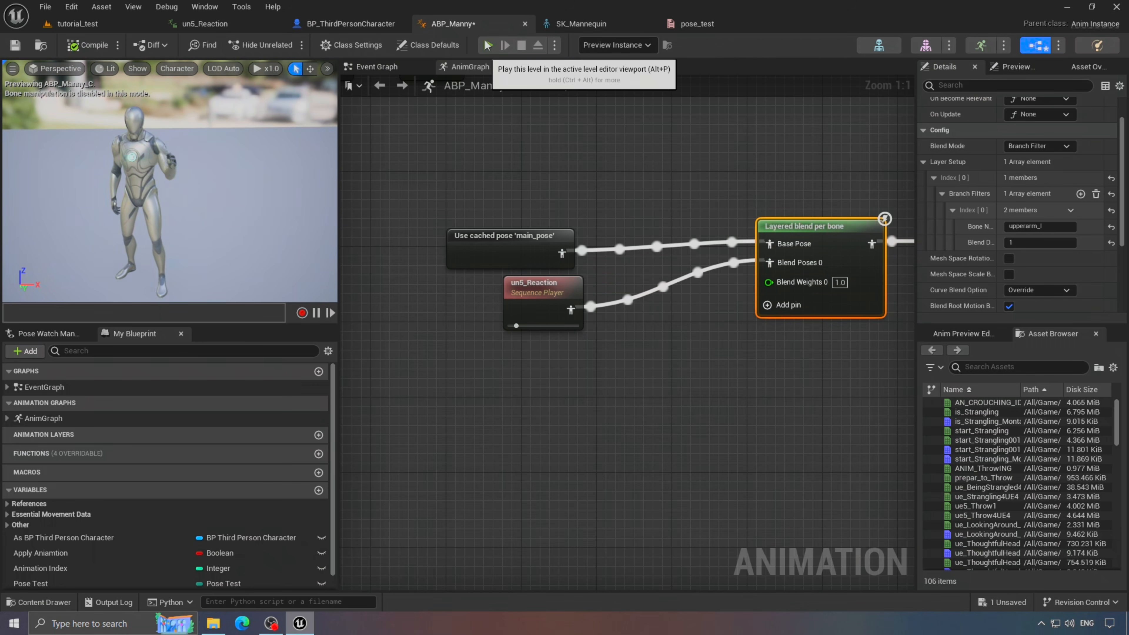
left_click(487, 45)
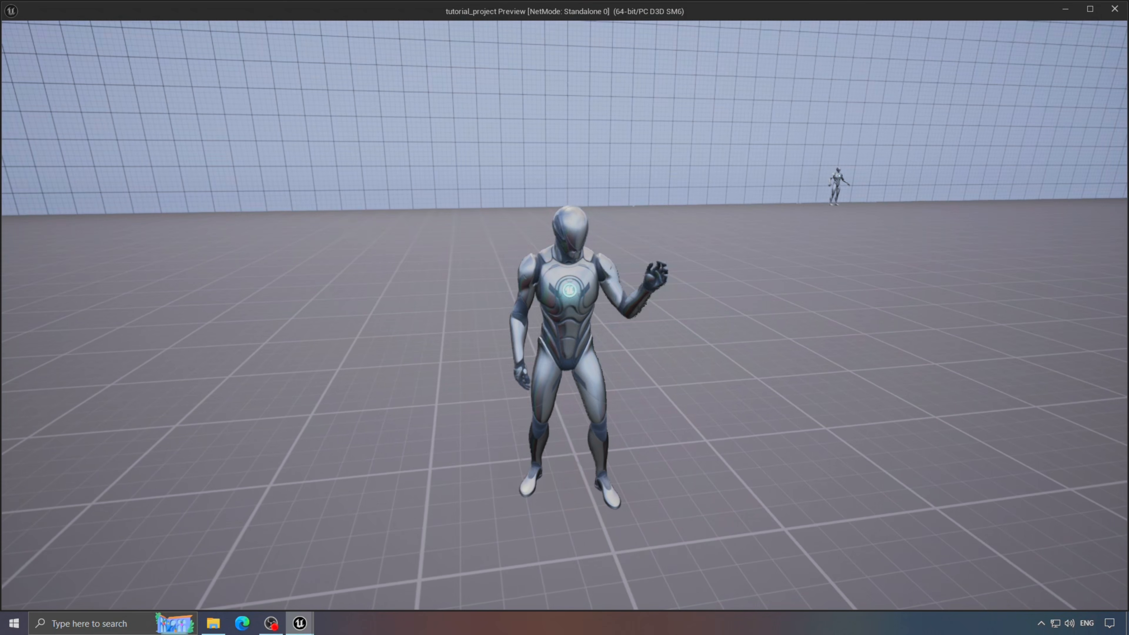
key("Escape")
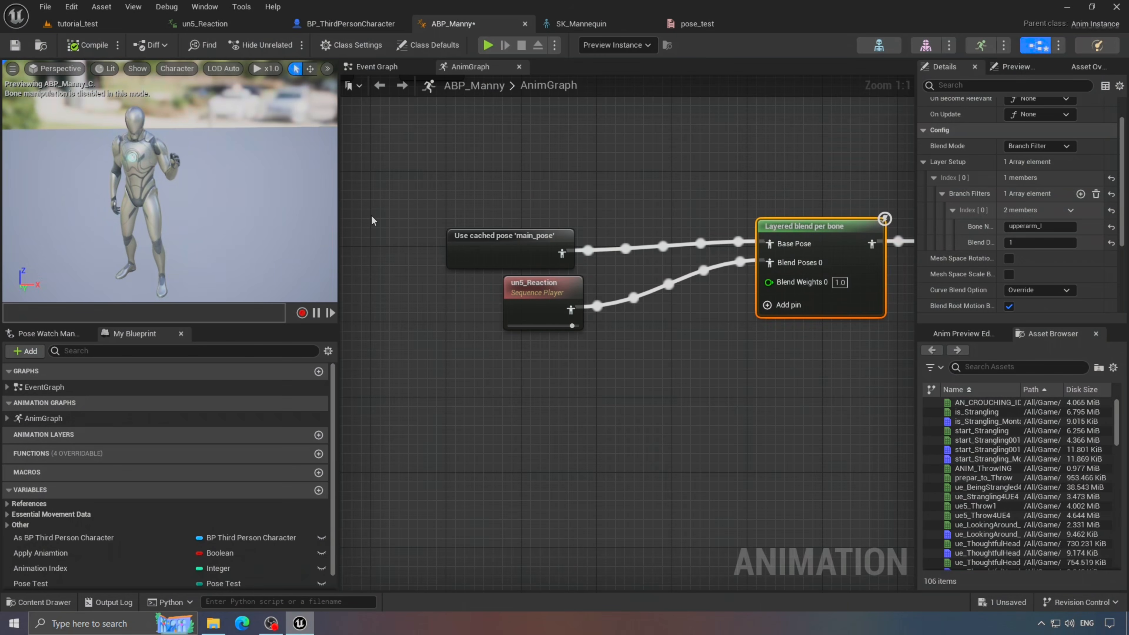
- Recompile ABP_Manny with spine_01 restored and save the blueprint changes
right_click_drag(848, 266, 816, 258)
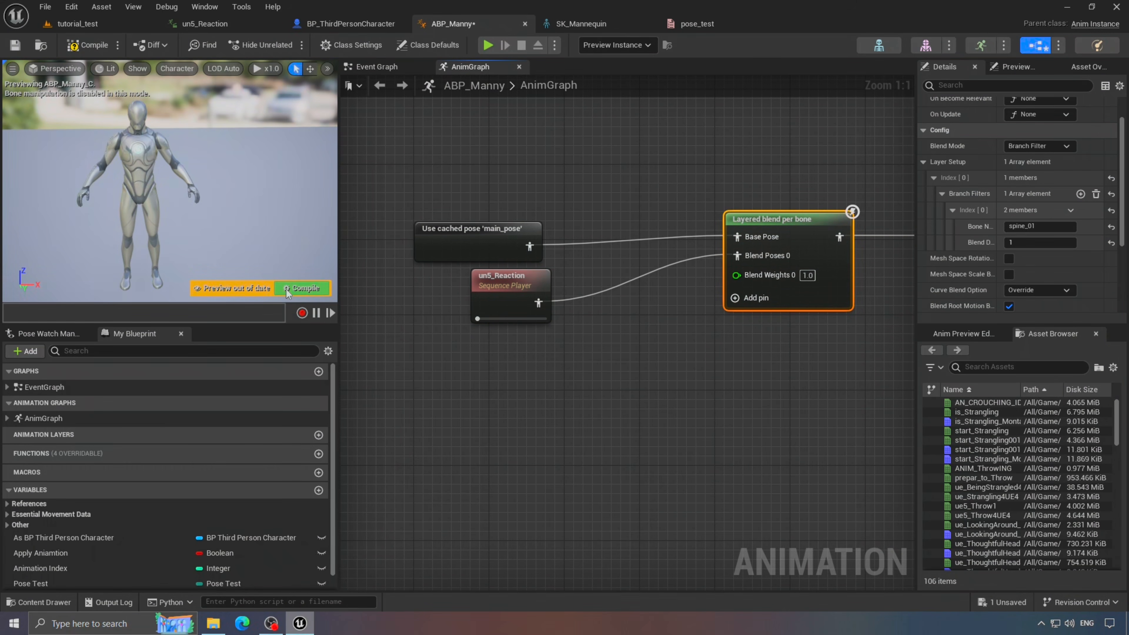
left_click(304, 290)
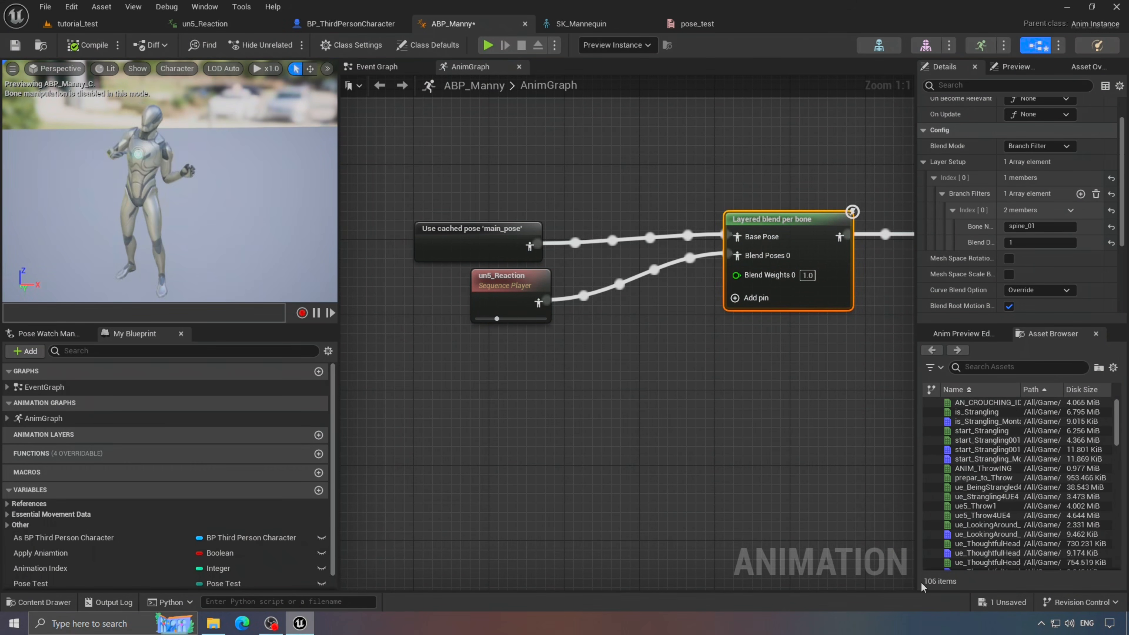
left_click(1002, 603)
left_click(641, 446)
- Insert a Blend Poses by bool node between the layered blend and Output Pose, then compile
scroll(866, 276, "down", 2)
right_click_drag(867, 276, 598, 261)
left_click_drag(666, 210, 761, 210)
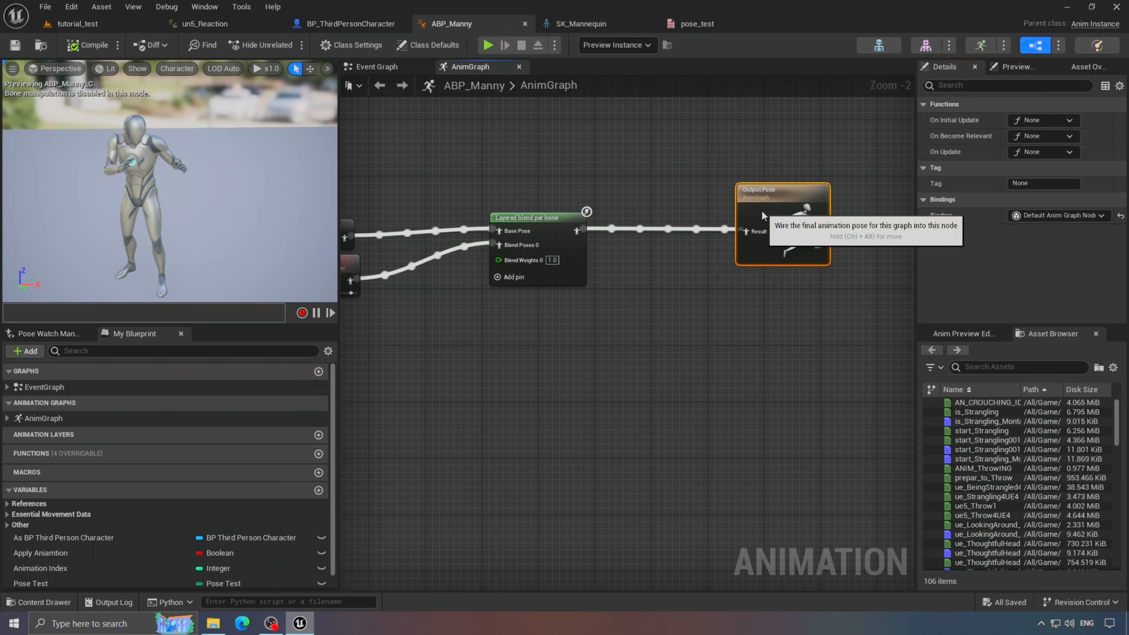
scroll(580, 234, "up", 2)
left_click_drag(580, 237, 638, 246)
type("blend pos")
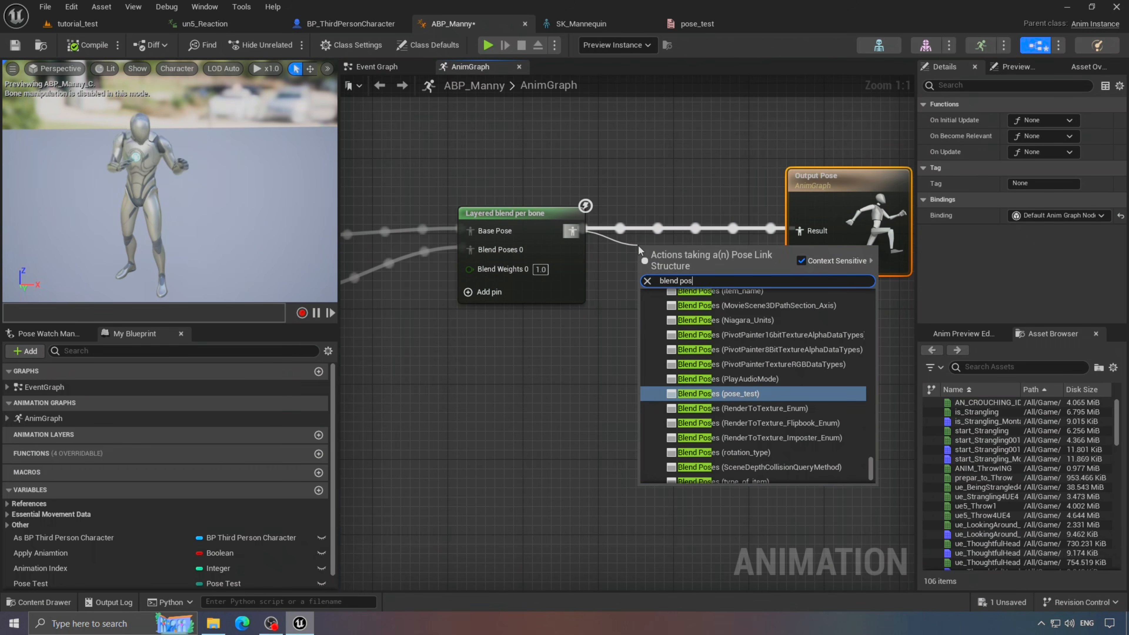
type("es by")
left_click(750, 461)
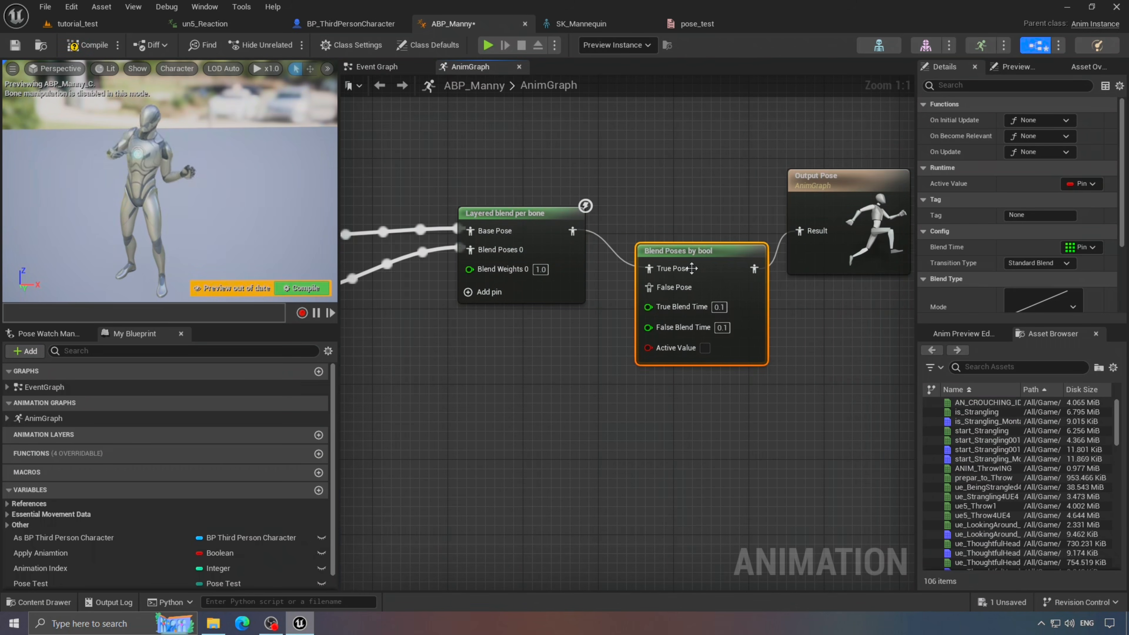
left_click_drag(688, 267, 655, 231)
left_click(604, 186)
scroll(604, 187, "down", 3)
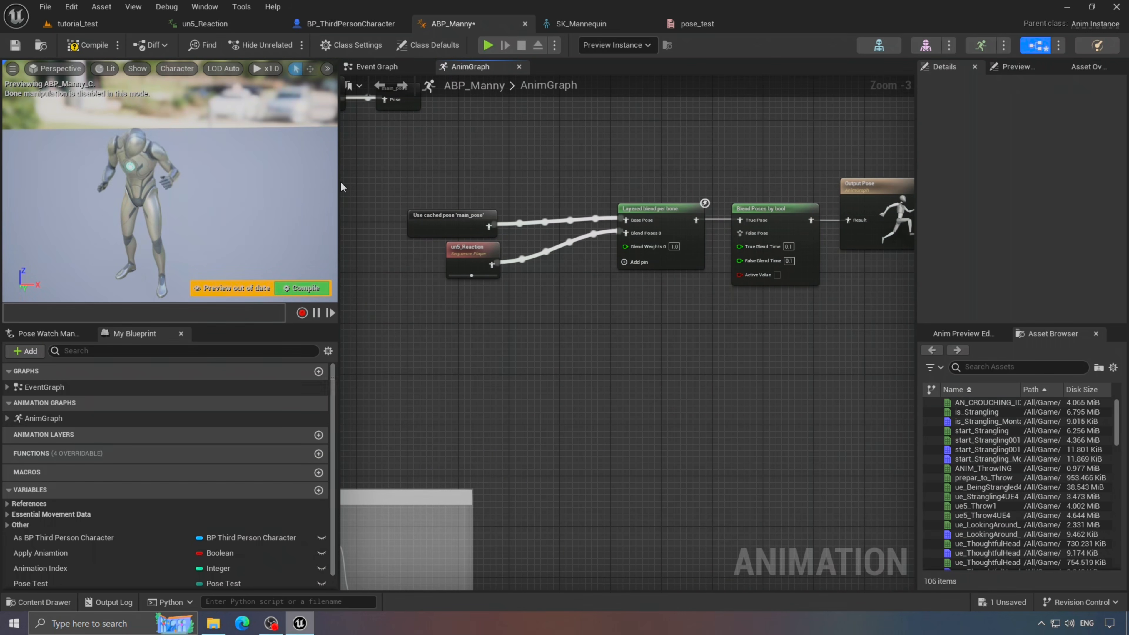
left_click_drag(339, 179, 176, 178)
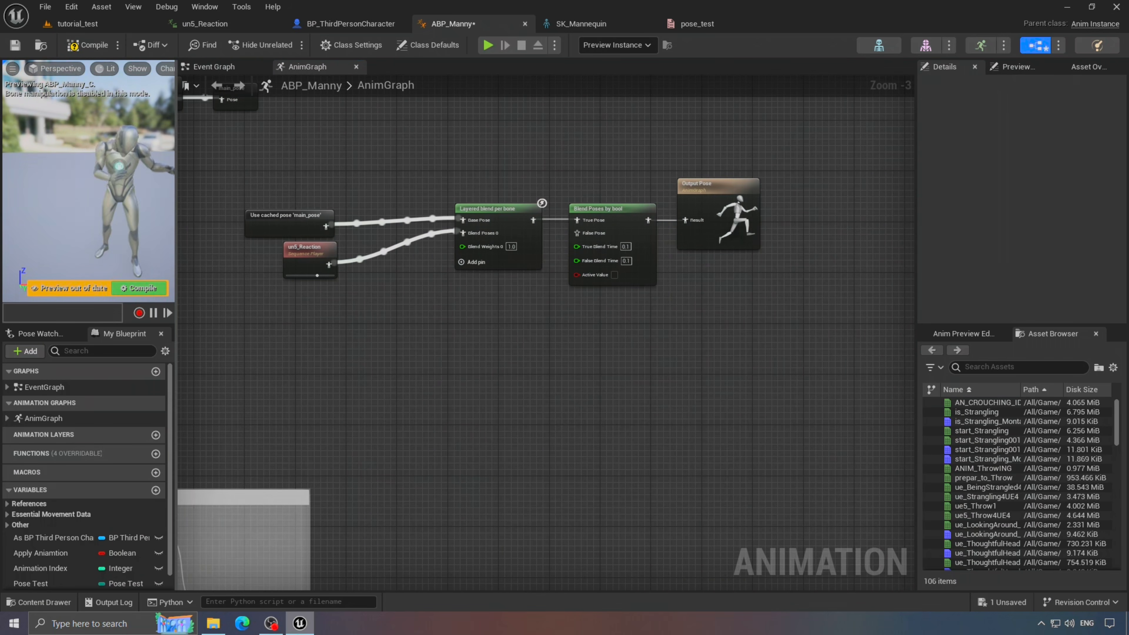
left_click(130, 288)
- Feed a second main_pose cache into False Pose and drive Active Value with Apply Aniamtion
scroll(529, 264, "up", 2)
left_click(237, 214)
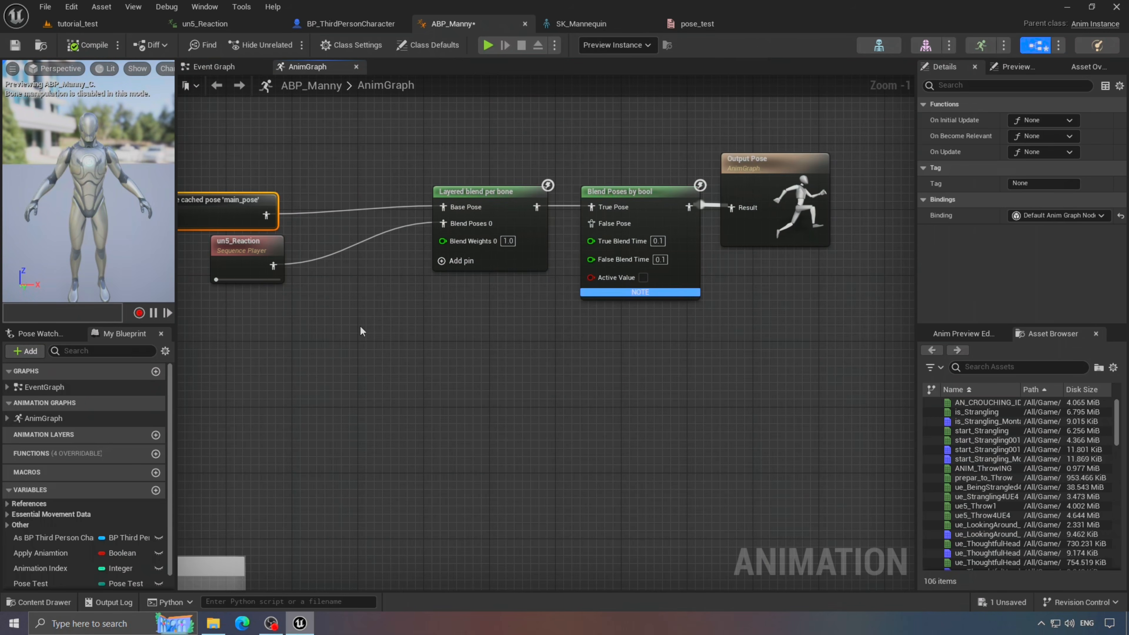
key("ctrl+c")
key("ctrl+v")
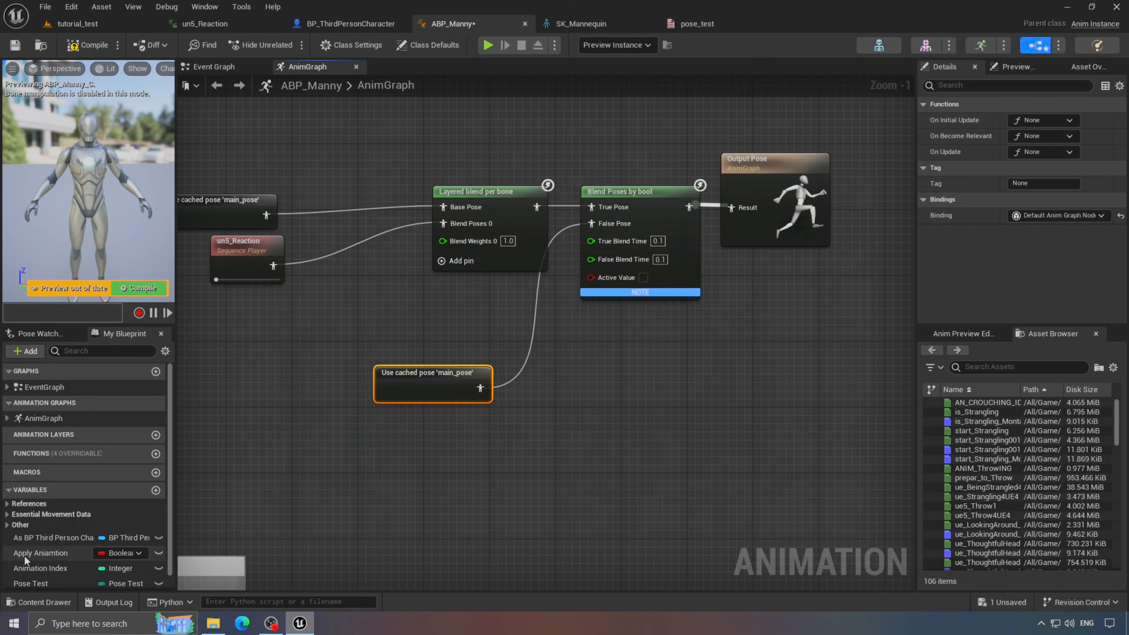
left_click_drag(25, 556, 649, 368)
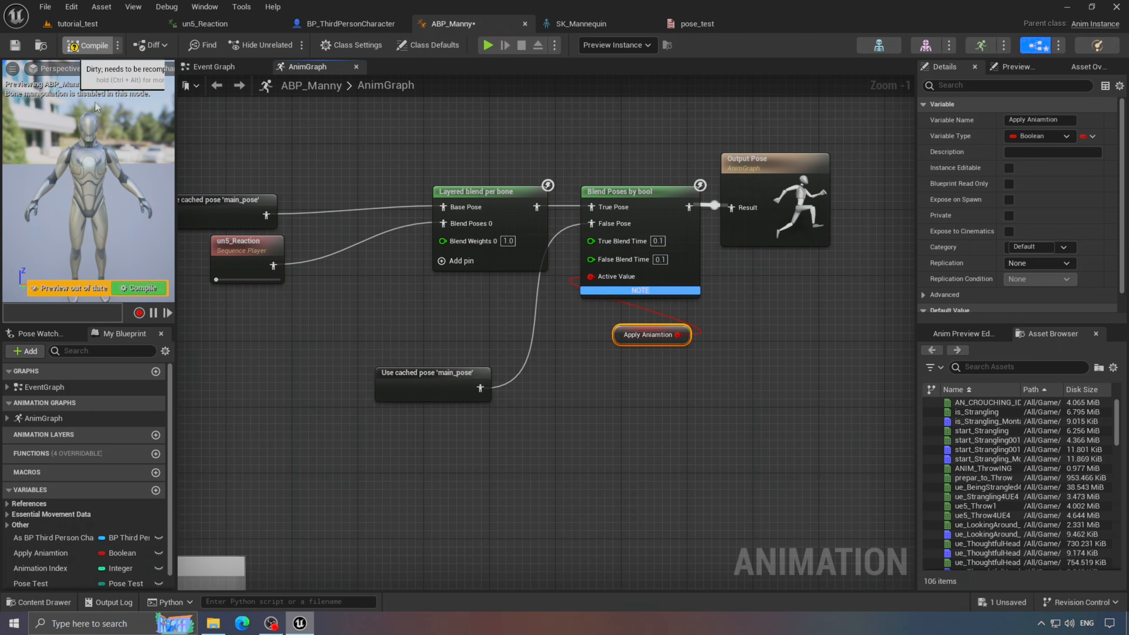
left_click(351, 24)
- Tidy the T key event nodes in BP_ThirdPersonCharacter and compile it
right_click_drag(333, 343, 433, 431)
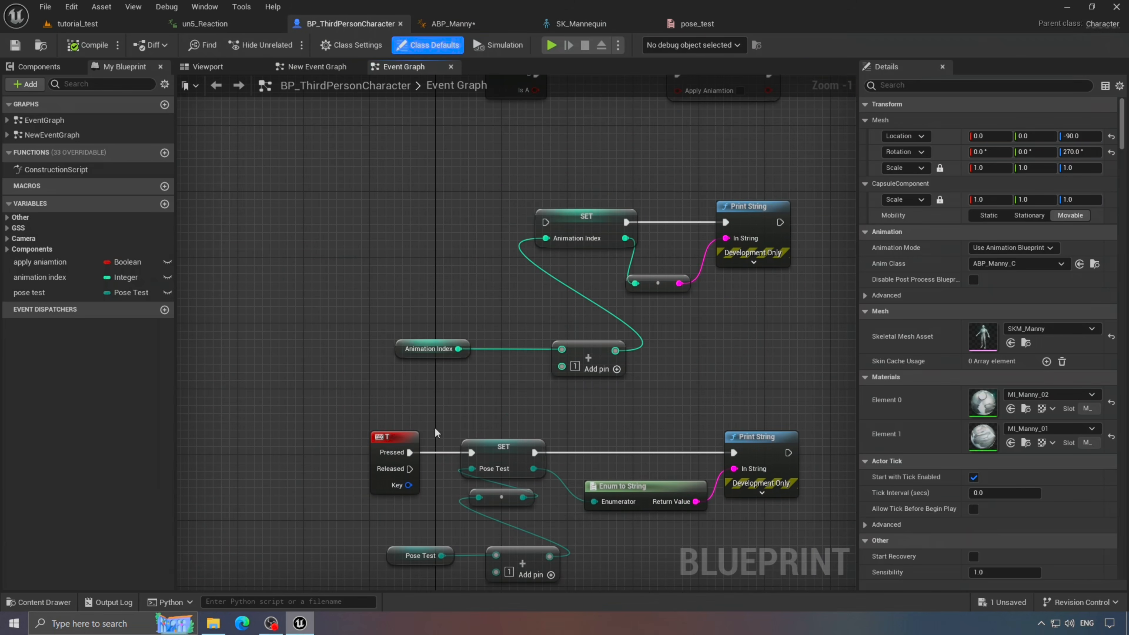
left_click_drag(386, 443, 427, 230)
right_click_drag(646, 314, 492, 329)
left_click(93, 45)
- Play tutorial_test, running and toggling the reaction with T and F, then save changed assets
left_click(78, 24)
left_click(286, 45)
key("s")
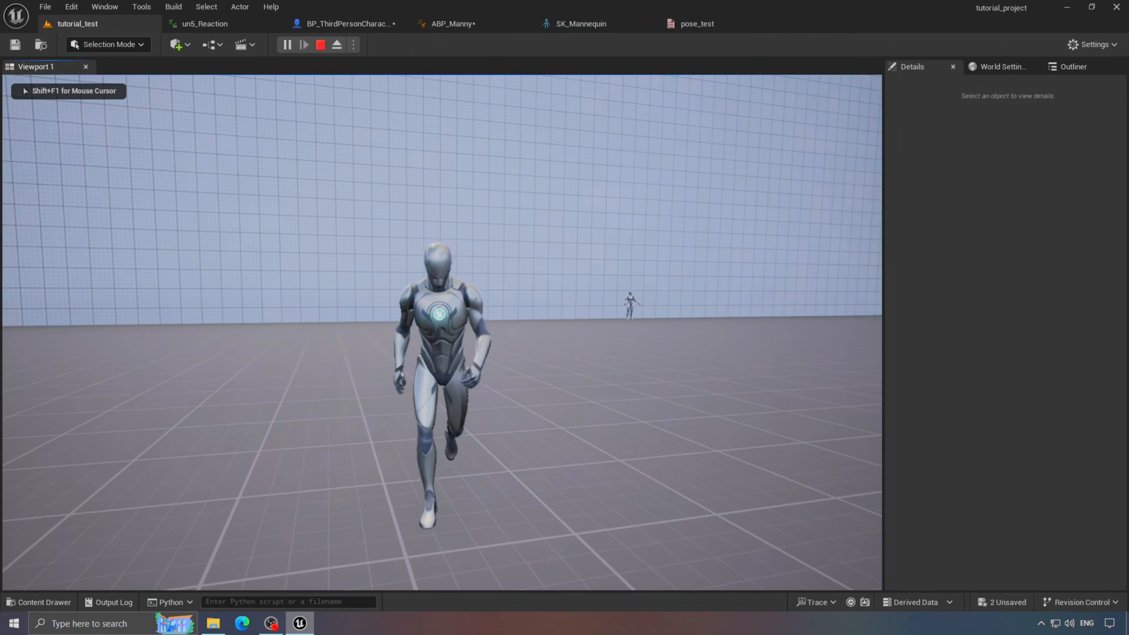
key("t")
key("w")
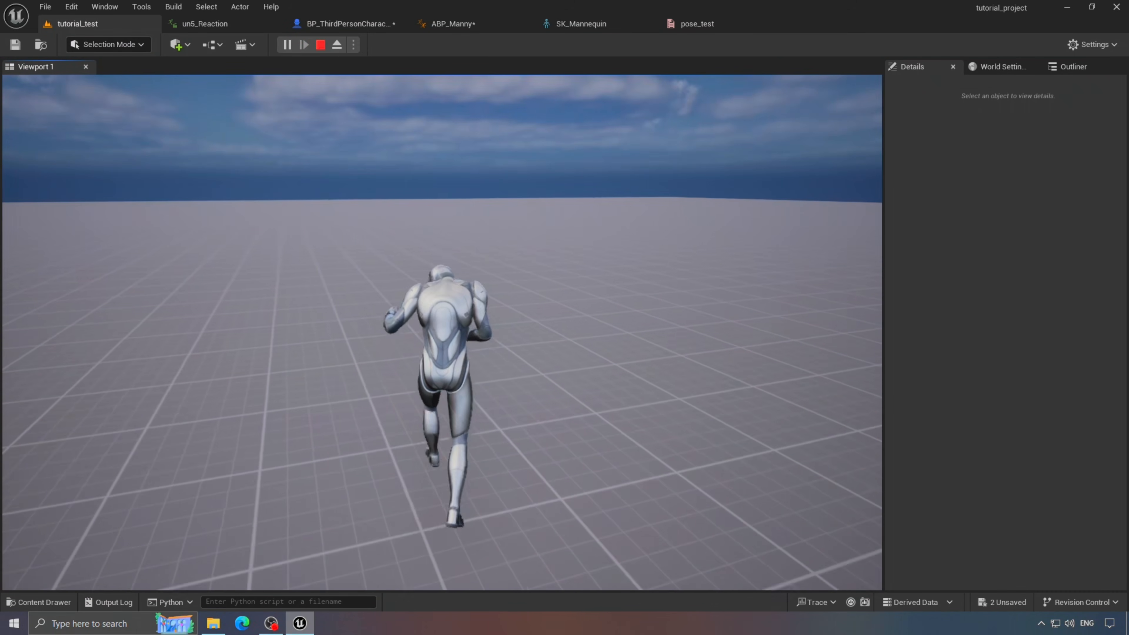
key("s")
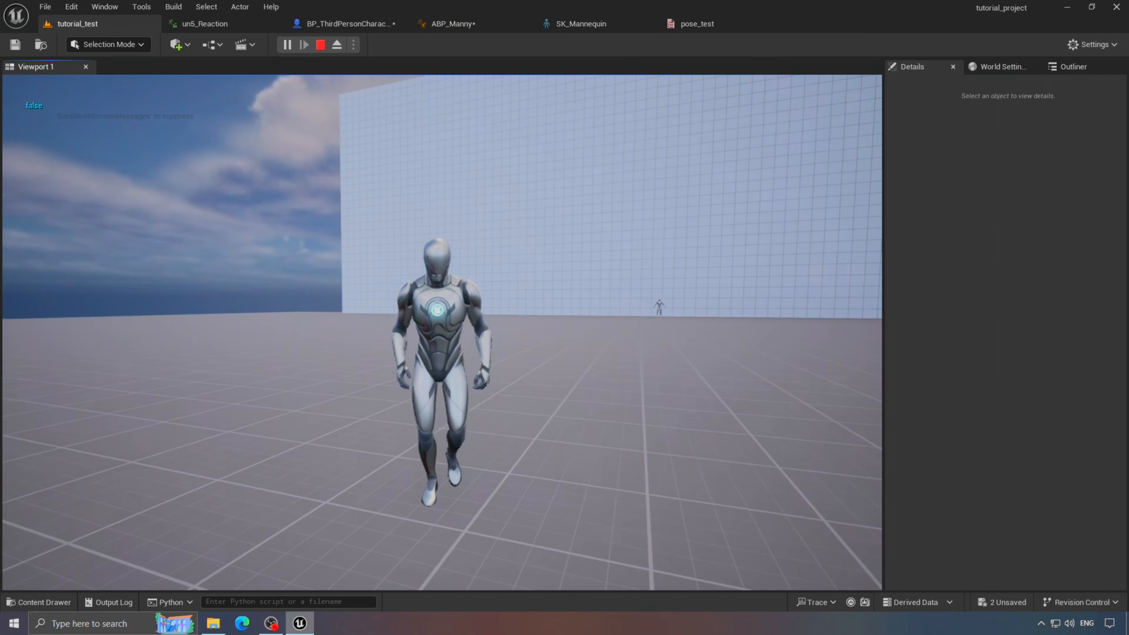
key("f")
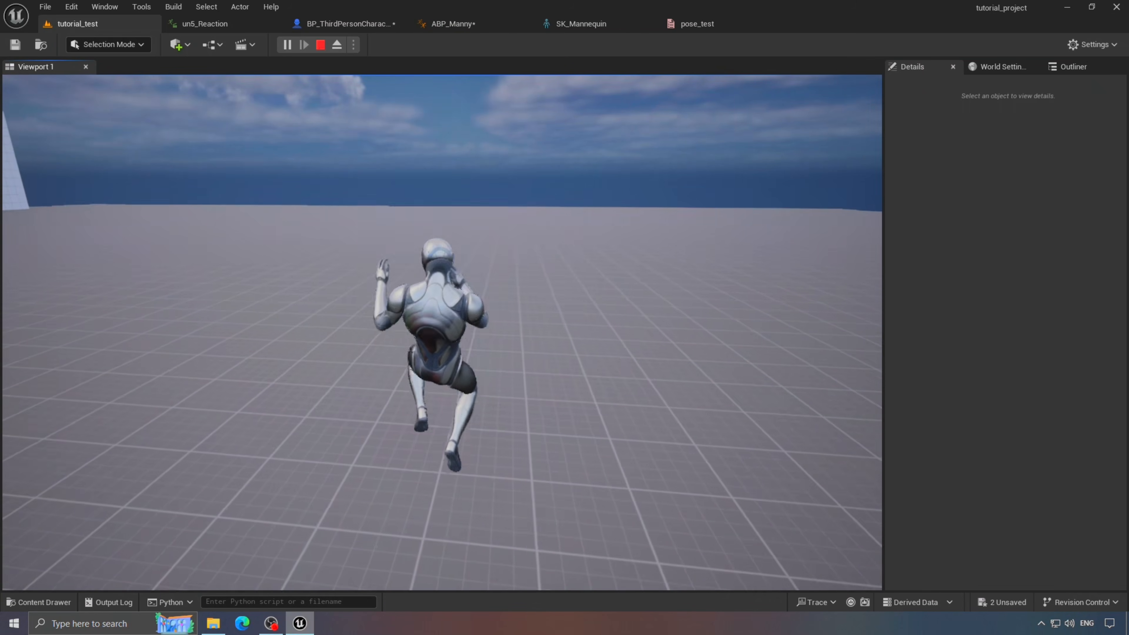
key("Escape")
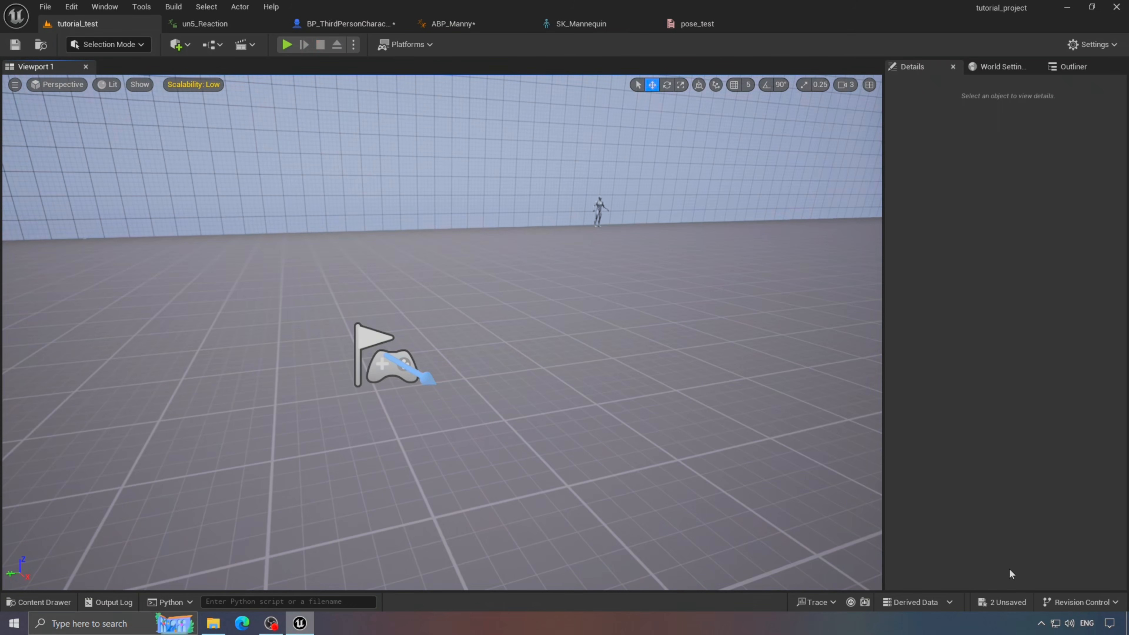
left_click(1003, 602)
left_click(657, 444)
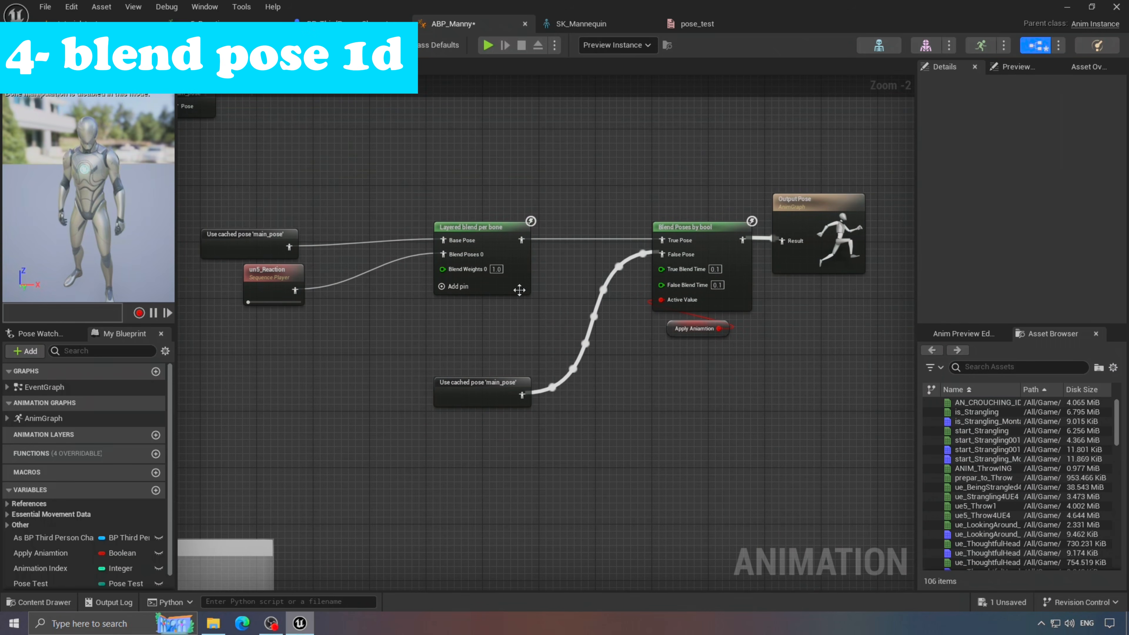
- Create a Blend Space 1D on SK_Mannequin named NewBlendSpace1D and open it
left_click(32, 605)
right_click(668, 497)
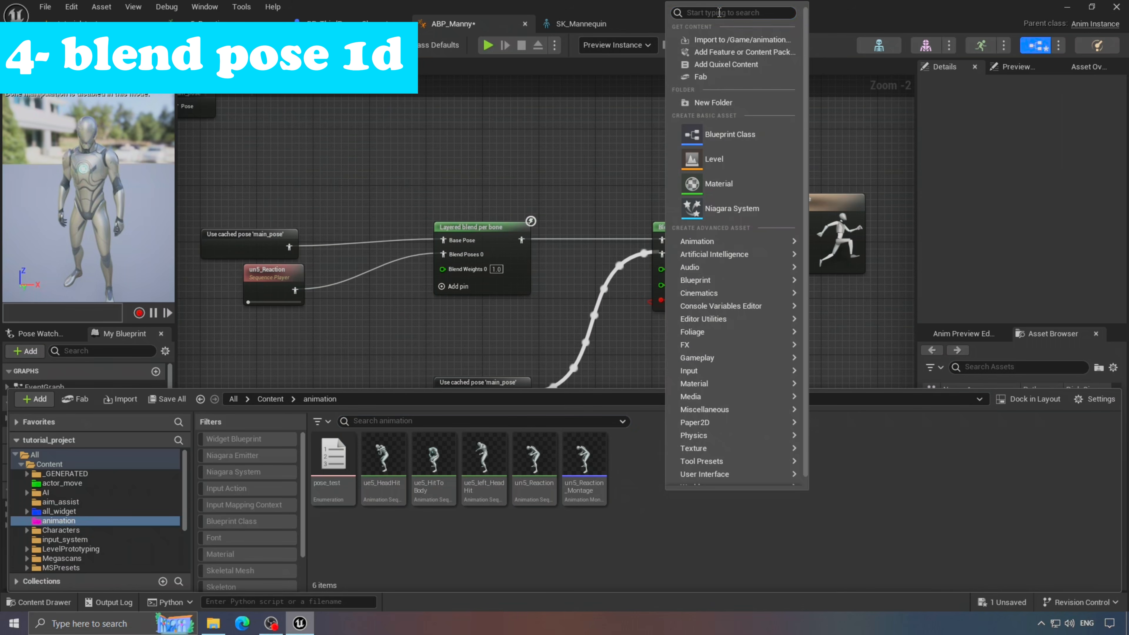
type("blend s")
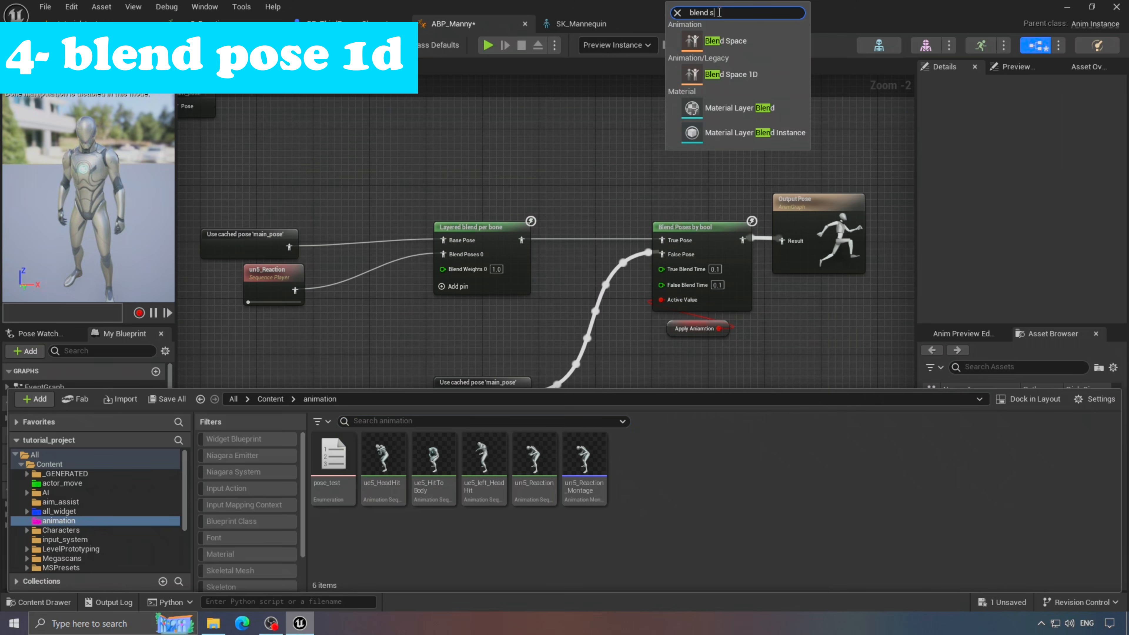
type("p")
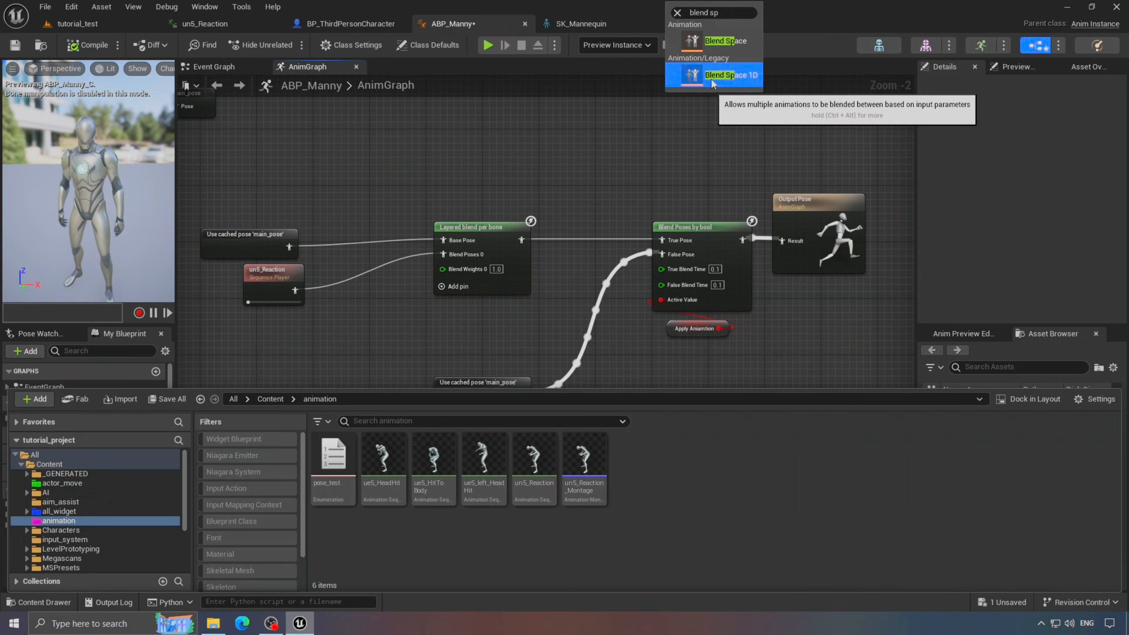
left_click(701, 76)
left_click(539, 239)
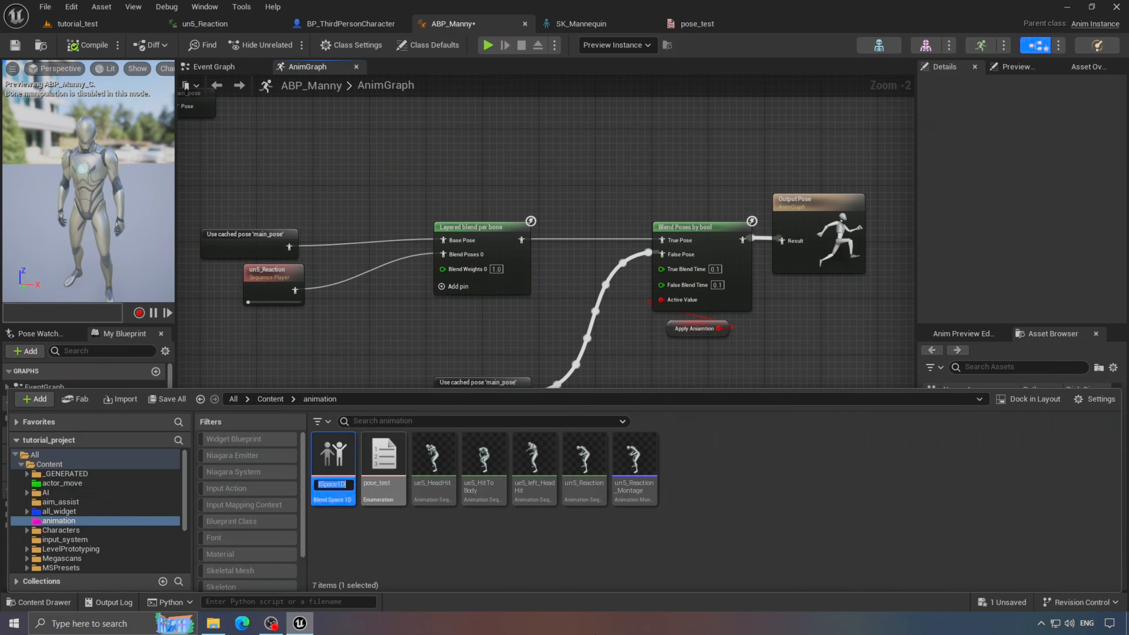
left_click(354, 540)
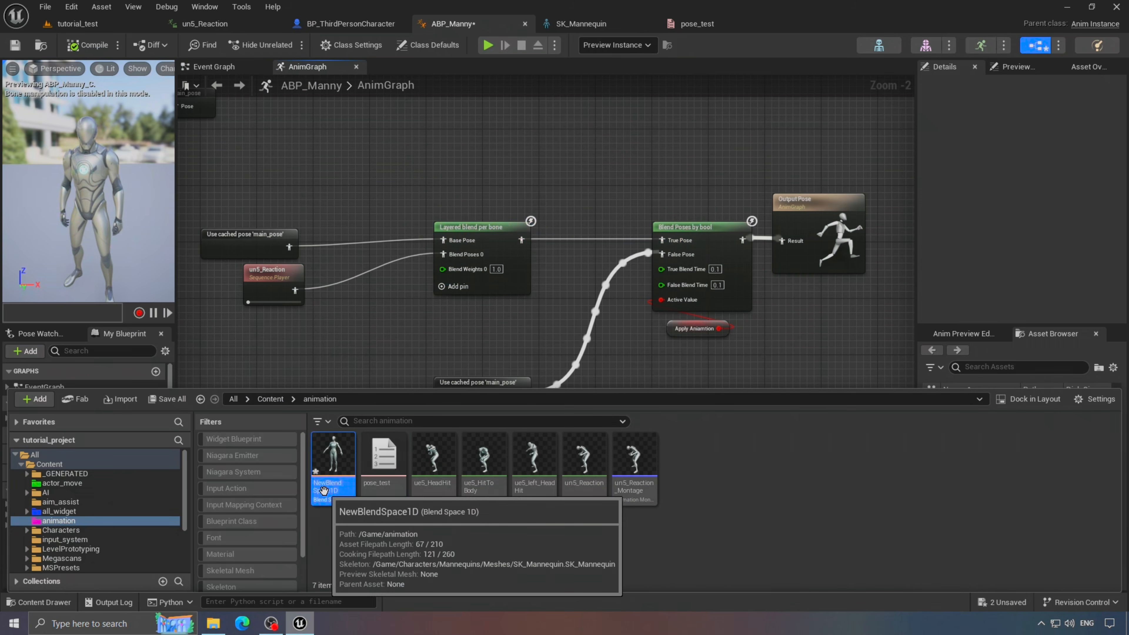
double_click(334, 472)
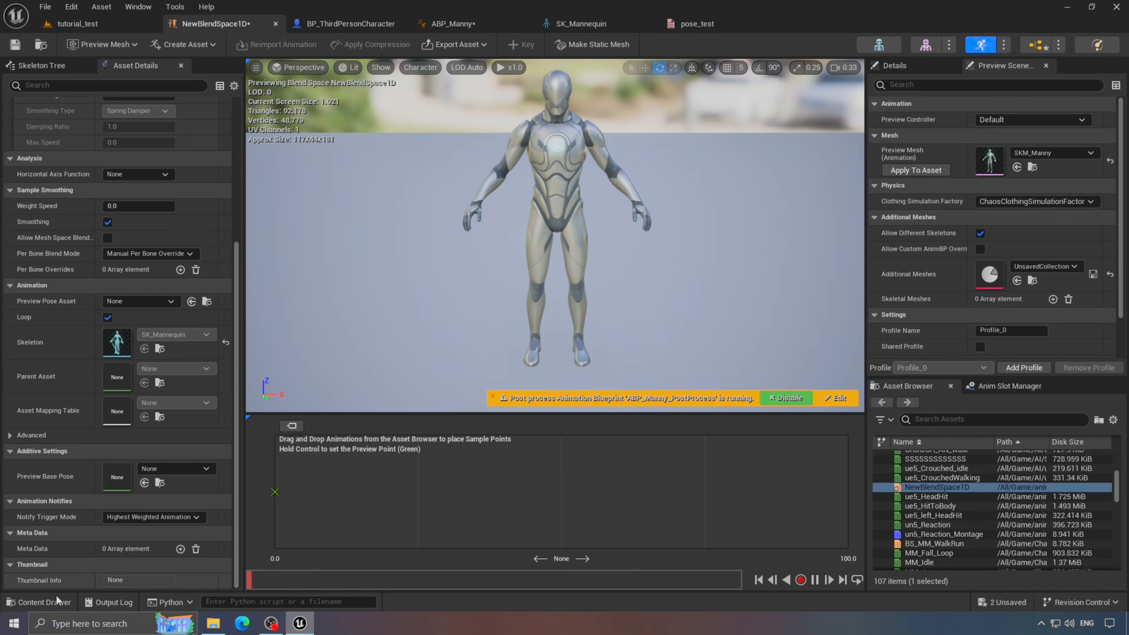
- Place un5_Reaction at 0 on the blend axis; ue5_HeadHit won't drop in yet
left_click(953, 419)
type("reaw")
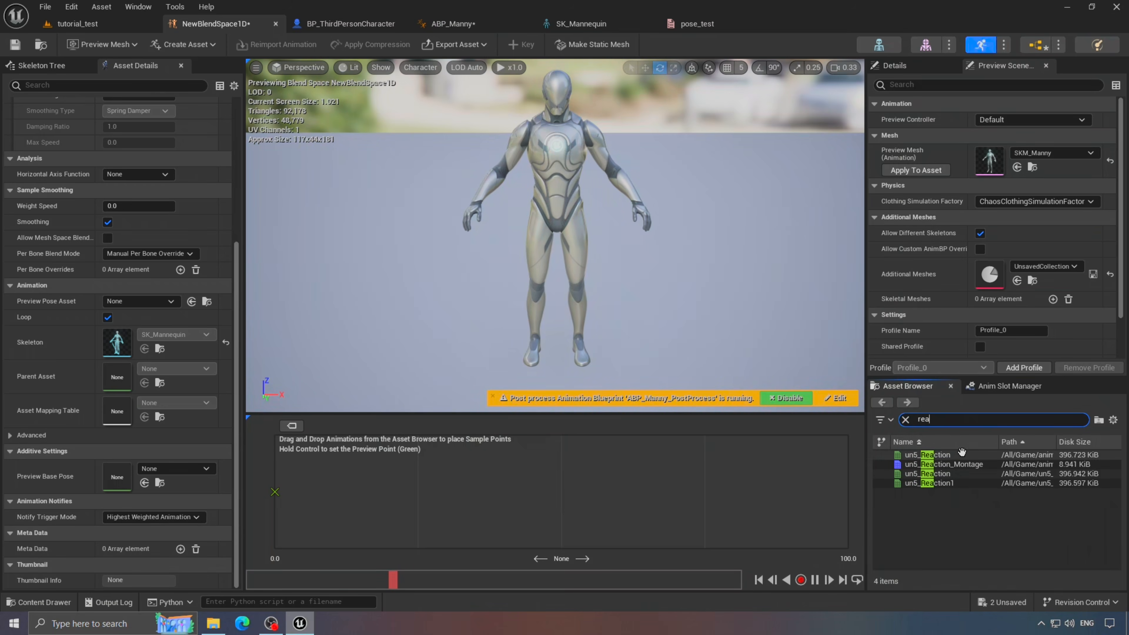
left_click_drag(961, 451, 275, 492)
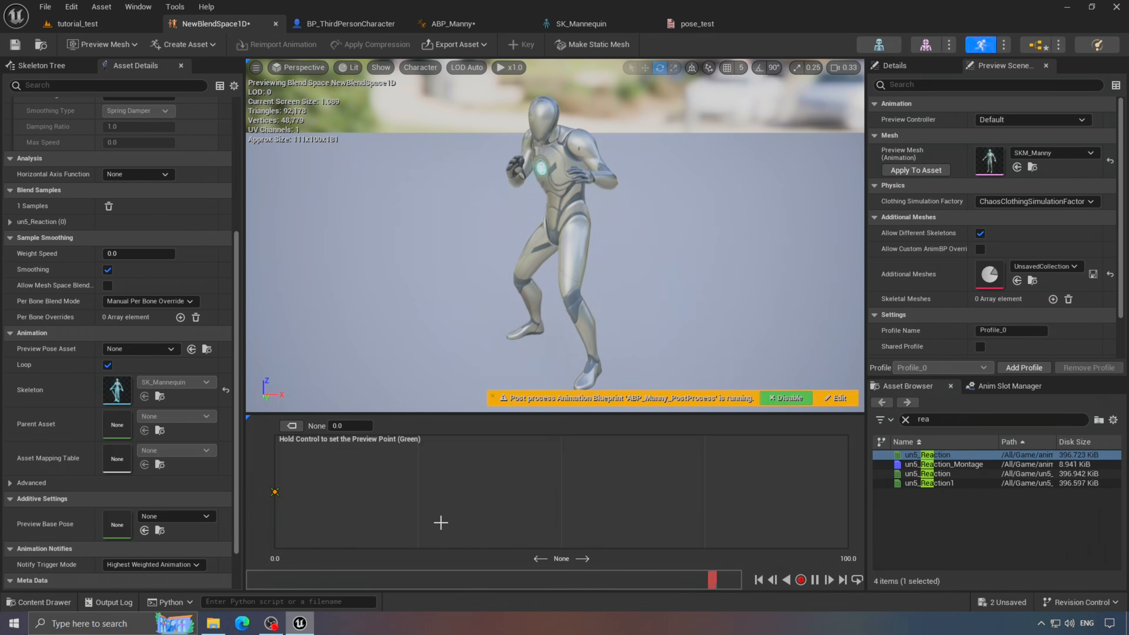
left_click(991, 419)
type("hit")
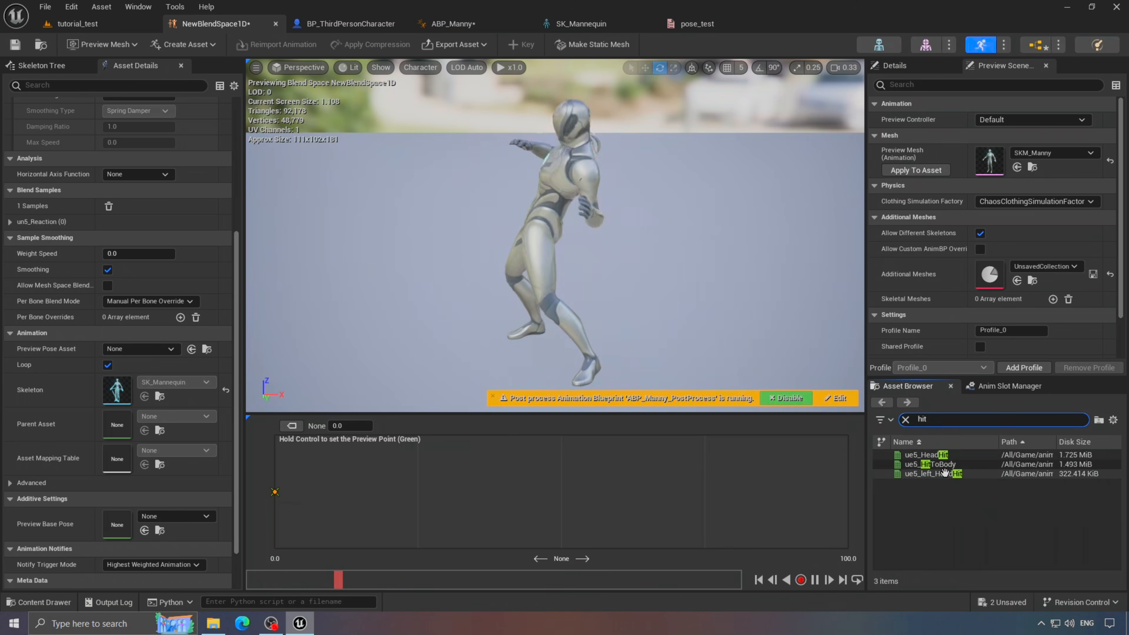
left_click_drag(924, 454, 600, 491)
left_click_drag(938, 474, 599, 477)
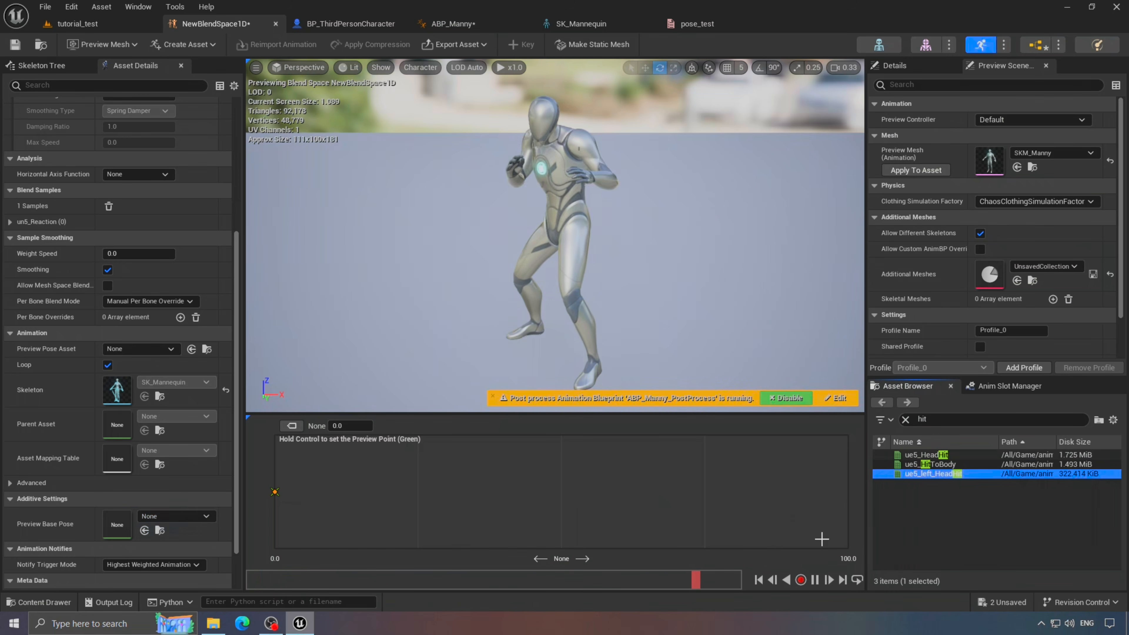
left_click(943, 464)
left_click_drag(942, 456, 644, 466)
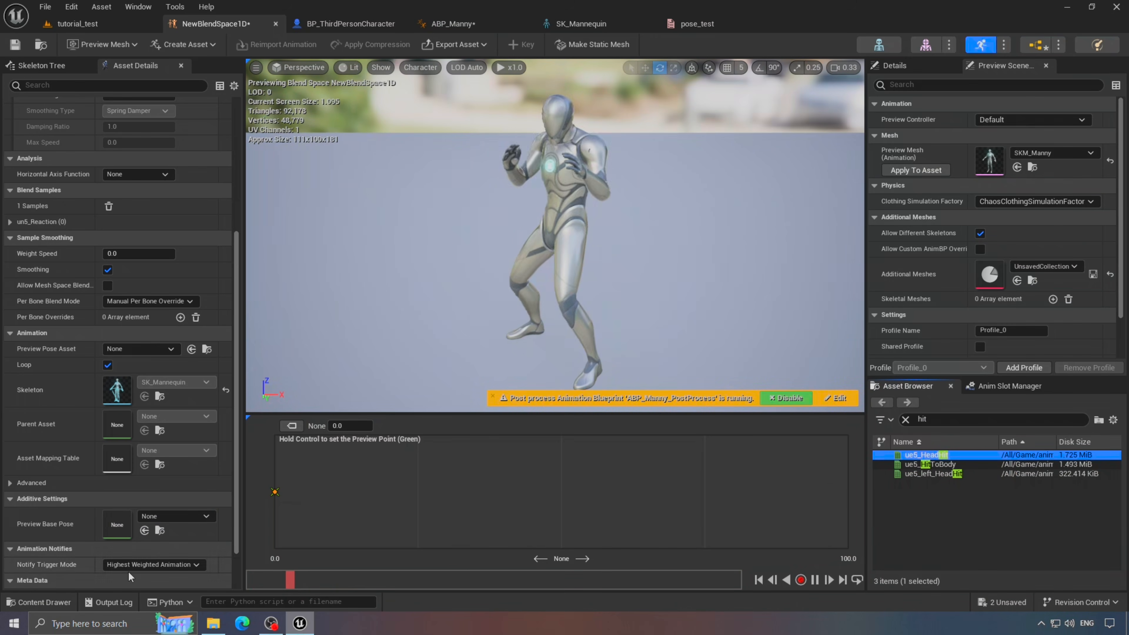
- Set ue5_HeadHit's Additive Anim Type to No additive
left_click(39, 601)
double_click(434, 569)
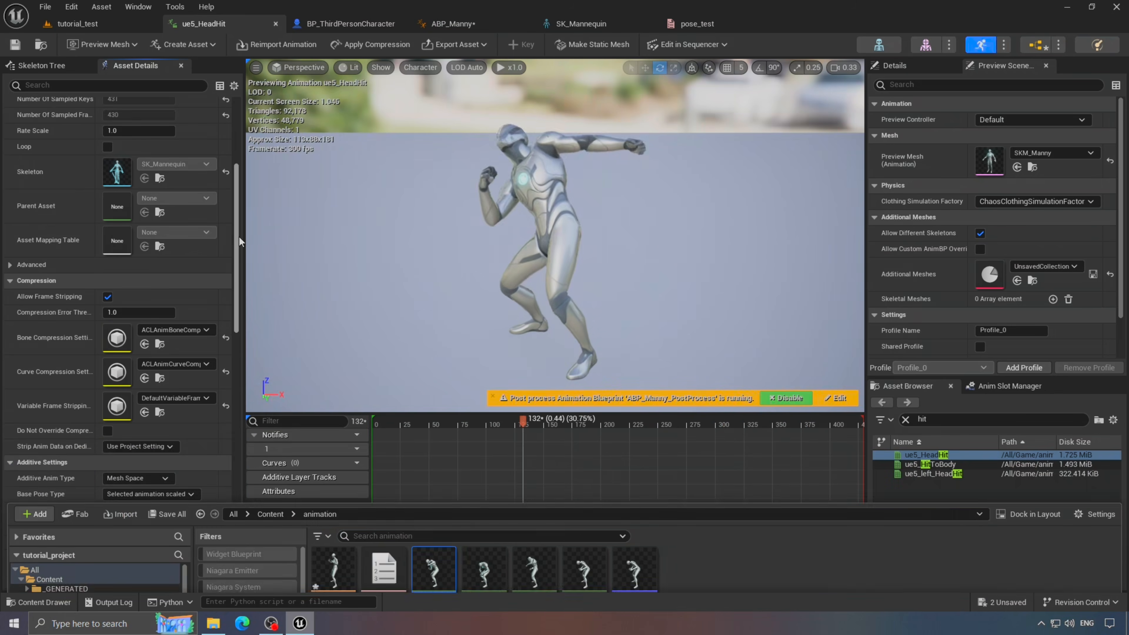
left_click(239, 237)
scroll(186, 349, "down", 6)
left_click(138, 365)
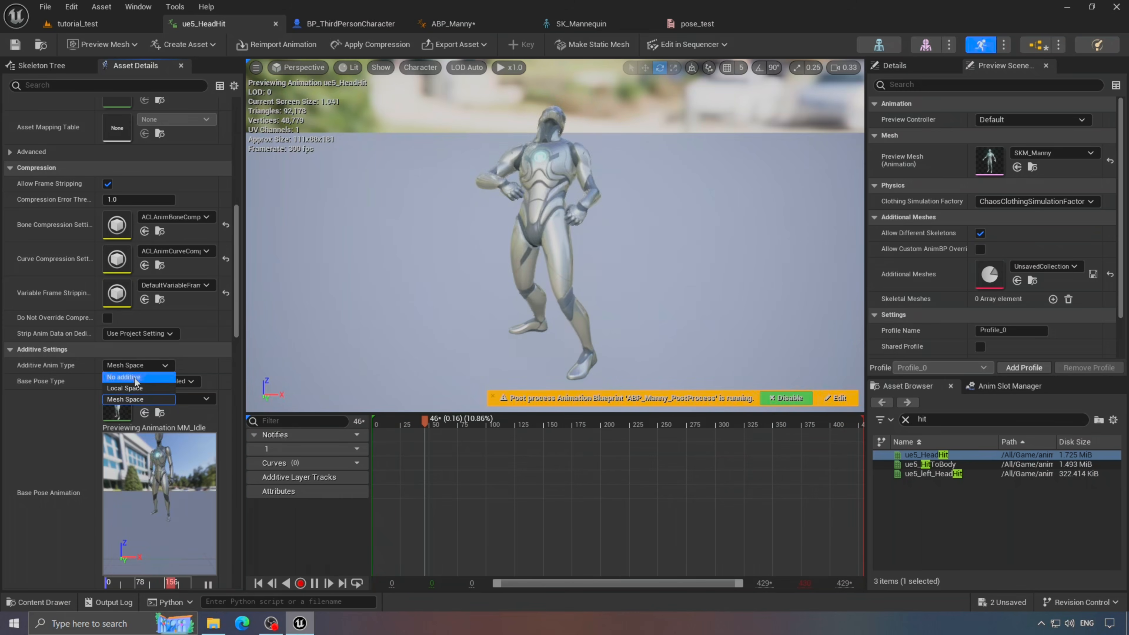
left_click(129, 376)
- Place ue5_HeadHit at 100 in NewBlendSpace1D and stop the preview playback
left_click(39, 602)
double_click(348, 494)
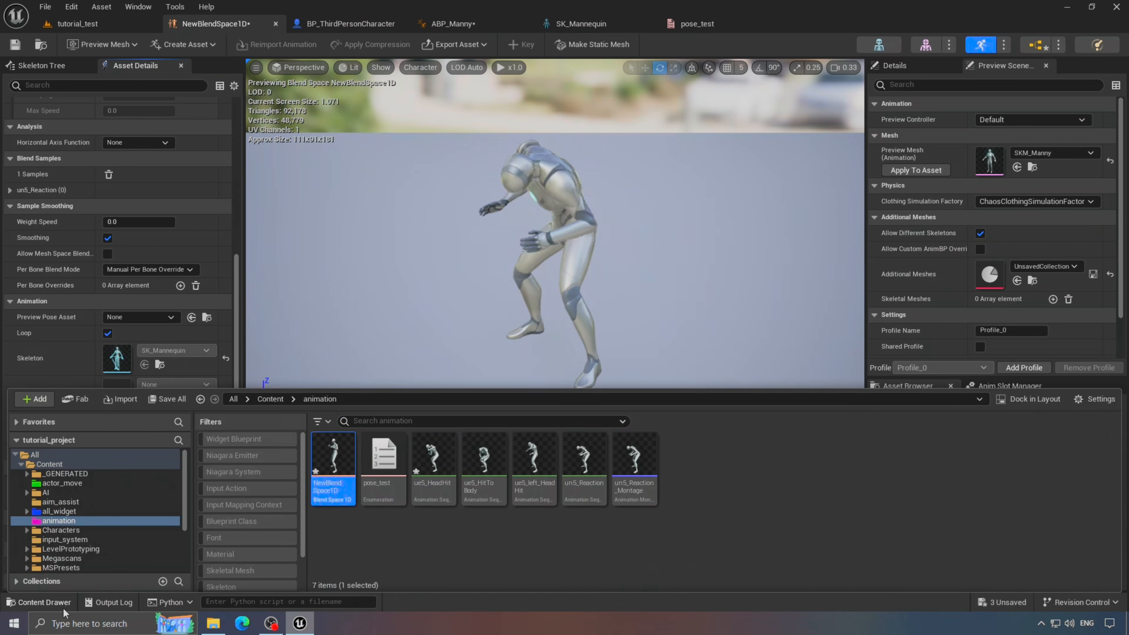
left_click(53, 603)
left_click_drag(940, 456, 800, 489)
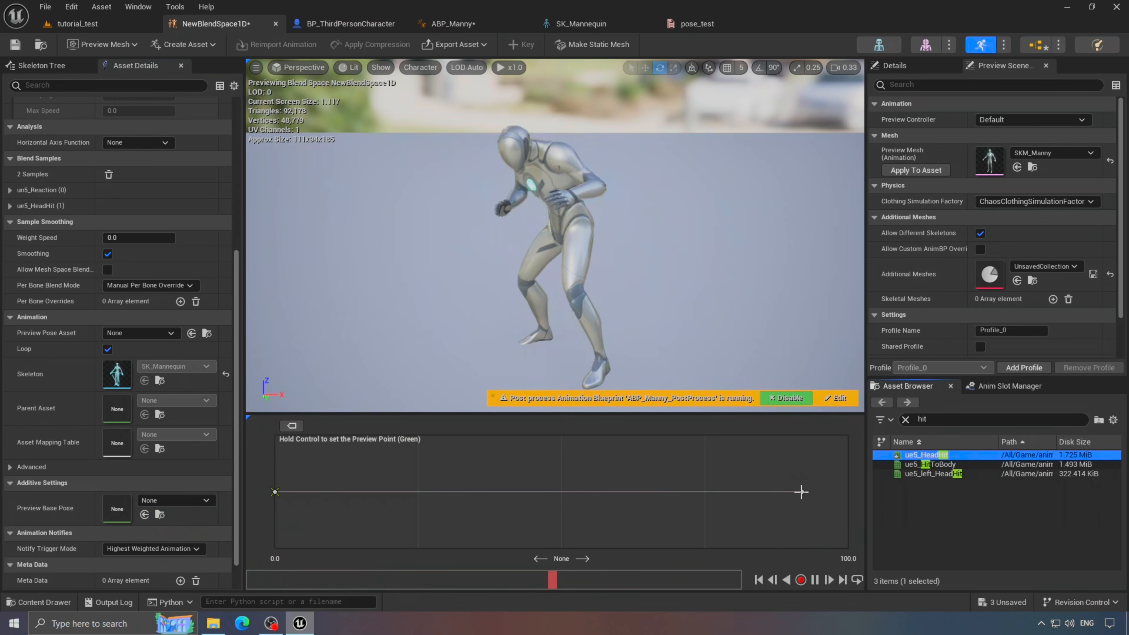
left_click(815, 580)
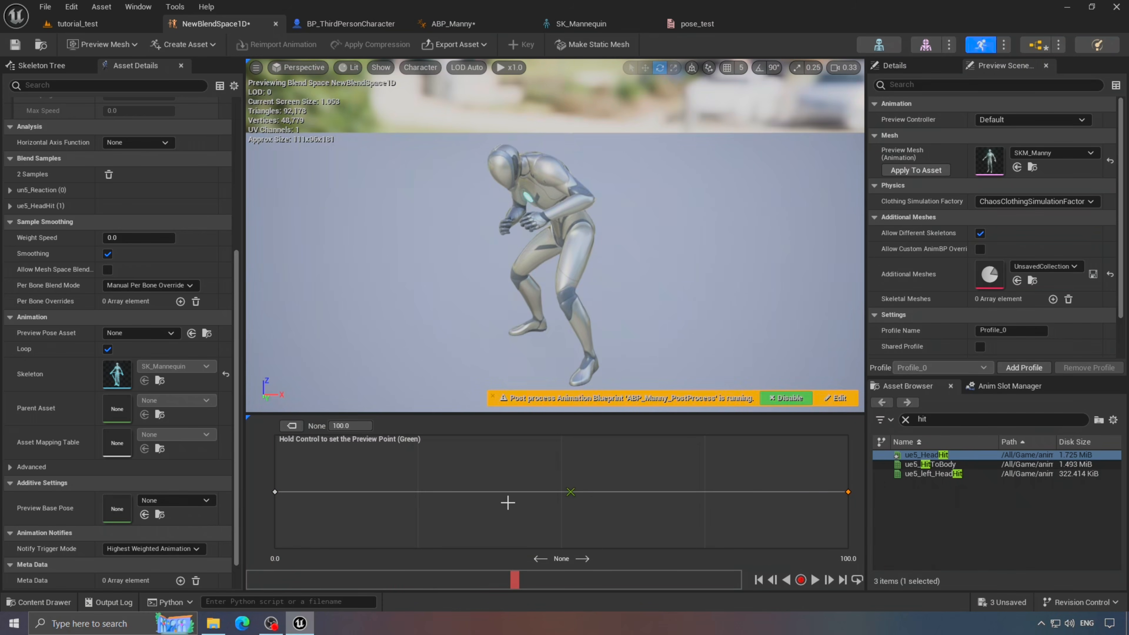
left_click(906, 419)
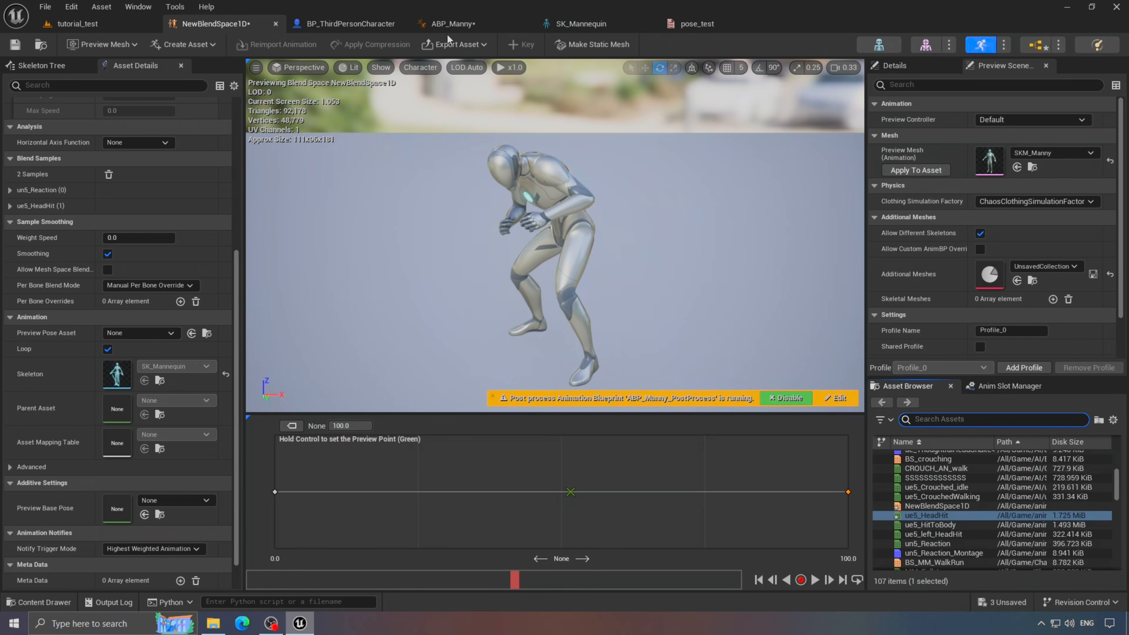
left_click(464, 26)
left_click(45, 602)
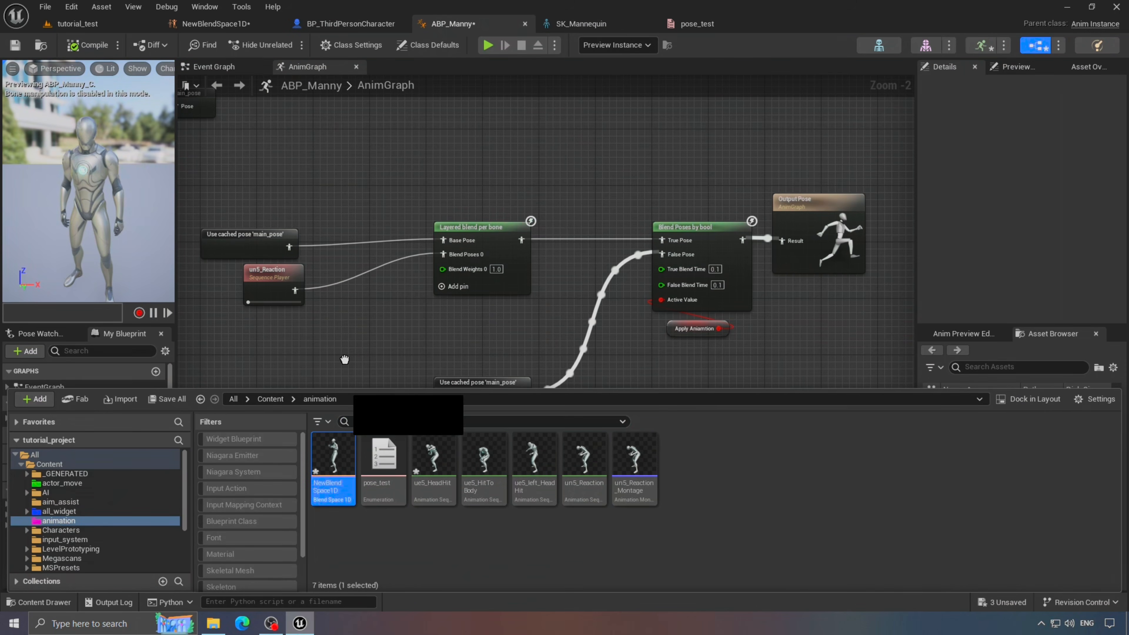
- Wire a NewBlendSpace1D player at 50.0 into True Pose, compile, and play tutorial_test
left_click_drag(334, 455, 453, 147)
scroll(477, 164, "up", 2)
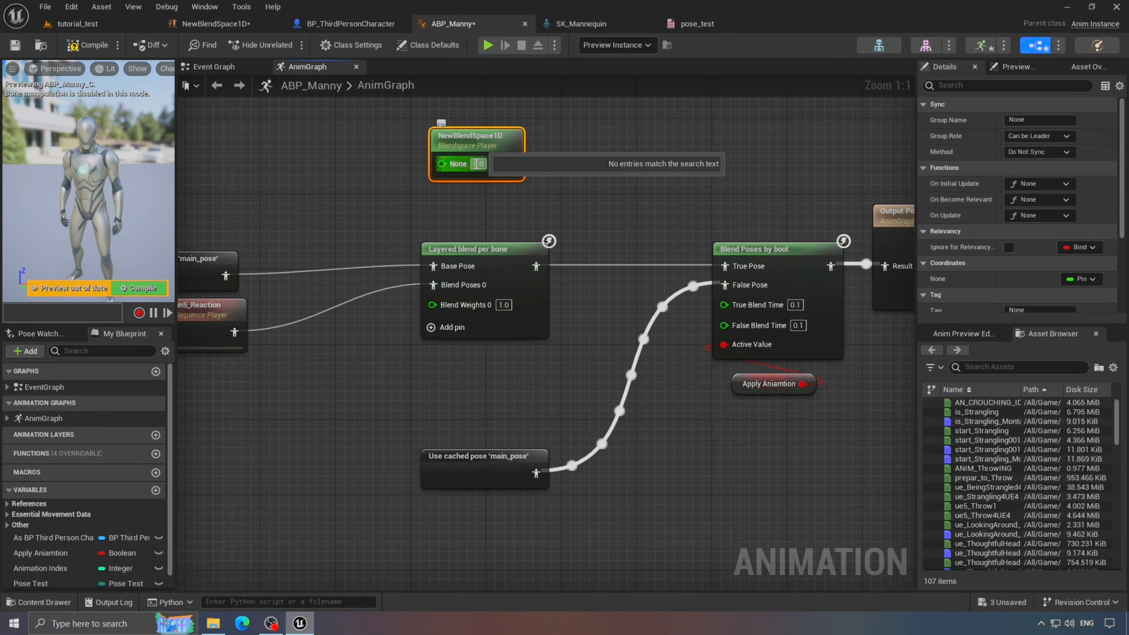
left_click_drag(515, 163, 758, 272)
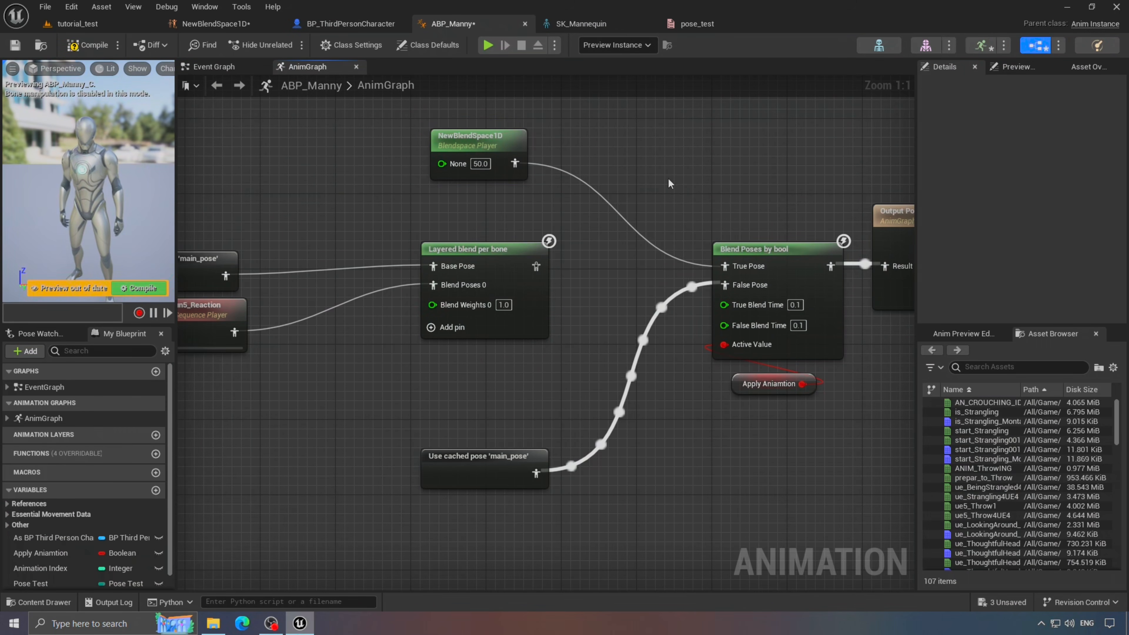
right_click_drag(670, 183, 704, 221)
left_click(89, 50)
scroll(344, 222, "down", 1)
left_click_drag(513, 223, 513, 173)
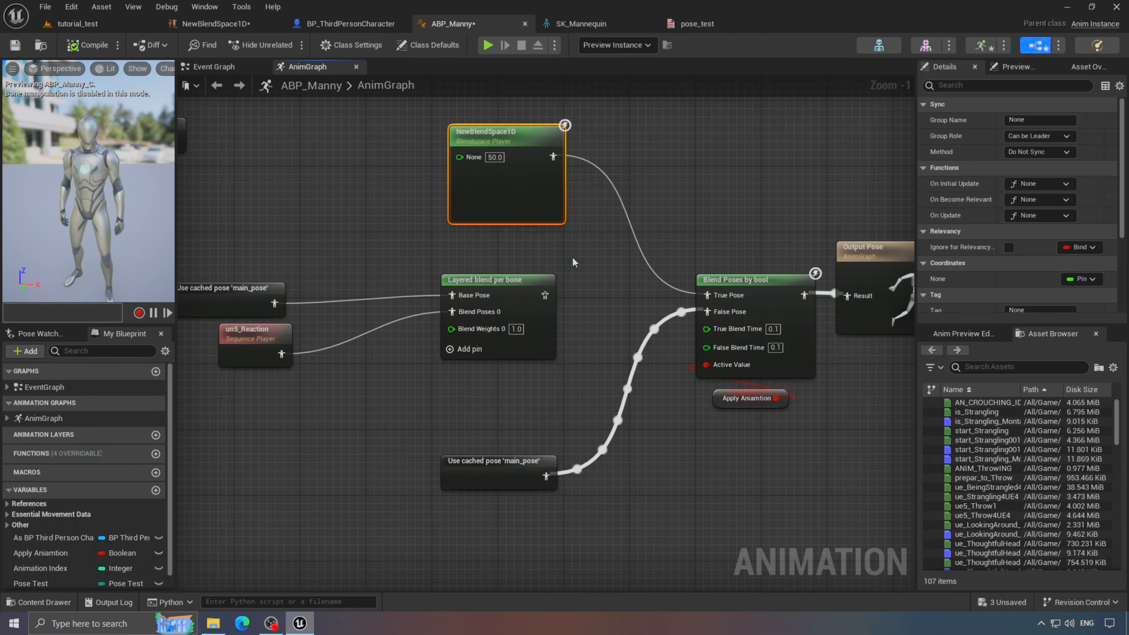
scroll(572, 262, "down", 2)
scroll(991, 199, "down", 3)
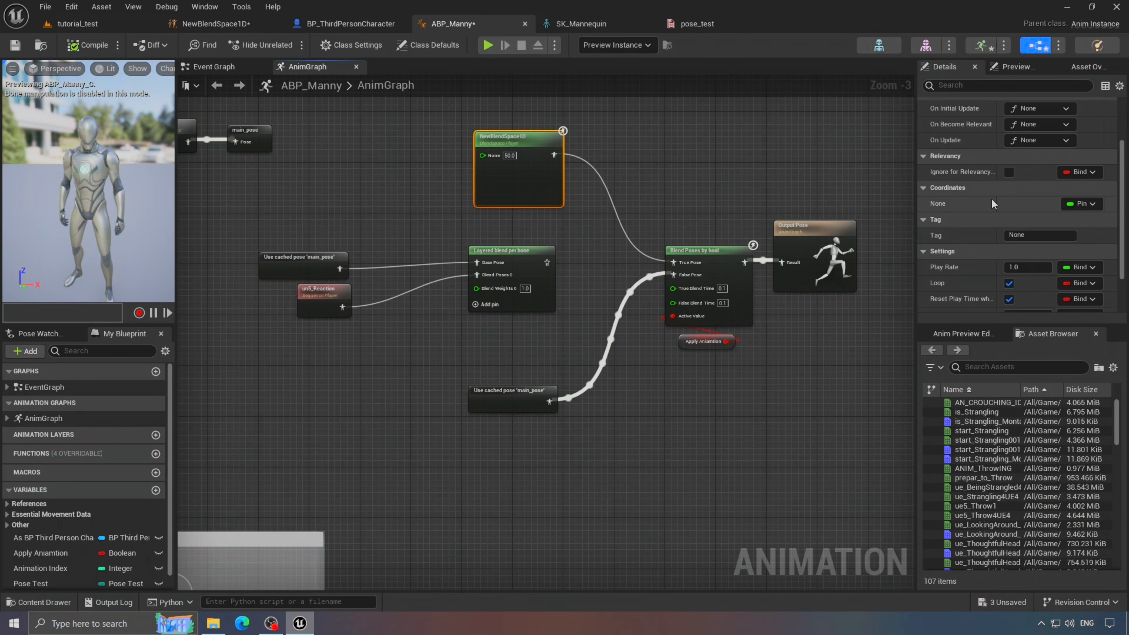
scroll(945, 218, "up", 3)
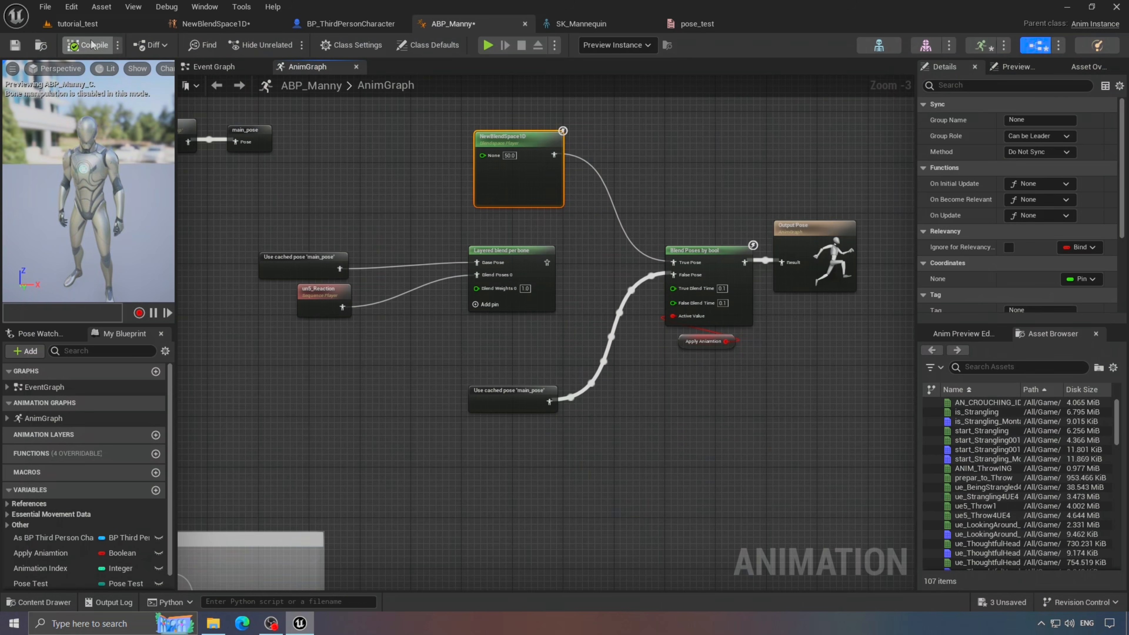
left_click(78, 24)
left_click(288, 44)
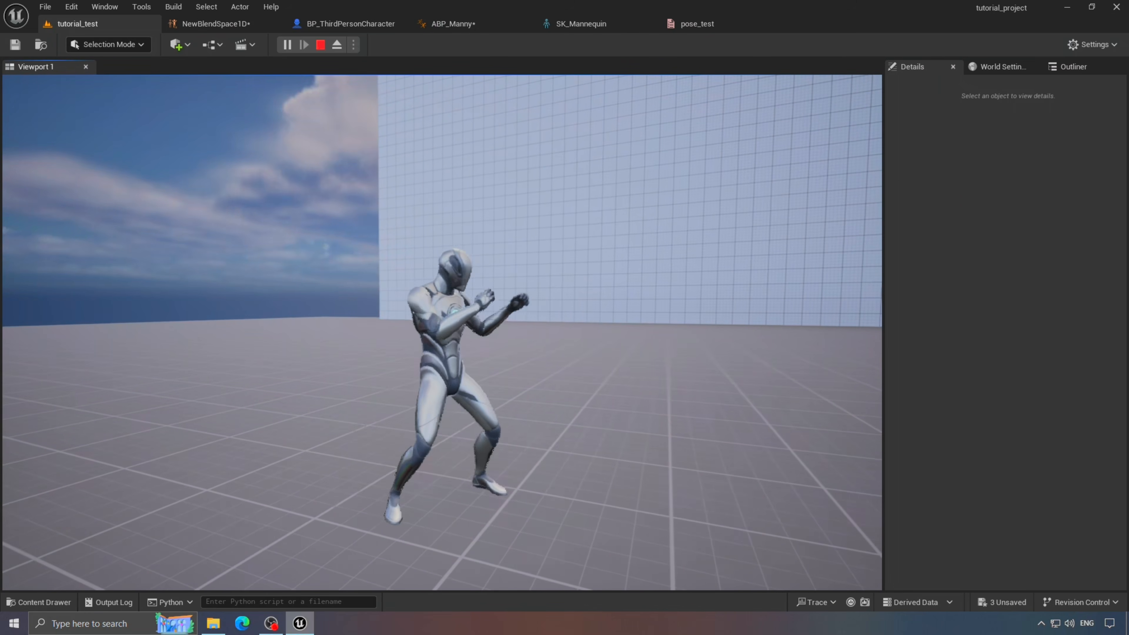
- Stop play, then make un5_Reaction a Mesh Space additive with MM_Idle as base pose
key("Escape")
left_click(451, 24)
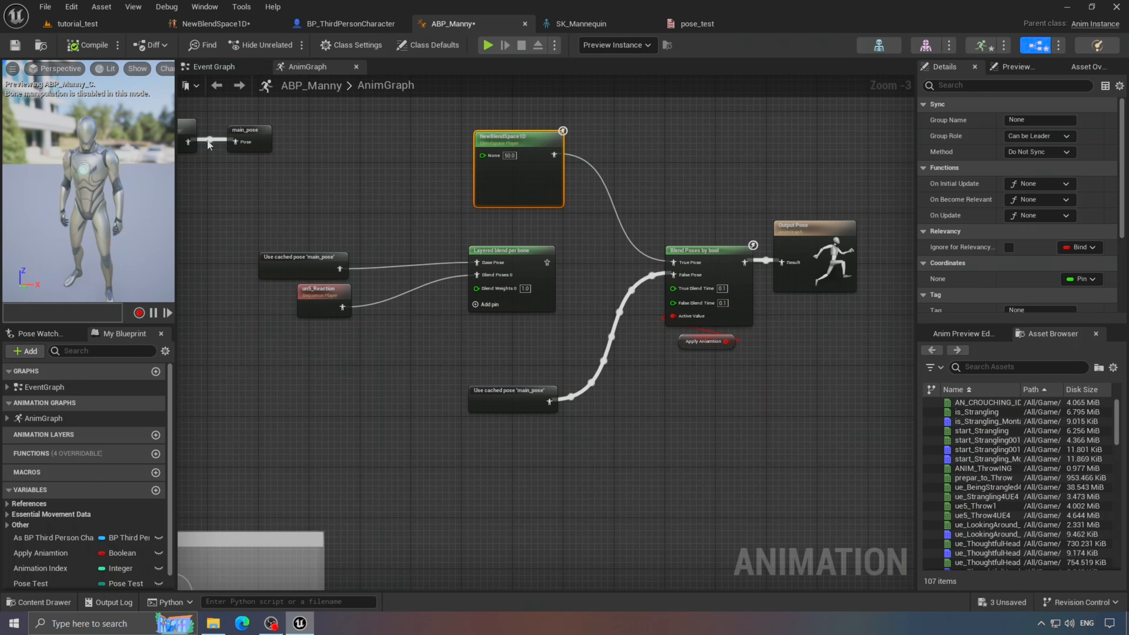
left_click(216, 24)
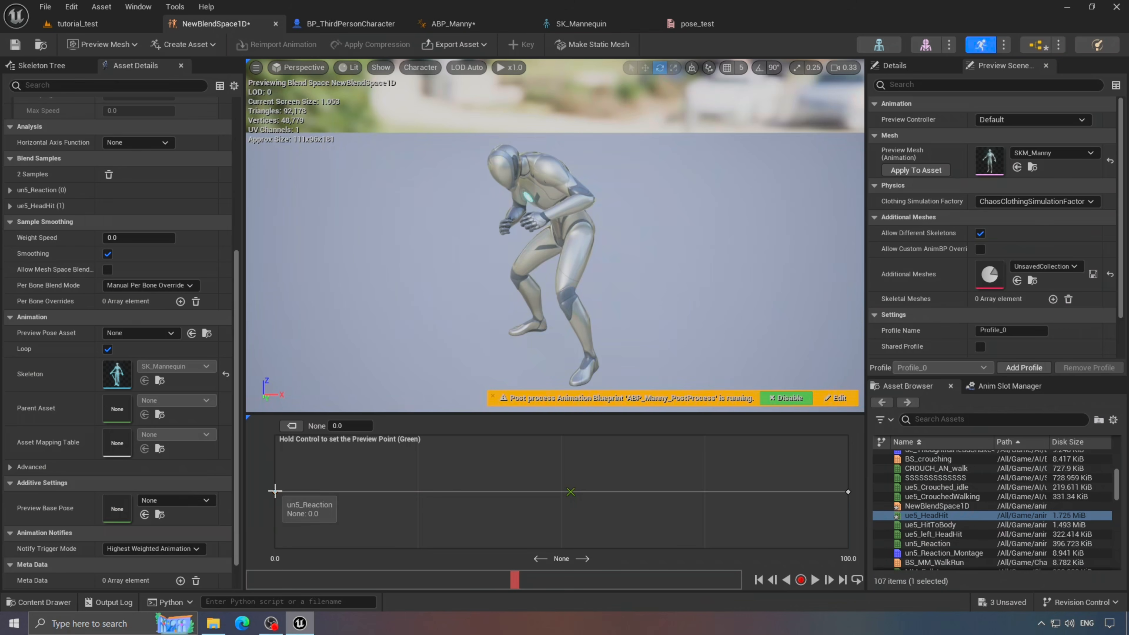
left_click(17, 602)
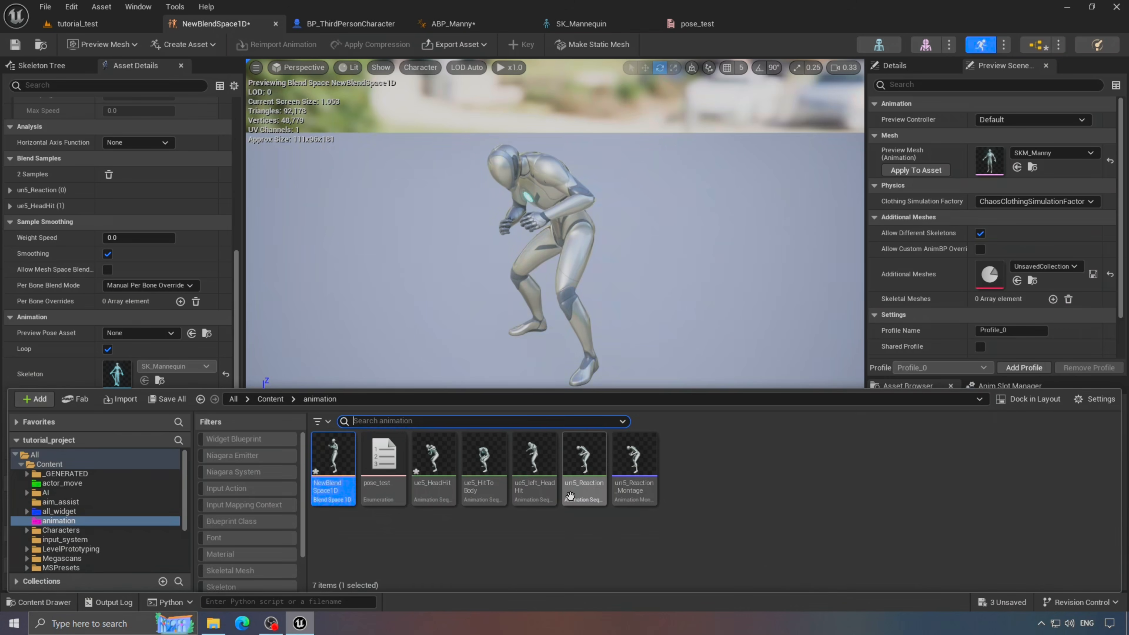
double_click(584, 458)
left_click(60, 601)
left_click(151, 366)
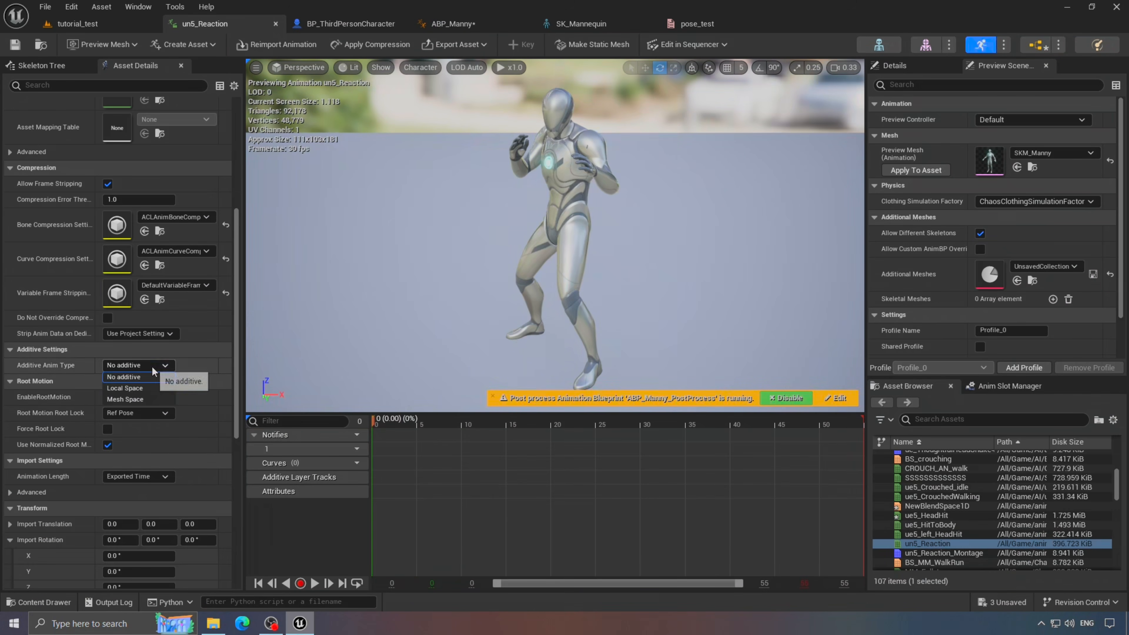
left_click(143, 399)
left_click(157, 382)
left_click(159, 426)
left_click(180, 399)
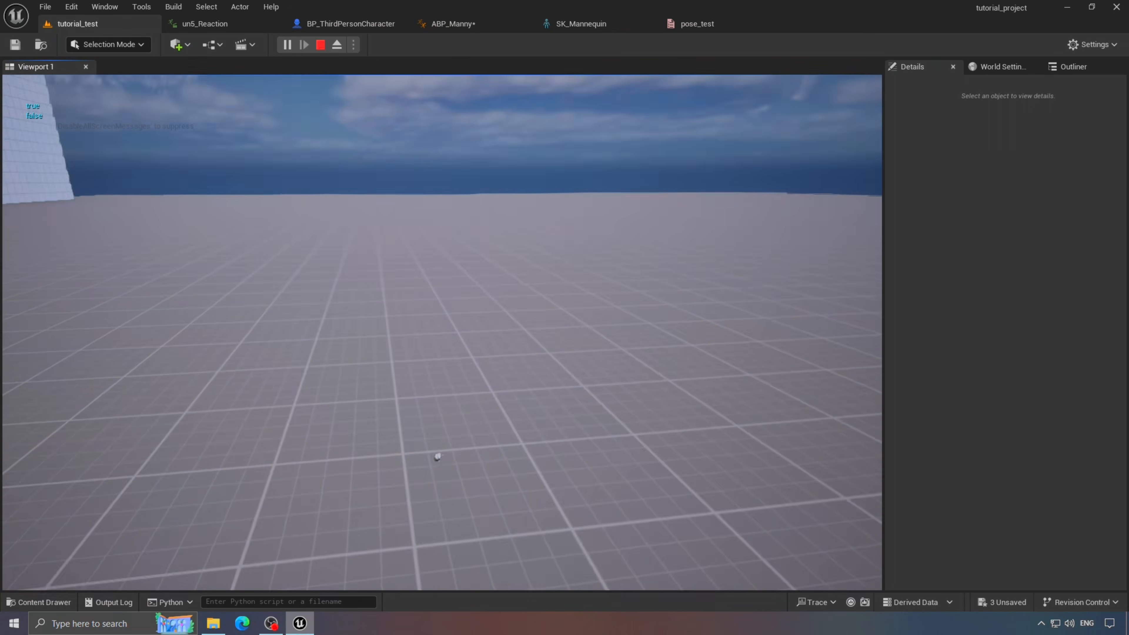
- After testing, revert un5_Reaction's Additive Anim Type to No additive
key("Escape")
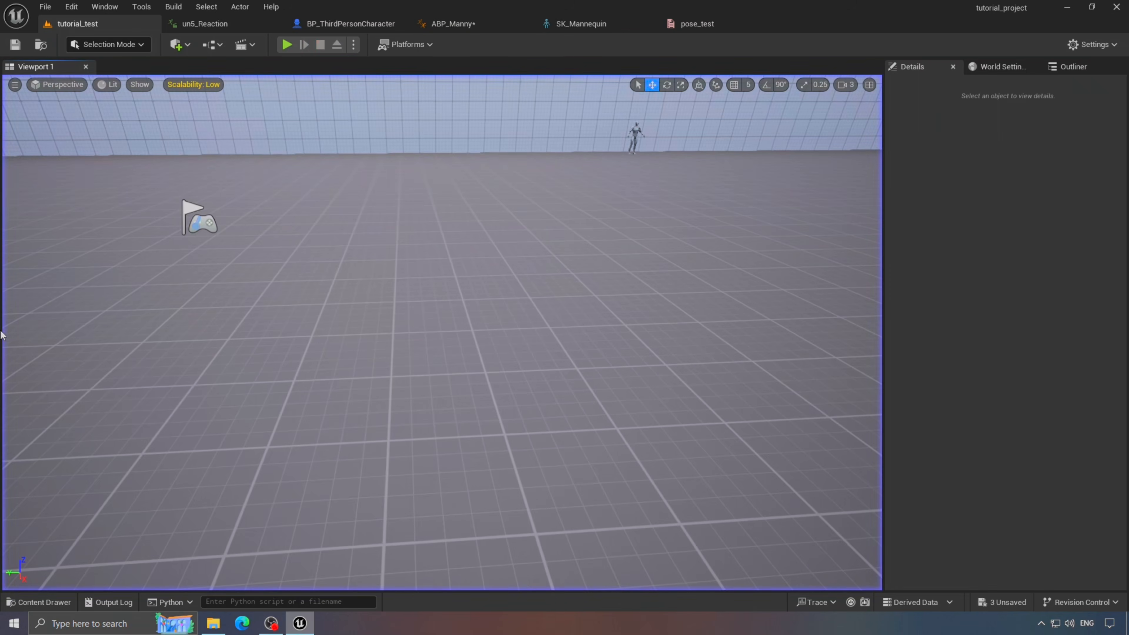
left_click(450, 24)
left_click(204, 23)
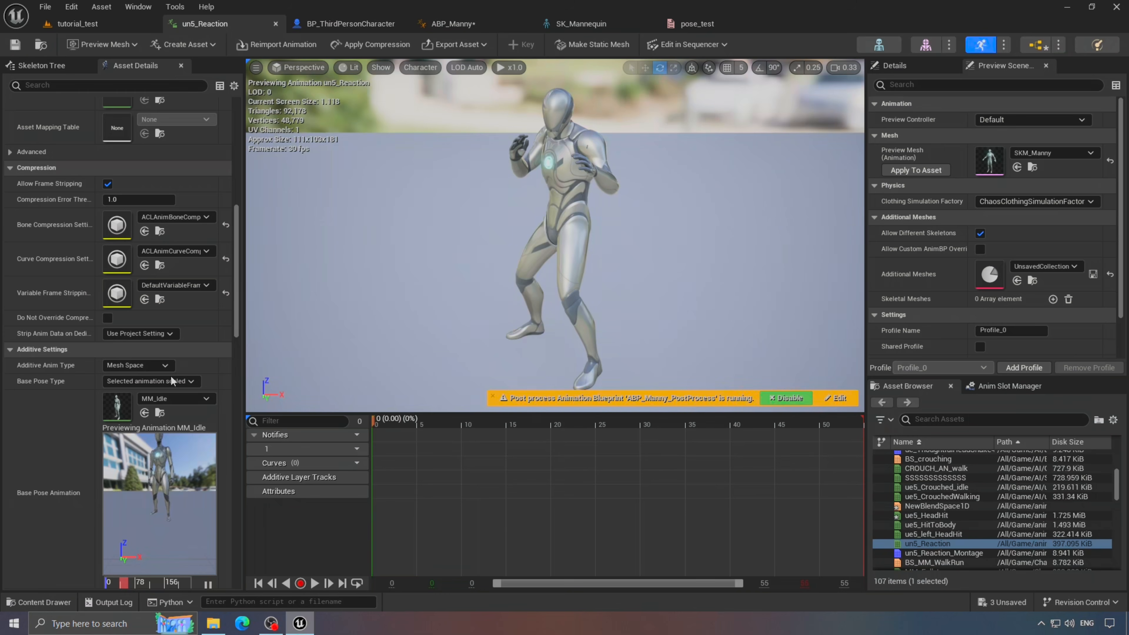
left_click(139, 378)
- Move NewBlendSpace1D below un5_Reaction in ABP_Manny's AnimGraph, then play tutorial_test
left_click(342, 23)
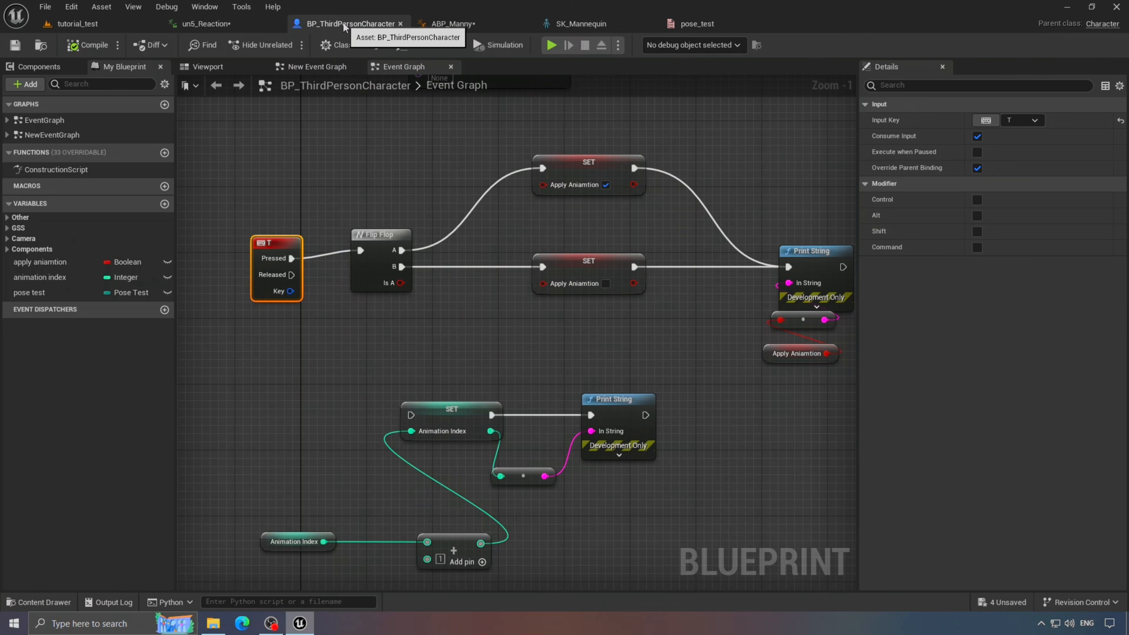
left_click(450, 24)
left_click(604, 238)
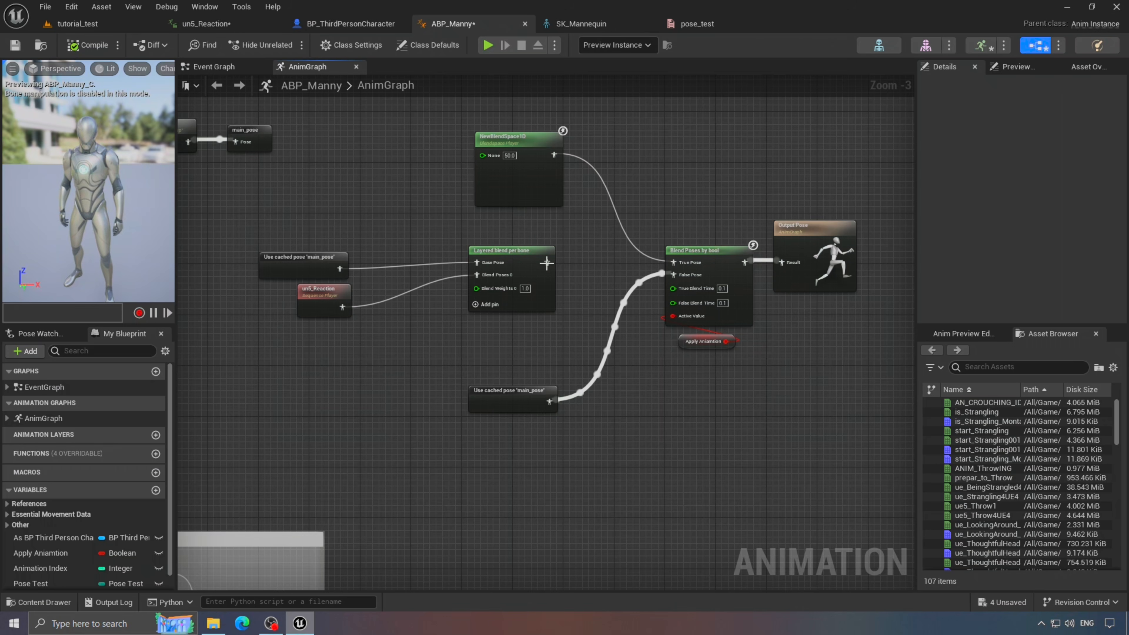
right_click_drag(522, 144, 624, 151)
left_click_drag(625, 151, 472, 348)
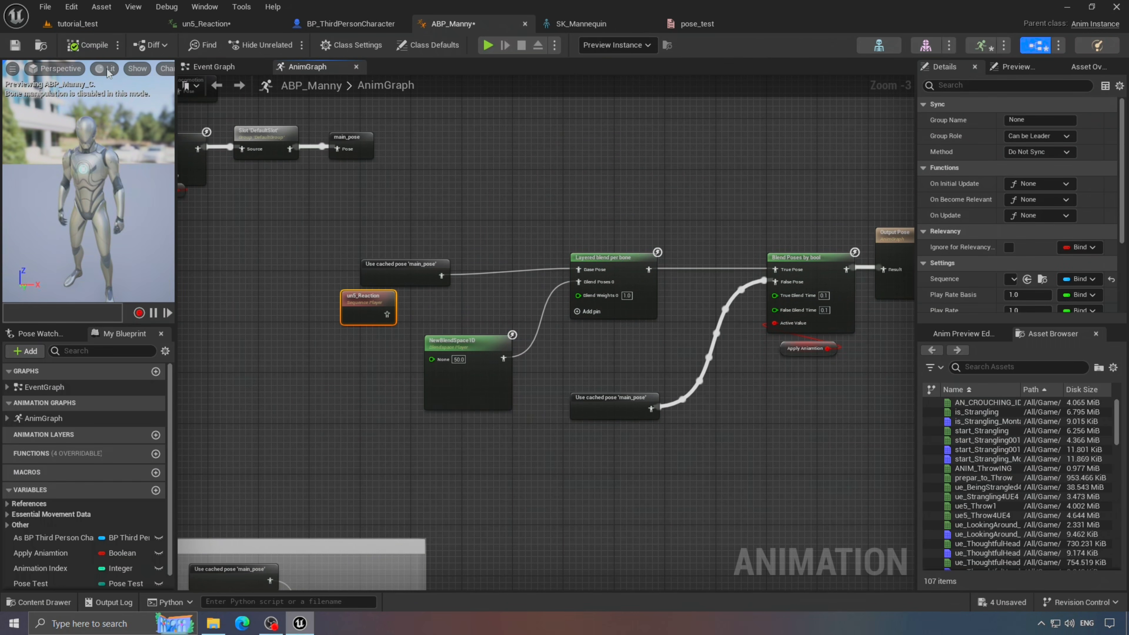
left_click(77, 24)
left_click(287, 44)
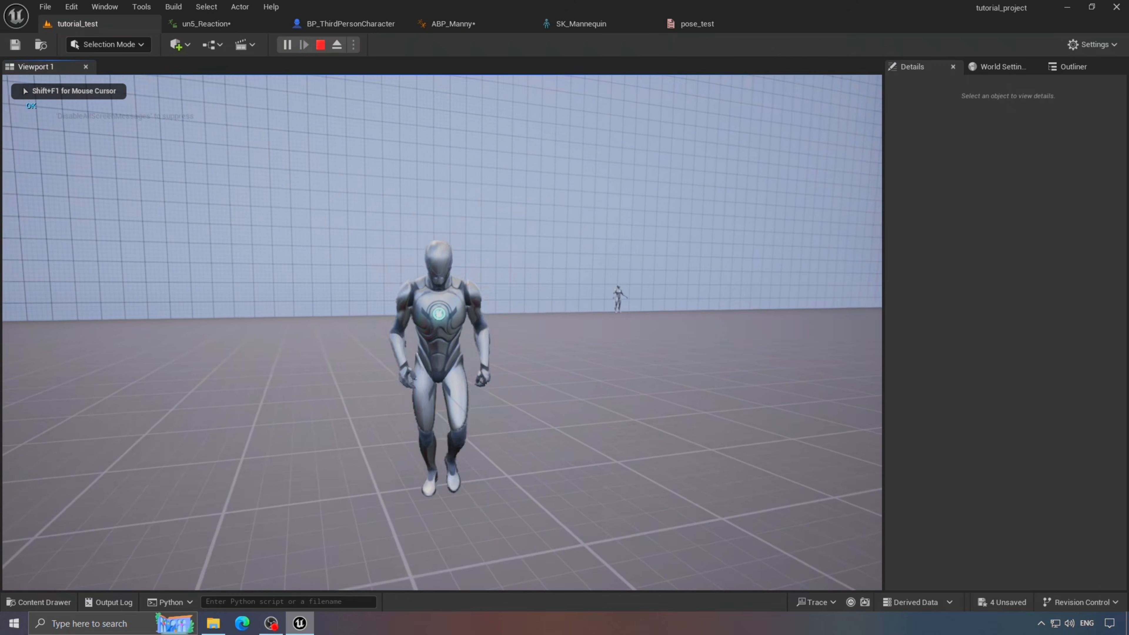
- Run the character and toggle the reaction during play, then stop the session
key("s")
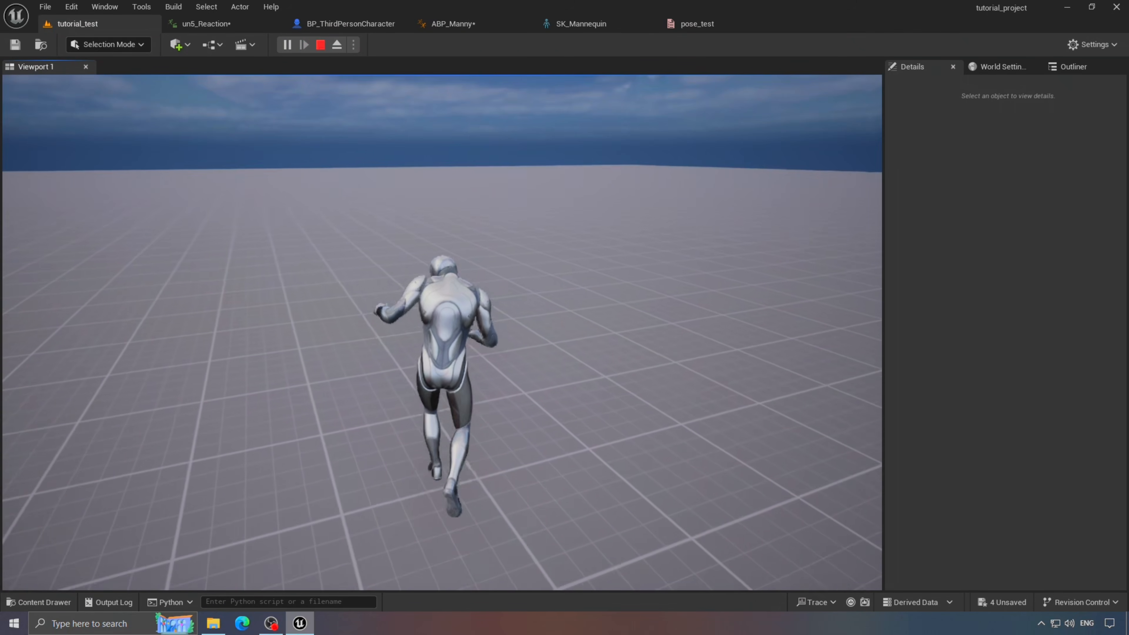
key("s")
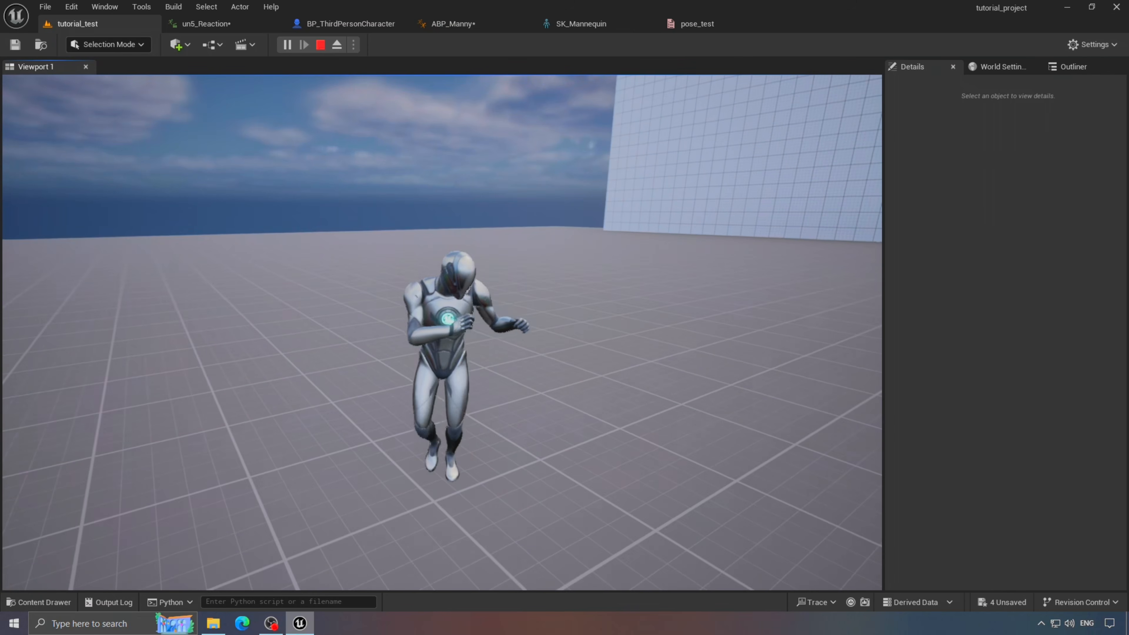
key("Escape")
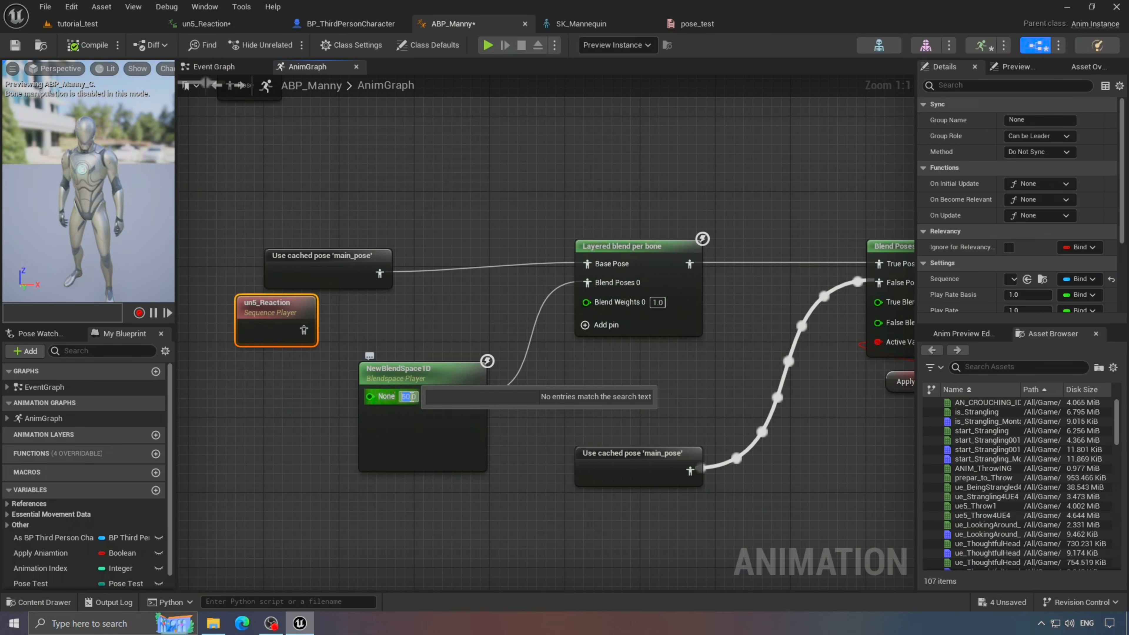
- Open the NewBlendSpace1D asset from its node in ABP_Manny's AnimGraph
left_click(410, 397)
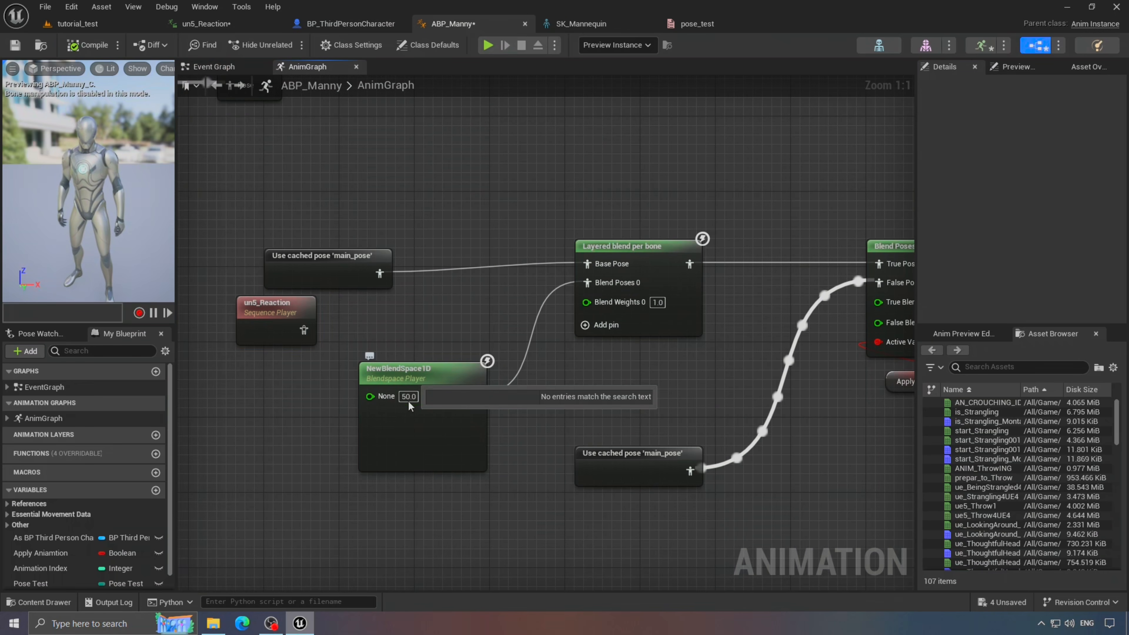
left_click(394, 380)
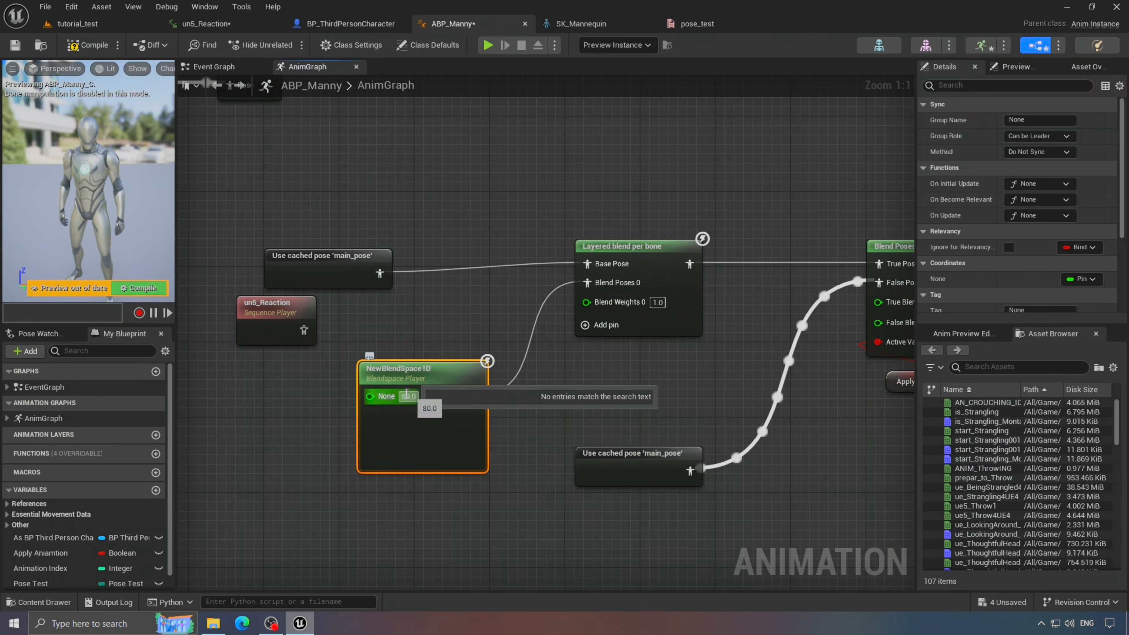
double_click(394, 373)
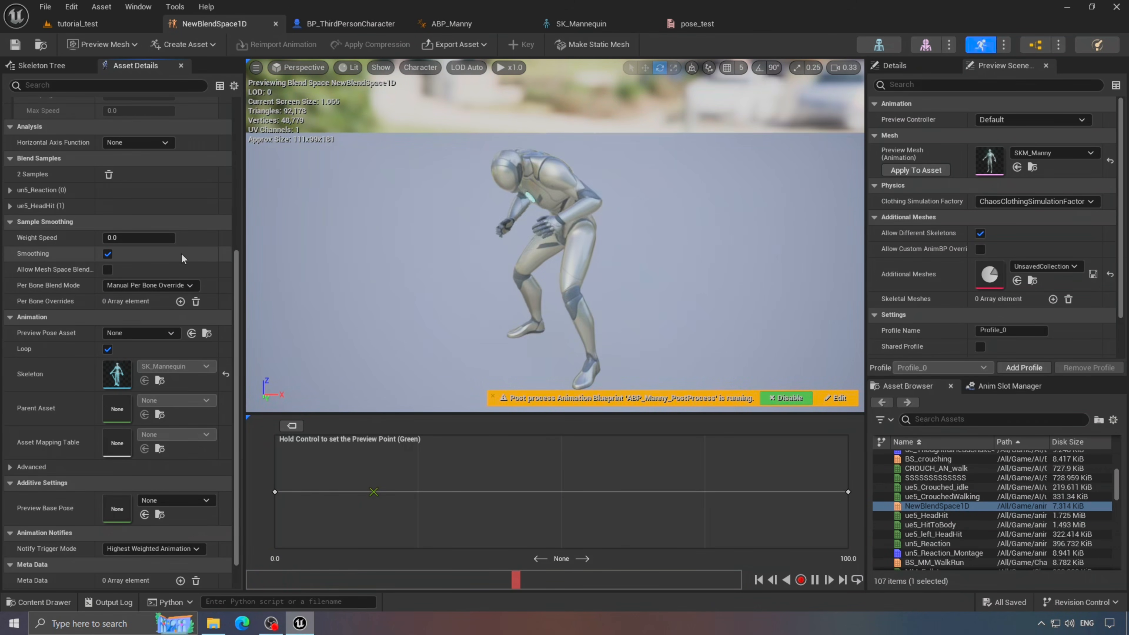
- Set NewBlendSpace1D's Horizontal Axis smoothing time to about 1.04 and close its editor
scroll(156, 383, "up", 5)
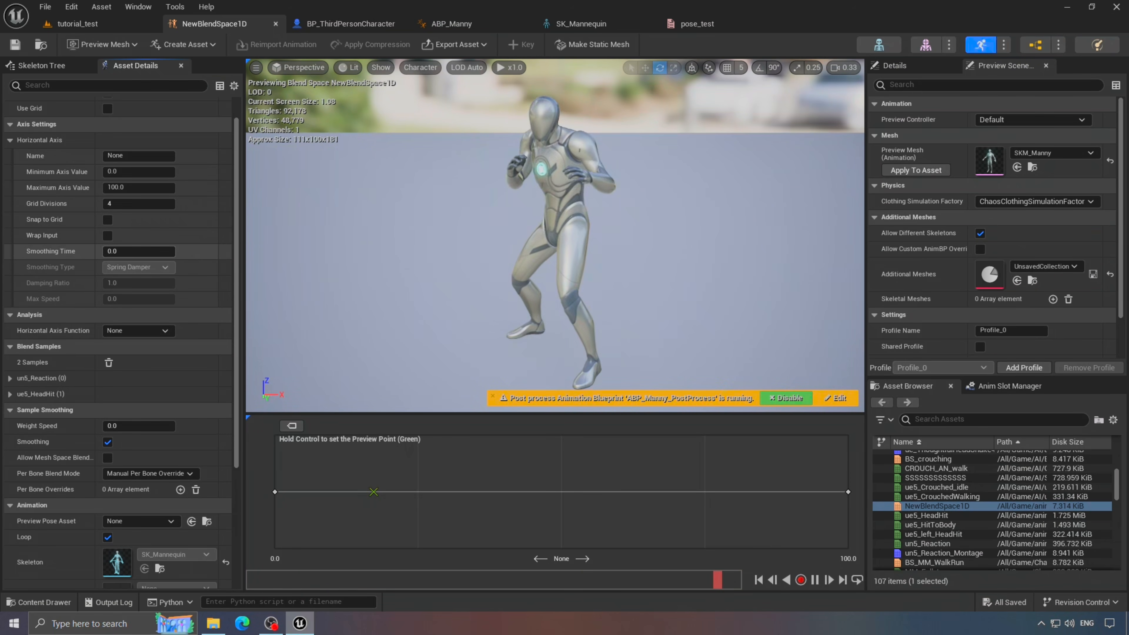
mouse_move(118, 250)
left_mouse_down()
mouse_move(147, 251)
mouse_move(128, 250)
left_mouse_up()
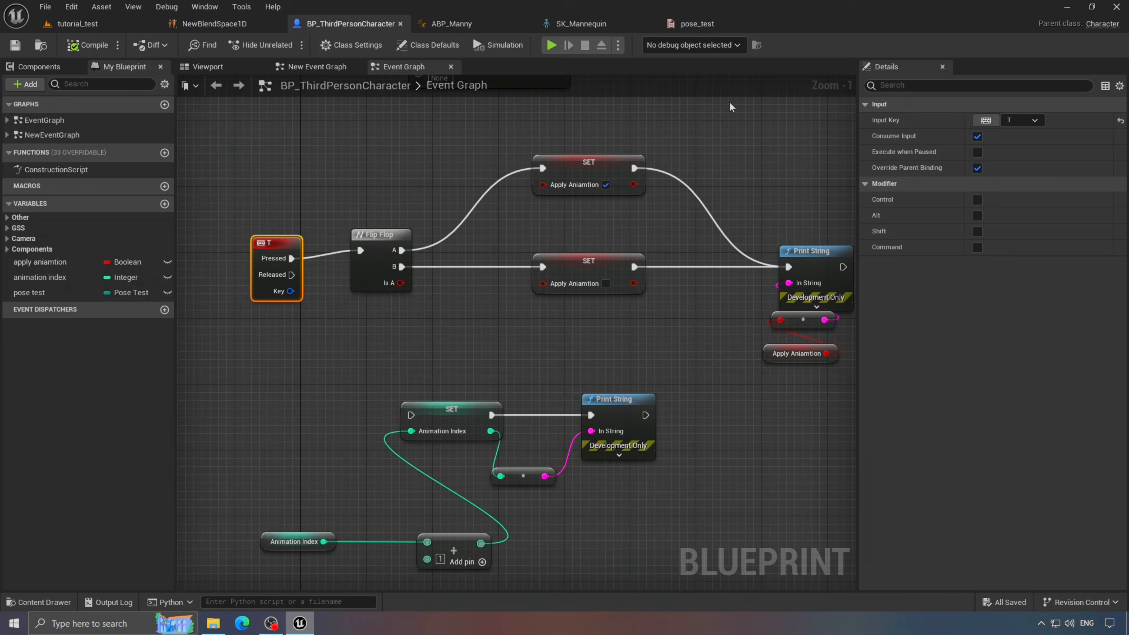
left_click(275, 24)
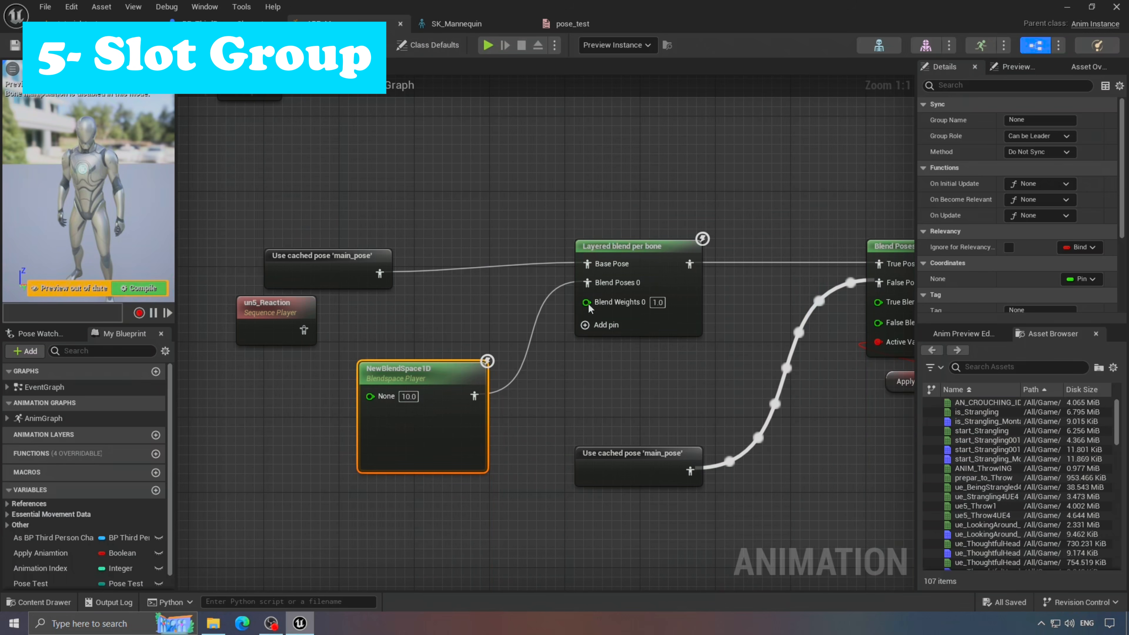
- Recentre the AnimGraph and select un5_Reaction_Montage in the Content Drawer
left_click(656, 188)
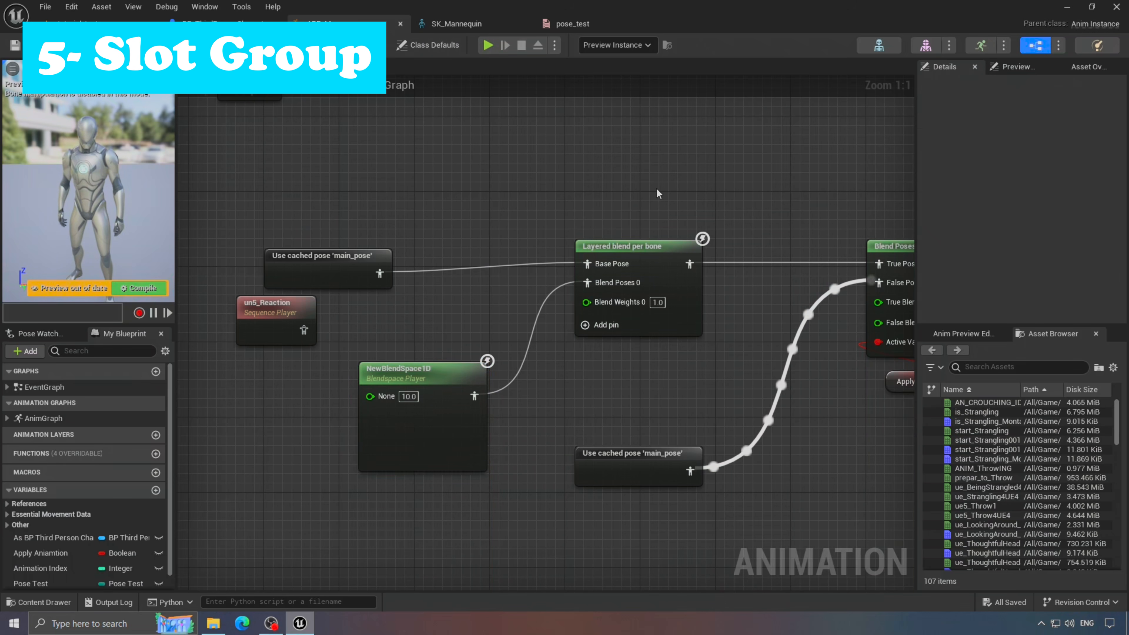
scroll(656, 188, "down", 2)
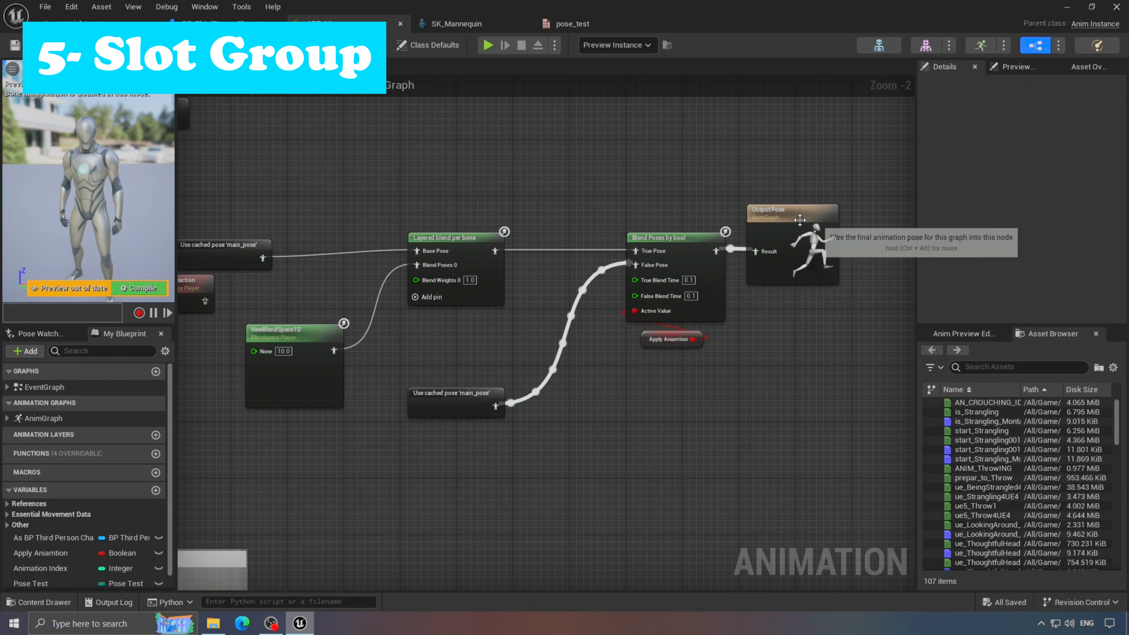
right_click_drag(676, 184, 747, 195)
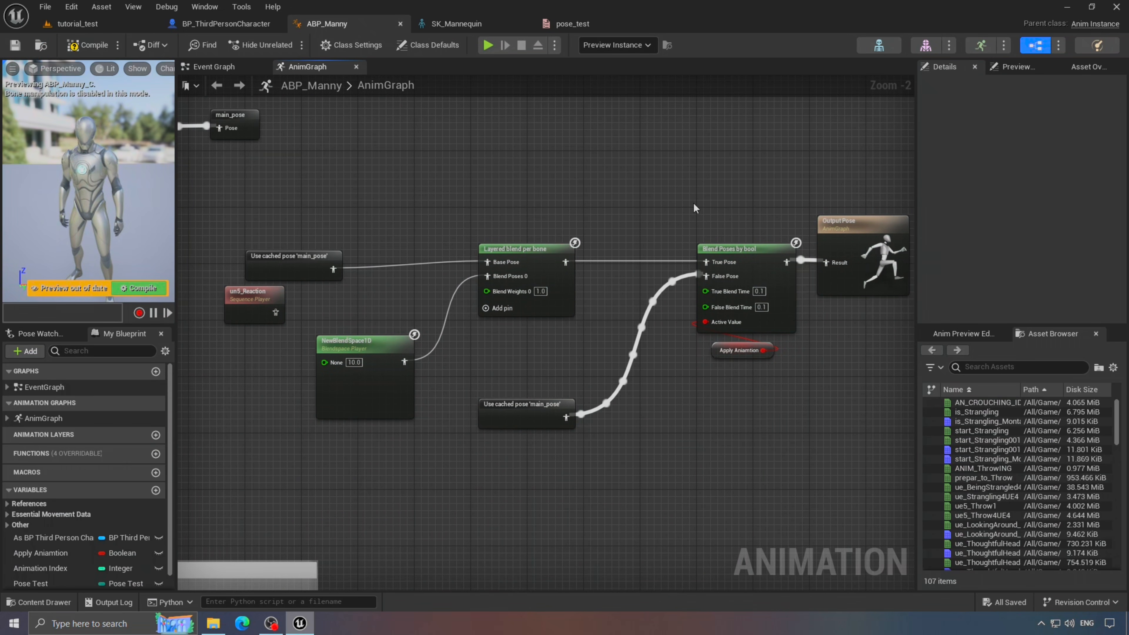
right_click_drag(674, 204, 633, 208)
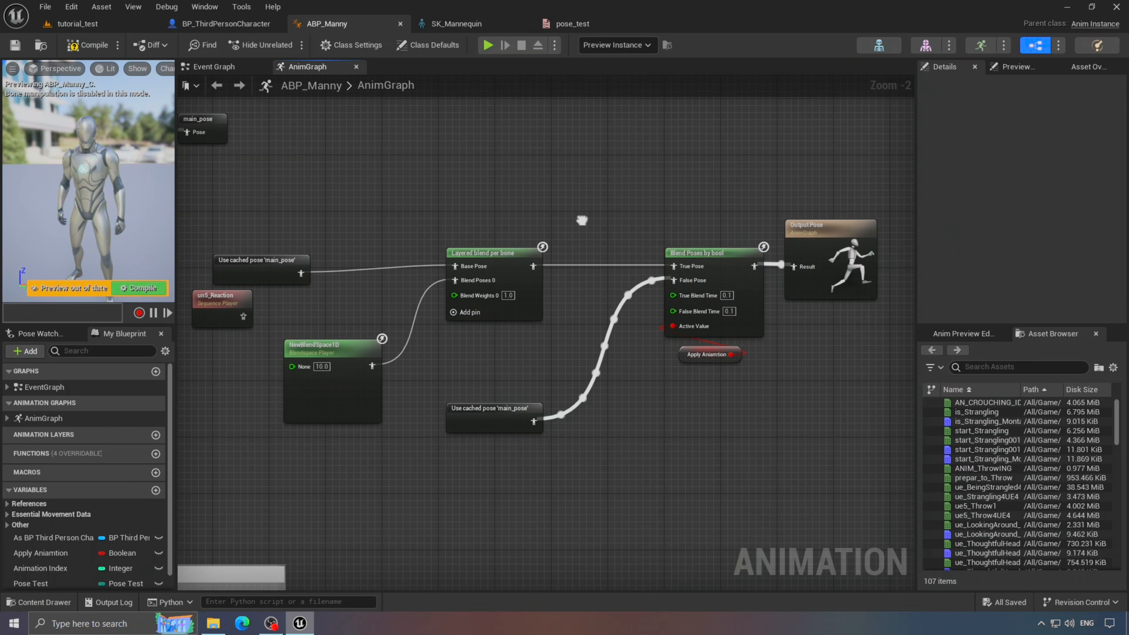
left_click(40, 602)
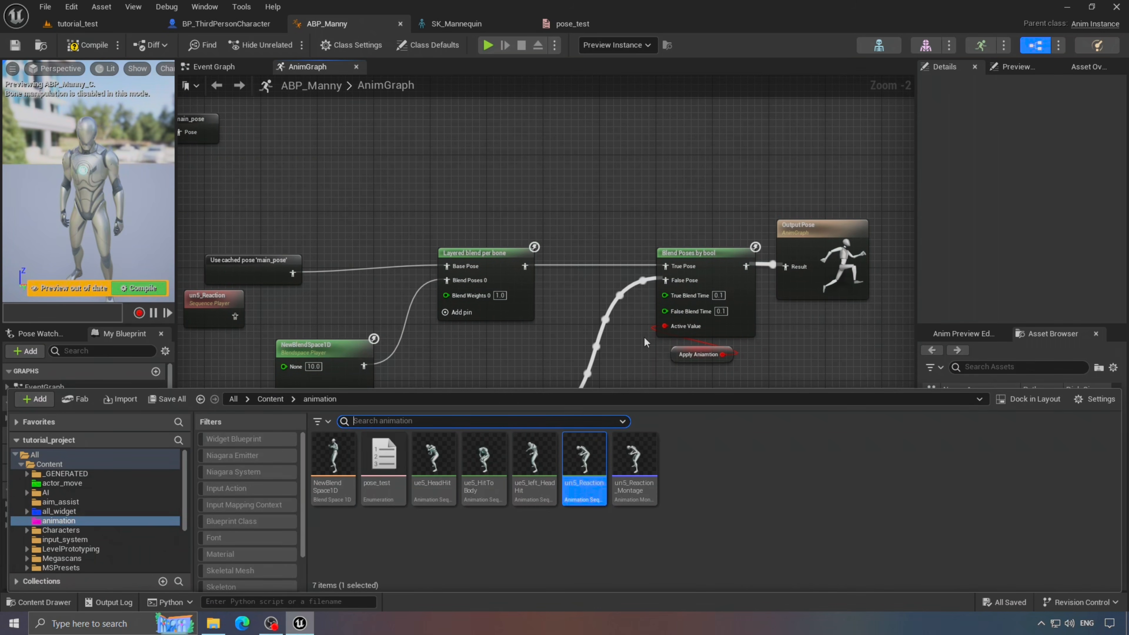
left_click(643, 505)
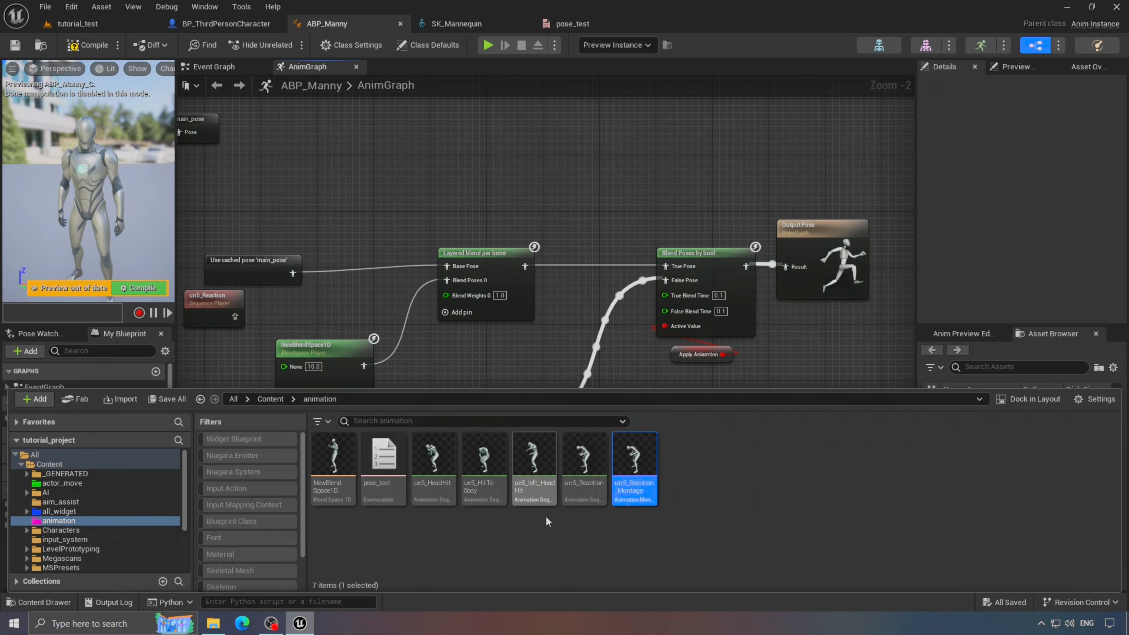
- Wire the cached main_pose directly into Output Pose, then compile and save ABP_Manny
right_click_drag(512, 187, 585, 213)
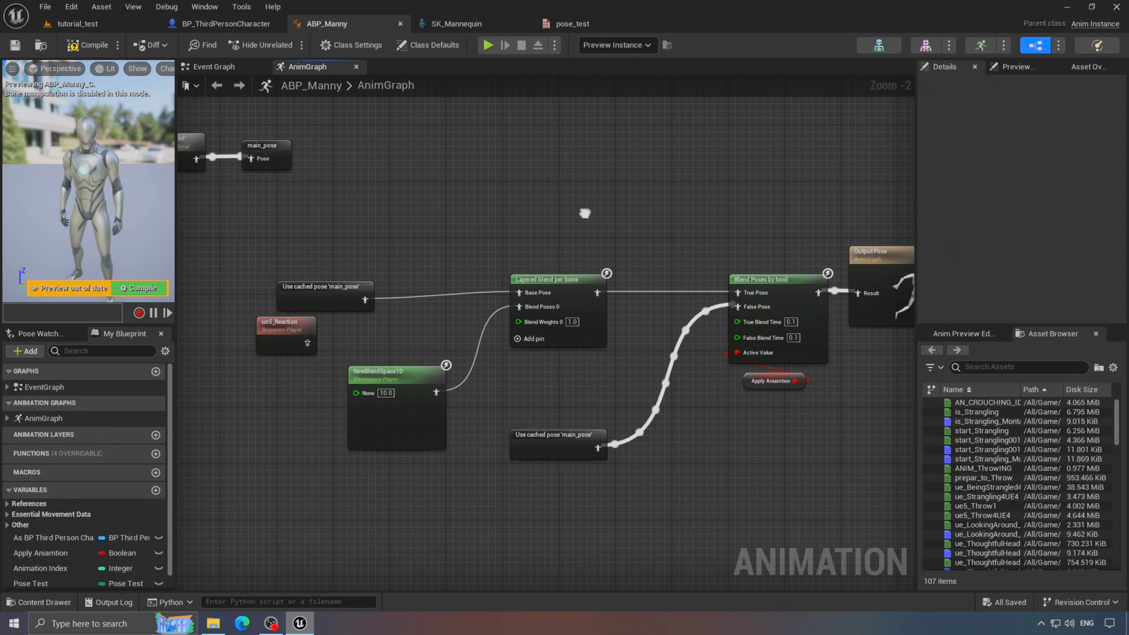
left_click_drag(339, 294, 670, 202)
right_click_drag(848, 283, 643, 295)
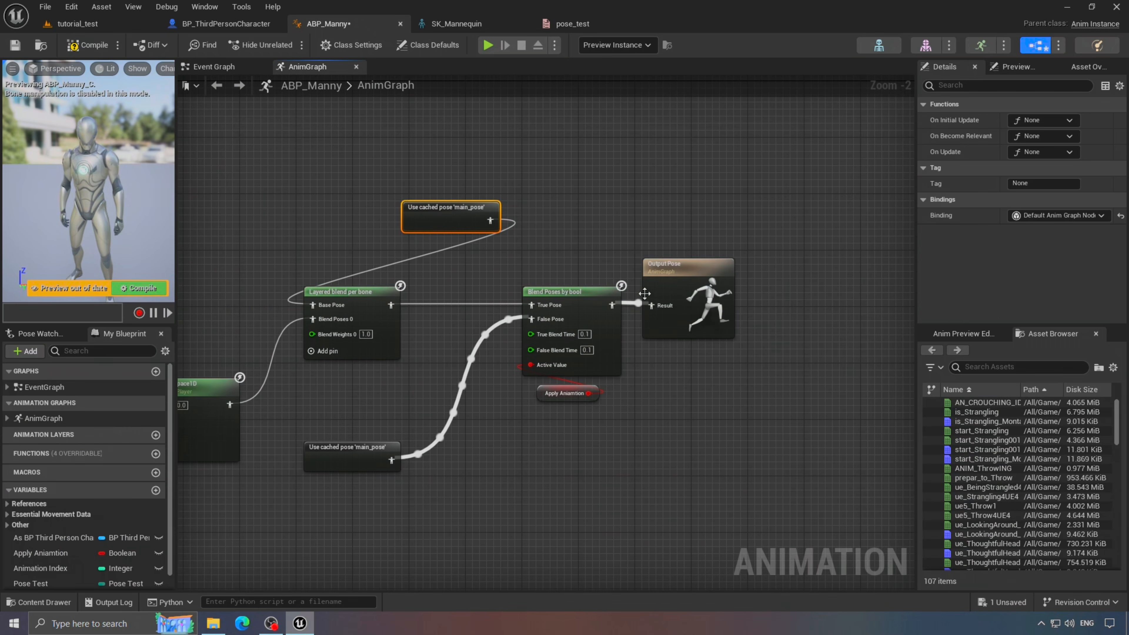
left_click_drag(652, 306, 491, 220)
left_click_drag(496, 180, 680, 269)
left_click_drag(681, 268, 701, 114)
key("q")
right_click_drag(602, 209, 603, 267)
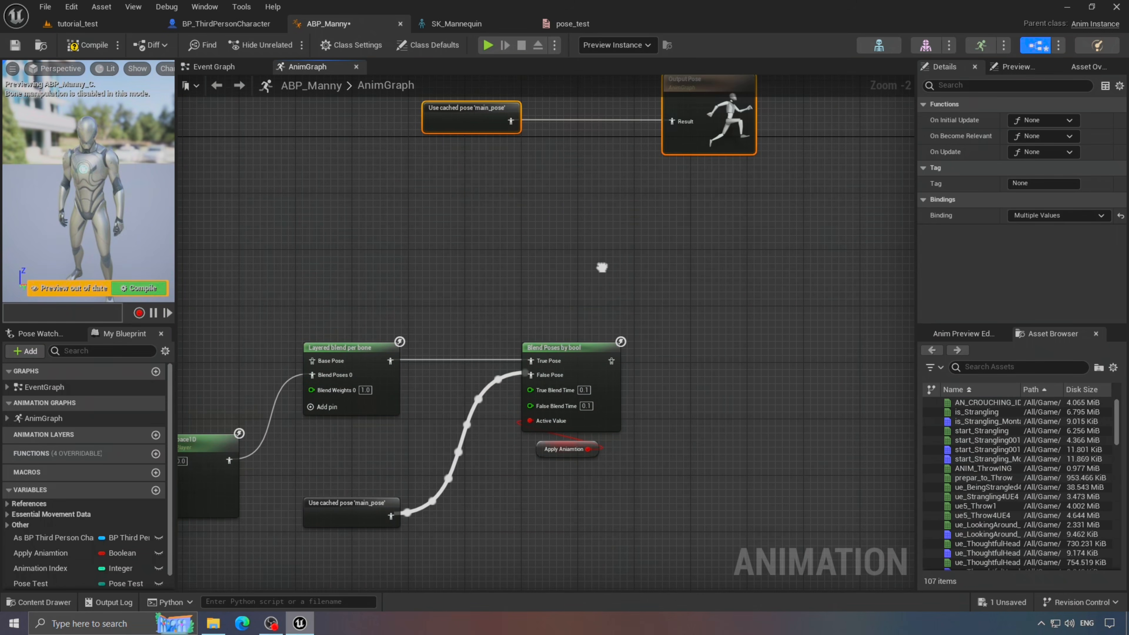
scroll(445, 241, "down", 2)
right_click_drag(444, 240, 648, 290)
left_click(88, 45)
key("ctrl+s")
- In BP_ThirdPersonCharacter, wire the T Pressed event into Play Anim Montage, compile and save
scroll(682, 234, "up", 1)
left_click(682, 234)
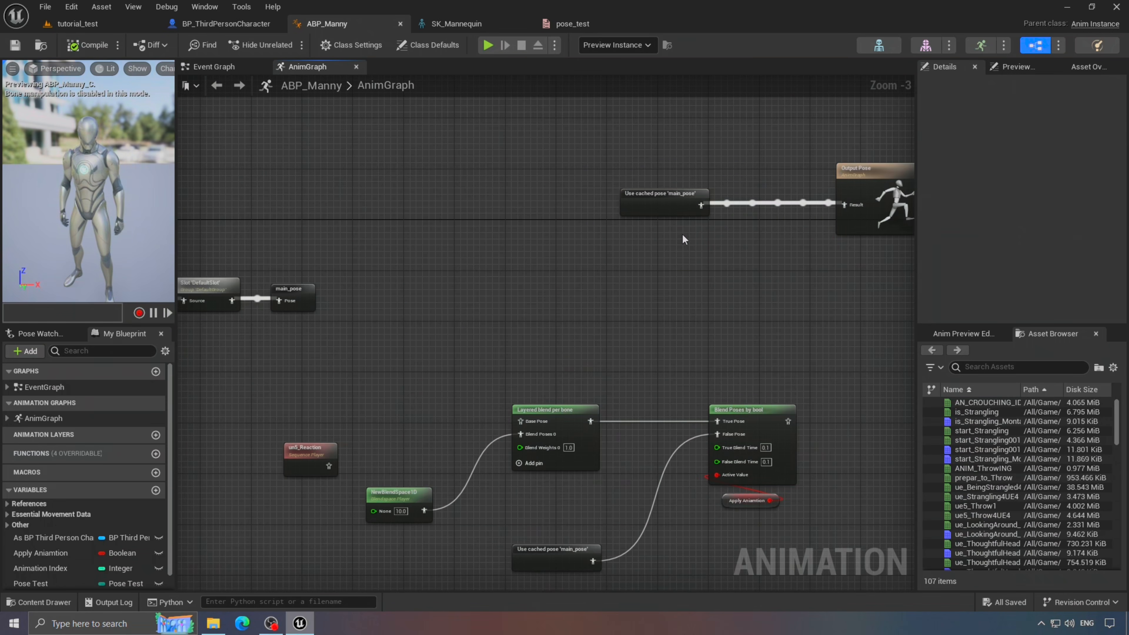
right_click_drag(682, 234, 592, 280)
left_click(247, 27)
right_click_drag(512, 223, 448, 478)
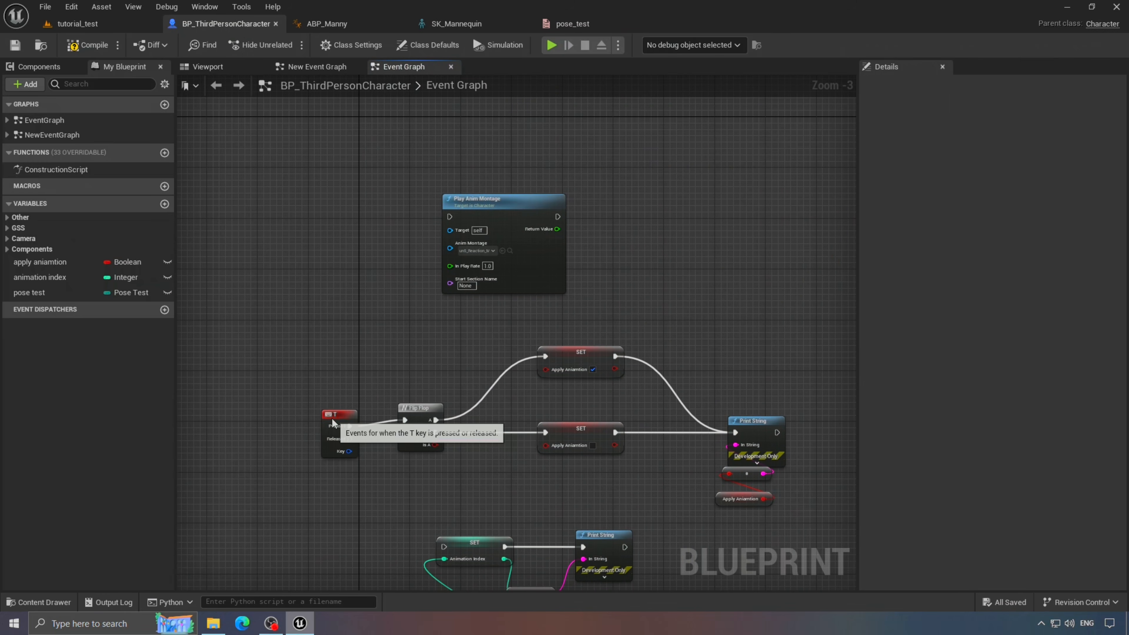
left_click_drag(333, 418, 370, 212)
left_click_drag(450, 217, 388, 223)
scroll(403, 195, "up", 3)
key("q")
left_click(88, 45)
key("ctrl+s")
- Open un5_Reaction_Montage from the Content Drawer
left_click(795, 245)
right_click_drag(795, 246, 775, 385)
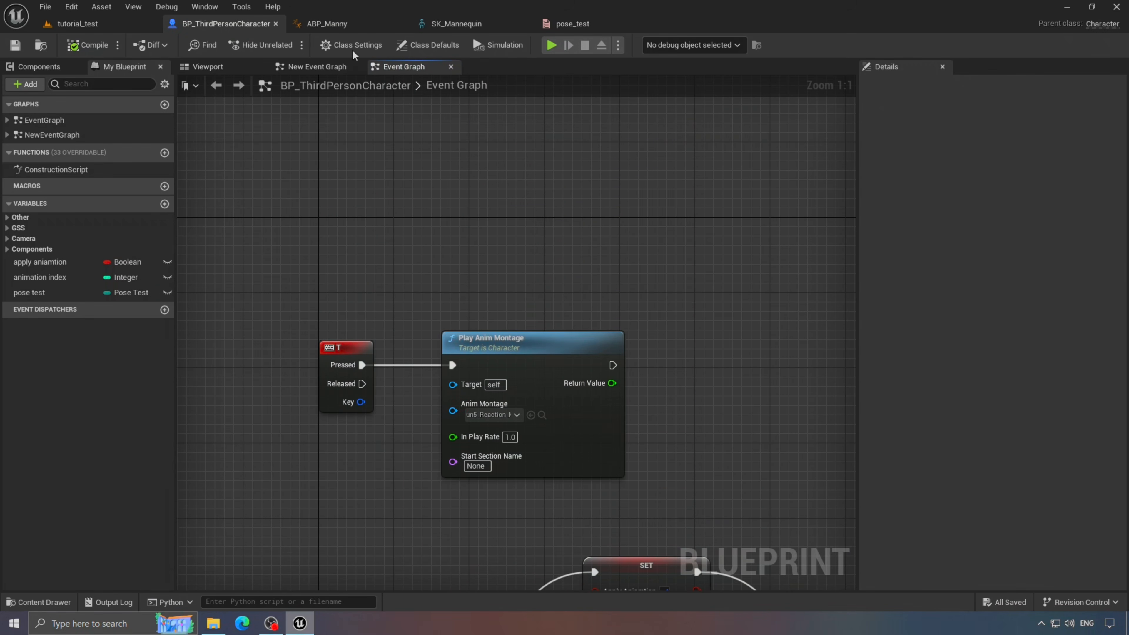
left_click(38, 602)
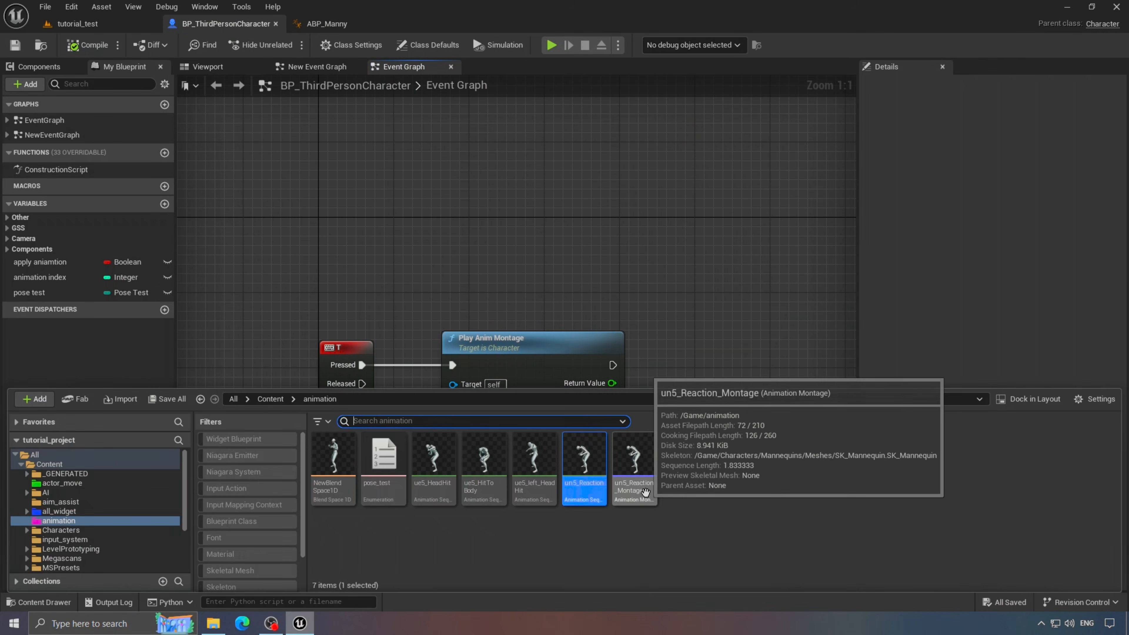
double_click(587, 478)
- Rewind the montage preview to frame 0 and assign its track to DefaultGroup.UpperBody
left_click(316, 587)
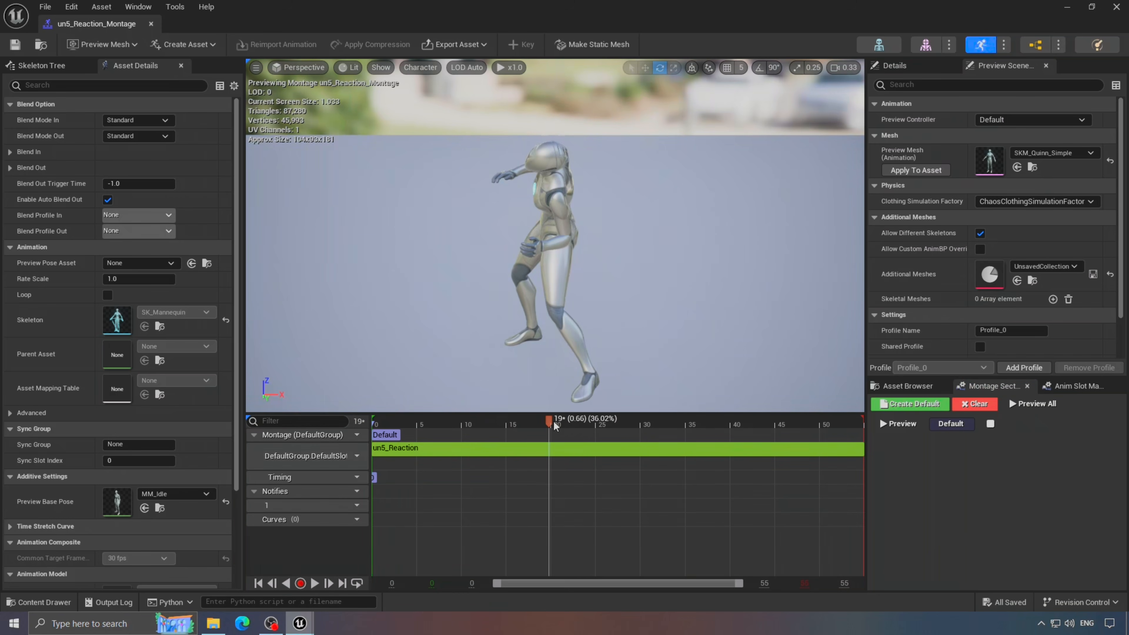
left_click_drag(551, 424, 375, 423)
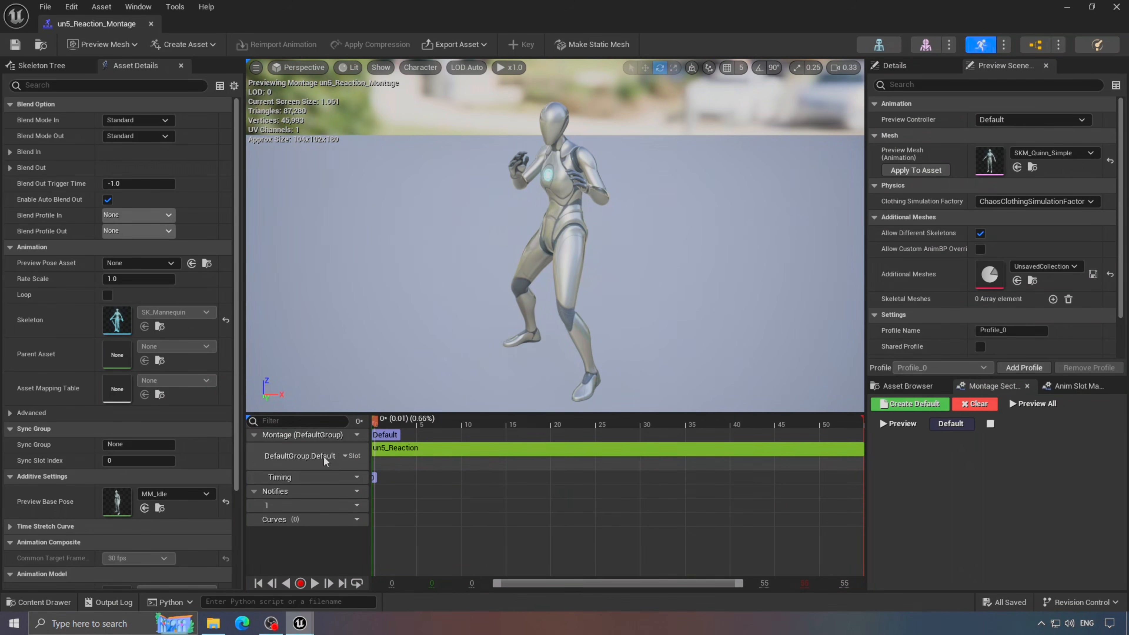
left_click(346, 455)
mouse_move(375, 486)
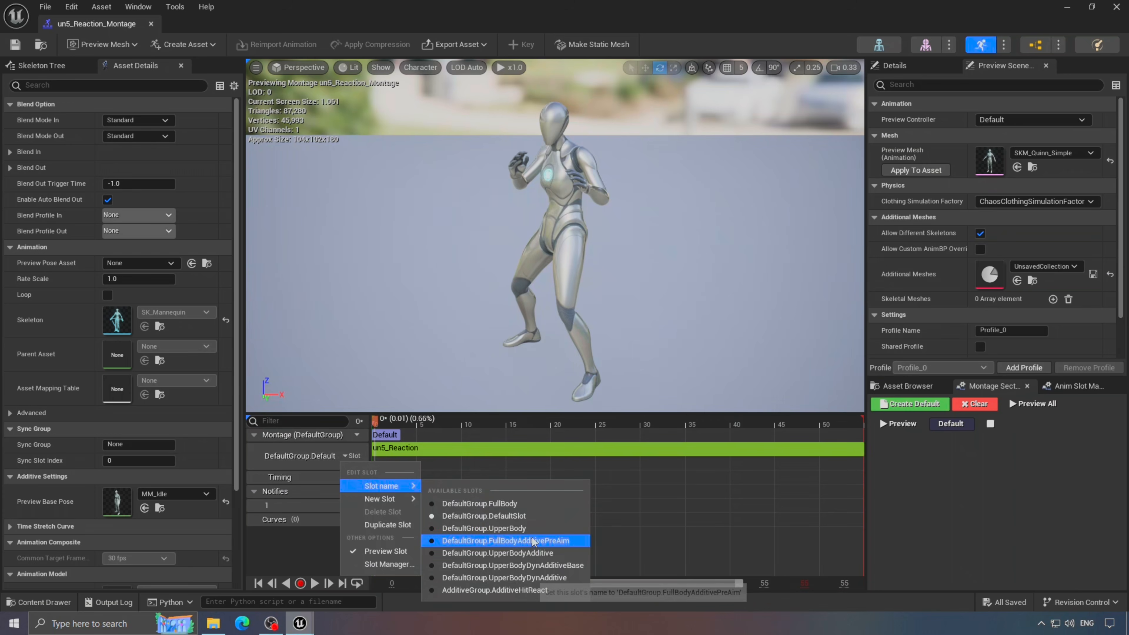
left_click(514, 528)
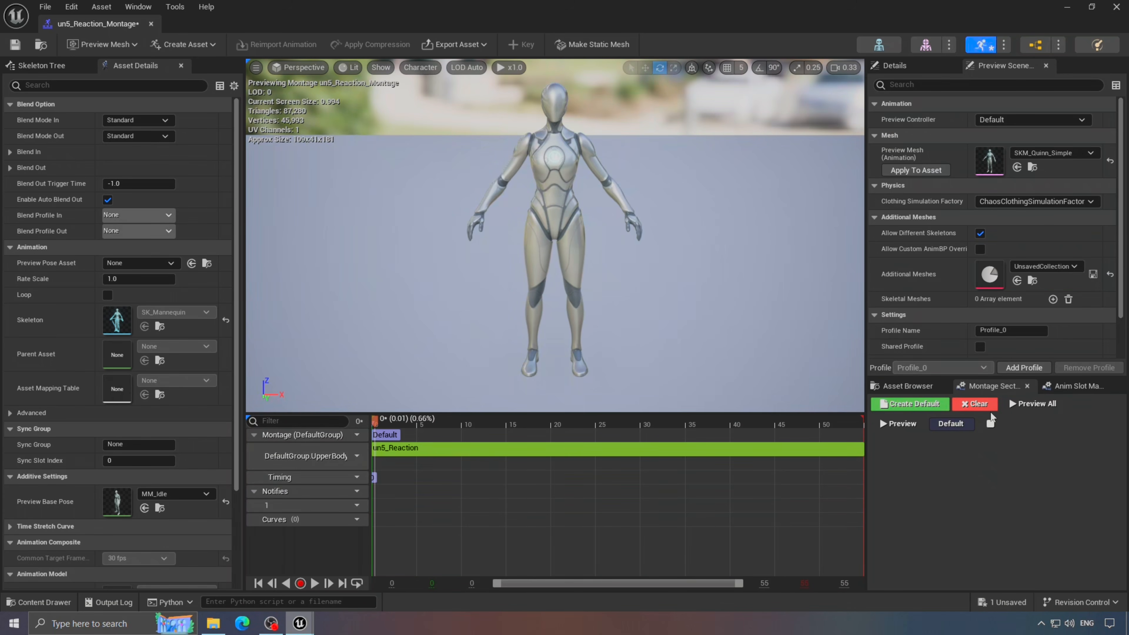
- Add a new slot named upper in the Anim Slot Manager
left_click(1071, 393)
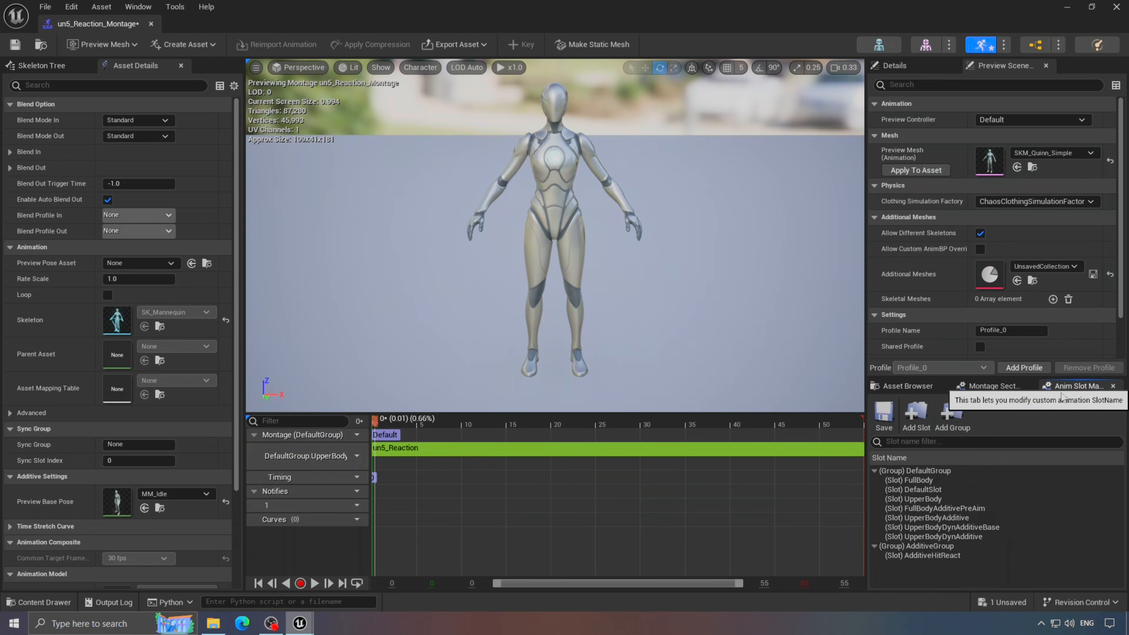
left_click(133, 10)
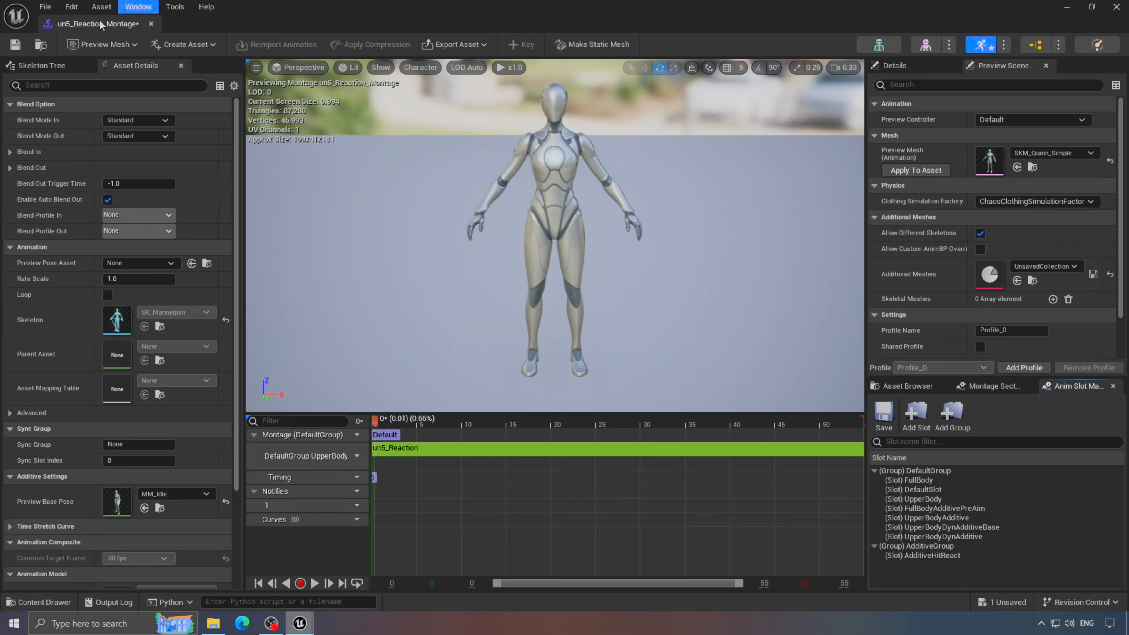
mouse_move(136, 8)
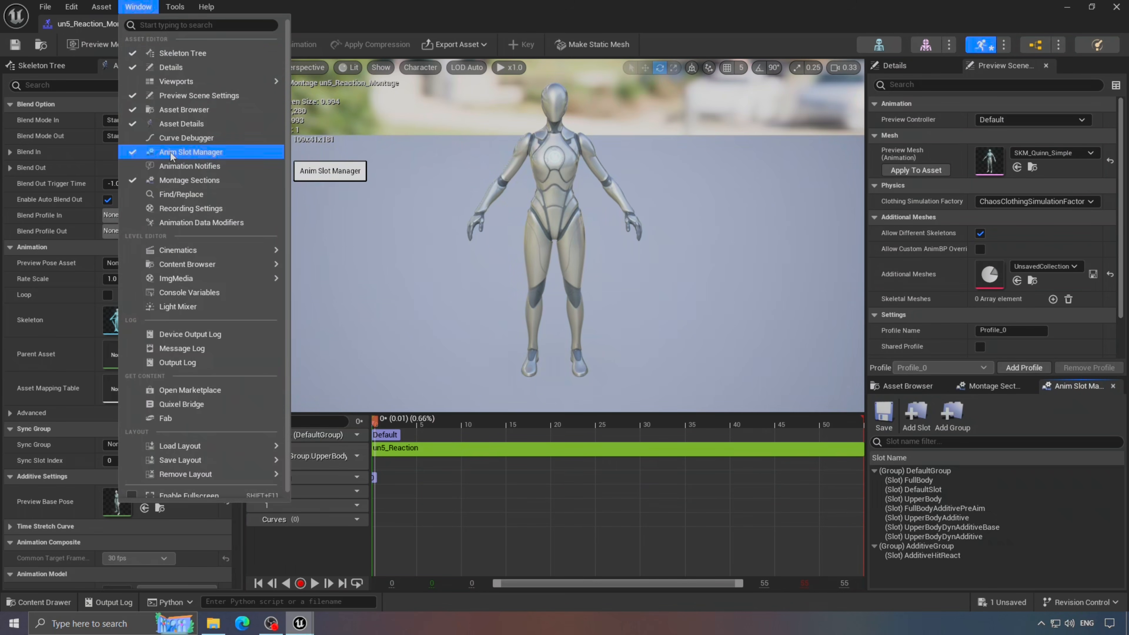
left_click(204, 154)
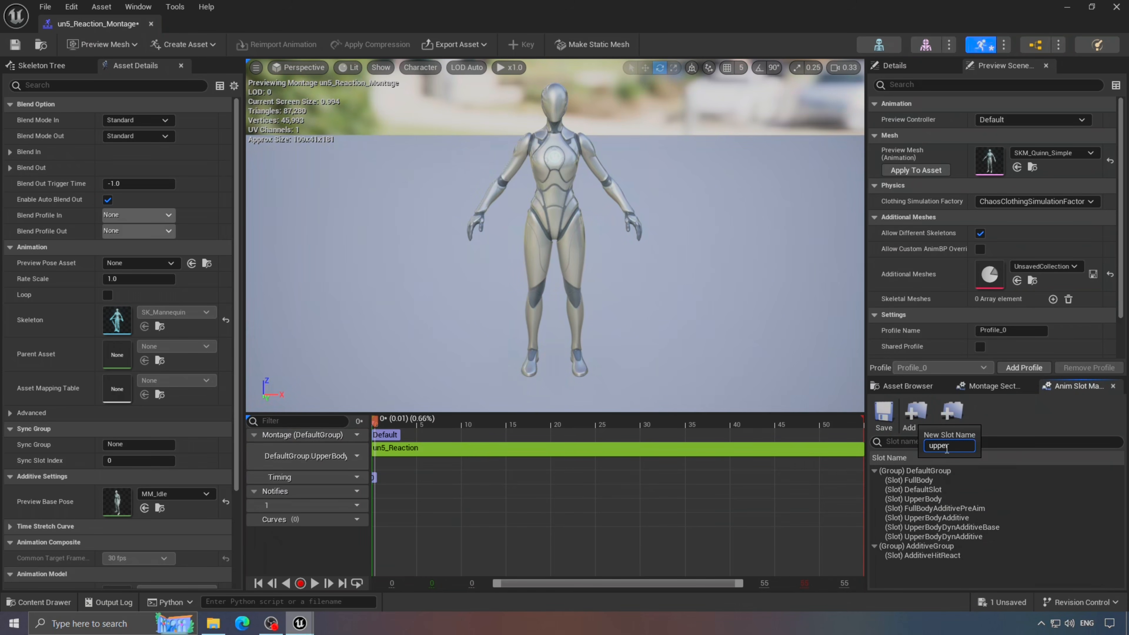
key("Return")
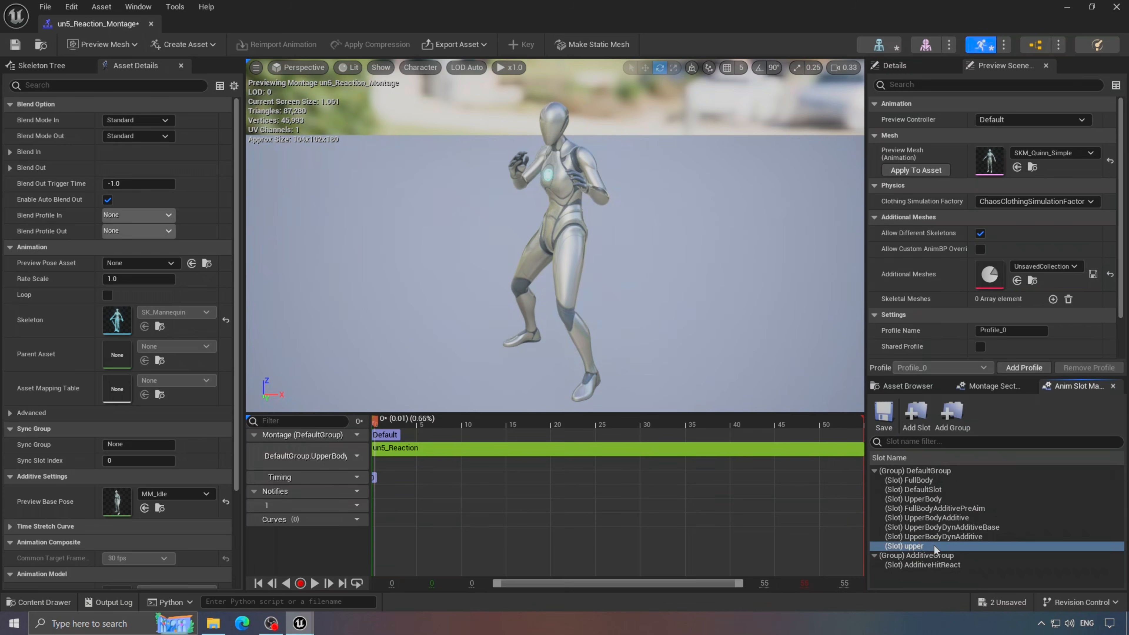
- Assign the montage track to the DefaultGroup.upper slot
left_click(351, 456)
mouse_move(399, 488)
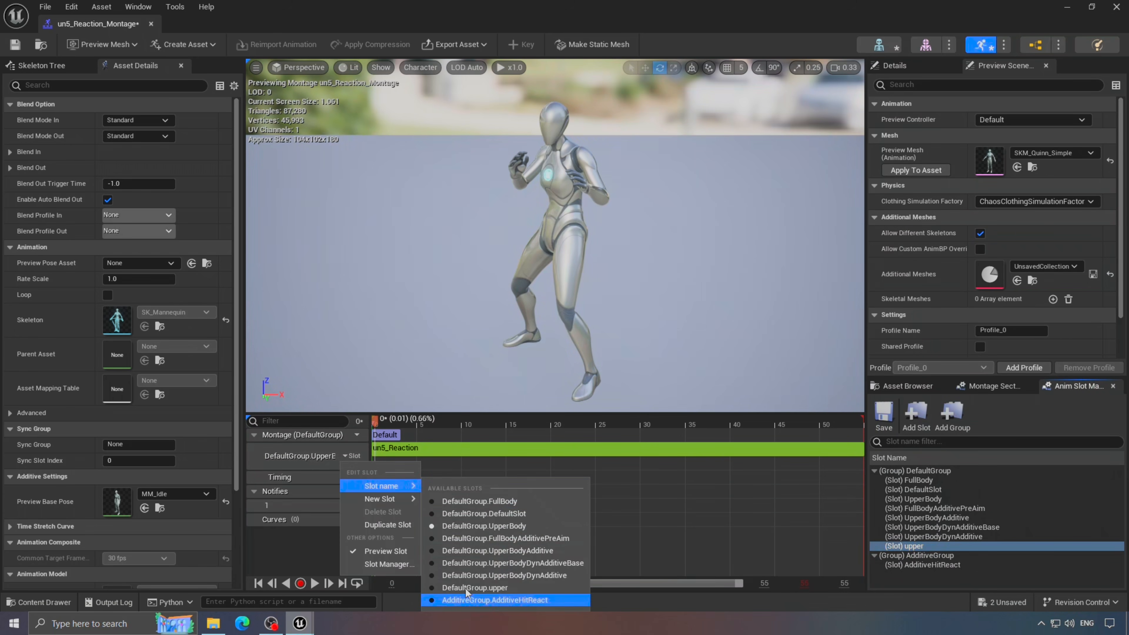
left_click(514, 592)
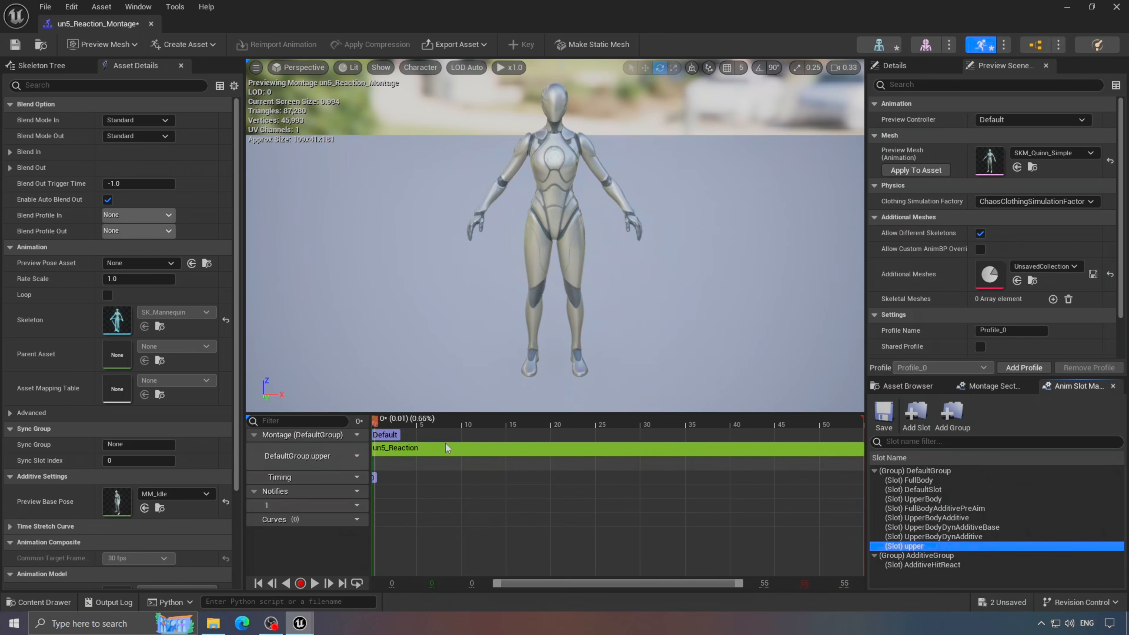
left_click(475, 451)
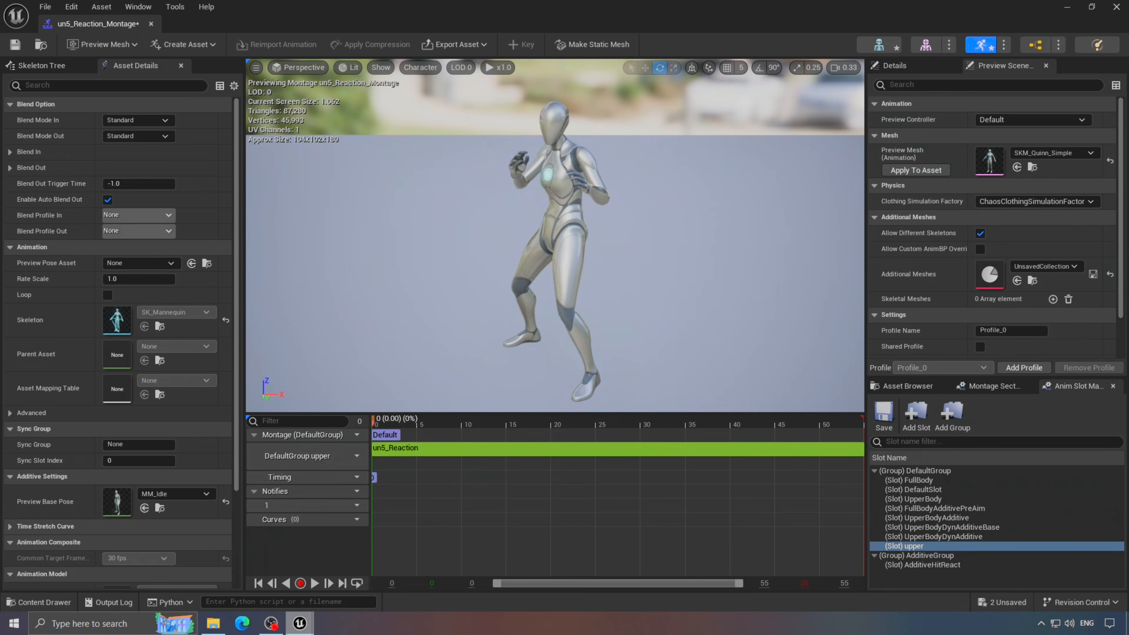
left_click(318, 587)
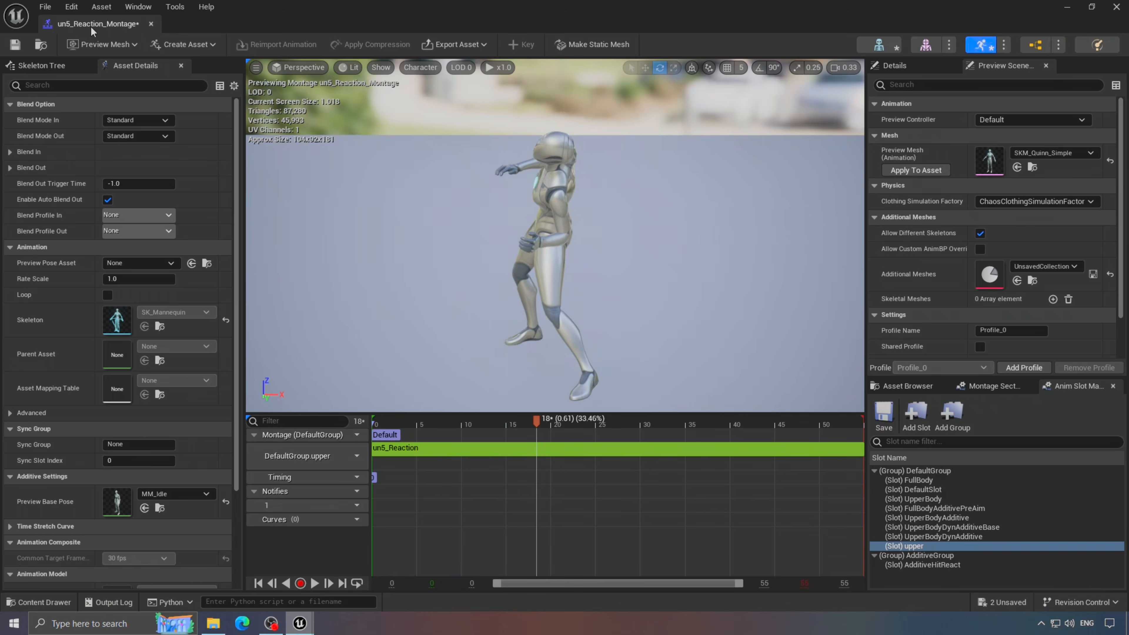
- In ABP_Manny, move cached main_pose left and duplicate the Layered blend per bone node
left_click_drag(91, 26, 225, 38)
left_click_drag(438, 24, 333, 23)
left_click_drag(583, 250, 479, 250)
left_click_drag(444, 418, 458, 504)
key("ctrl+c")
key("ctrl+v")
- Wire cached main_pose into the layered blend's Base Pose and the blend into Output Pose
scroll(563, 237, "up", 3)
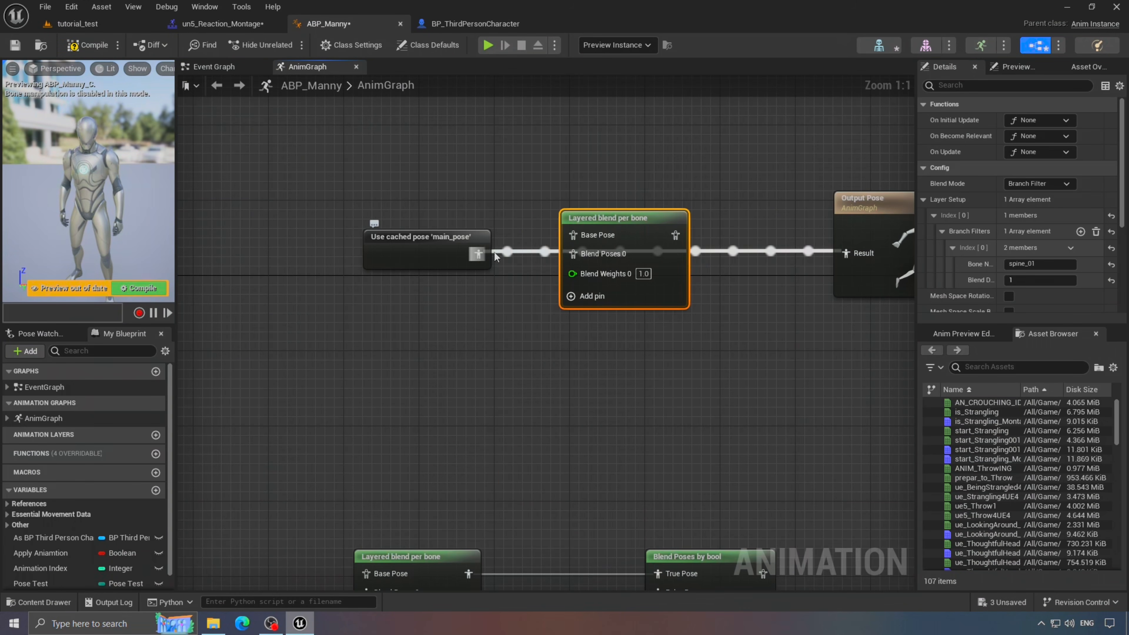
left_click_drag(479, 254, 575, 235)
key("q")
left_click_drag(852, 250, 853, 251)
left_click(639, 361)
right_click_drag(639, 361, 700, 341)
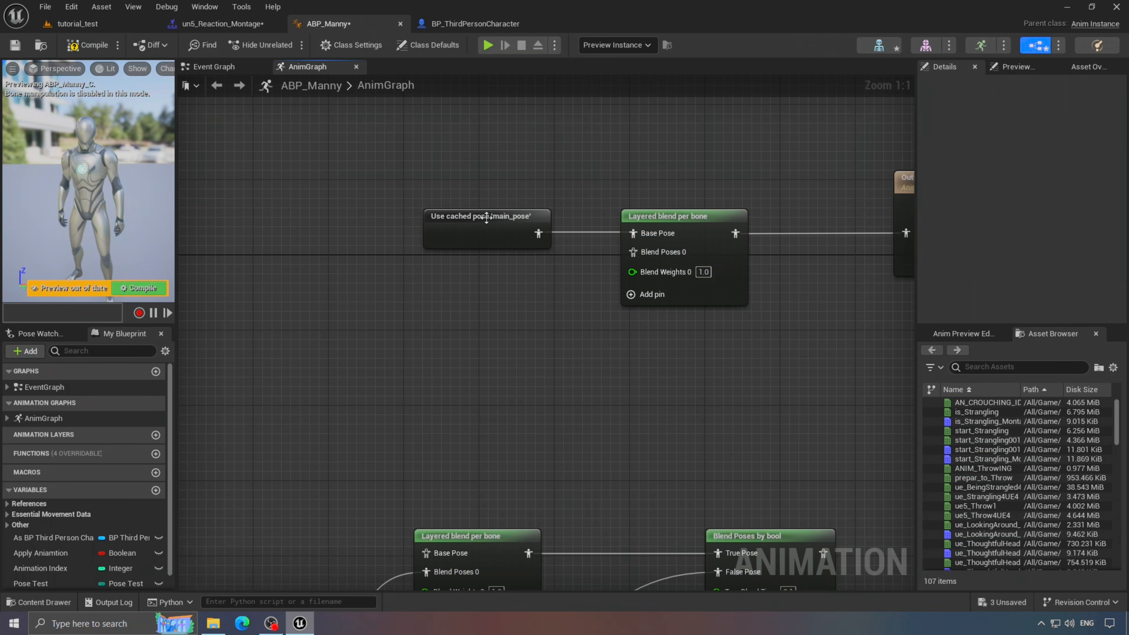
- Paste a second cached main_pose feeding a Slot node set to DefaultGroup.upper, then compile
left_click(486, 218)
key("ctrl+c")
key("ctrl+v")
left_click_drag(407, 328, 458, 339)
type("slot d")
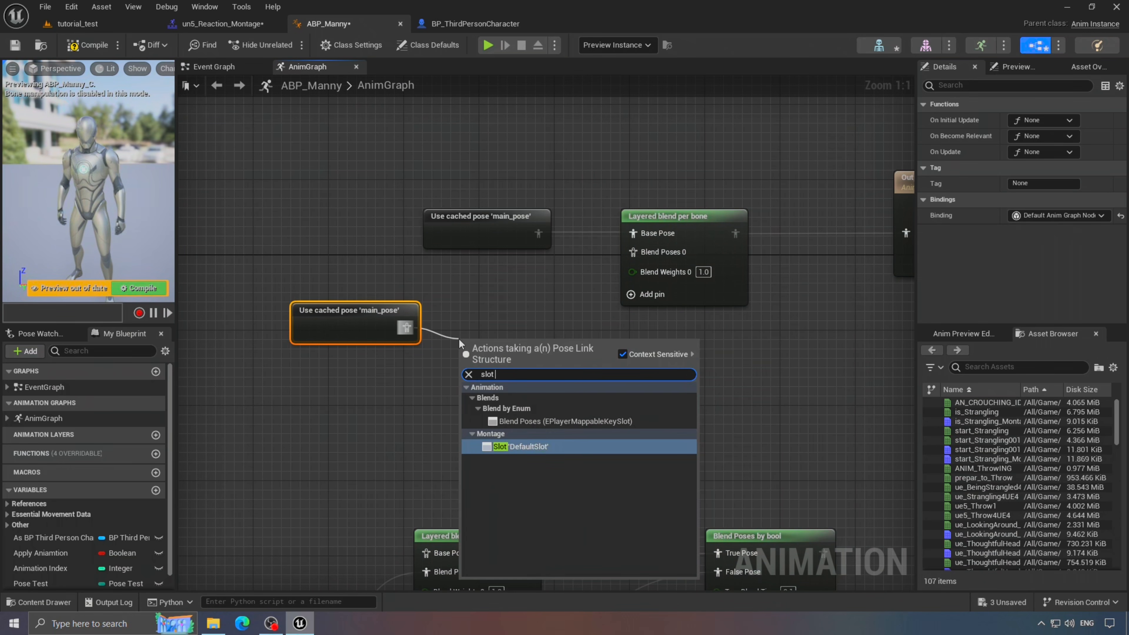
left_click(548, 413)
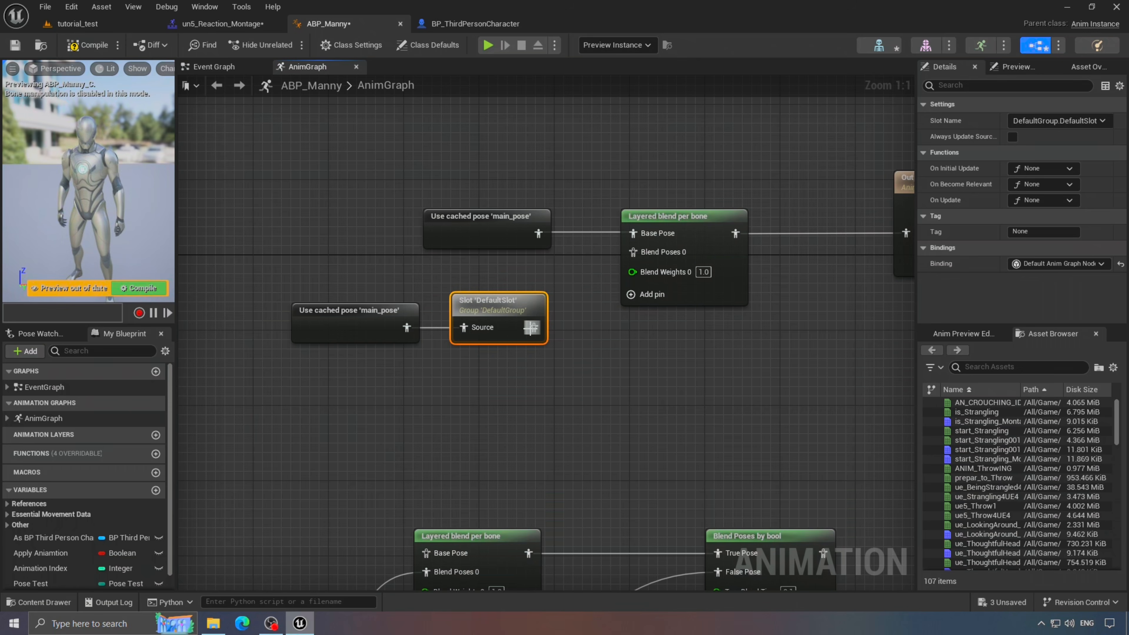
left_click(1097, 121)
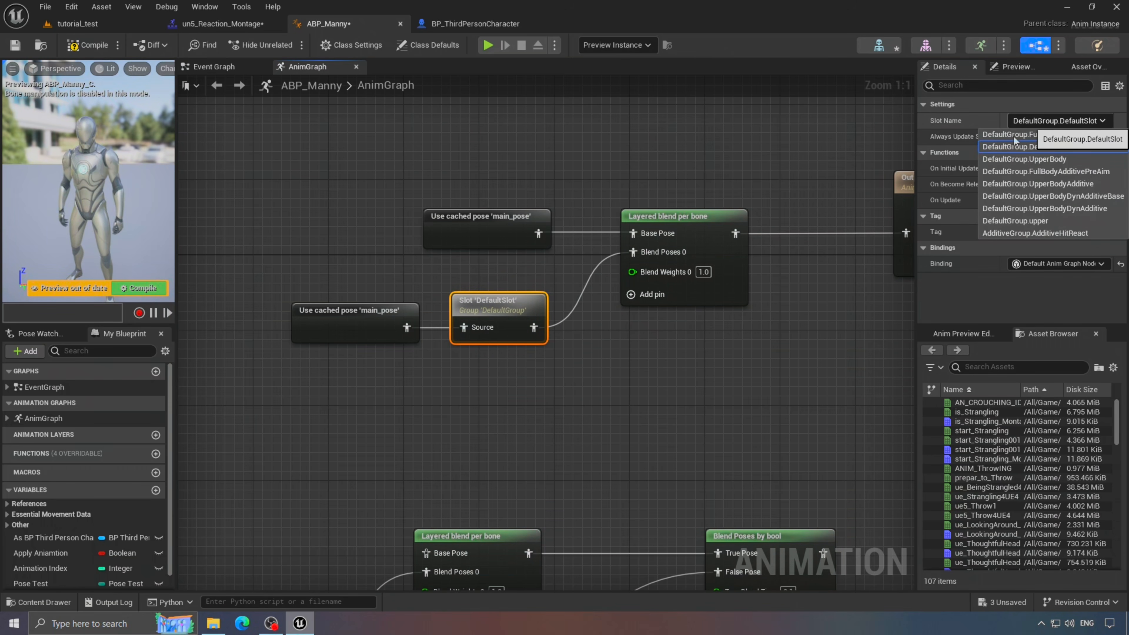
left_click(1018, 221)
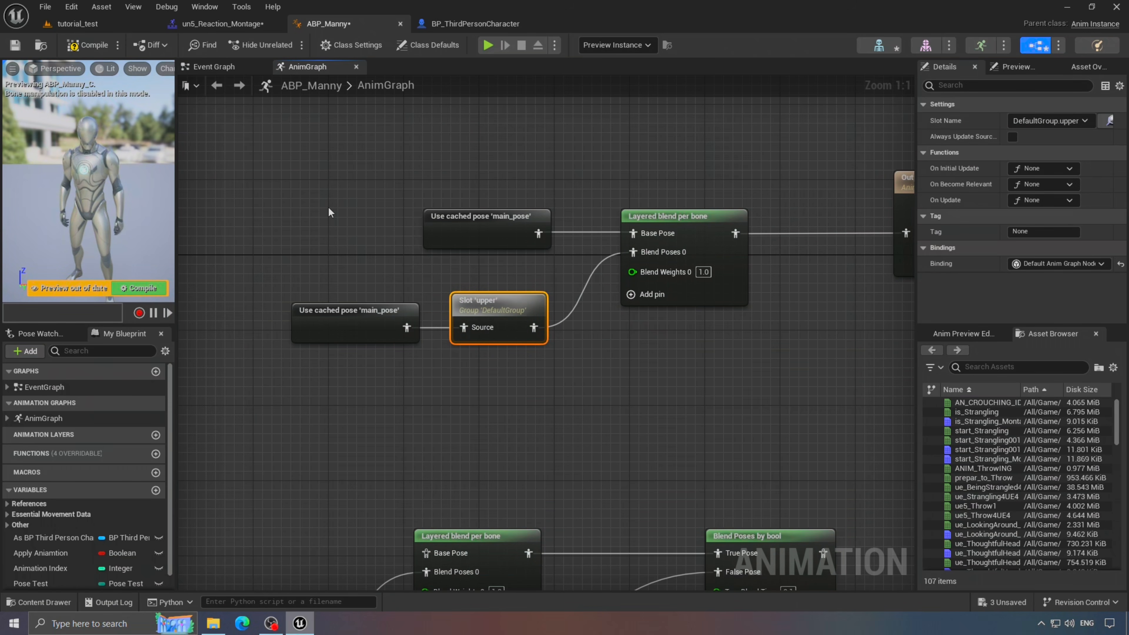
left_click(72, 45)
- Review the Layered blend per bone settings and select the four connected nodes
right_click_drag(673, 346, 575, 346)
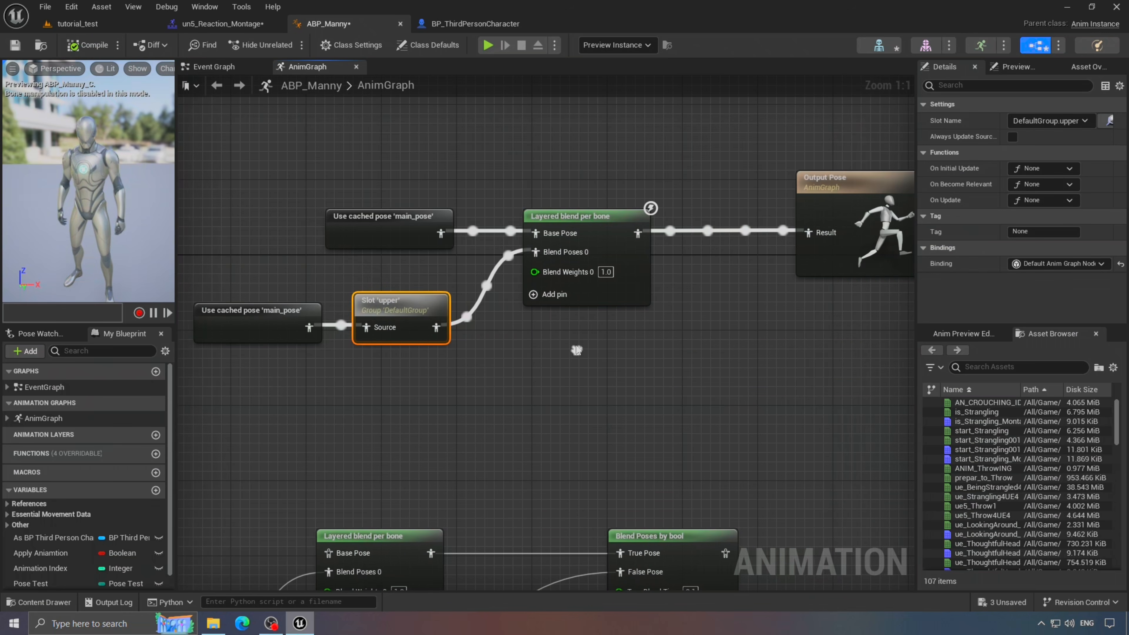
left_click(576, 217)
scroll(1031, 217, "down", 2)
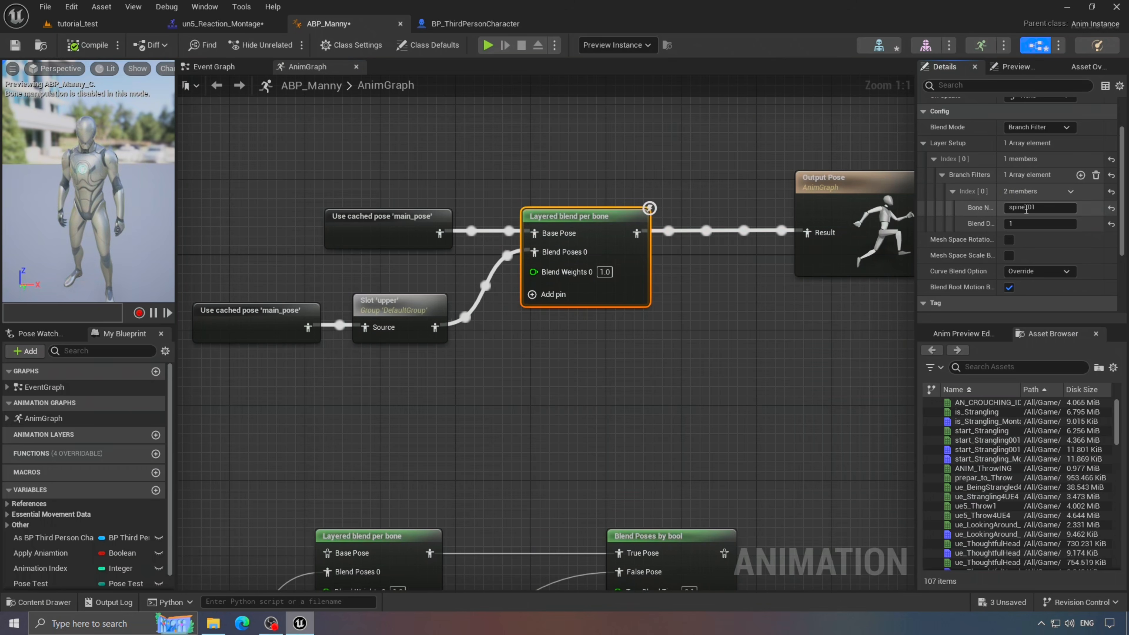
right_click_drag(476, 206, 510, 224)
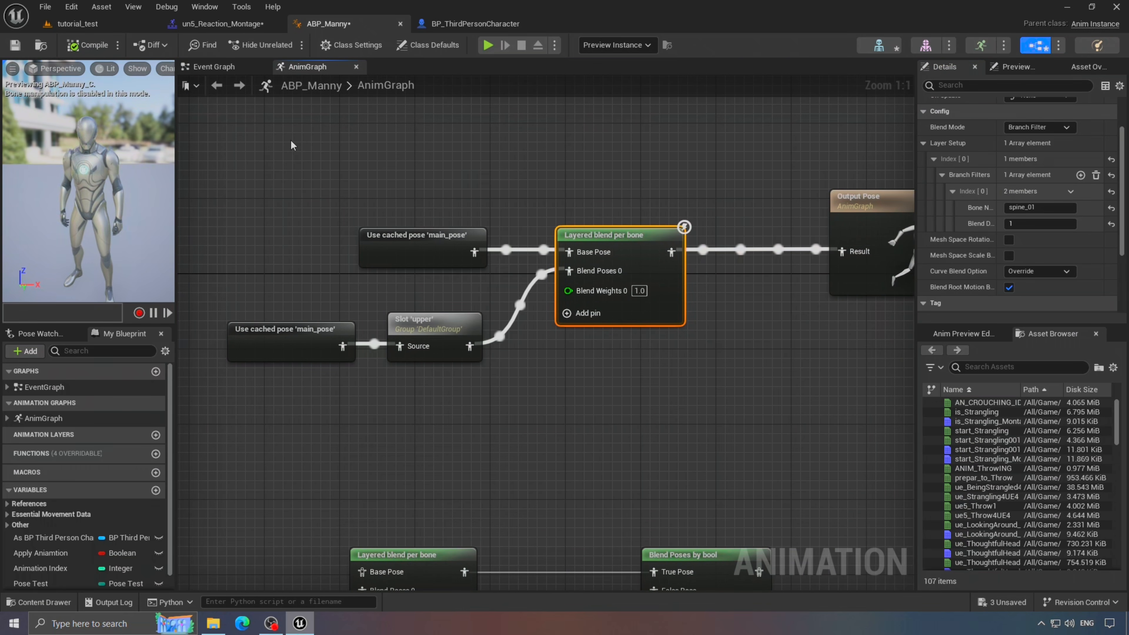
left_click_drag(291, 146, 826, 418)
- Cycle through the montage, ABP_Manny and BP_ThirdPersonCharacter tabs back to tutorial_test
left_click(826, 418)
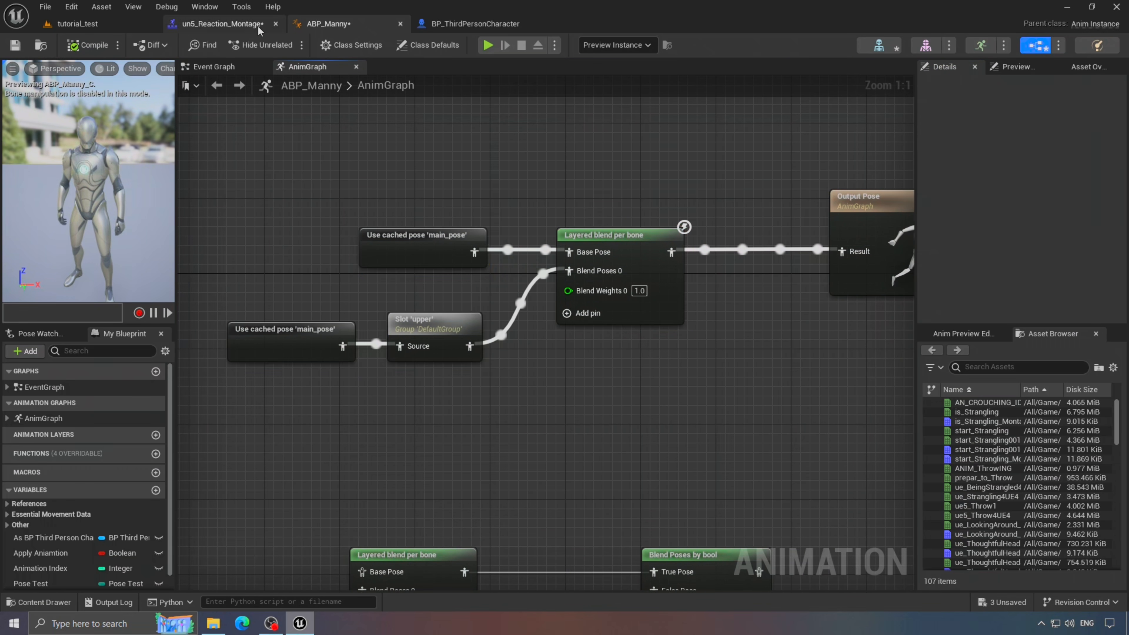
left_click(259, 27)
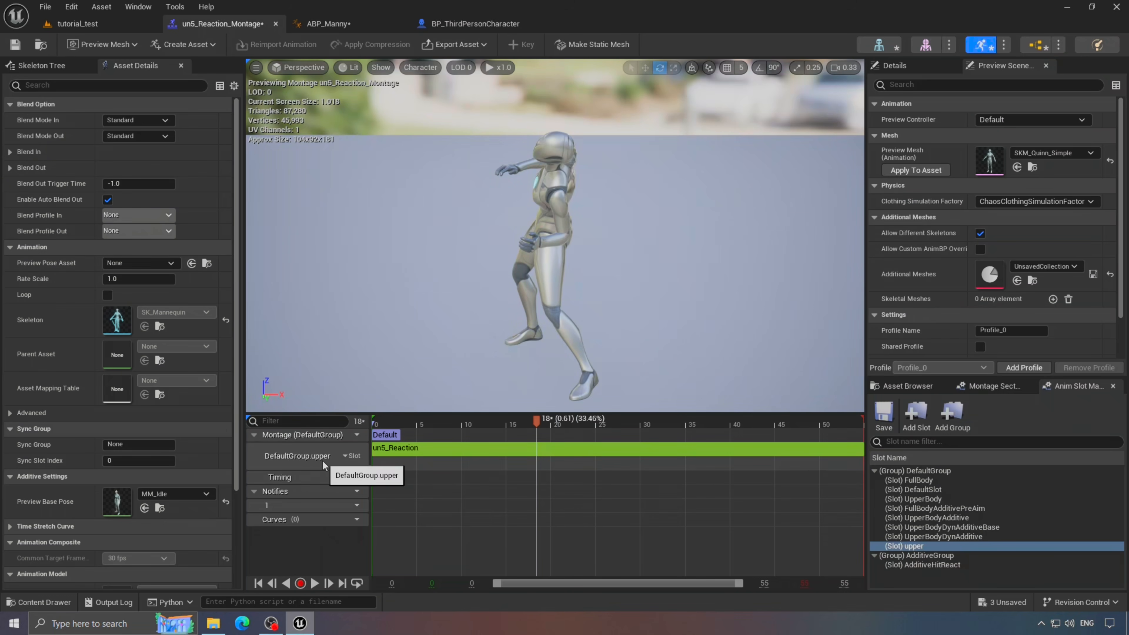
left_click(353, 27)
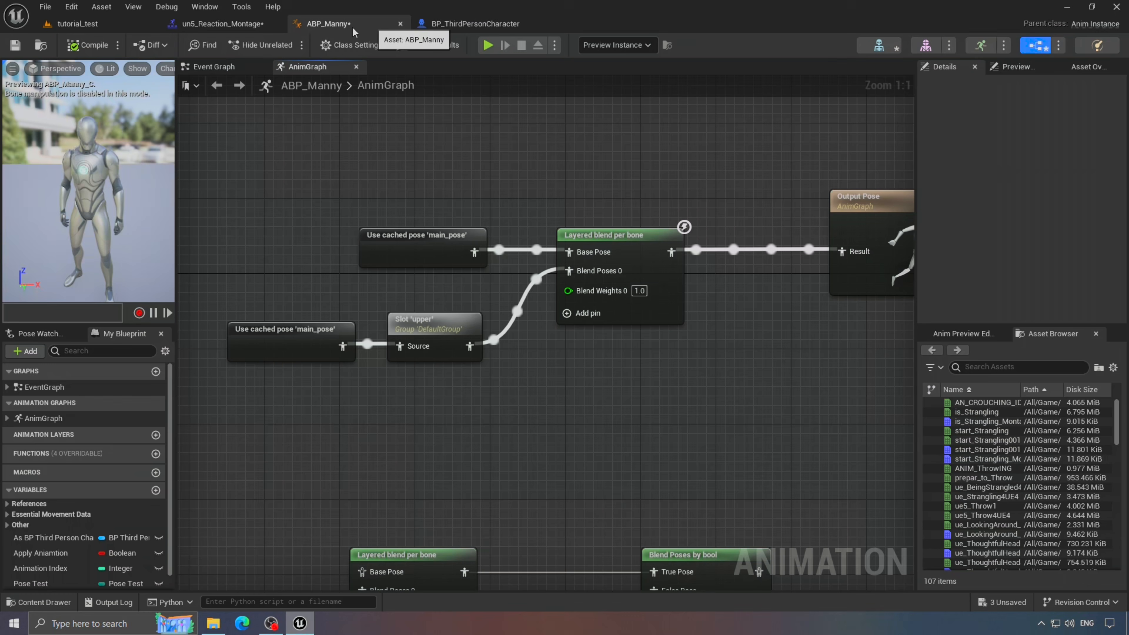
left_click(475, 24)
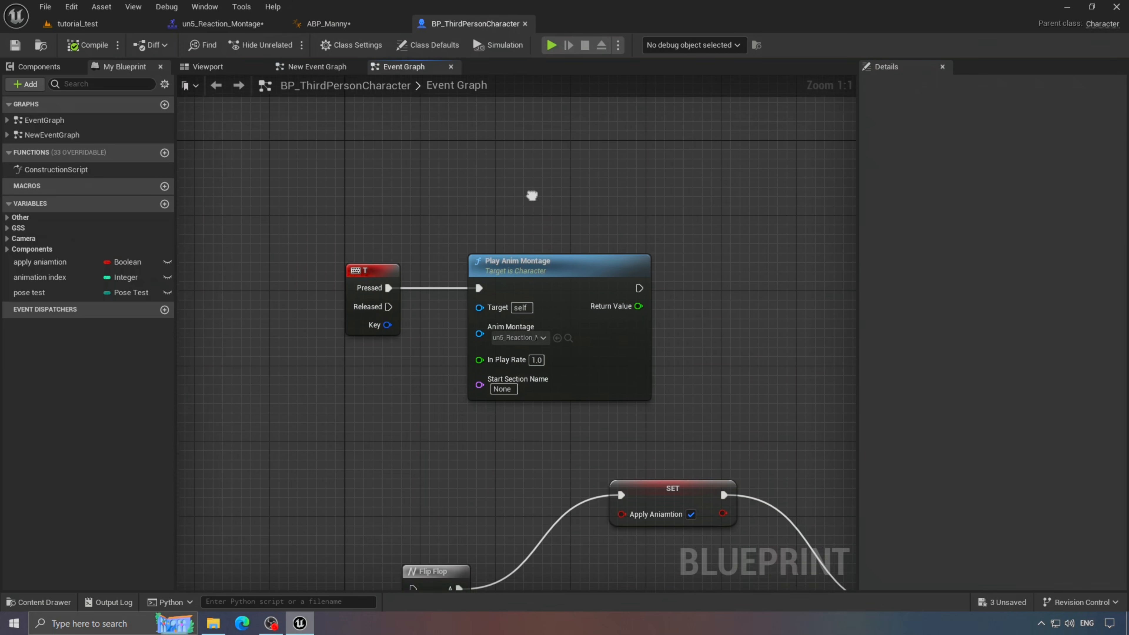
left_click(102, 25)
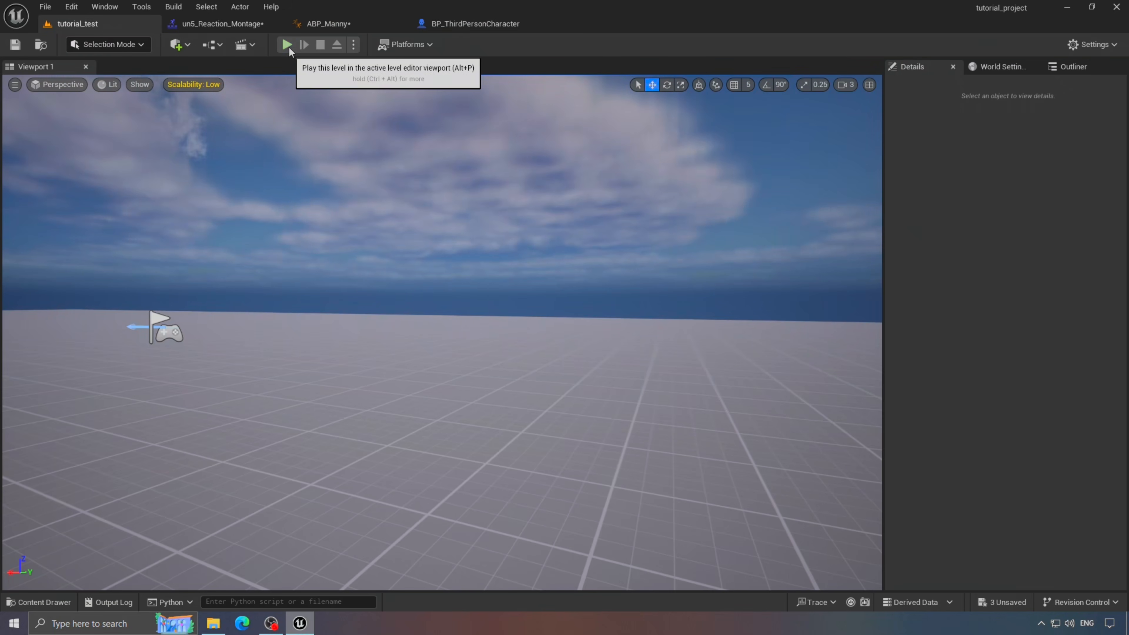
- Play-test tutorial_test, running while triggering the upper-body reaction, then stop
left_click(289, 45)
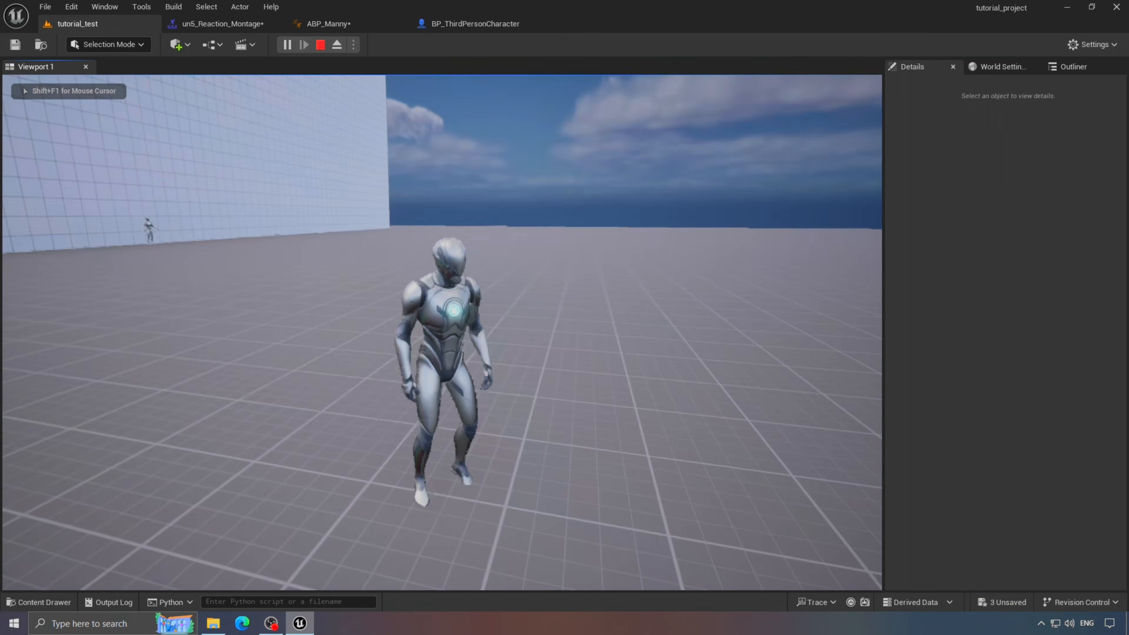
key("w")
key("1")
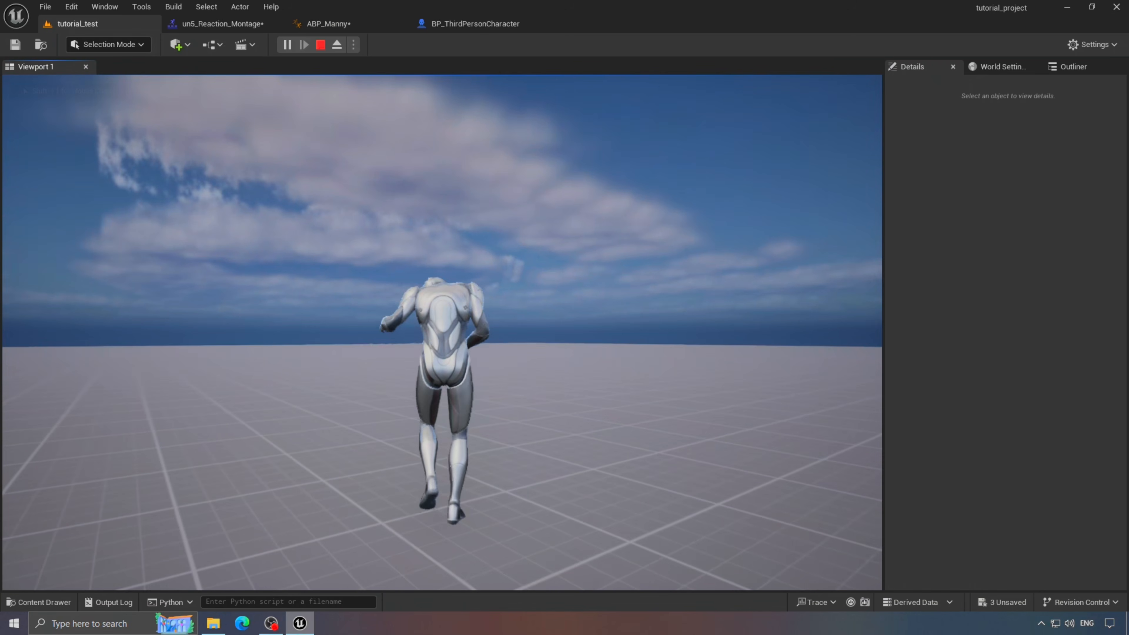
key("1")
key("s")
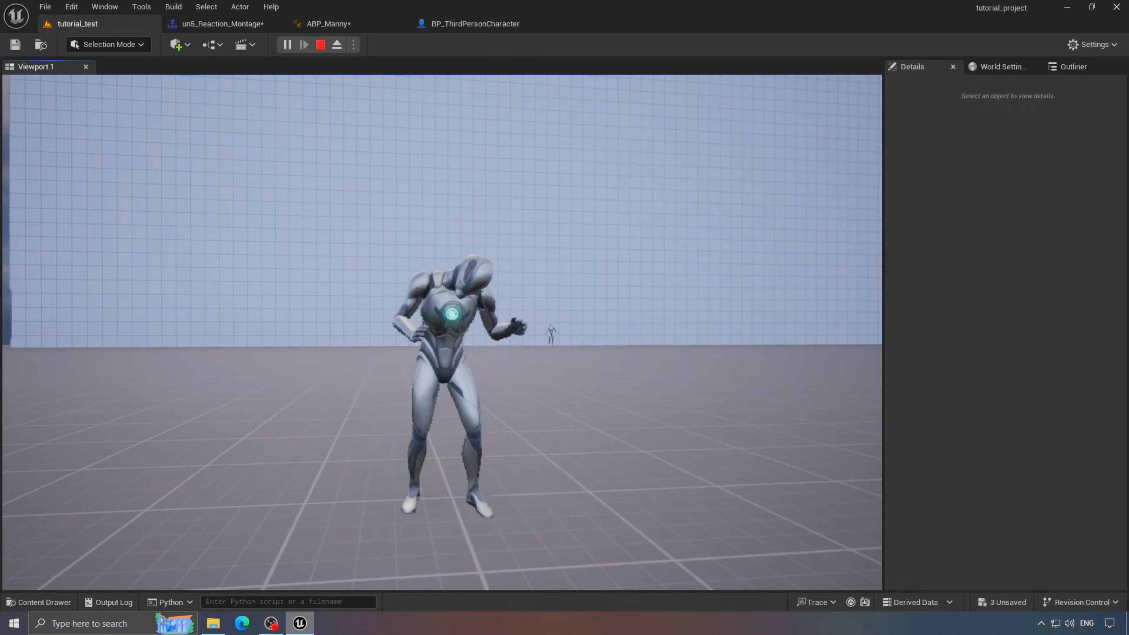
key("Escape")
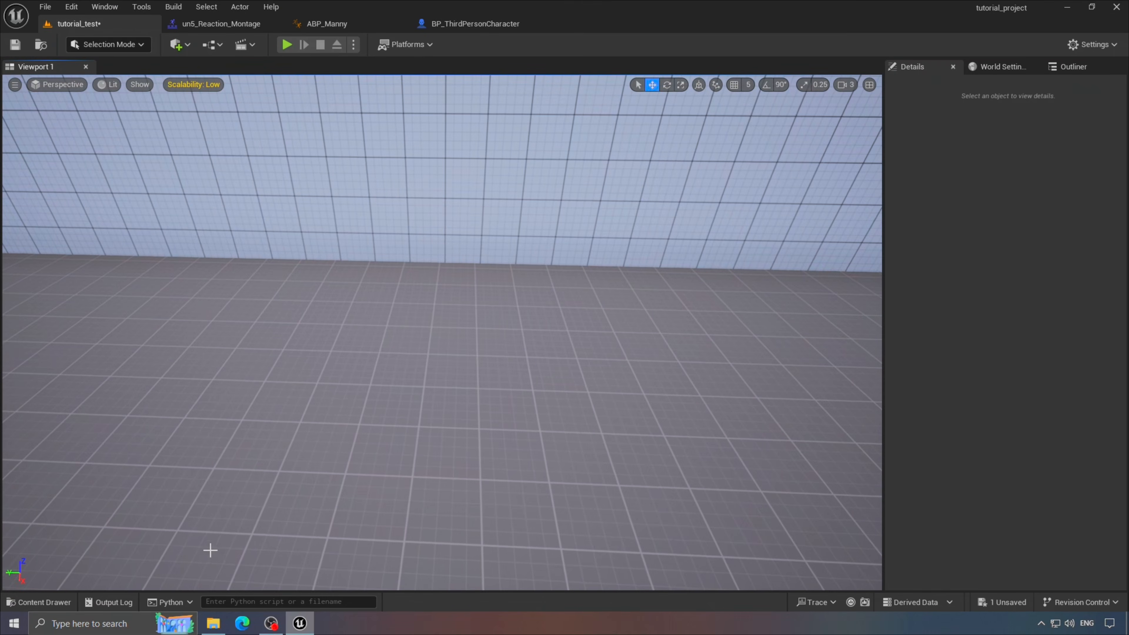
- Place CR_Mannequin_Body from Characters/Mannequins/Rigs into the level and frame it
left_click(45, 602)
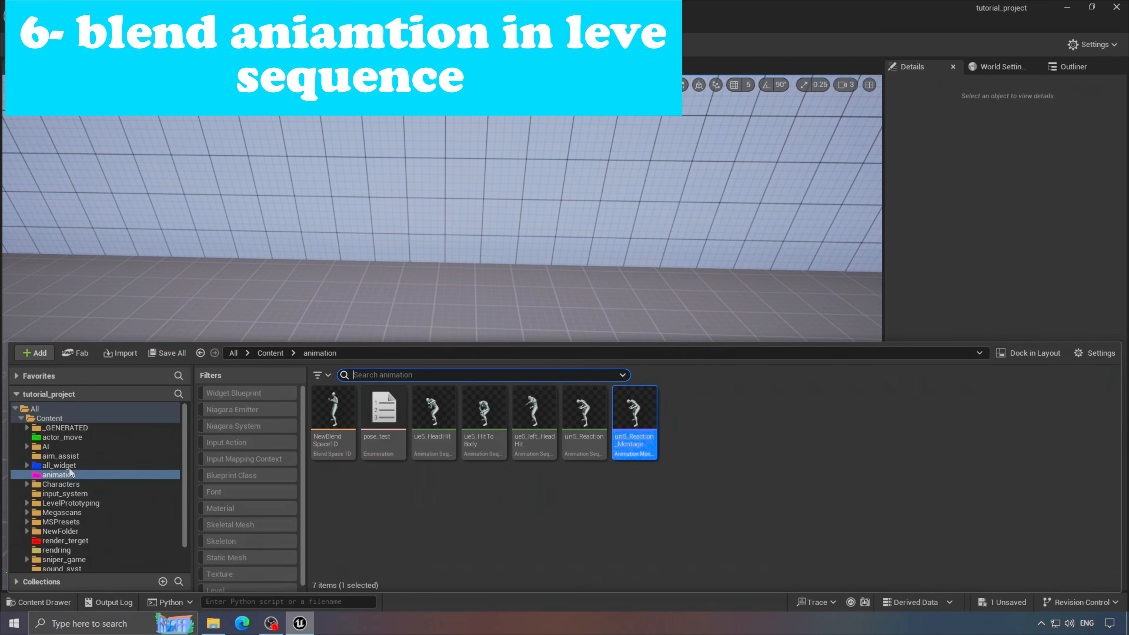
left_click(42, 486)
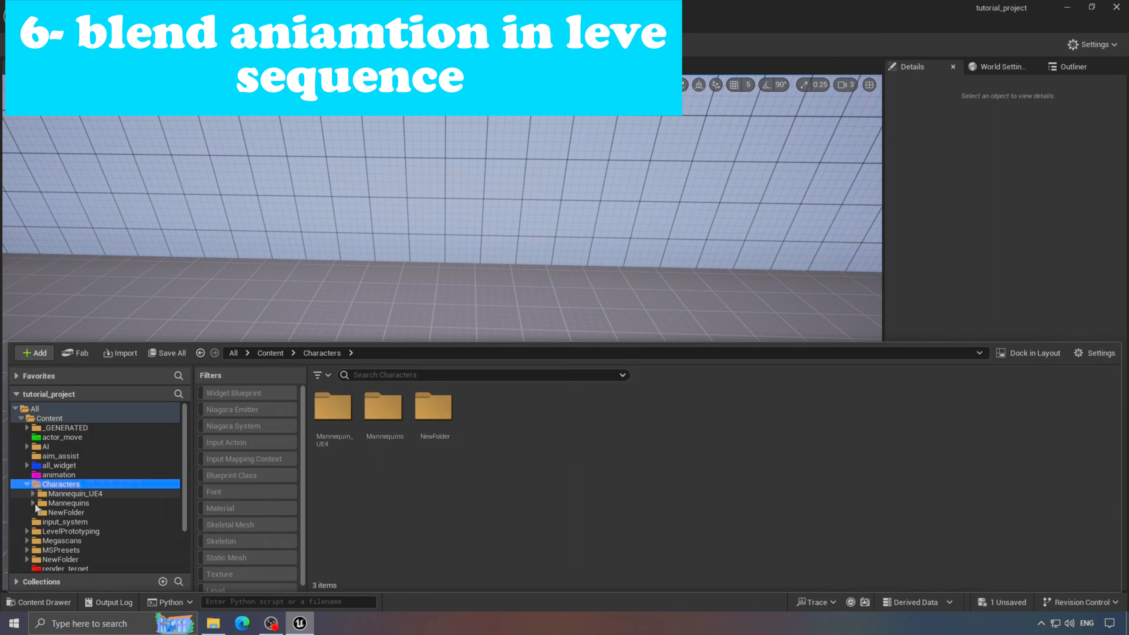
left_click(63, 513)
left_click(61, 540)
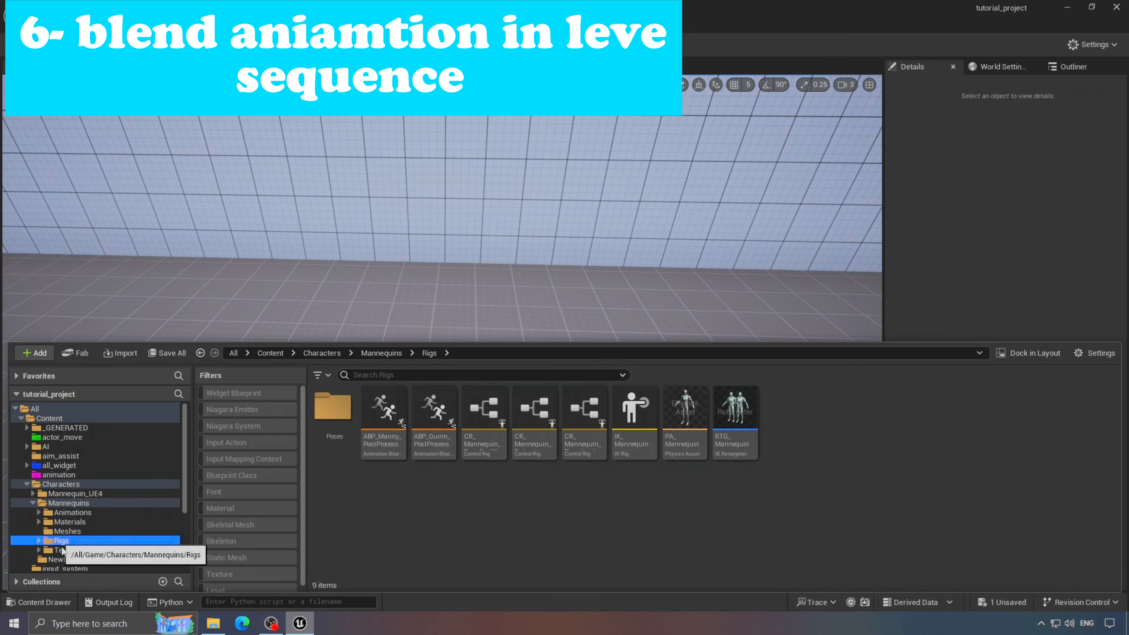
left_click_drag(502, 456, 472, 251)
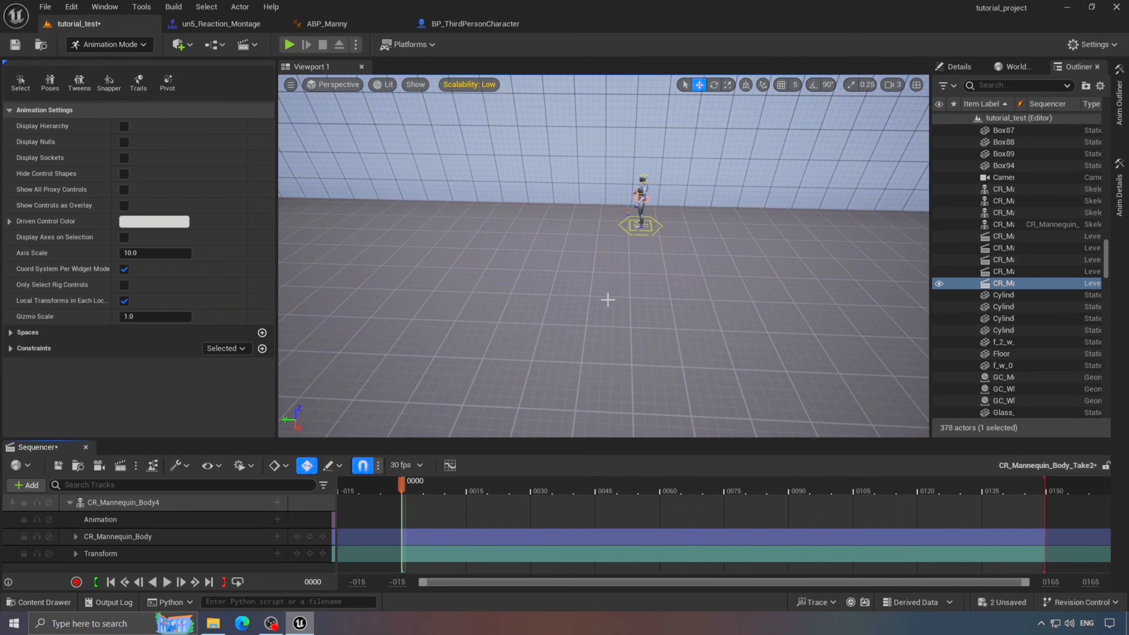
key("f")
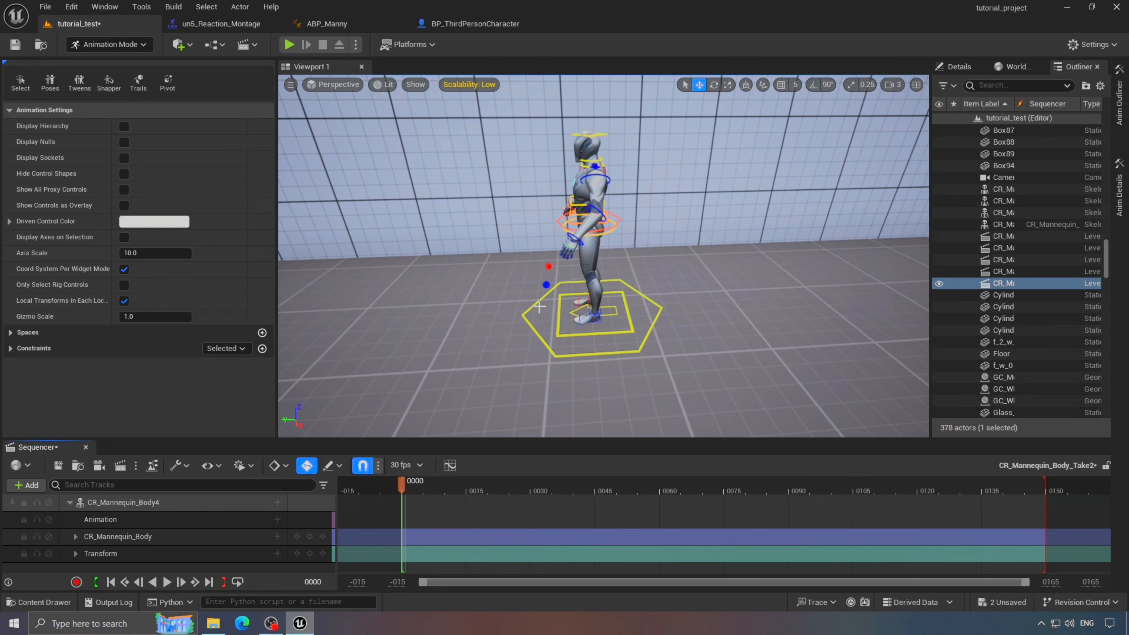
- Rotate the mannequin 90° to face the camera and slow camera speed to 0.33
left_click(586, 263)
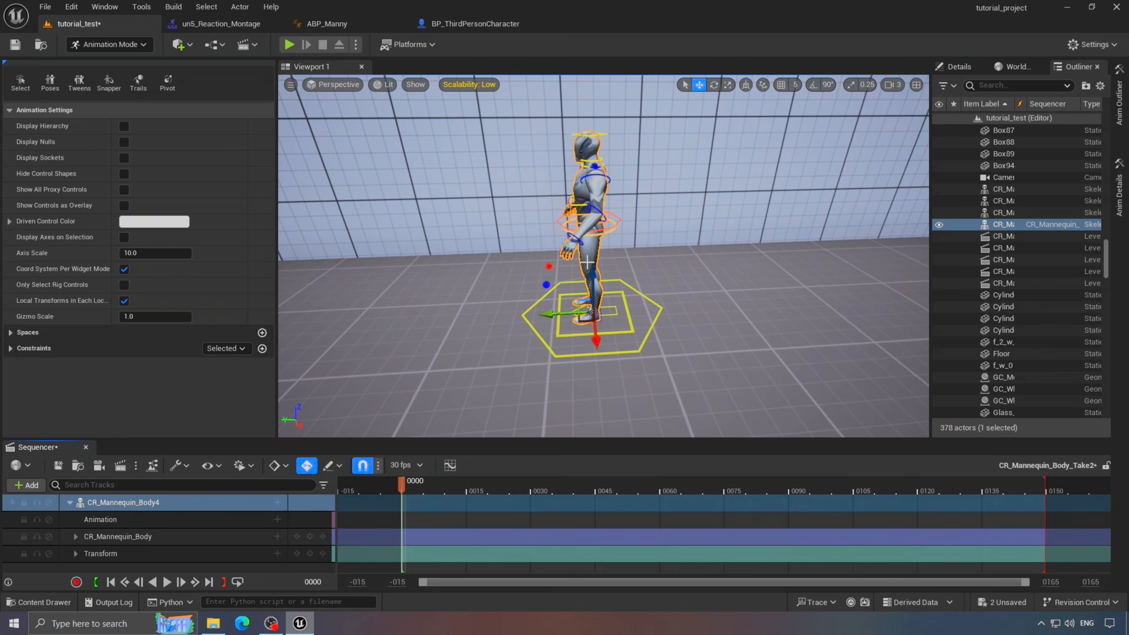
left_click(813, 84)
left_click_drag(562, 345, 672, 331)
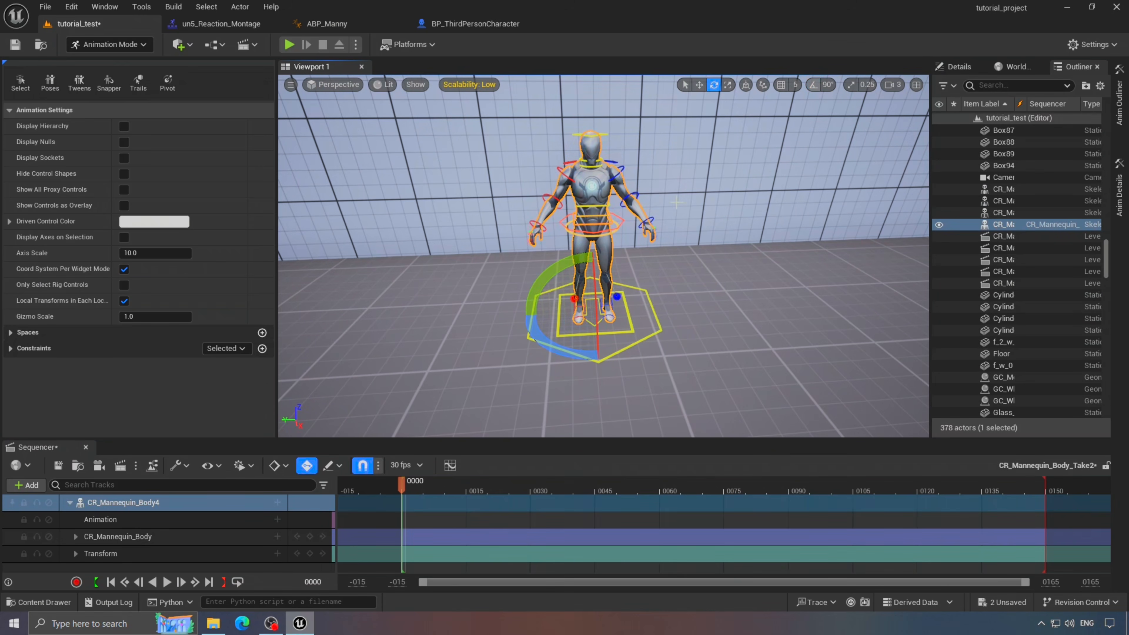
right_click_drag(677, 202, 706, 231)
left_click(891, 84)
left_click_drag(814, 111, 780, 111)
right_click_drag(728, 178, 693, 183)
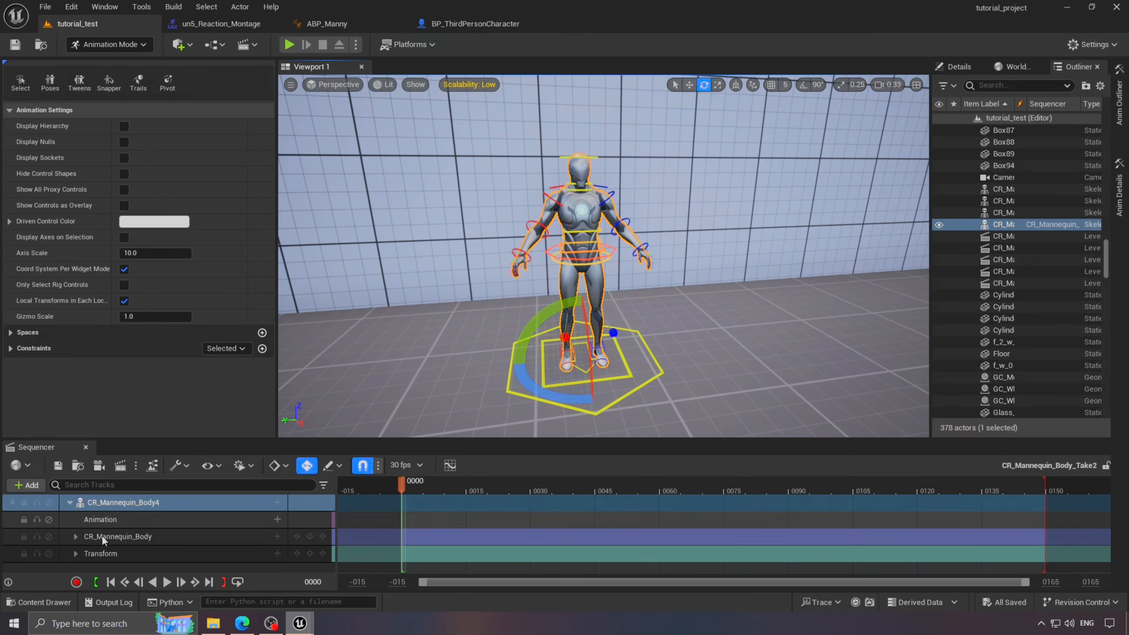
- Delete the mannequin's control rig and Transform tracks, and turn it to run along the wall
left_click(141, 542)
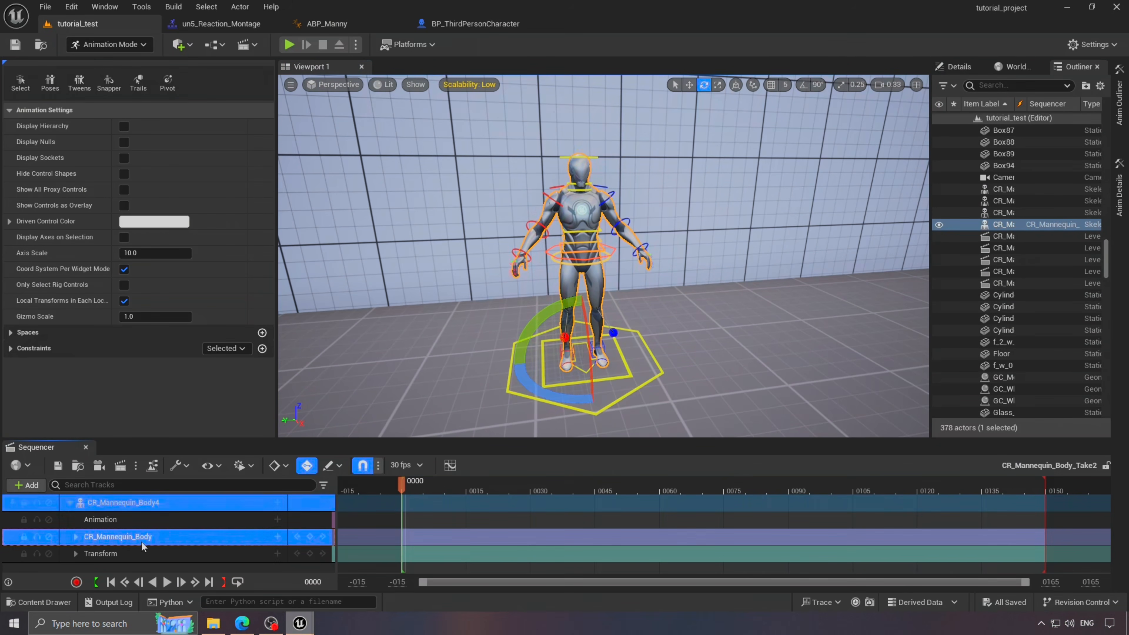
right_click(142, 540)
left_click(187, 398)
right_click(111, 536)
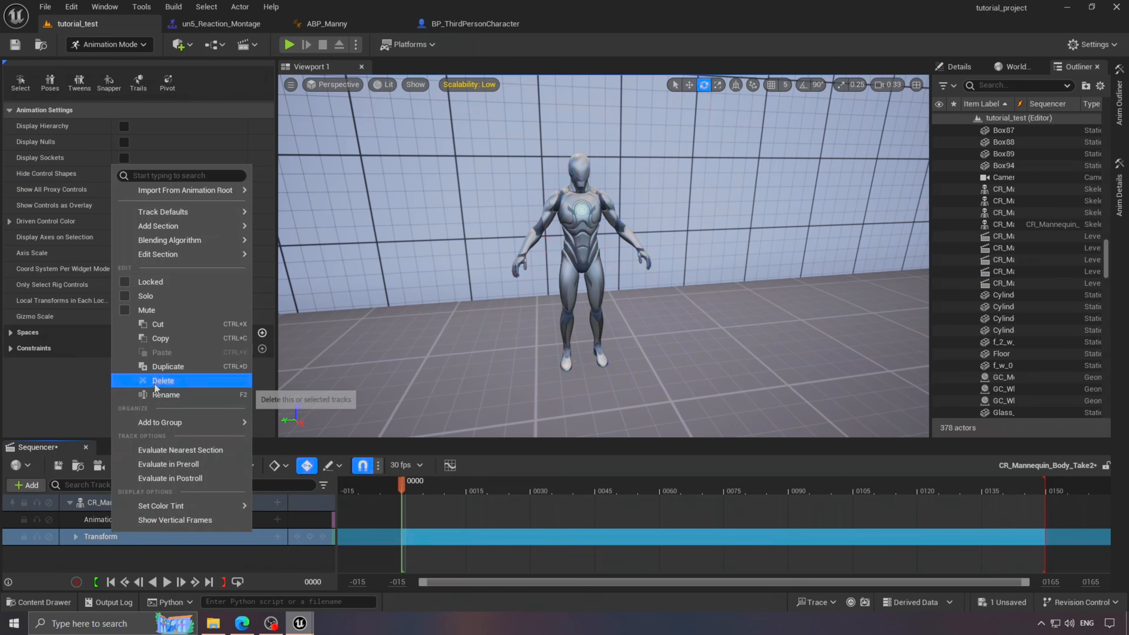
left_click(158, 380)
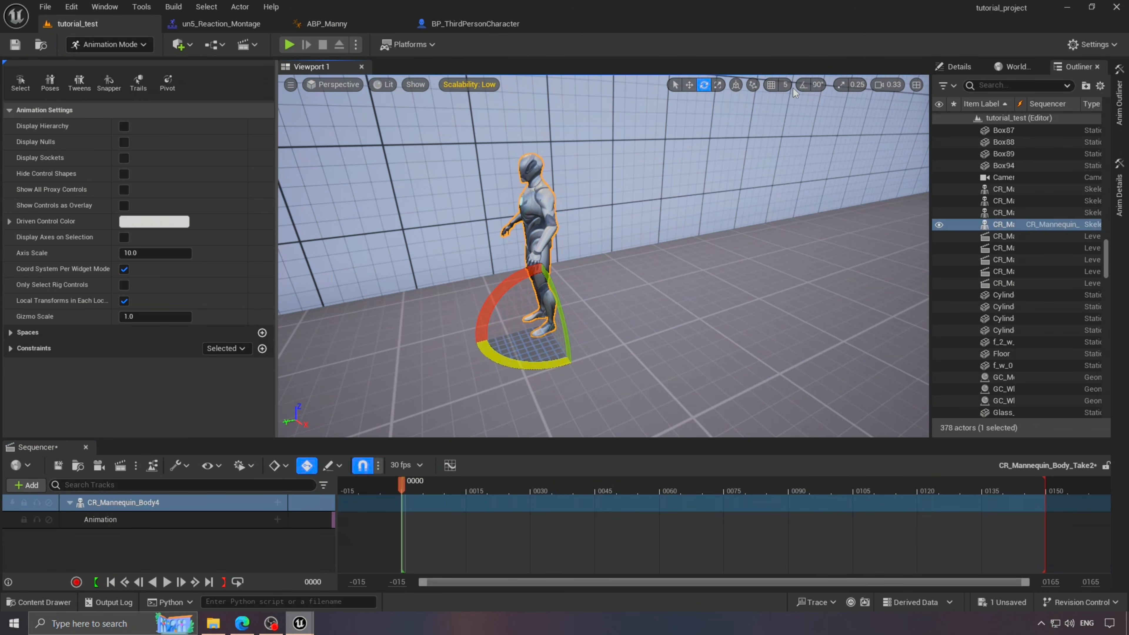
left_click_drag(511, 363, 605, 352)
mouse_move(605, 353)
right_mouse_down()
mouse_move(644, 360)
mouse_move(617, 347)
right_mouse_up()
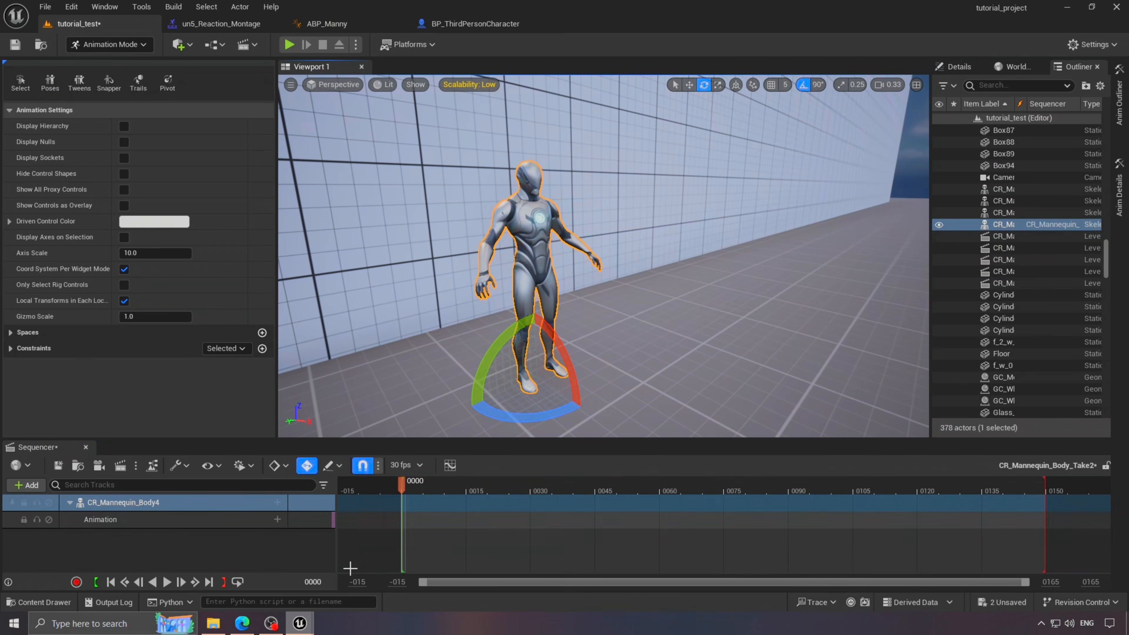
- Add a ue05_Running clip to the mannequin's animation track and scrub to frame 19
left_click(276, 519)
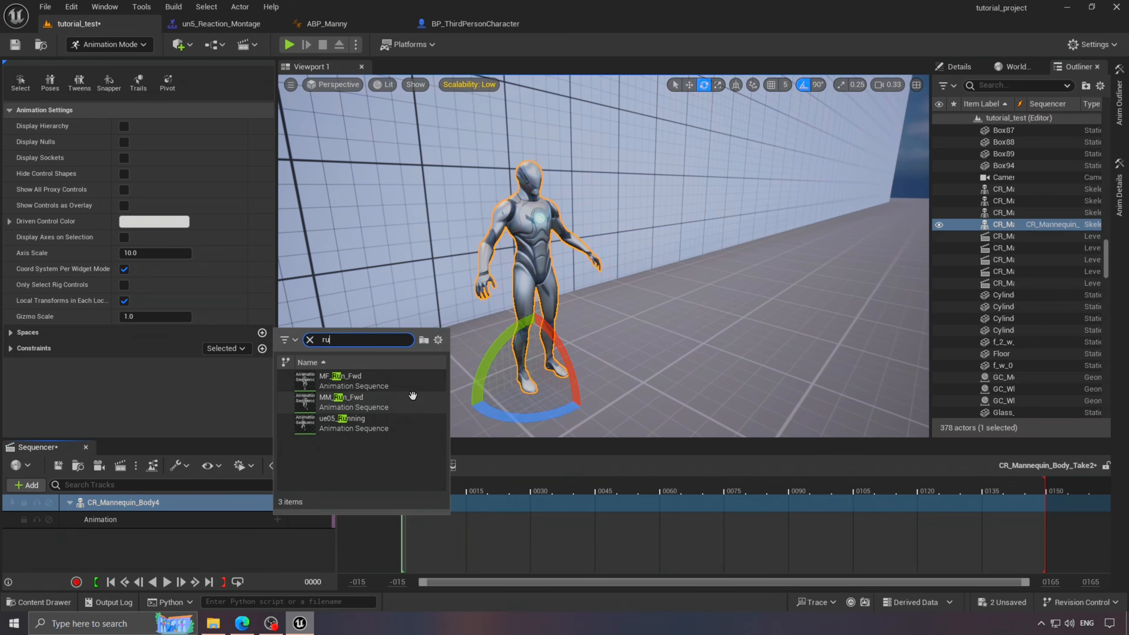
left_click(370, 424)
right_click_drag(471, 378, 587, 369)
left_click(167, 582)
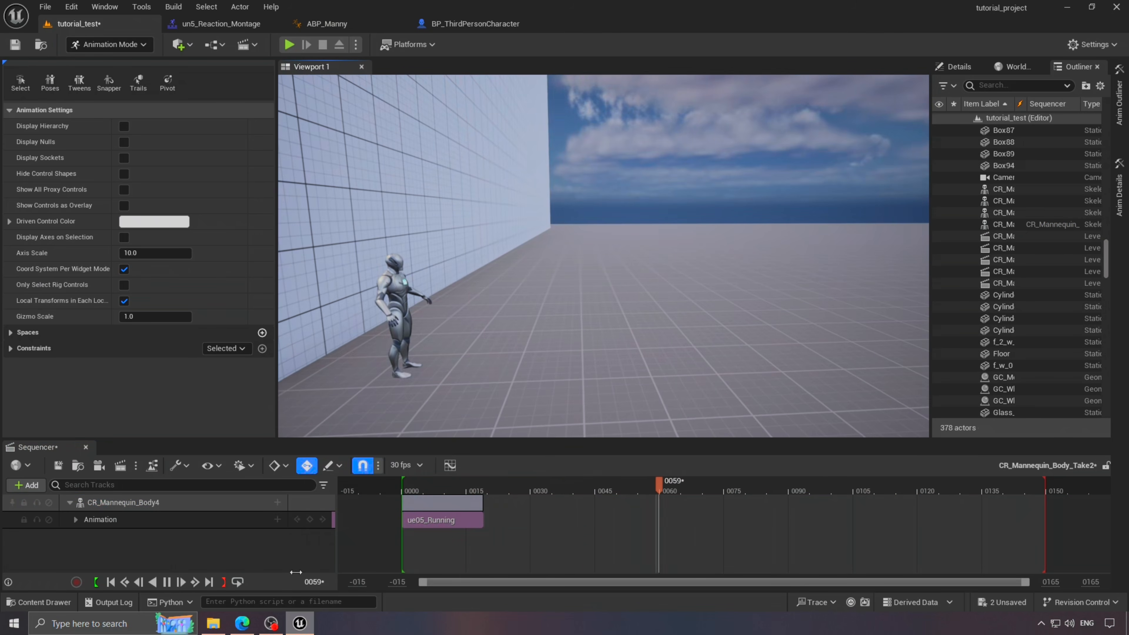
left_click_drag(558, 496, 483, 506)
right_click_drag(567, 369, 574, 385)
- Add a second ue05_Running clip at frame 19 on the first row
left_click(277, 519)
type("ru")
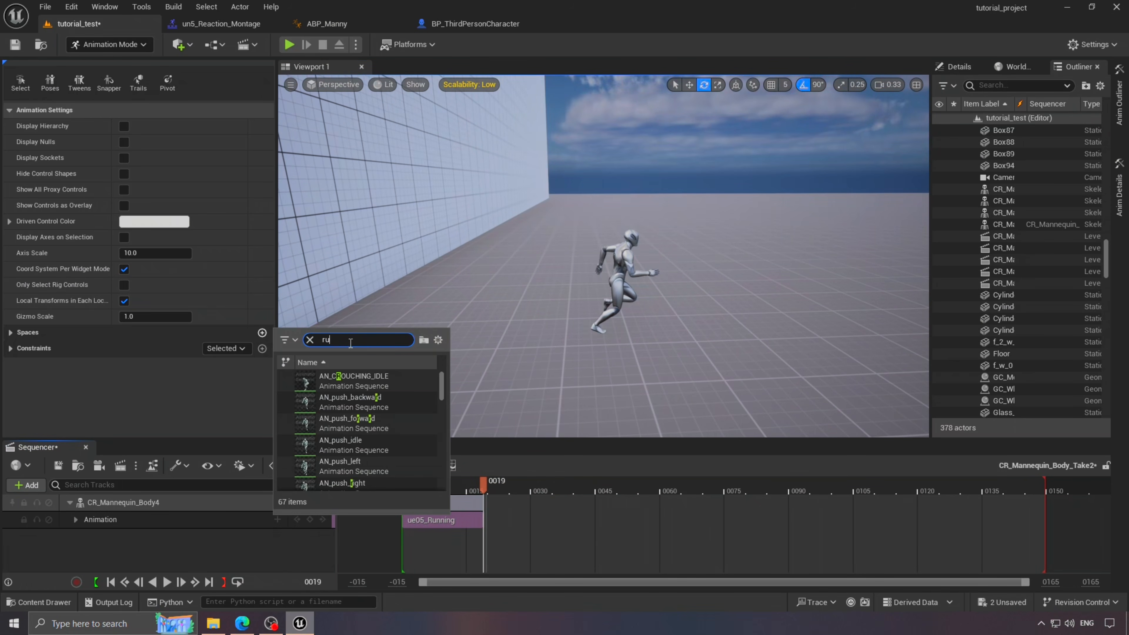
type("n")
left_click(382, 424)
left_click_drag(507, 553, 485, 500)
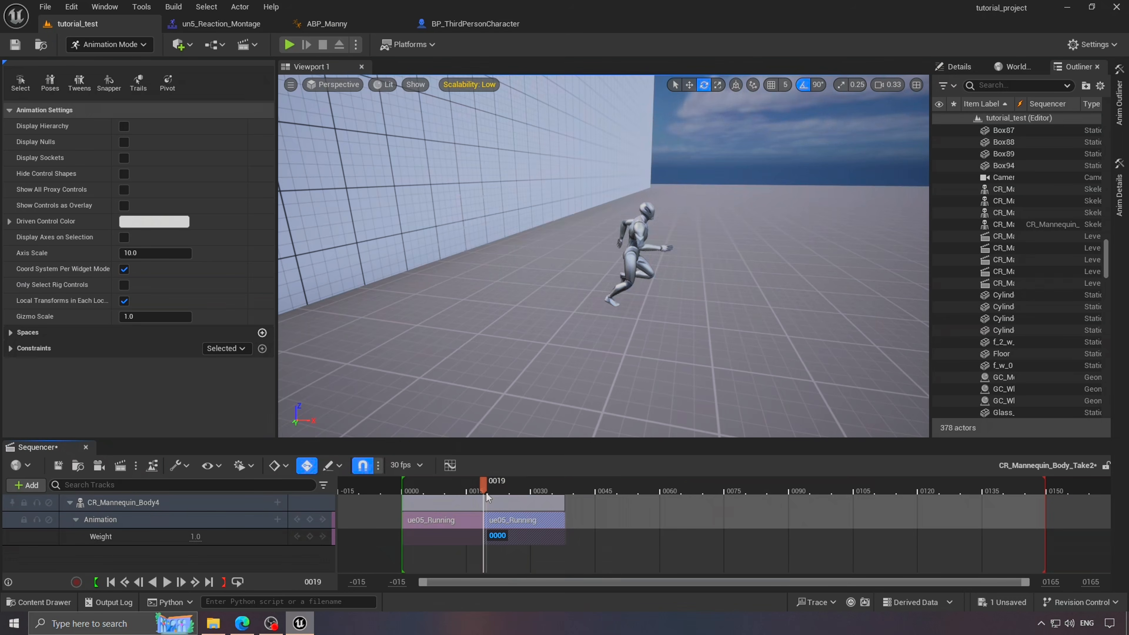
mouse_move(486, 492)
left_mouse_down()
mouse_move(500, 489)
mouse_move(469, 491)
mouse_move(487, 497)
left_mouse_up()
- Set the second clip to Match With This Bone In Previous Clip and check the transition in playback
right_click(516, 522)
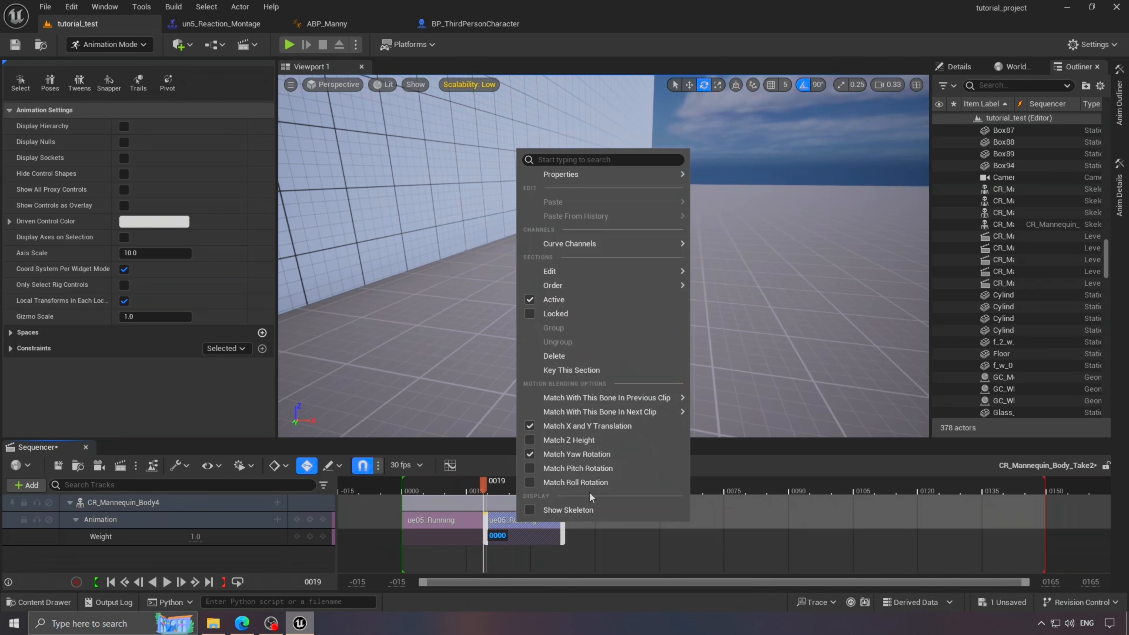
mouse_move(664, 402)
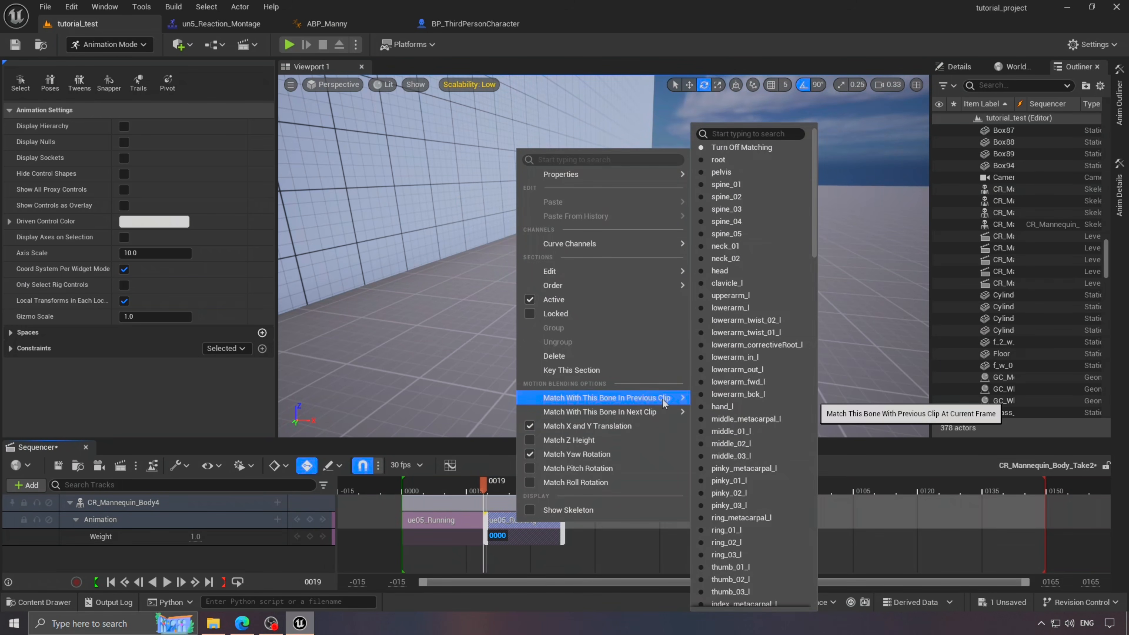
left_click(730, 182)
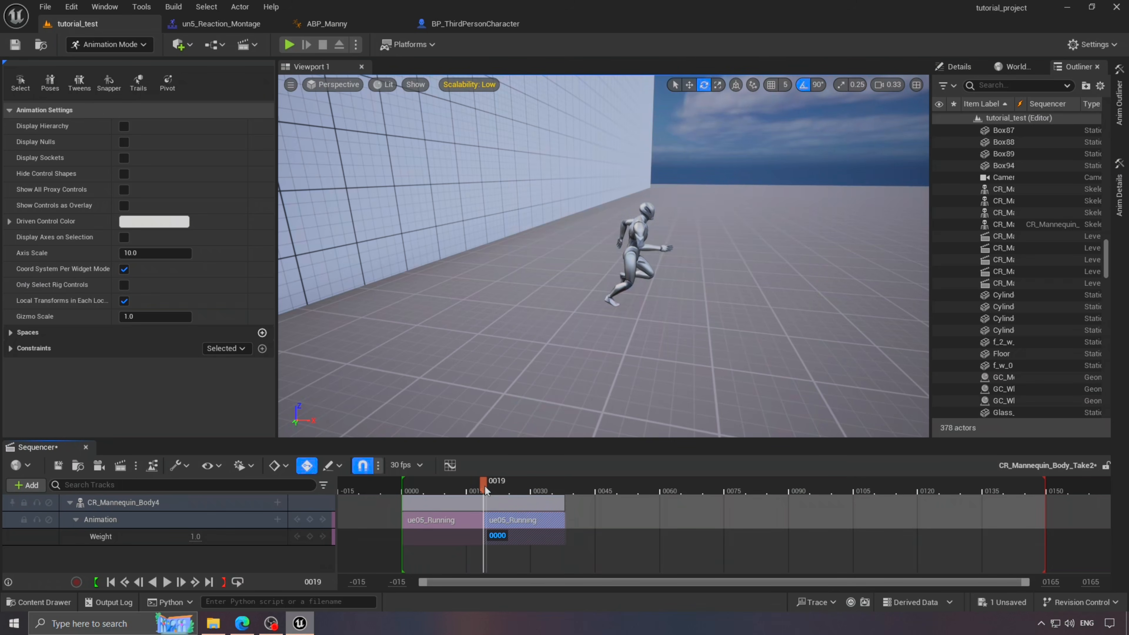
mouse_move(486, 490)
left_mouse_down()
mouse_move(474, 493)
mouse_move(509, 496)
mouse_move(469, 503)
mouse_move(506, 503)
mouse_move(472, 505)
left_mouse_up()
mouse_move(547, 418)
right_mouse_down()
mouse_move(577, 420)
mouse_move(547, 437)
right_mouse_up()
key("w")
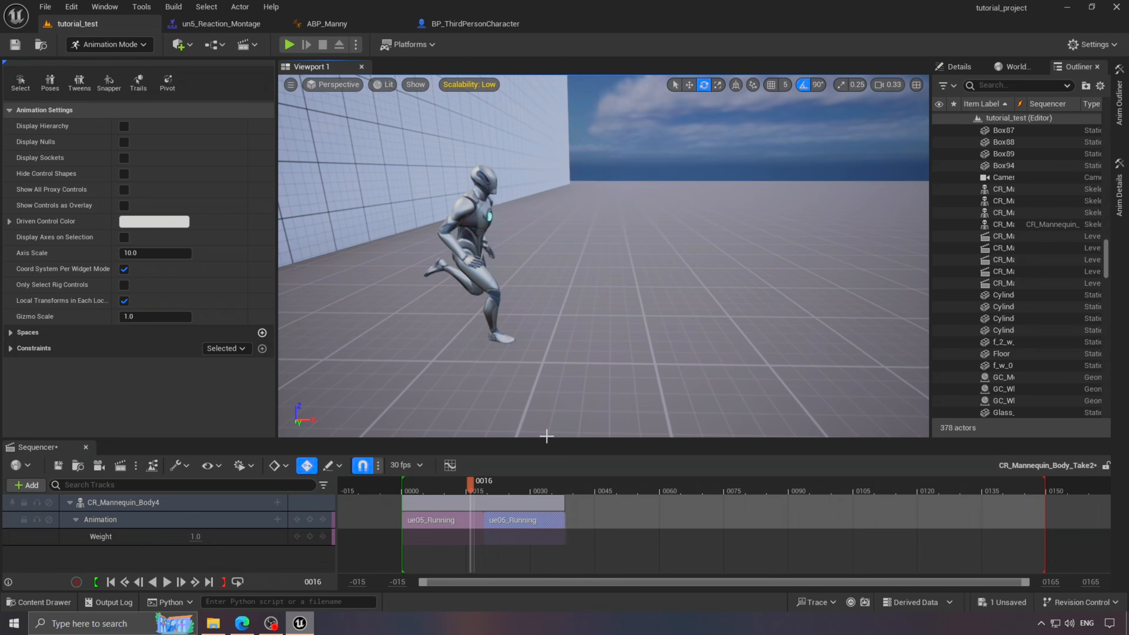
left_click_drag(472, 488, 479, 488)
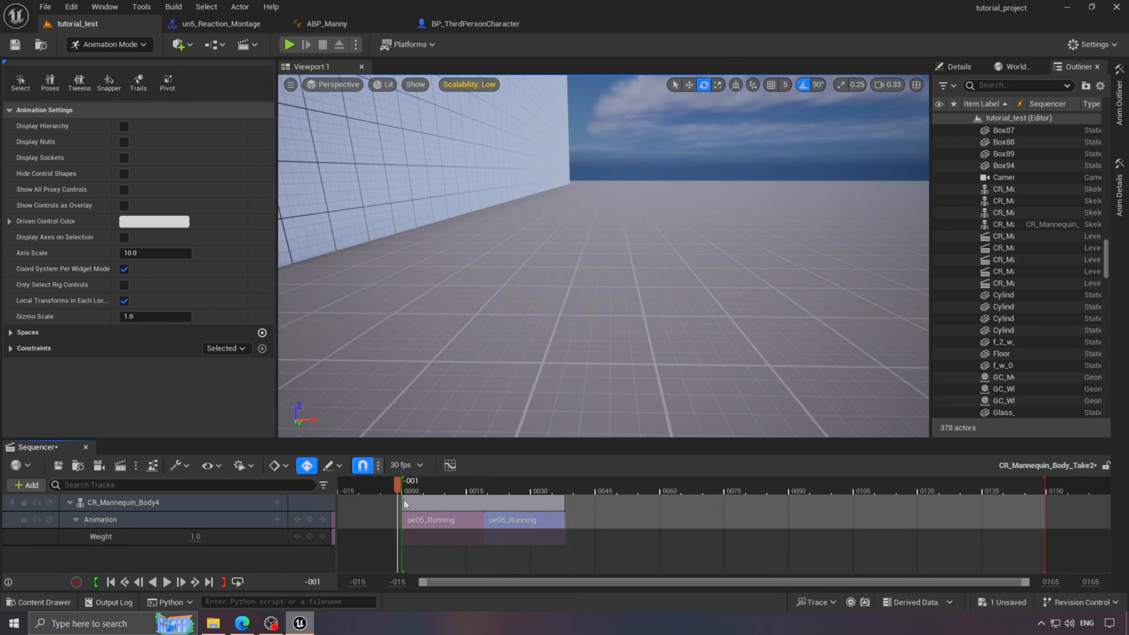
left_click(167, 582)
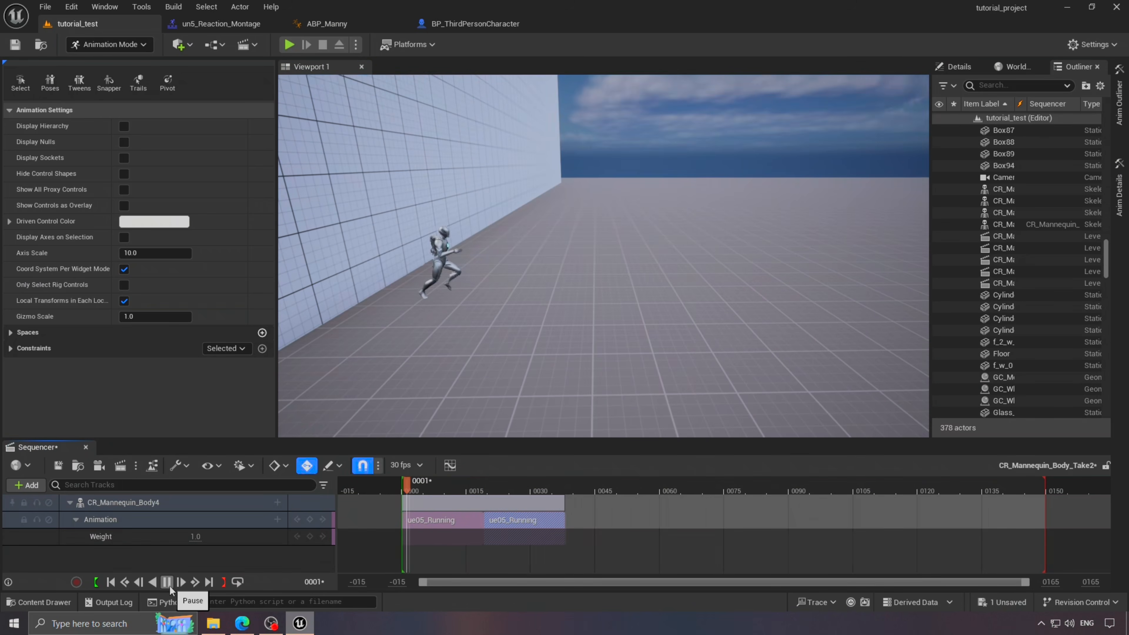
- Add the ue05_Onhisface clip to the Animation track after the two ue05_Running clips
left_click_drag(508, 485, 548, 486)
right_click_drag(578, 329, 562, 331)
left_click(277, 520)
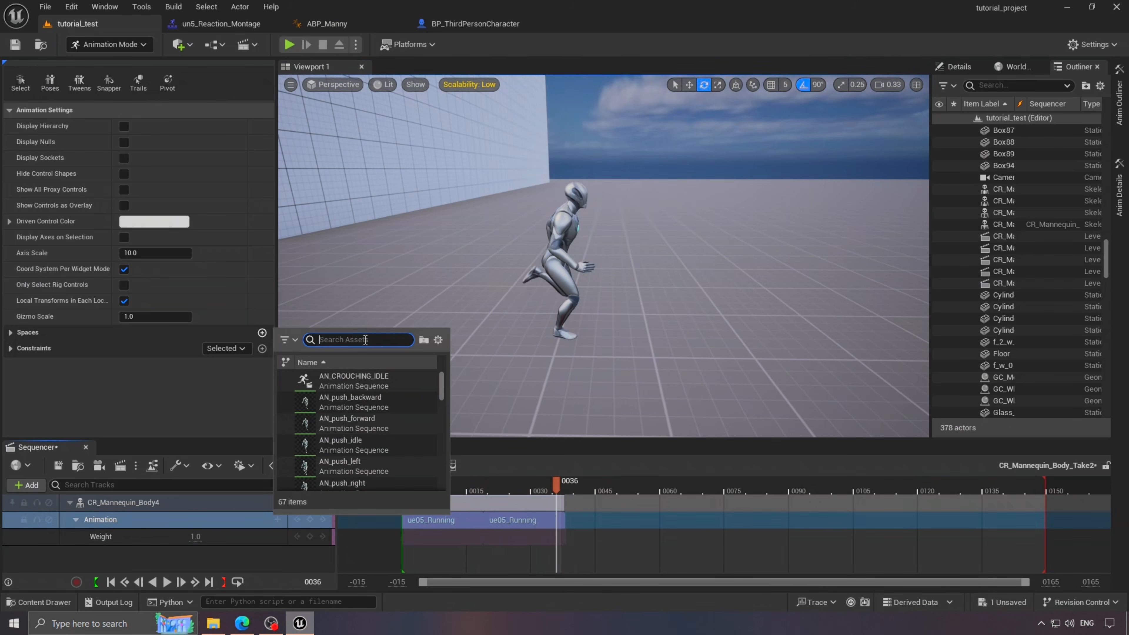
left_click(344, 380)
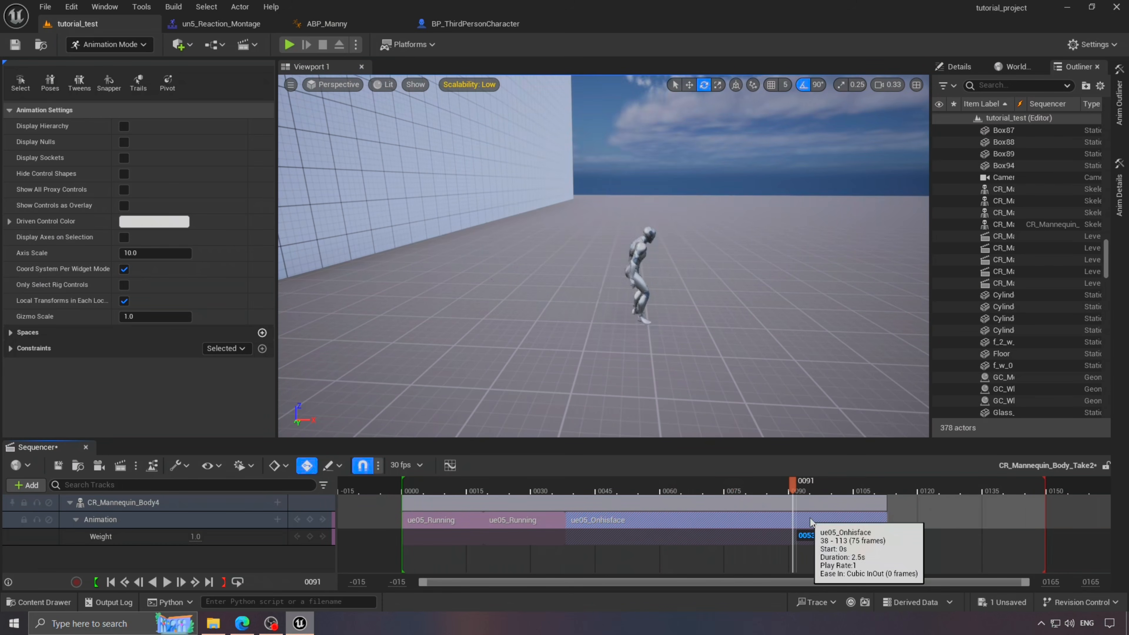
- Scrub back and set the playhead to frame 38, where ue05_Onhisface begins
left_click_drag(810, 519, 595, 513)
right_click(605, 532)
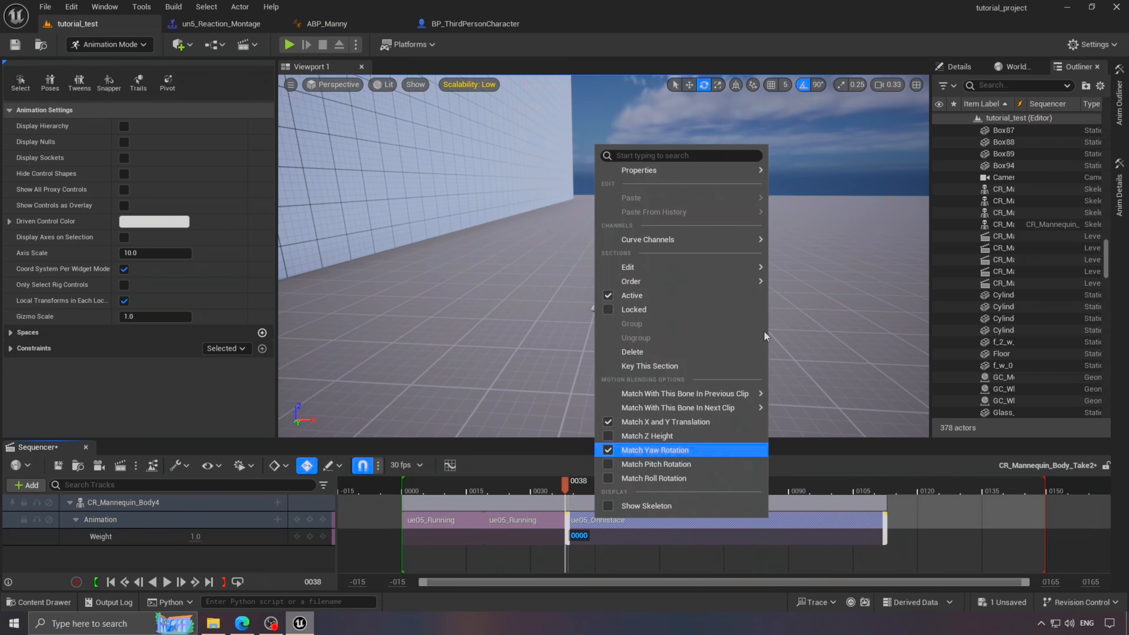
left_click(568, 491)
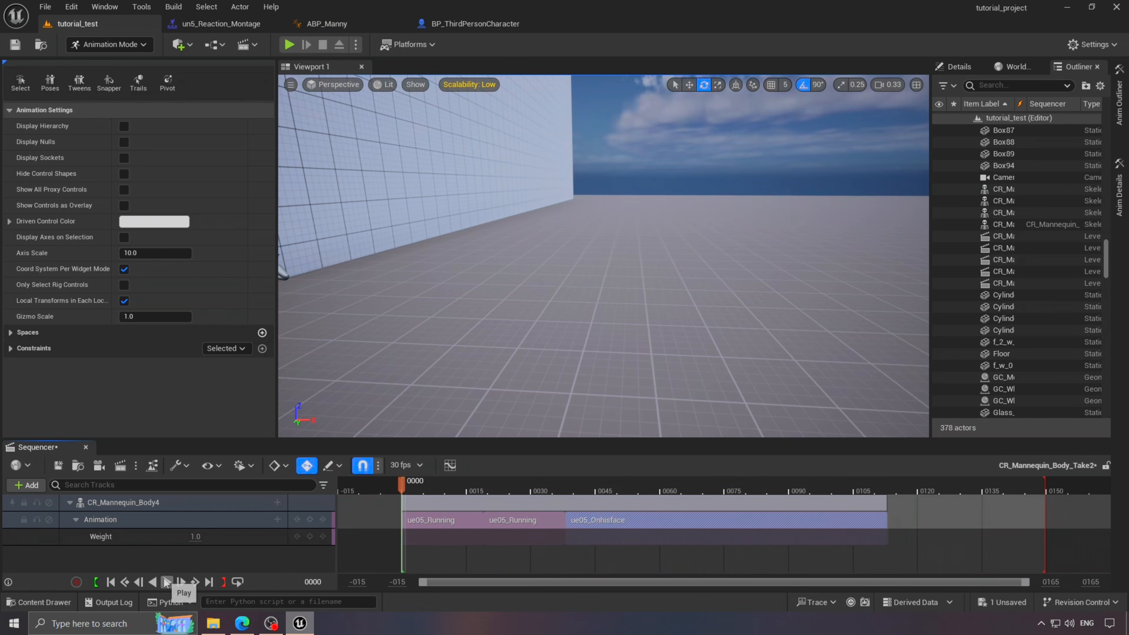
- Play back the running sequence while tilting the view to follow the mannequin
left_click(165, 582)
right_click_drag(537, 386, 527, 409)
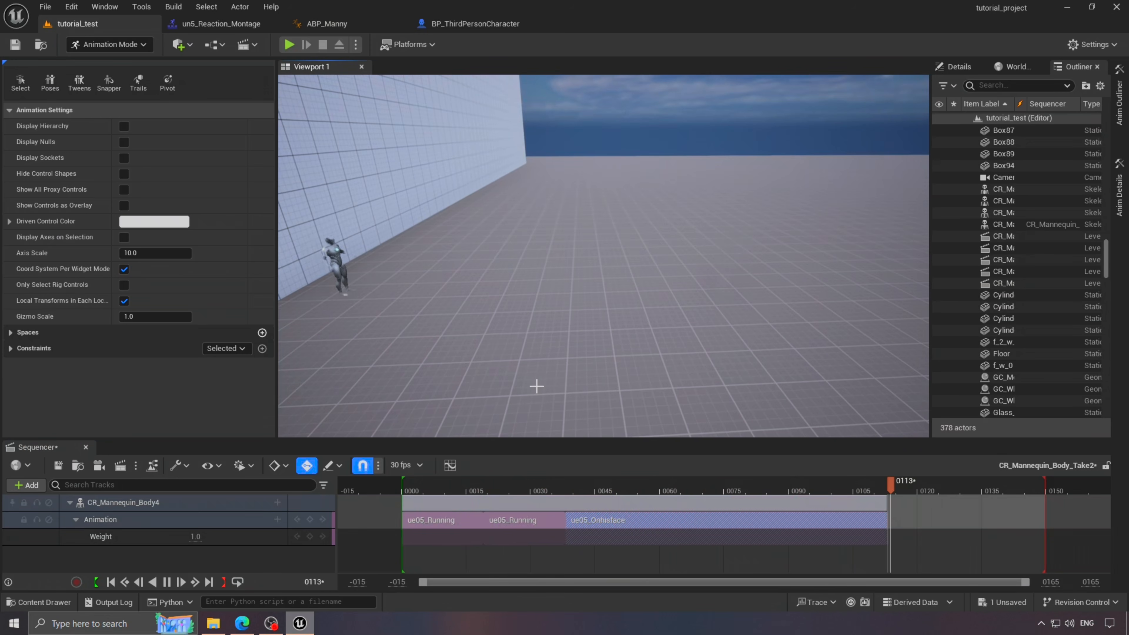
right_click_drag(637, 319, 634, 364)
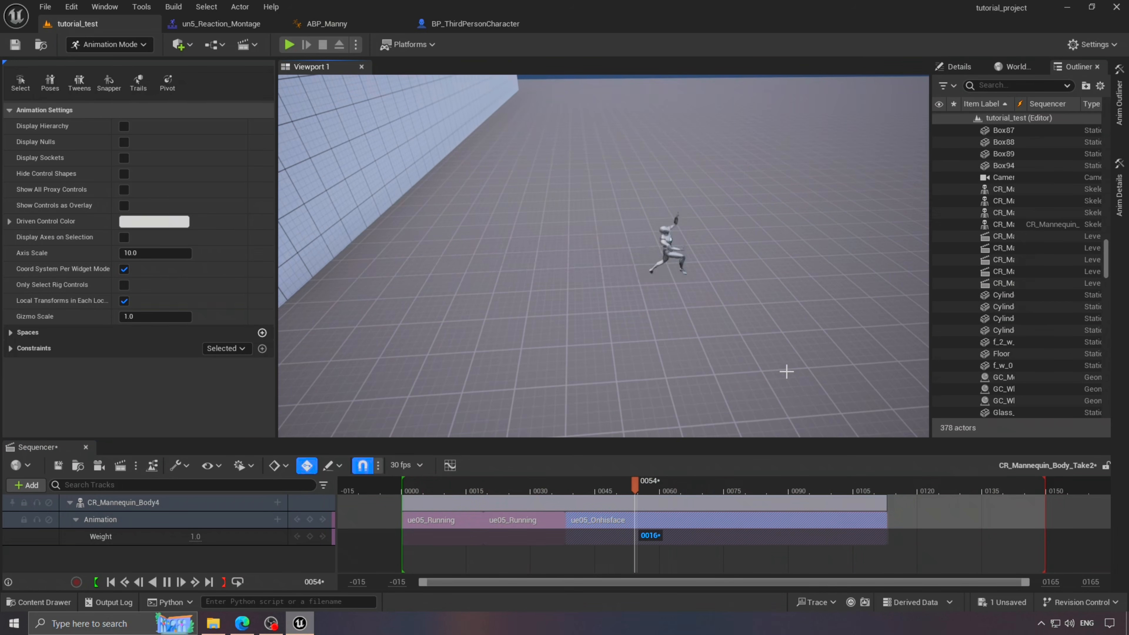
right_click_drag(786, 373, 785, 401)
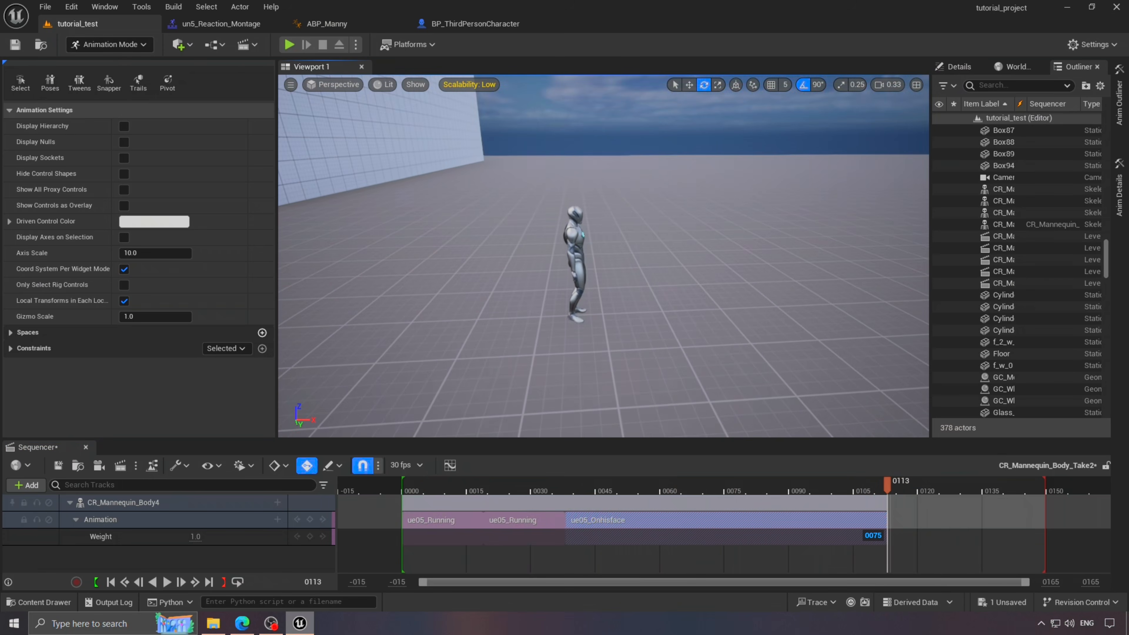
left_click(278, 519)
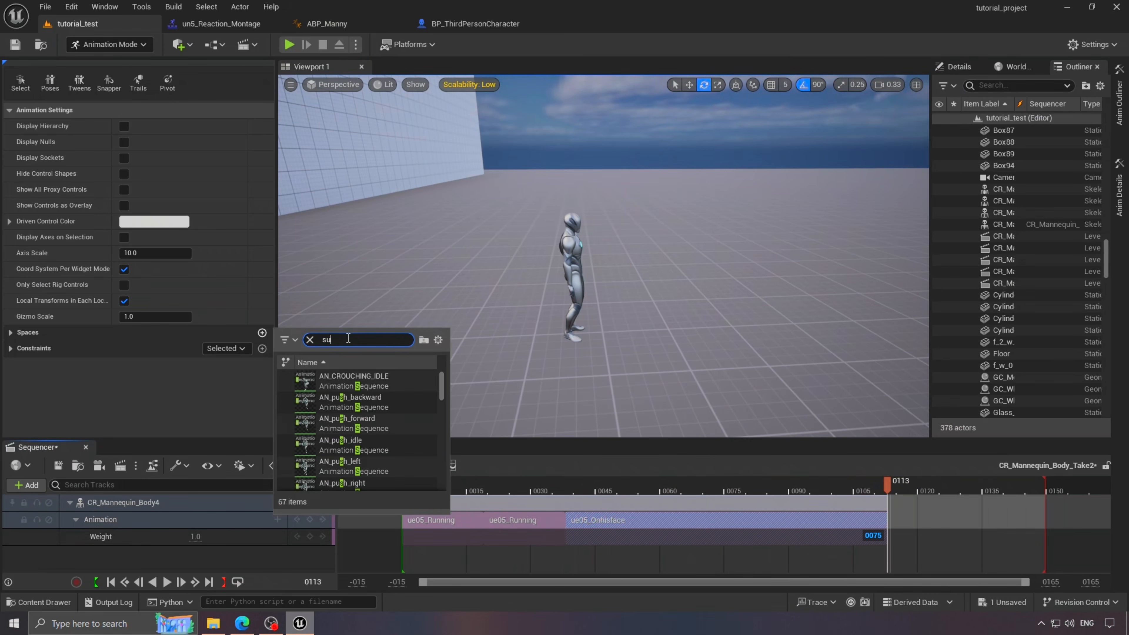
- Append ue05_stoped_in_last_moment and match it to the previous clip on the pelvis bone
key("BackSpace")
key("BackSpace")
left_click(386, 379)
right_click(916, 522)
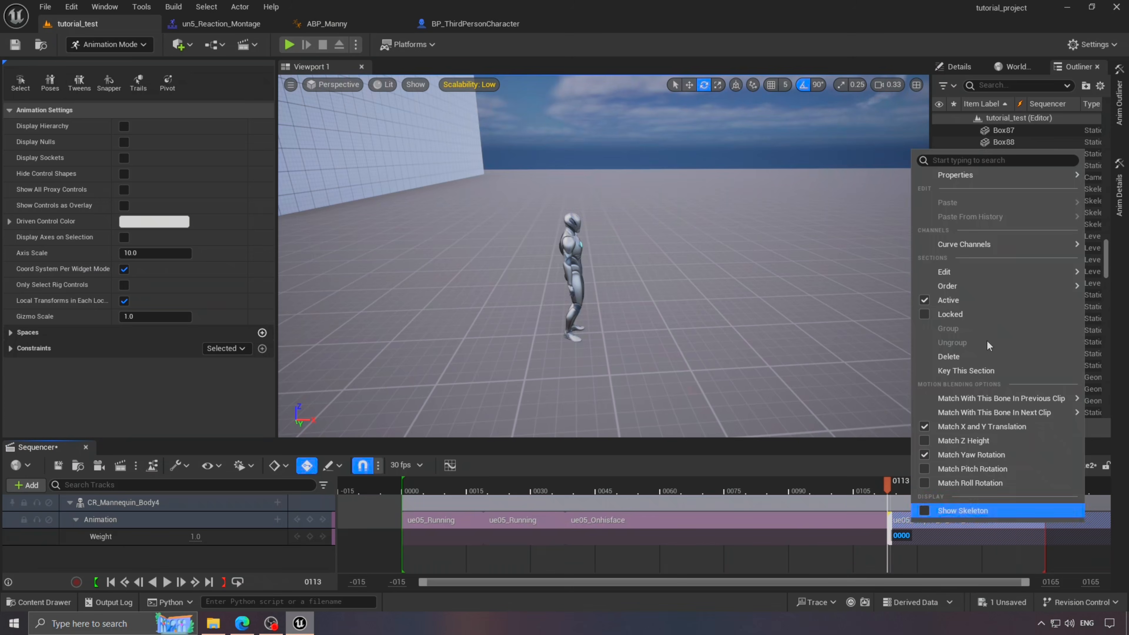
mouse_move(987, 399)
left_click(827, 179)
- Check the transition at frame 137, widen the timeline, then play the sequence from frame 0
left_click_drag(941, 501, 990, 501)
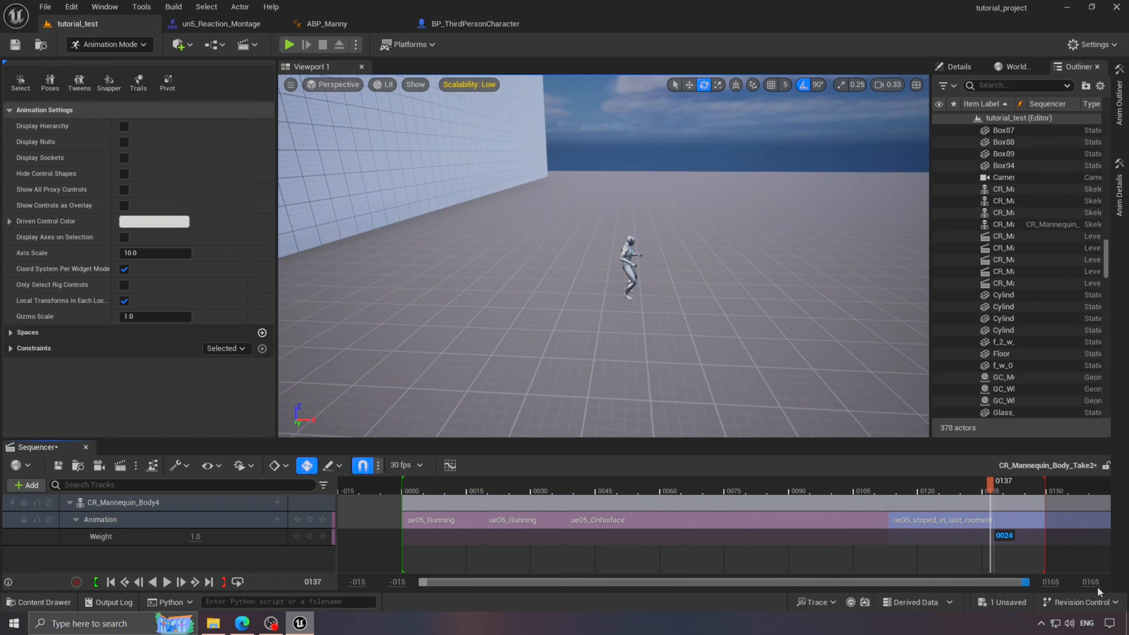
right_click_drag(1001, 552, 710, 531)
scroll(733, 541, "down", 2, "ctrl")
right_click_drag(800, 550, 766, 551)
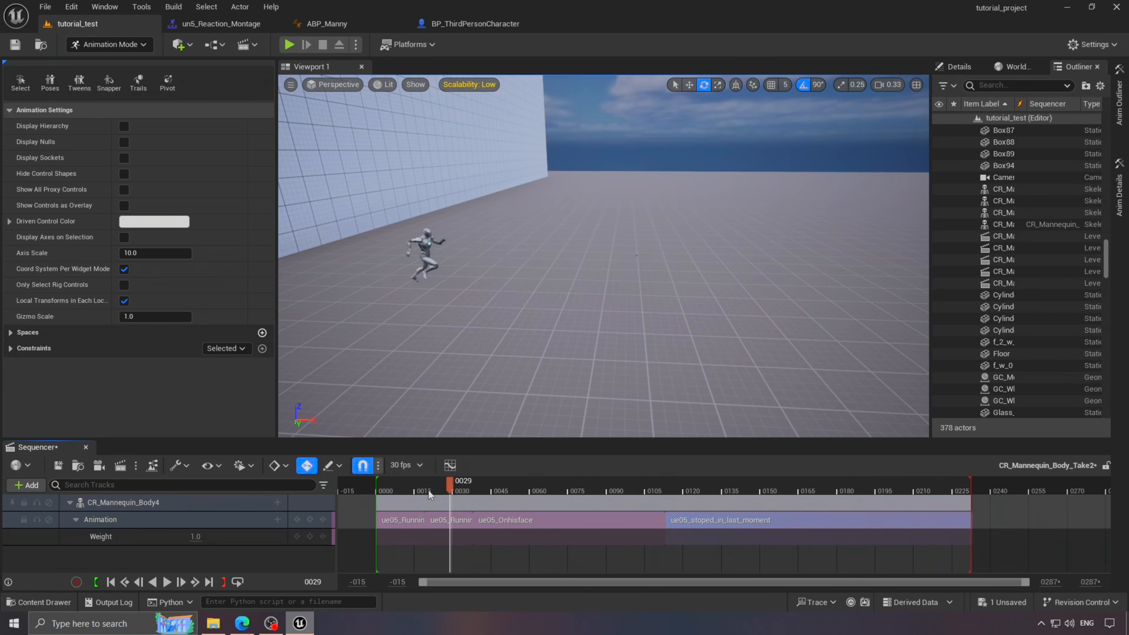
left_click_drag(429, 494, 376, 495)
right_click_drag(662, 360, 716, 360)
key("space")
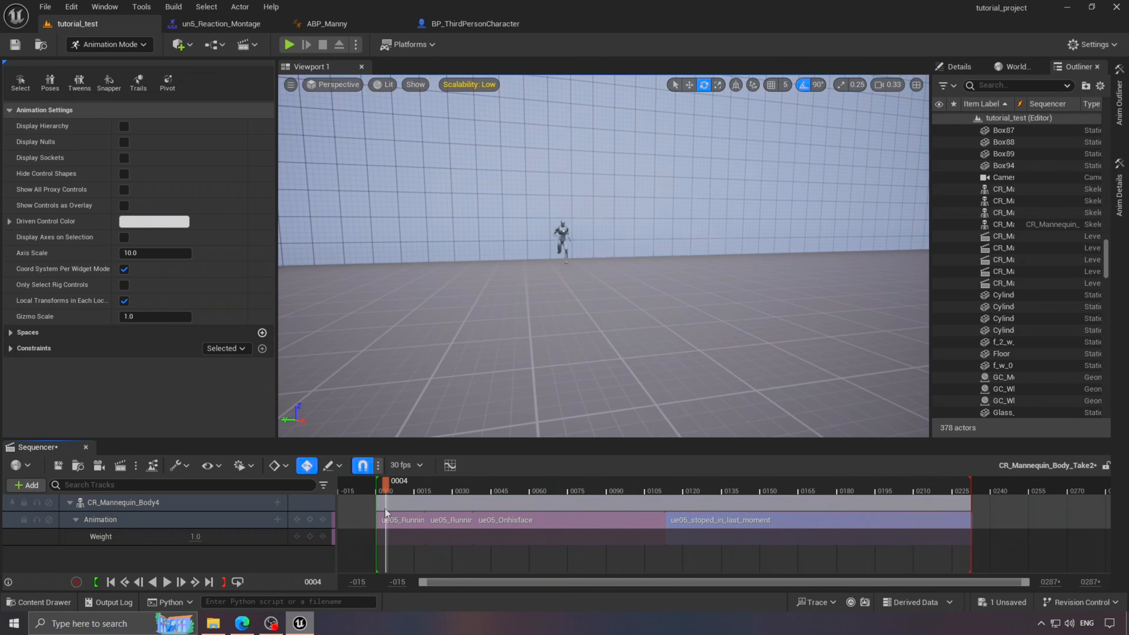
left_click_drag(385, 513, 376, 513)
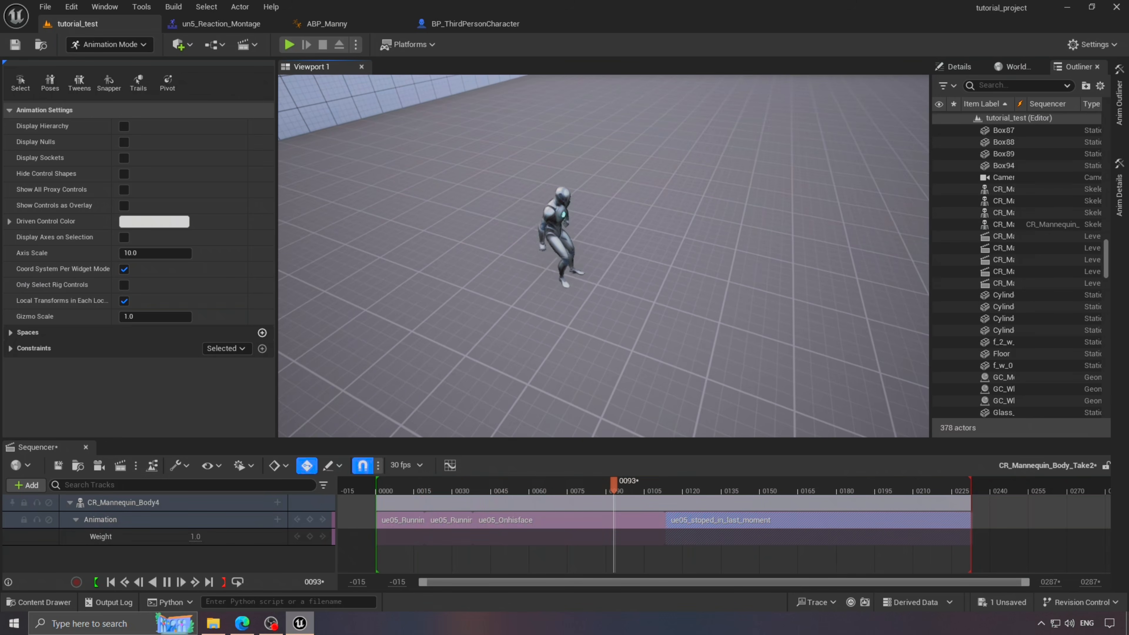
left_click(165, 585)
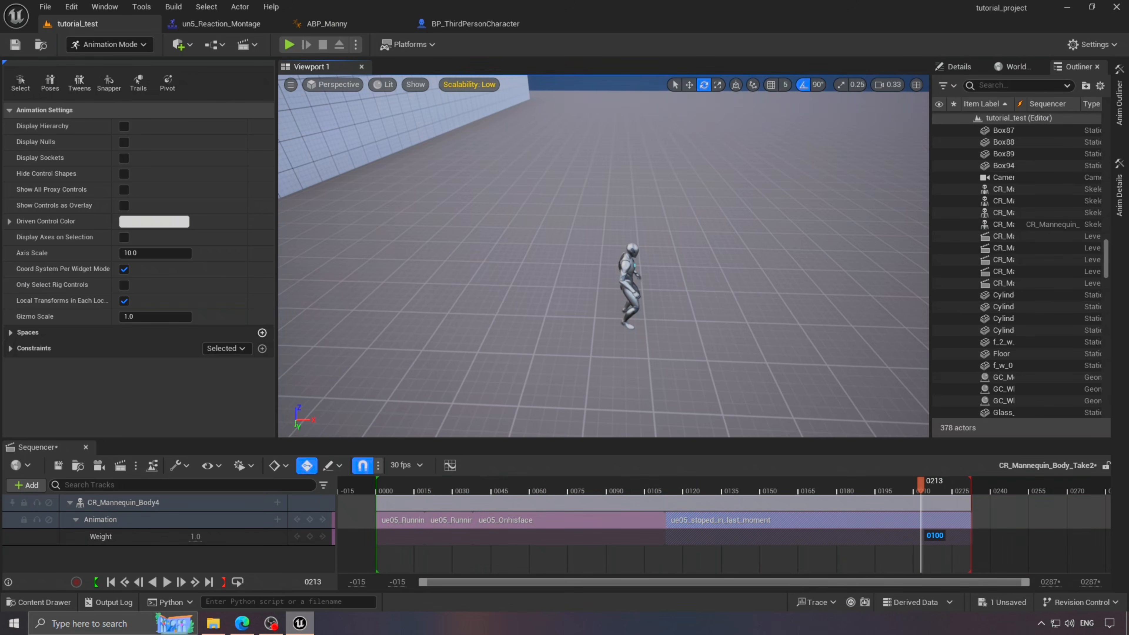
- Save all modified content and leave animation mode
left_click(1002, 602)
left_click(675, 447)
left_click(110, 44)
left_click(139, 69)
- Close the sequence editor, switch to ABP_Manny and close the un5_Reaction_Montage tab
left_click(86, 448)
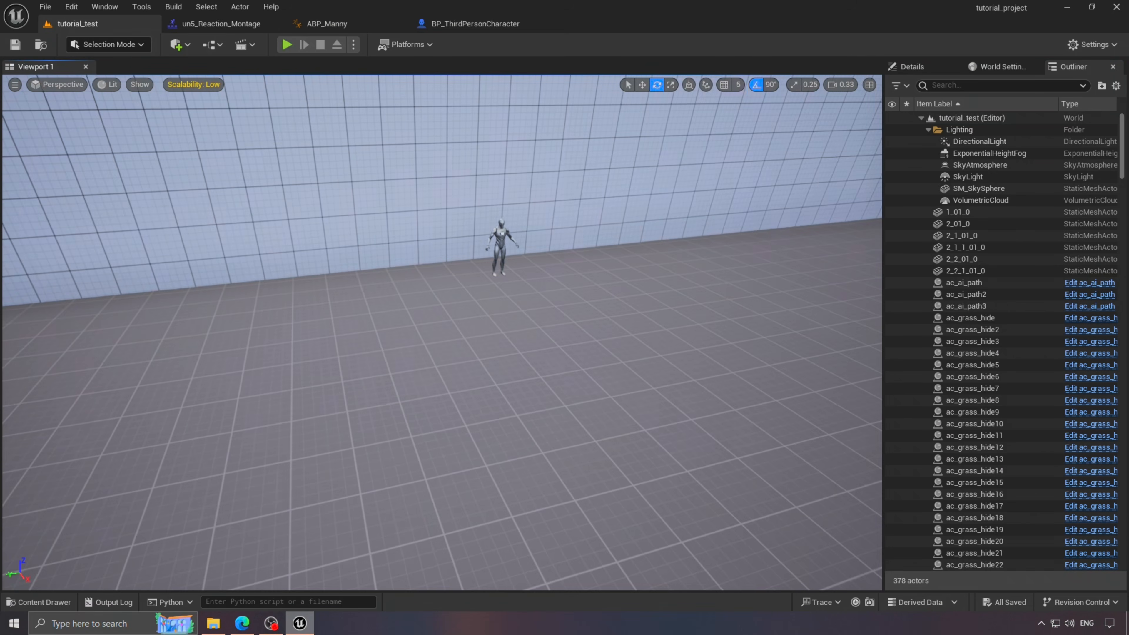
right_click_drag(436, 378, 551, 351)
left_click(226, 25)
left_click(334, 25)
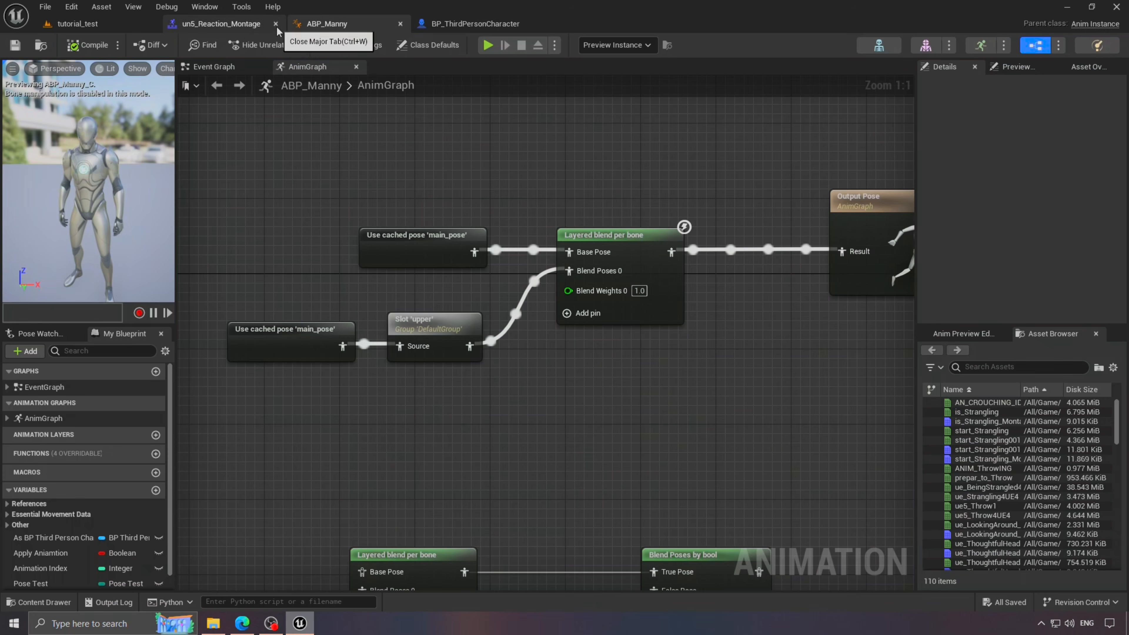
left_click(275, 25)
- Delete the reaction and blend nodes from the ABP_Manny AnimGraph
scroll(447, 506, "down", 4)
right_click_drag(446, 506, 775, 215)
scroll(776, 211, "down", 2)
left_click_drag(556, 177, 506, 92)
scroll(822, 347, "up", 3)
left_click_drag(293, 165, 806, 342)
key("Delete")
- Place a Snap to Position node in empty AnimGraph space via the 'snap pos' search
right_click_drag(738, 285, 561, 412)
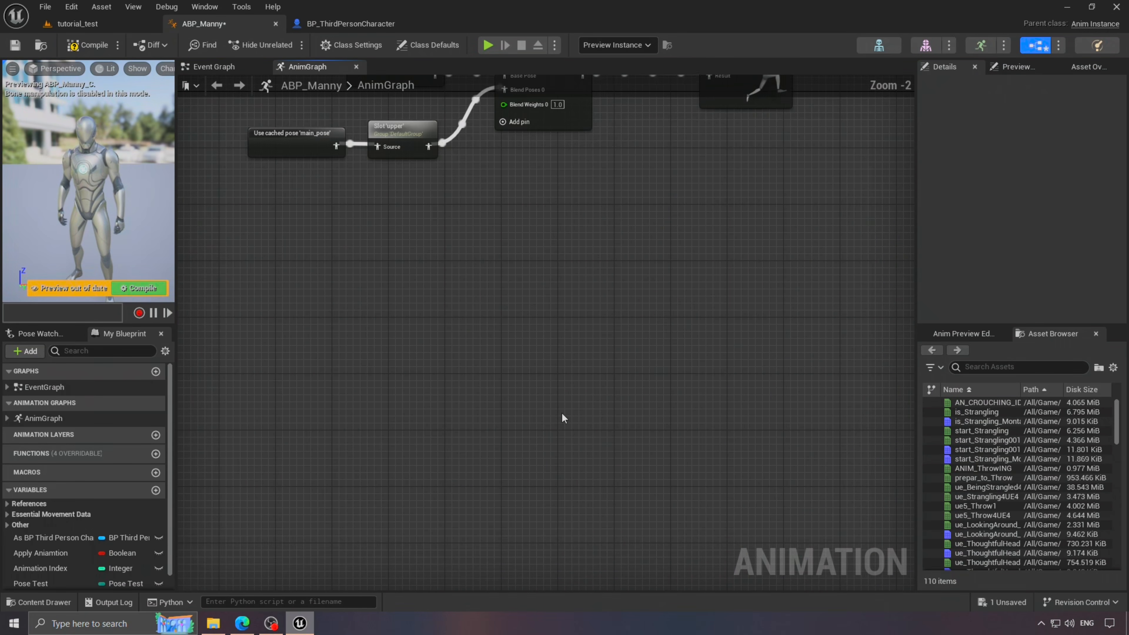
right_click(562, 412)
type("snap pos")
key("Return")
- In BP_ThirdPersonCharacter, replace a Snap to Position node with a Snapshot Pose node after Play Anim Montage
left_click(350, 24)
left_click_drag(463, 229, 593, 246)
type("snap")
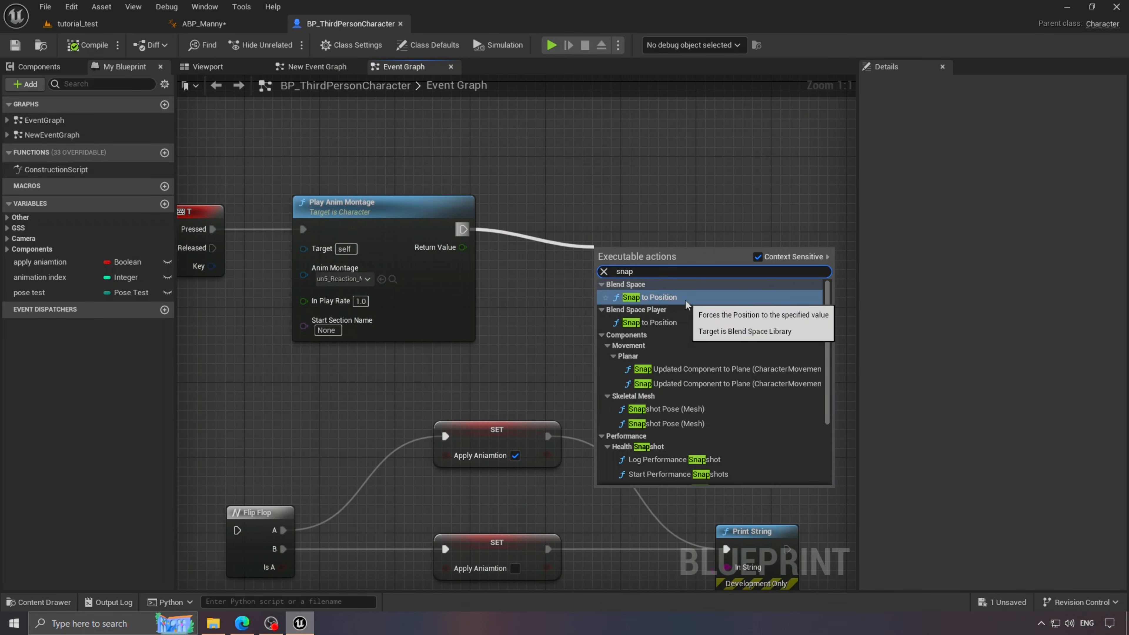
left_click(685, 301)
right_click_drag(685, 301, 437, 318)
left_click_drag(471, 245, 555, 251)
key("Delete")
left_click(235, 27)
left_click(350, 24)
left_click_drag(214, 246, 293, 247)
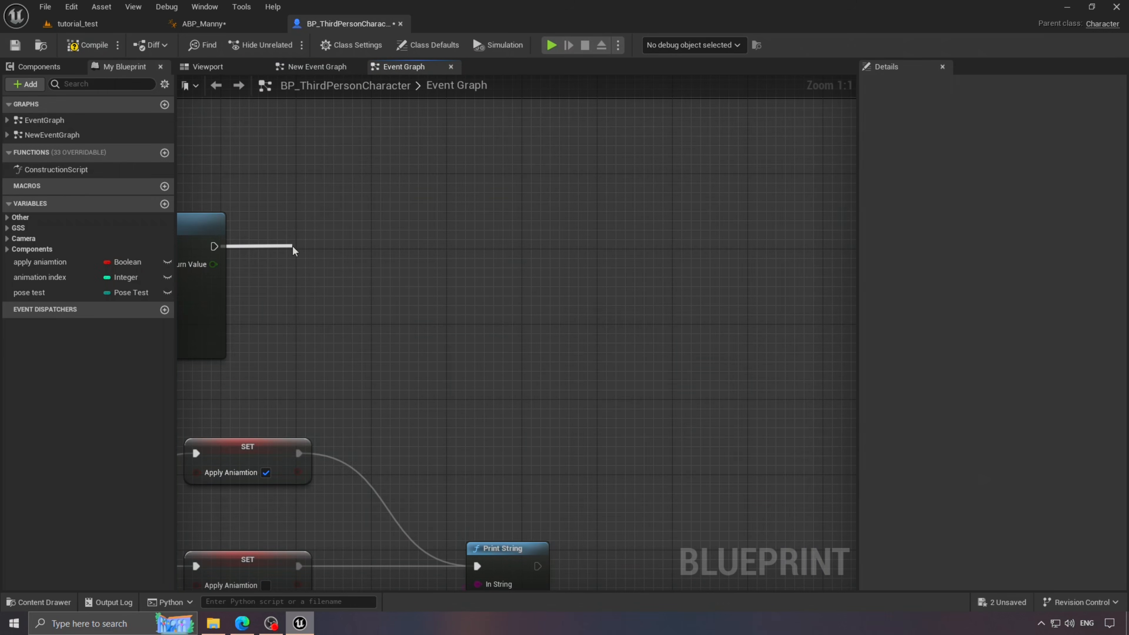
type("pose snap")
left_click(440, 305)
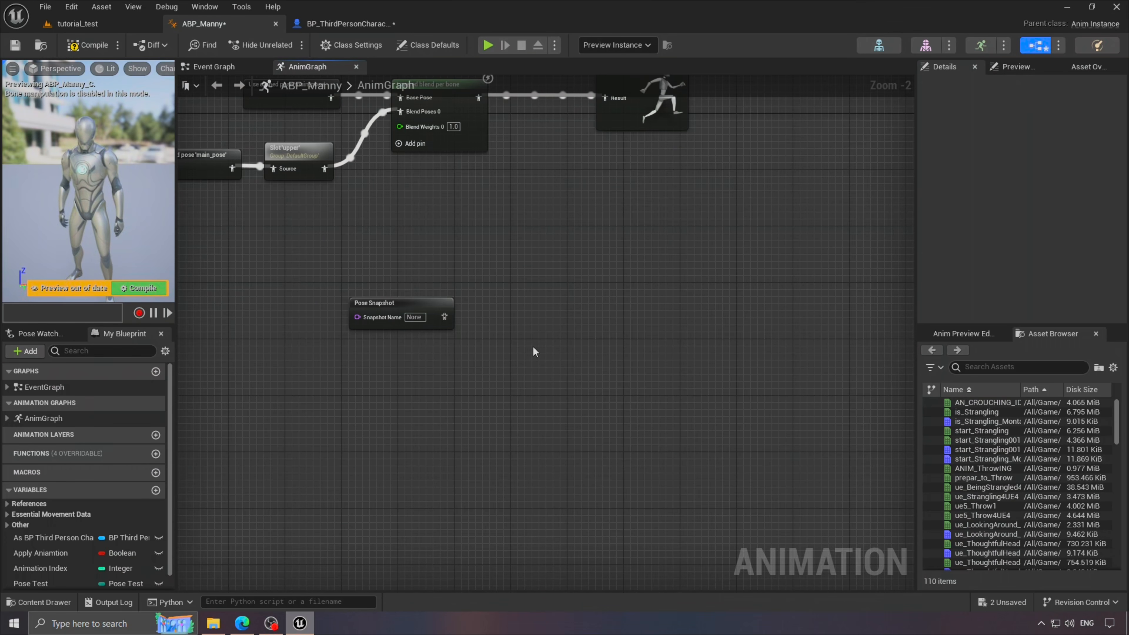
- Add a Two Bone IK node to the AnimGraph and move it into place
right_click(533, 346)
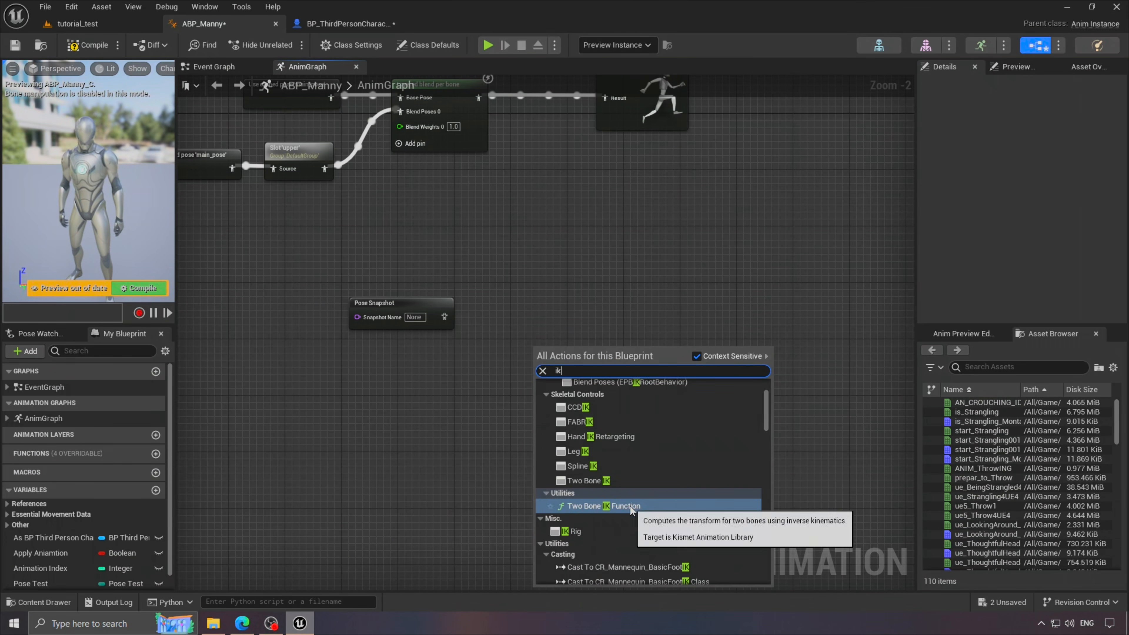
left_click(516, 369)
right_click(516, 370)
type("ik")
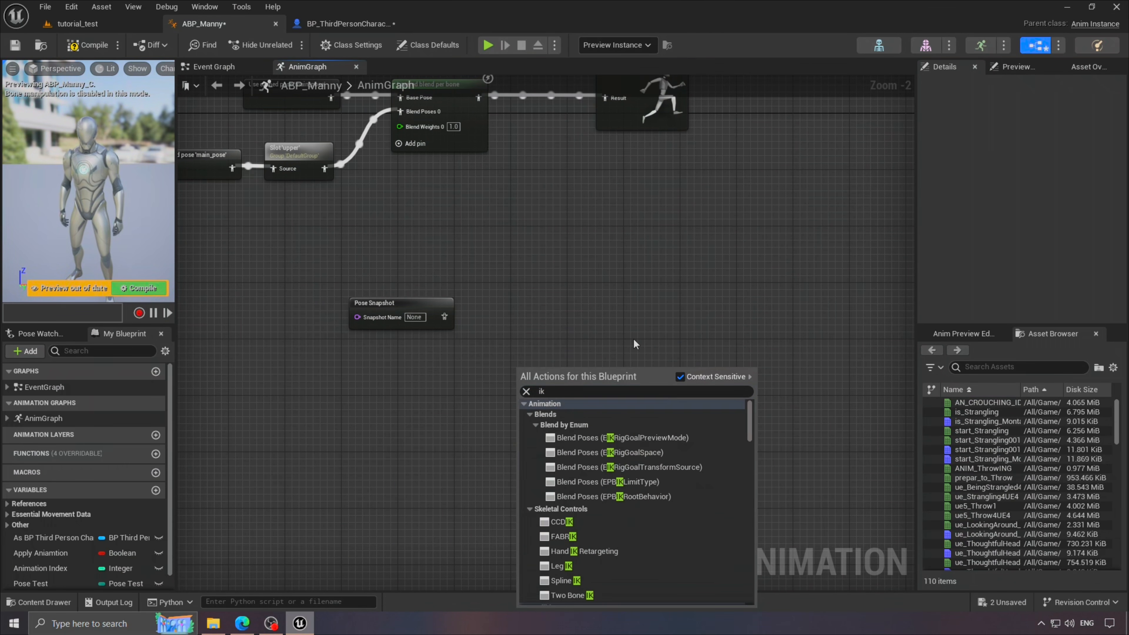
left_click(599, 542)
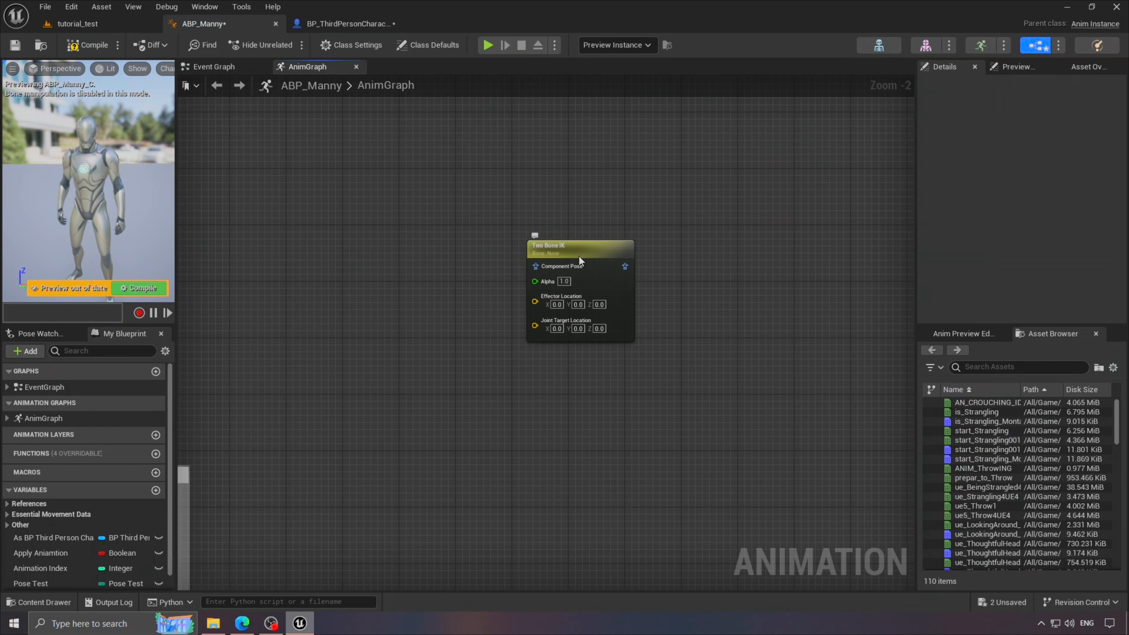
left_click_drag(578, 256, 403, 207)
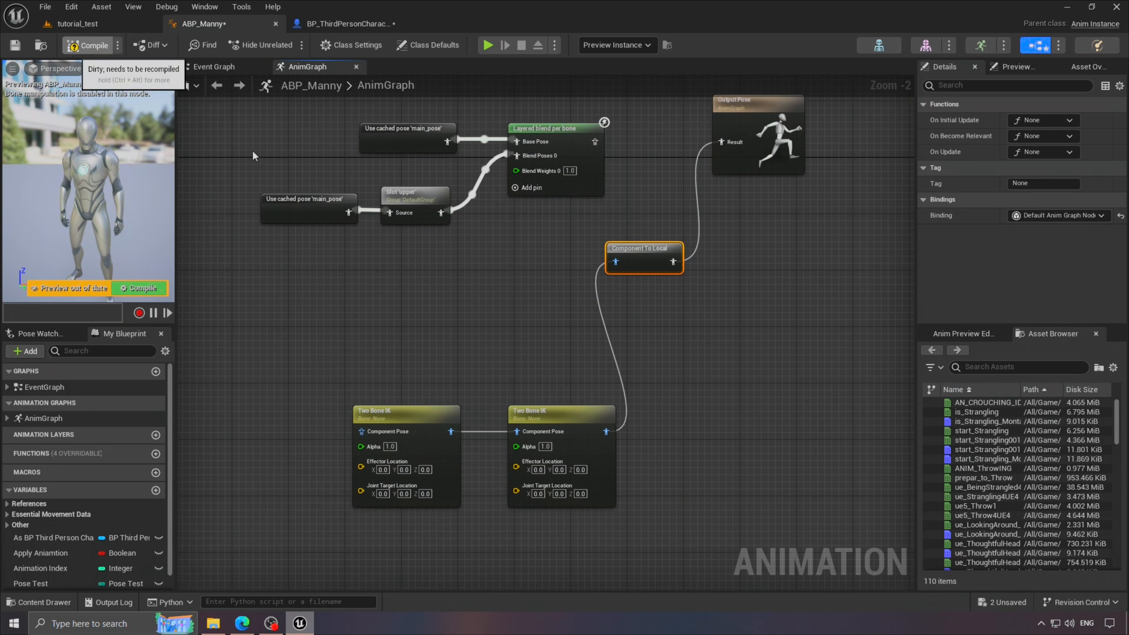
- Rewire Layered blend per bone into Output Pose and make room between them
left_click_drag(361, 467, 360, 472)
right_click_drag(617, 503, 621, 449)
scroll(622, 448, "down", 1)
right_click_drag(502, 316, 509, 364)
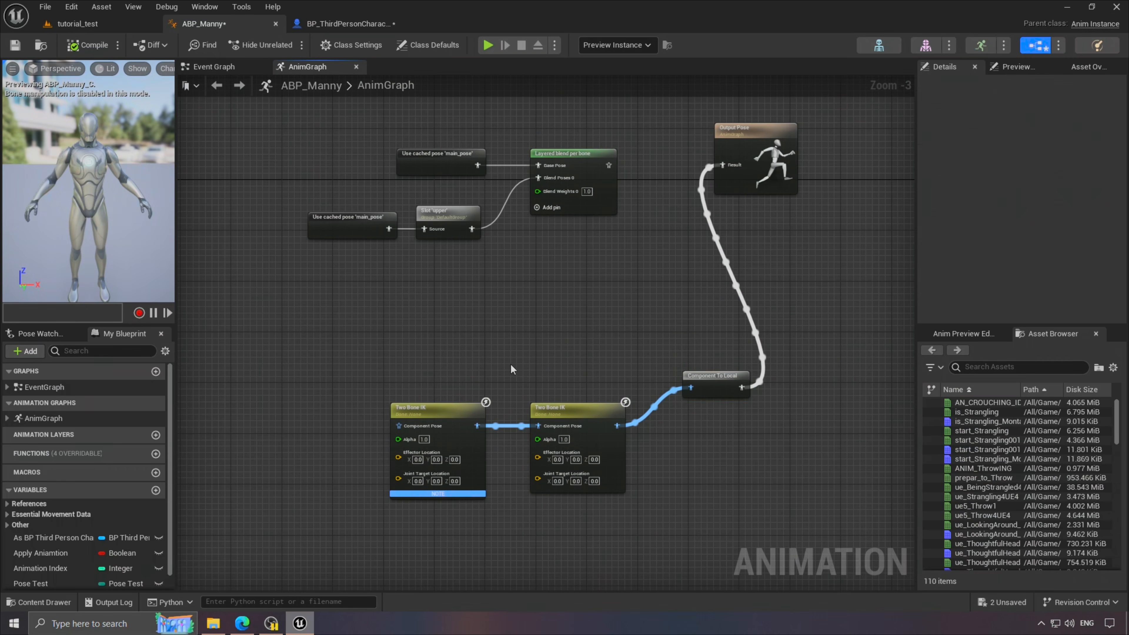
scroll(724, 167, "up", 3)
right_click_drag(723, 166, 725, 220)
left_click_drag(729, 221, 549, 220)
right_click_drag(729, 189, 535, 230)
left_click_drag(573, 229, 881, 229)
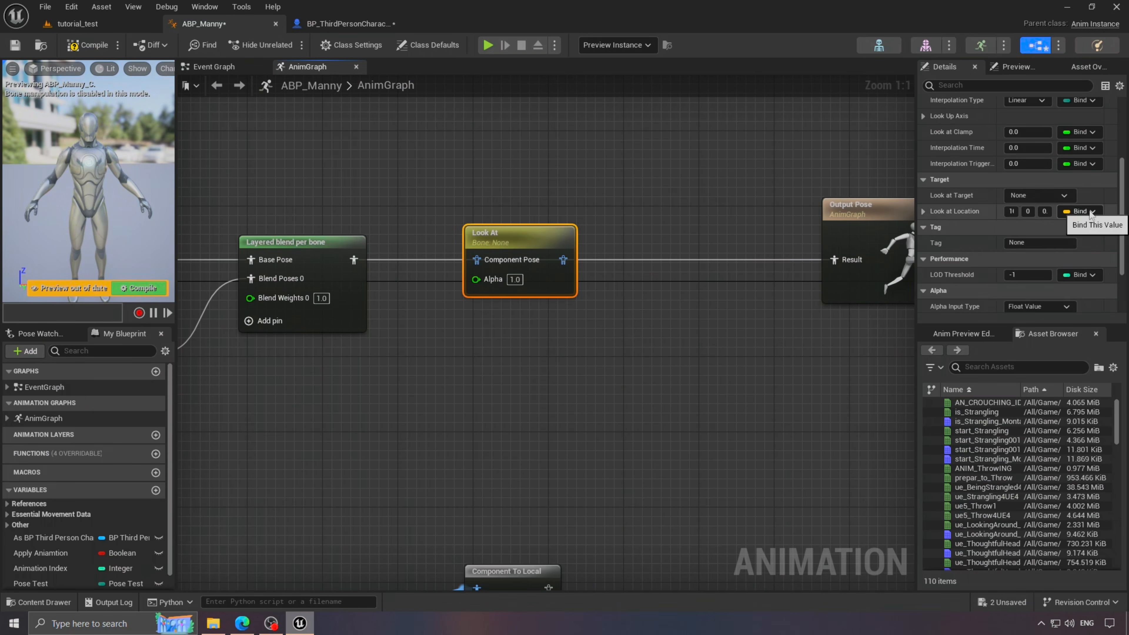
- Insert a Look At node before Output Pose, wiring Component To Local into Output Pose
left_click(1080, 211)
right_click_drag(480, 260, 586, 252)
scroll(586, 252, "down", 1)
left_click_drag(586, 248, 481, 250)
scroll(548, 225, "down", 2)
mouse_move(599, 231)
left_mouse_down()
mouse_move(573, 135)
mouse_move(465, 320)
mouse_move(593, 225)
left_mouse_up()
scroll(554, 240, "up", 1)
left_click_drag(487, 245, 571, 238)
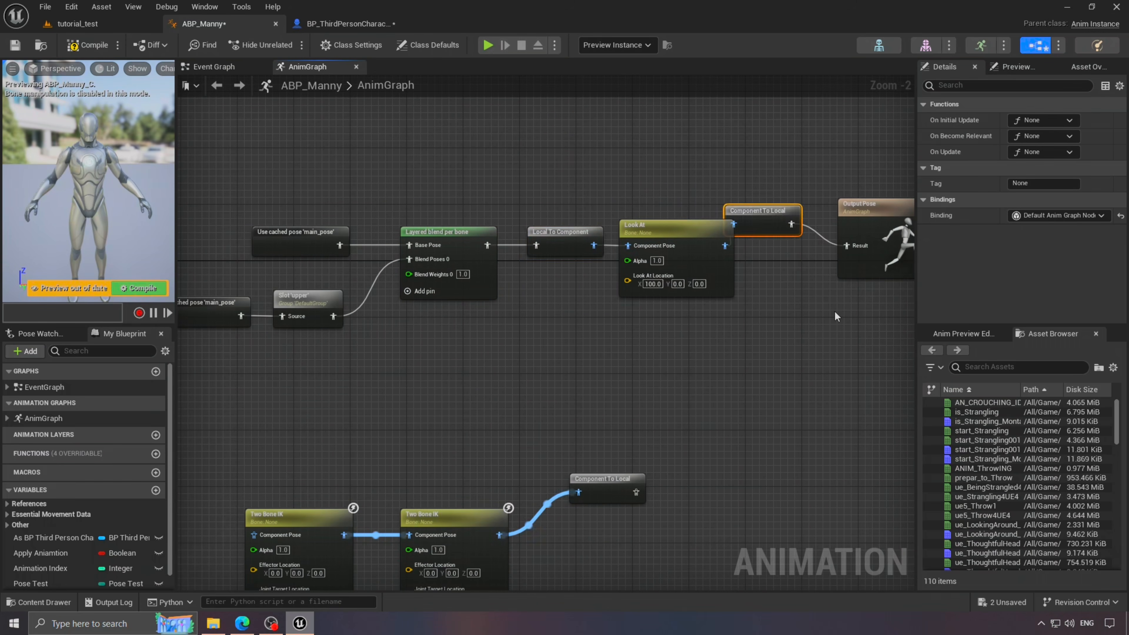
right_click_drag(837, 317, 600, 307)
left_click_drag(521, 201, 558, 223)
left_click_drag(622, 196, 651, 196)
- Center the Look At chain in view and open the mannequin skeleton from the content drawer
left_click(615, 281)
right_click_drag(615, 281, 644, 274)
left_click(461, 206)
scroll(540, 343, "up", 2)
right_click_drag(547, 351, 637, 366)
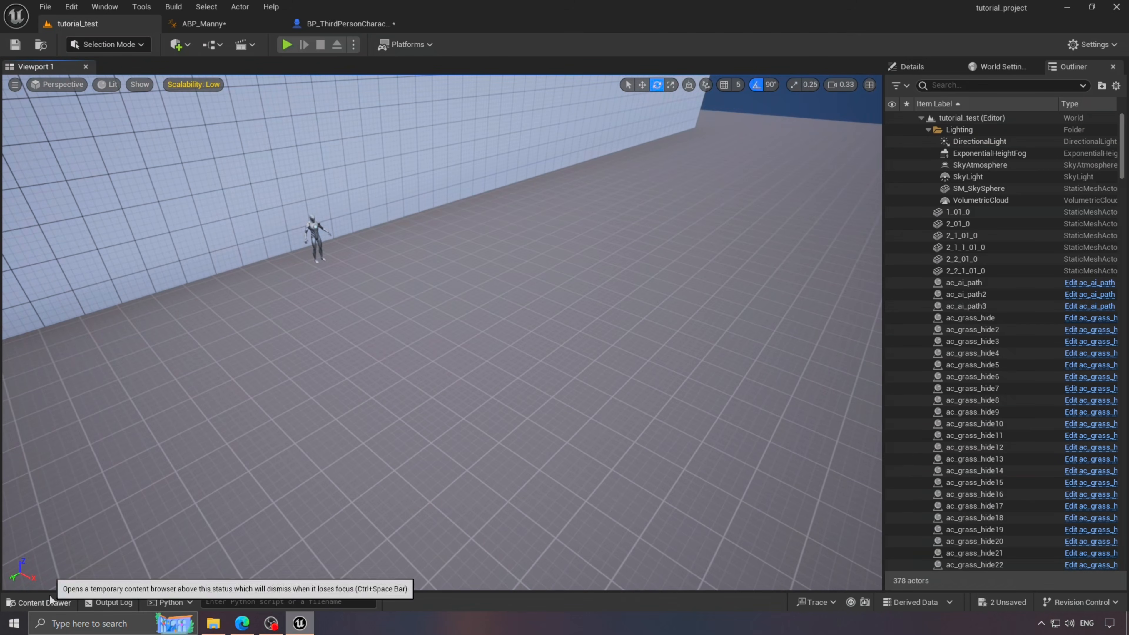
key("ctrl+space")
left_click(75, 559)
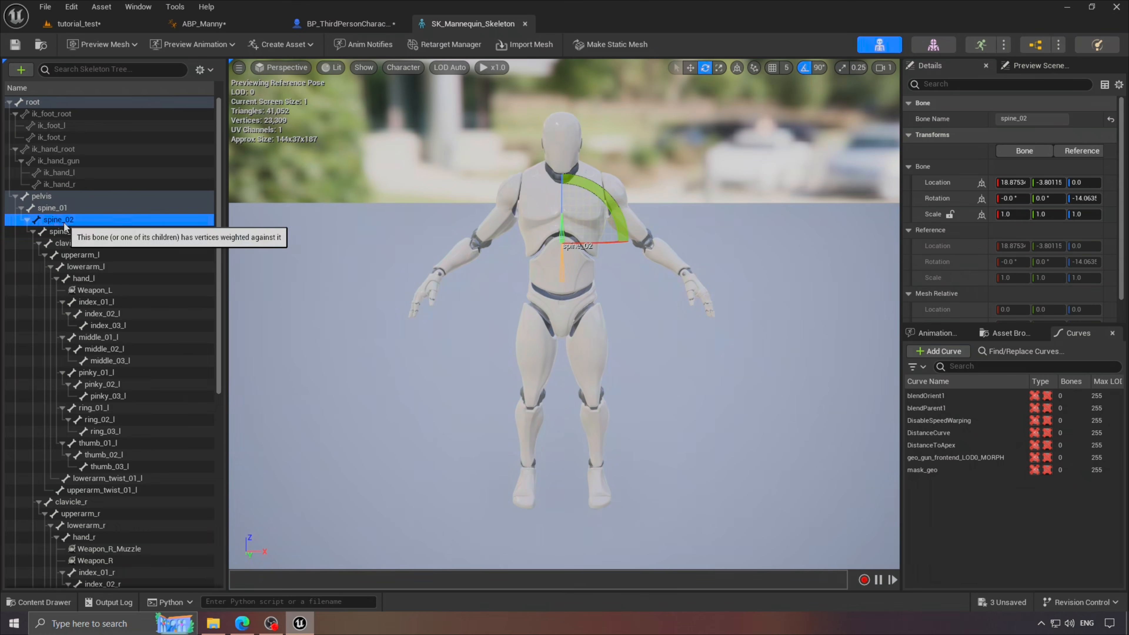
- Add a socket to the spine_02 bone, then return to ABP_Manny's Event Graph
right_click(62, 220)
left_click(240, 286)
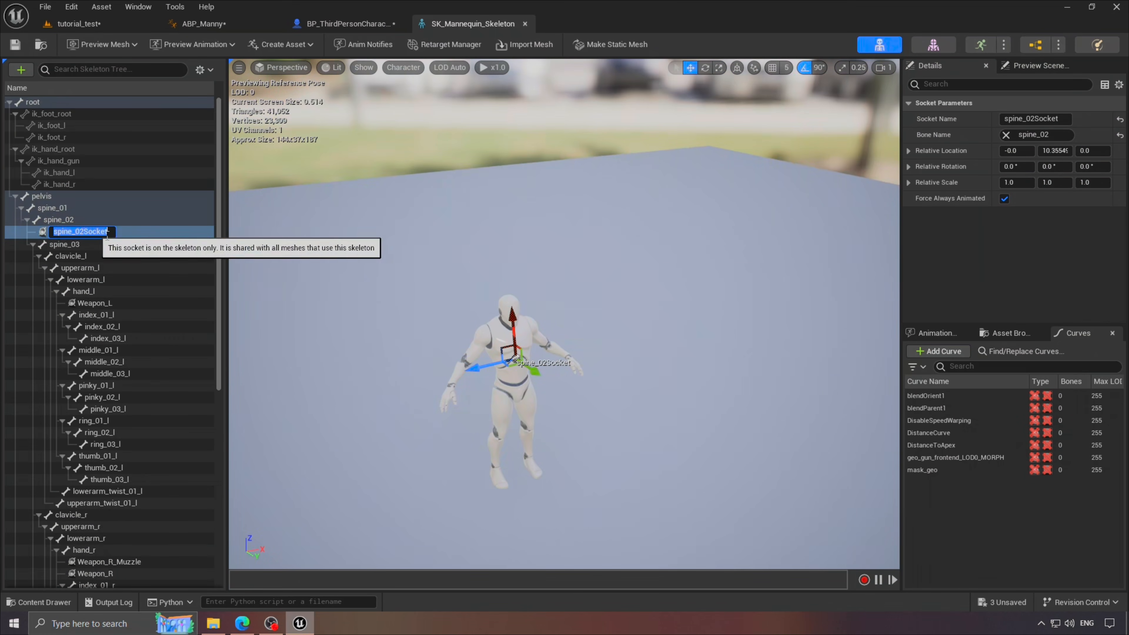
left_click(222, 25)
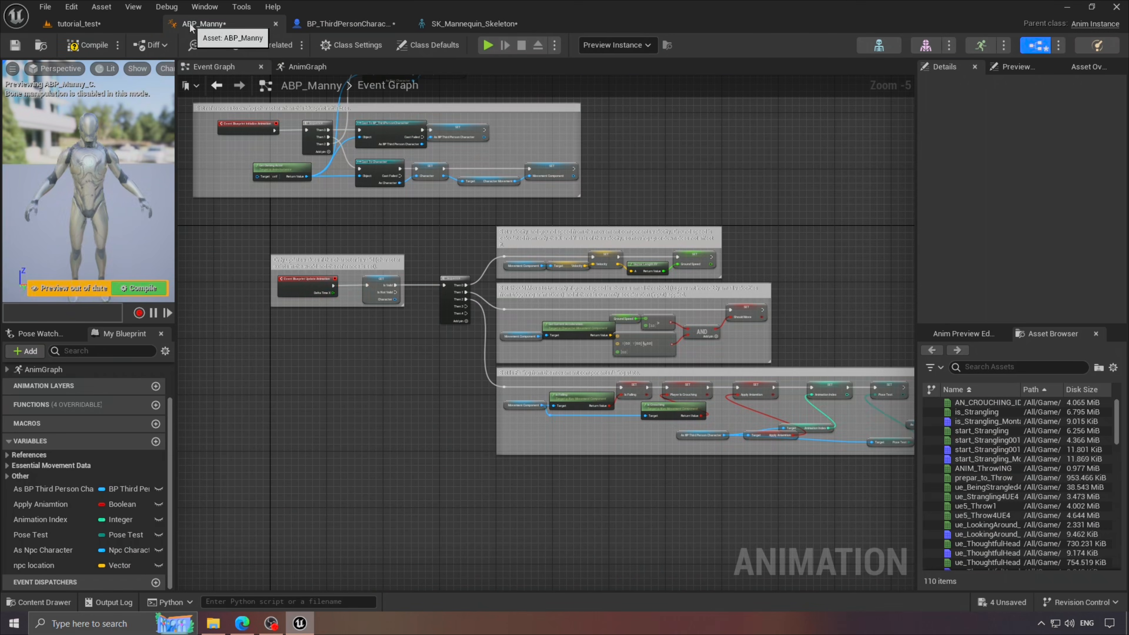
right_click_drag(755, 391, 554, 364)
scroll(555, 364, "up", 2)
scroll(555, 364, "down", 3)
right_click_drag(444, 311, 711, 352)
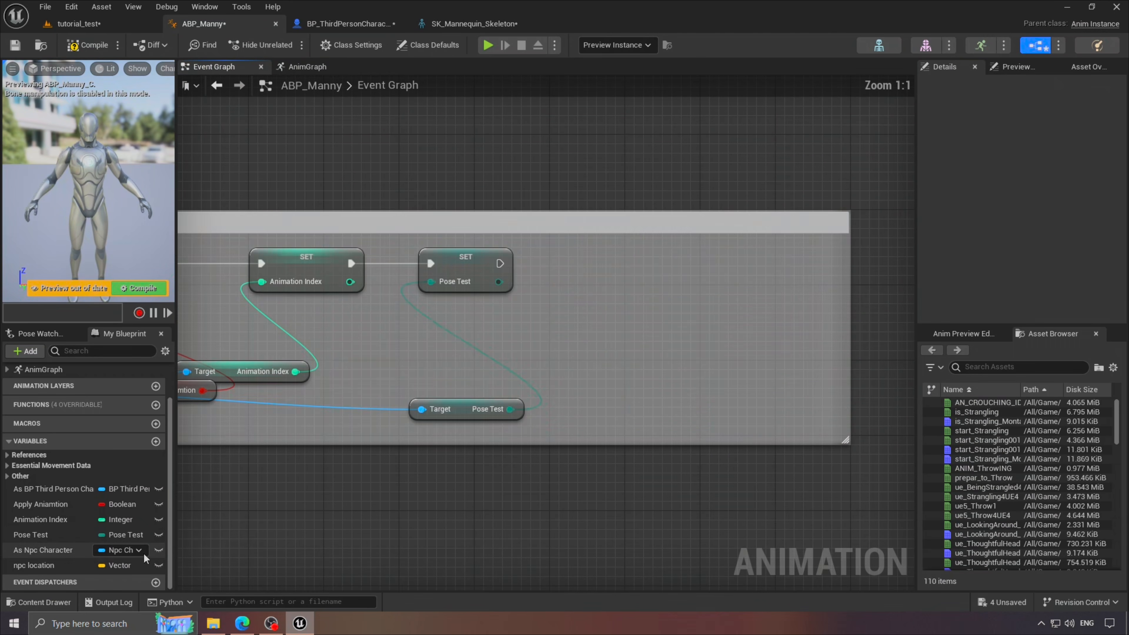
- Get As Npc Character's mesh socket location and promote it to a variable
left_click_drag(43, 566, 623, 325)
left_click(630, 330)
type("get sock")
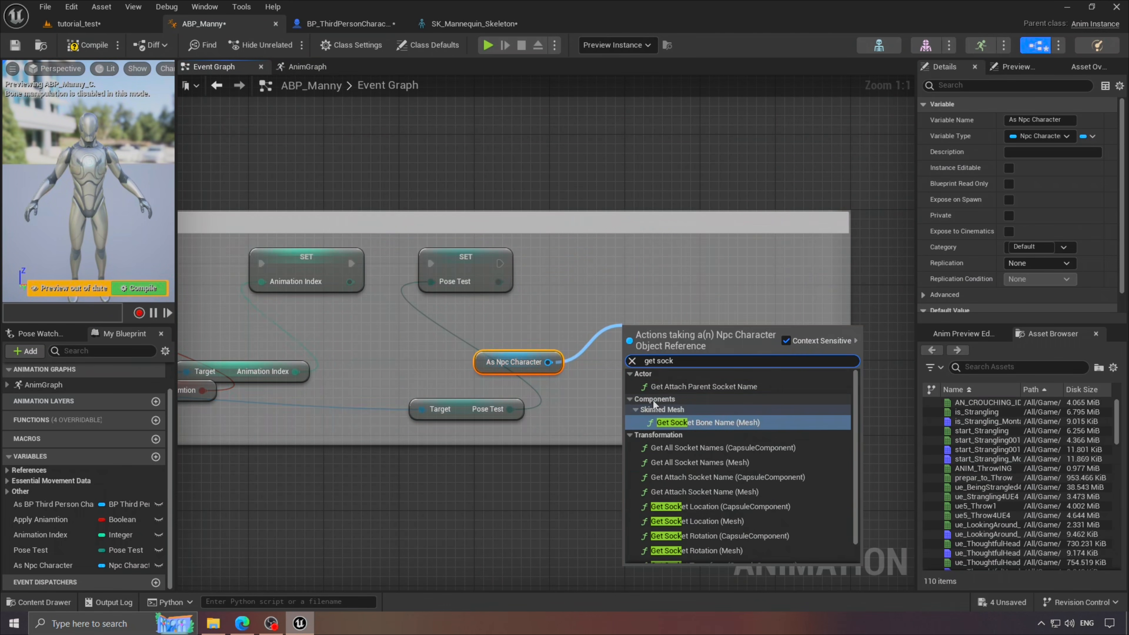
left_click(680, 506)
left_click_drag(531, 328, 531, 329)
left_click_drag(542, 304, 535, 334)
left_click_drag(766, 357, 645, 284)
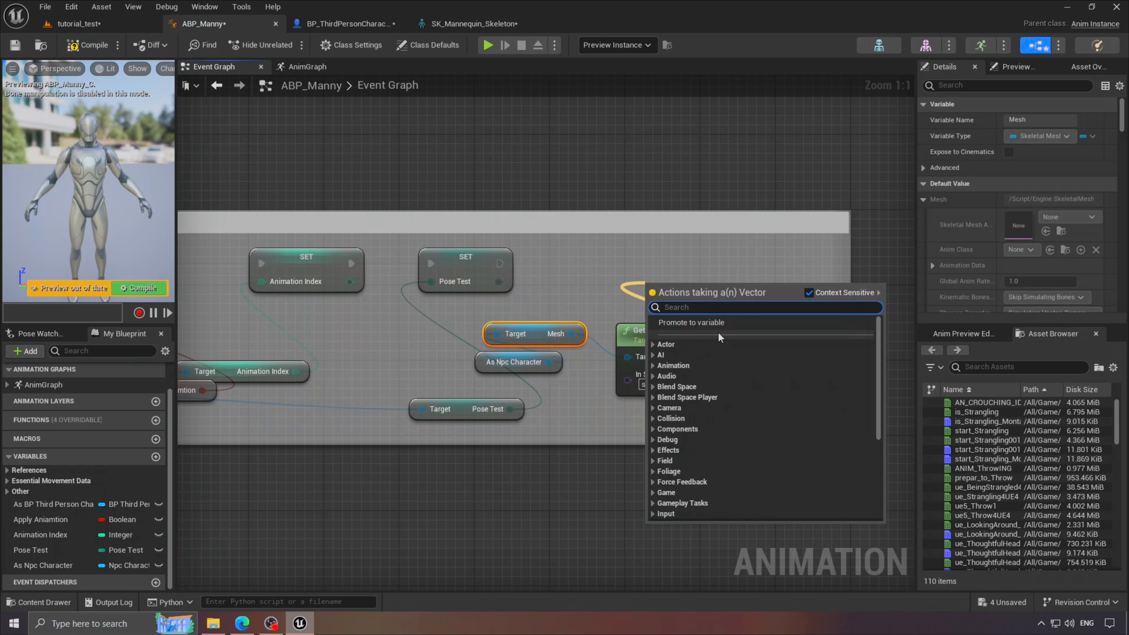
left_click(686, 321)
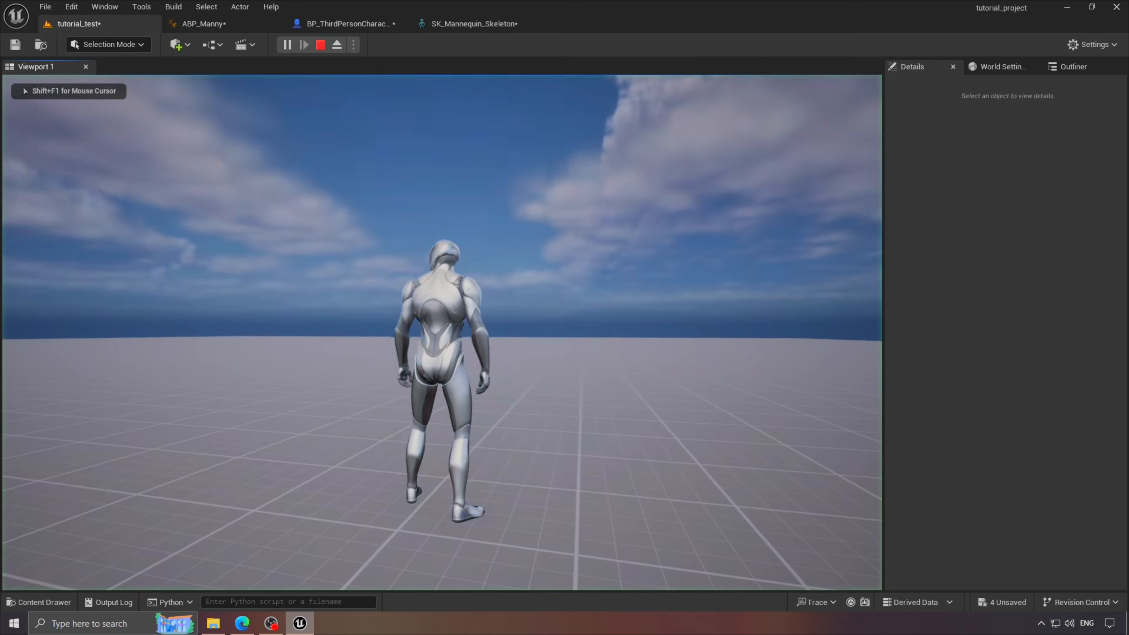